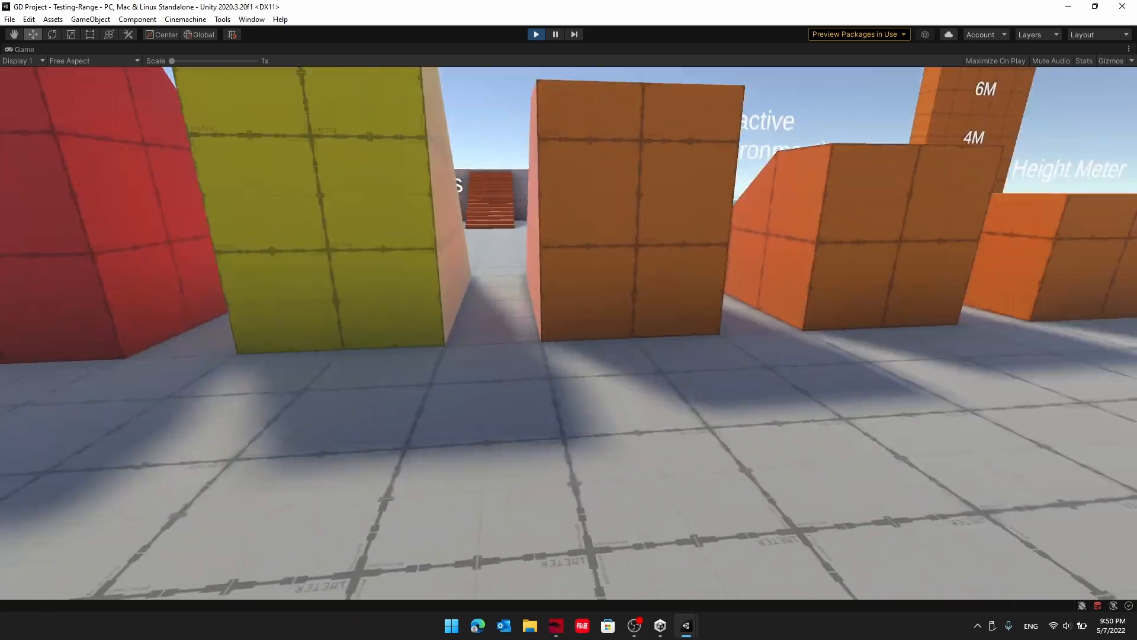
pyautogui.press('w')
pyautogui.press('space')
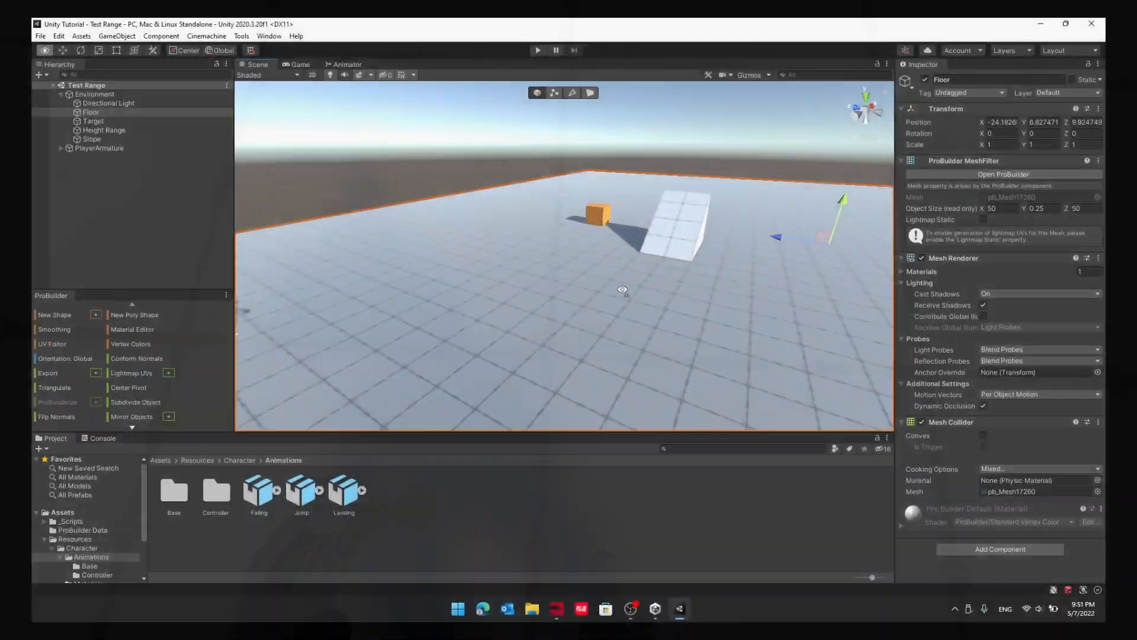
pyautogui.moveTo(623, 289); pyautogui.dragTo(447, 307, button='right')
pyautogui.press('w')
pyautogui.press('s')
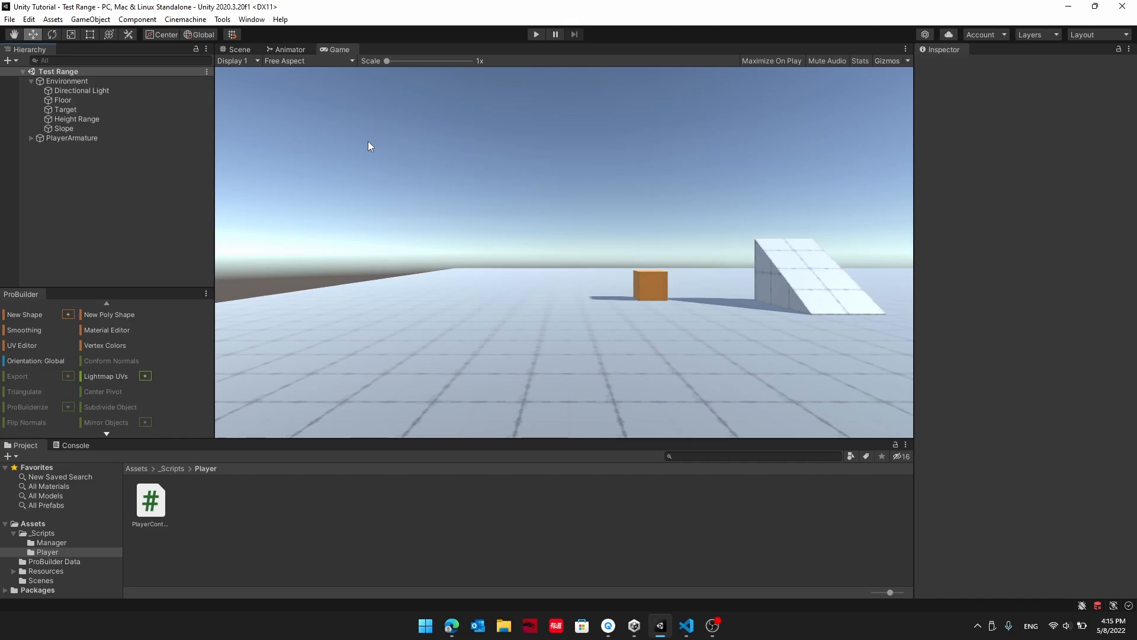
# Run the Test Range scene and walk the player around the orange cube and the slope.
pyautogui.press('w')
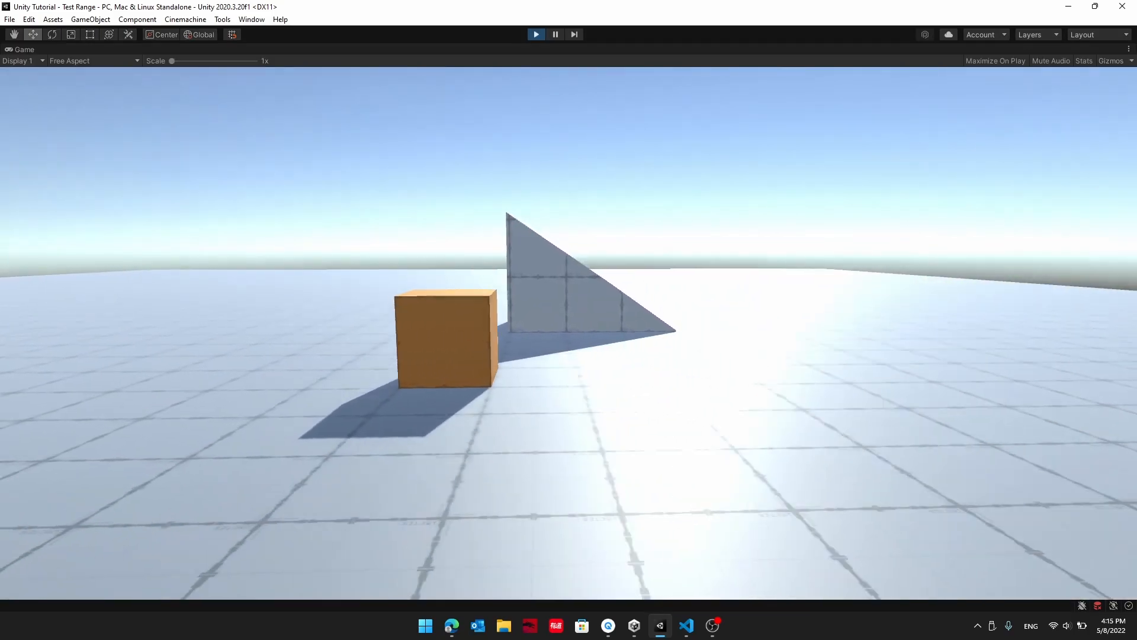
pyautogui.press('a')
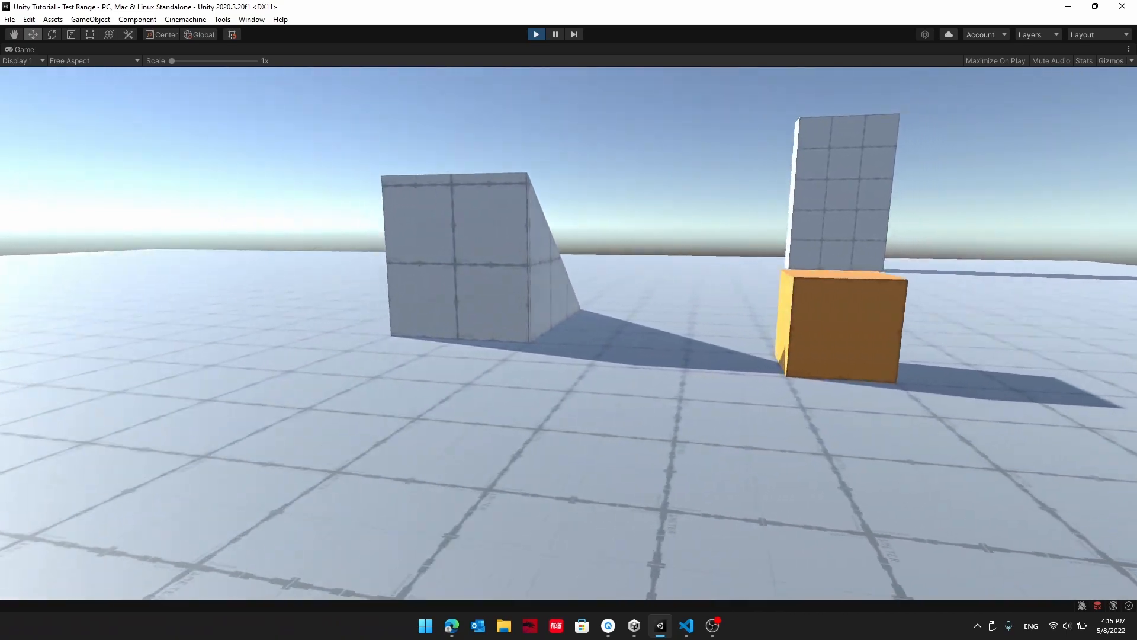
pyautogui.press('a')
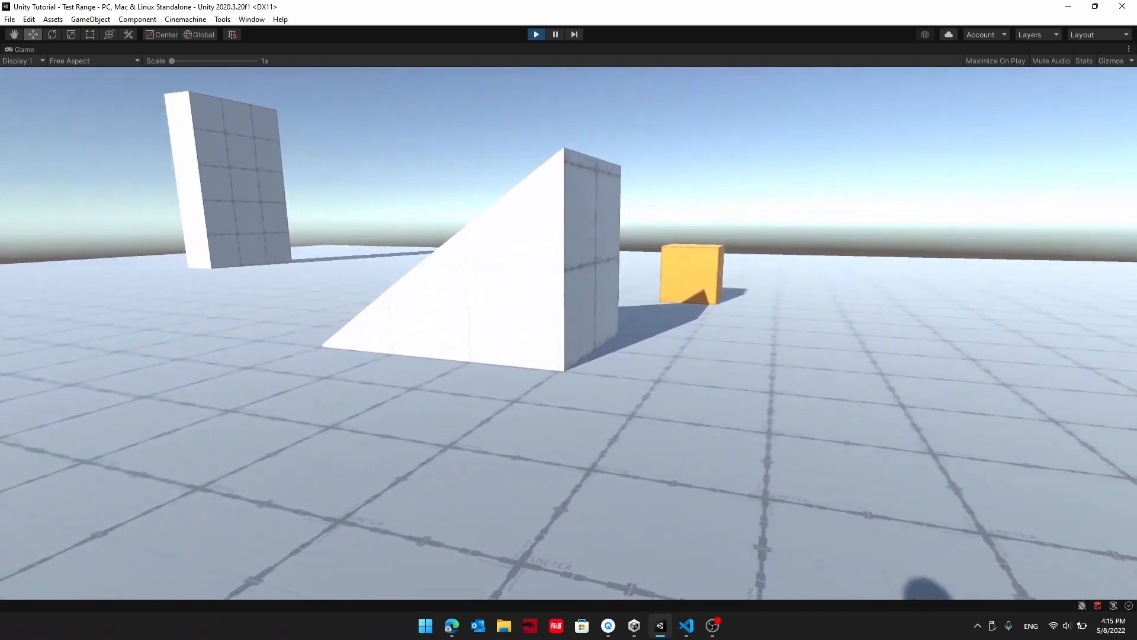
pyautogui.press('a')
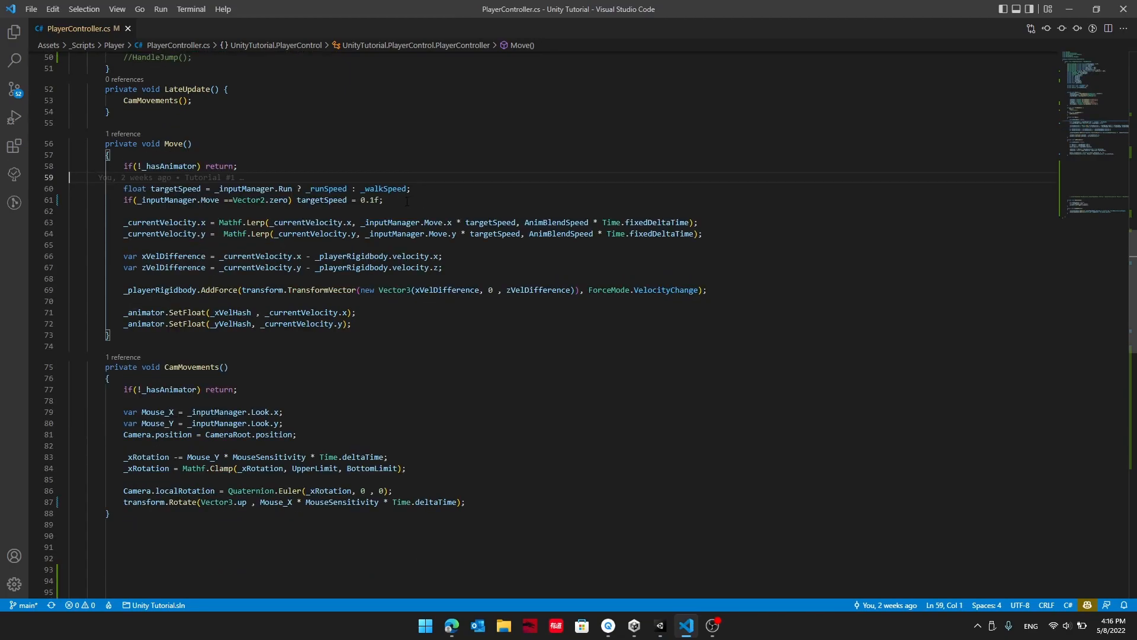
# Set targetSpeed to 0 for zero movement input in the Move() method and save PlayerController.cs.
pyautogui.doubleClick(362, 199)
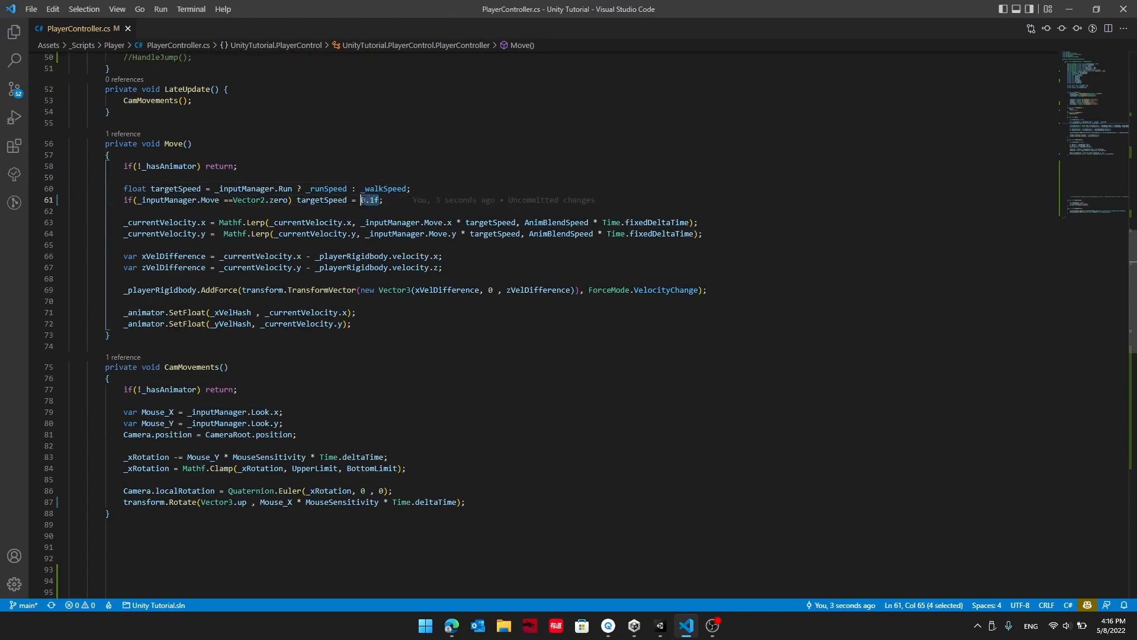
pyautogui.write('0')
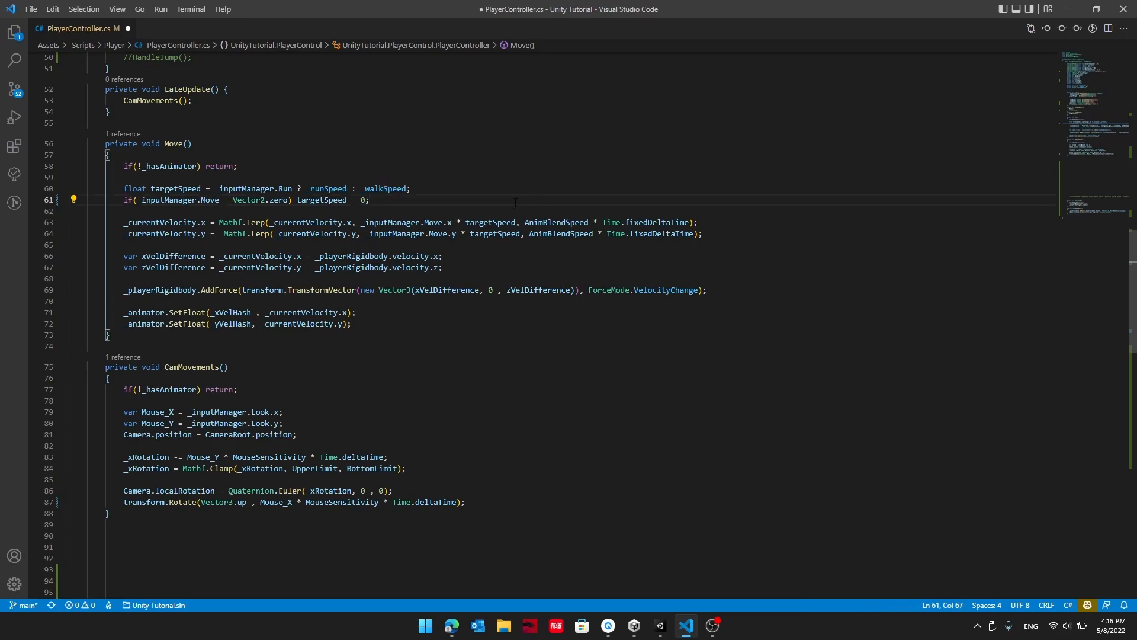
pyautogui.scroll(-1, 515, 202)
pyautogui.hotkey('ctrl', 's')
# Replace the transform.Rotate call in CamMovements() with _playerRigidbody.MoveRotation, multiplying _playerRigidbody.rotation by Quaternion.Euler.
pyautogui.moveTo(105, 114); pyautogui.dragTo(192, 114)
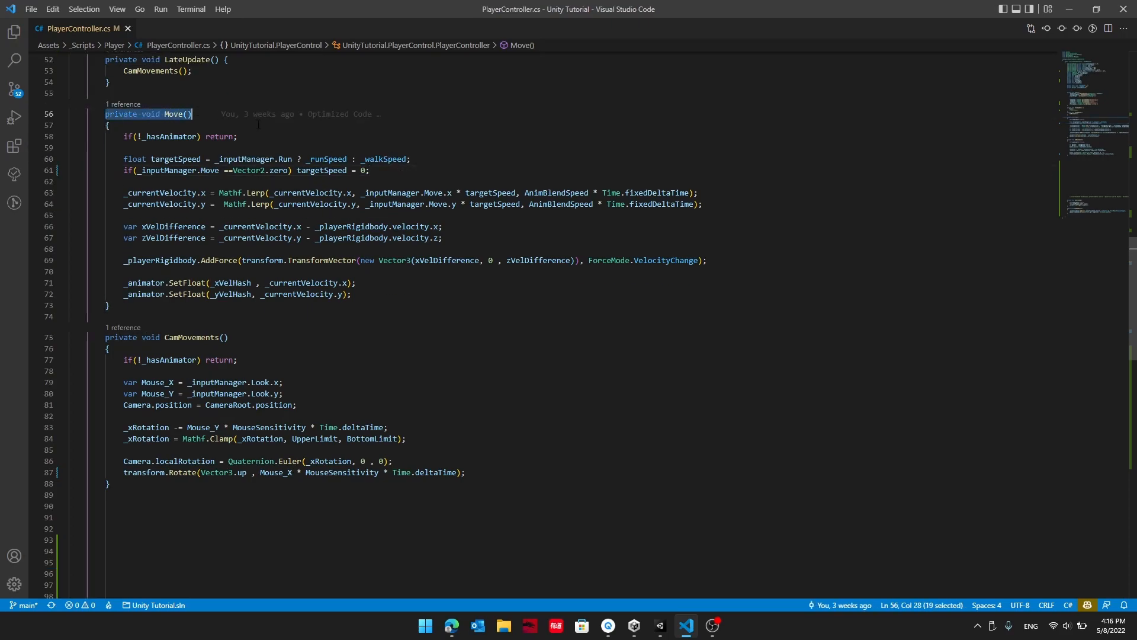
pyautogui.click(195, 125)
pyautogui.scroll(-3, 295, 230)
pyautogui.scroll(-2, 213, 257)
pyautogui.moveTo(162, 189); pyautogui.dragTo(229, 189)
pyautogui.click(251, 200)
pyautogui.moveTo(490, 325); pyautogui.dragTo(132, 325)
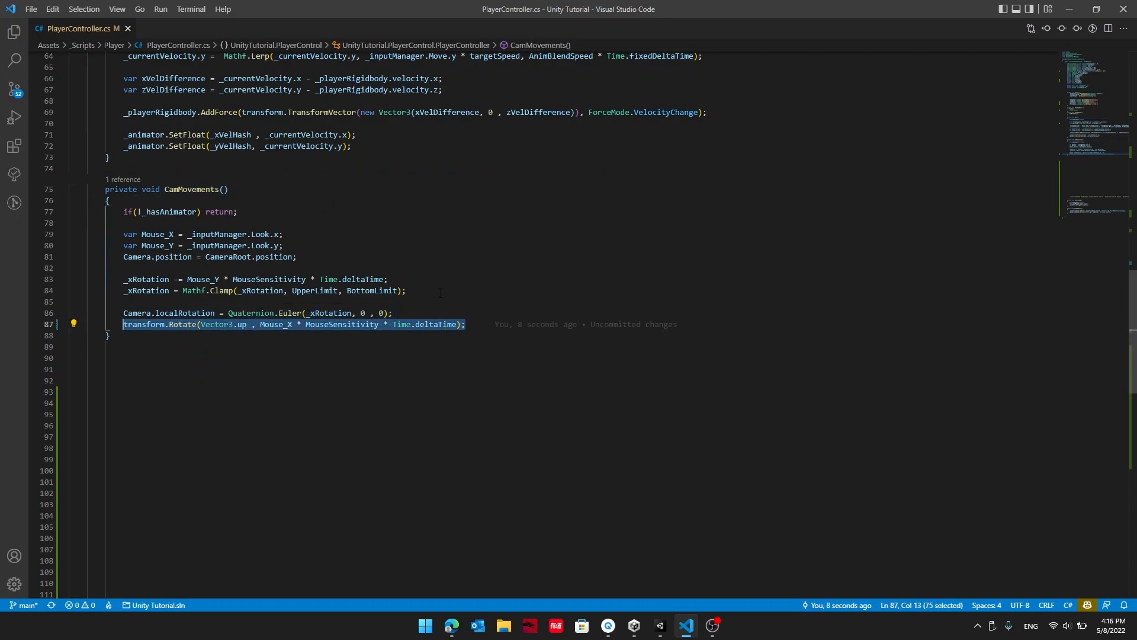
pyautogui.write('_playerRigidbody.MoveRotation(_playerRigidbody.rotation * ')
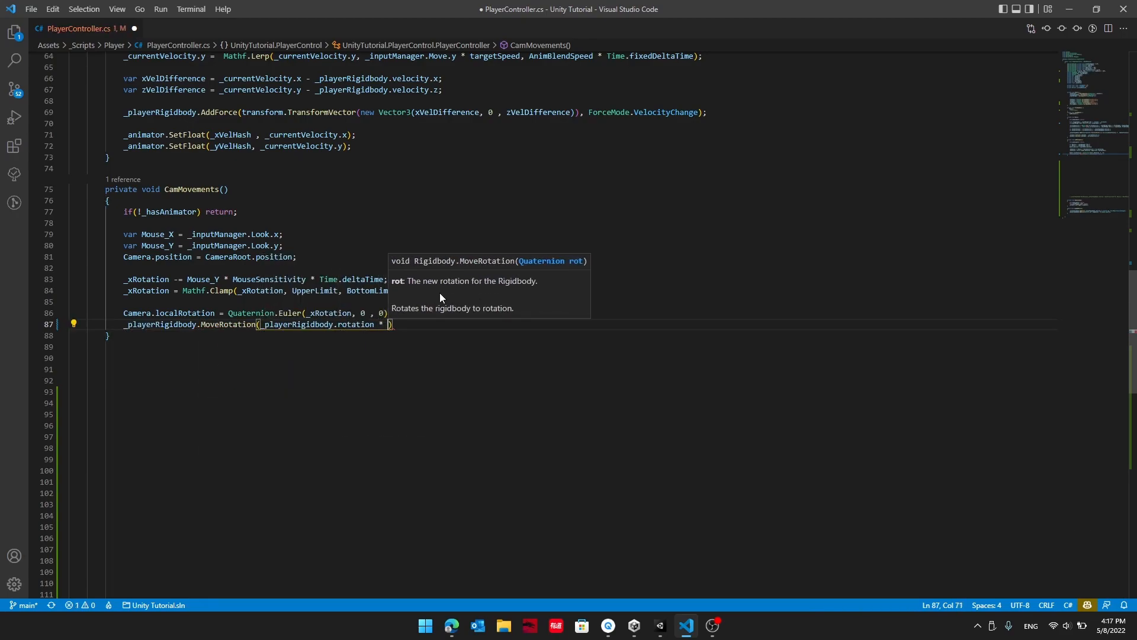
pyautogui.write('Quaternion.Euler')
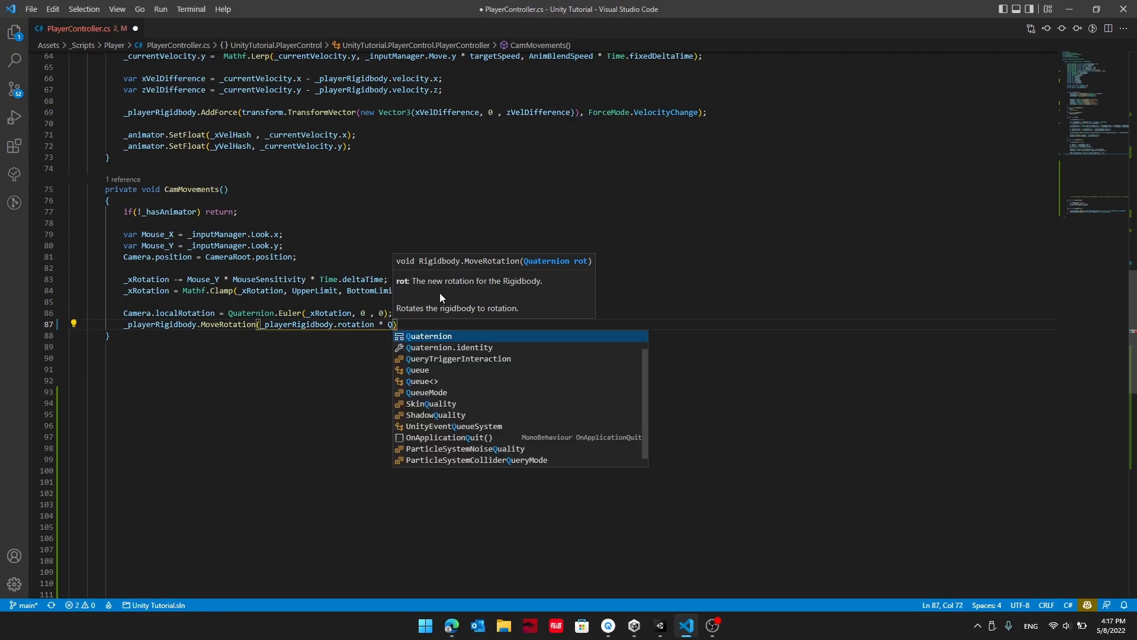
# Complete the Quaternion.Euler arguments as 0, Mouse_X * MouseSensitivity * Time.smoothDeltaTime, 0, end the statement and save the script.
pyautogui.write('(0, ')
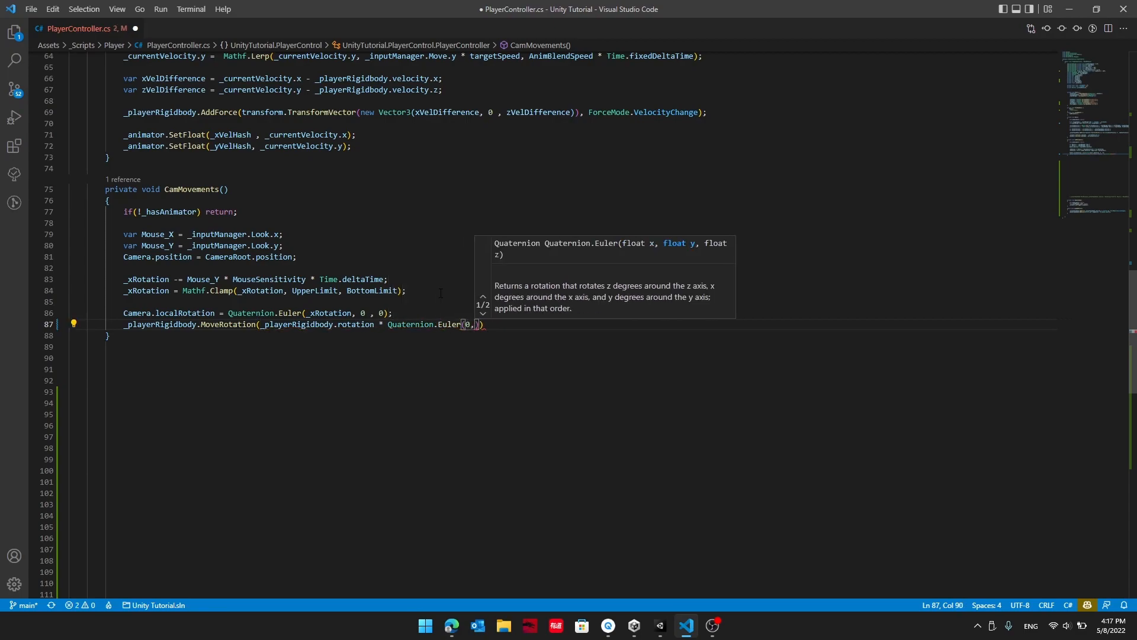
pyautogui.write('Mouse_X * ')
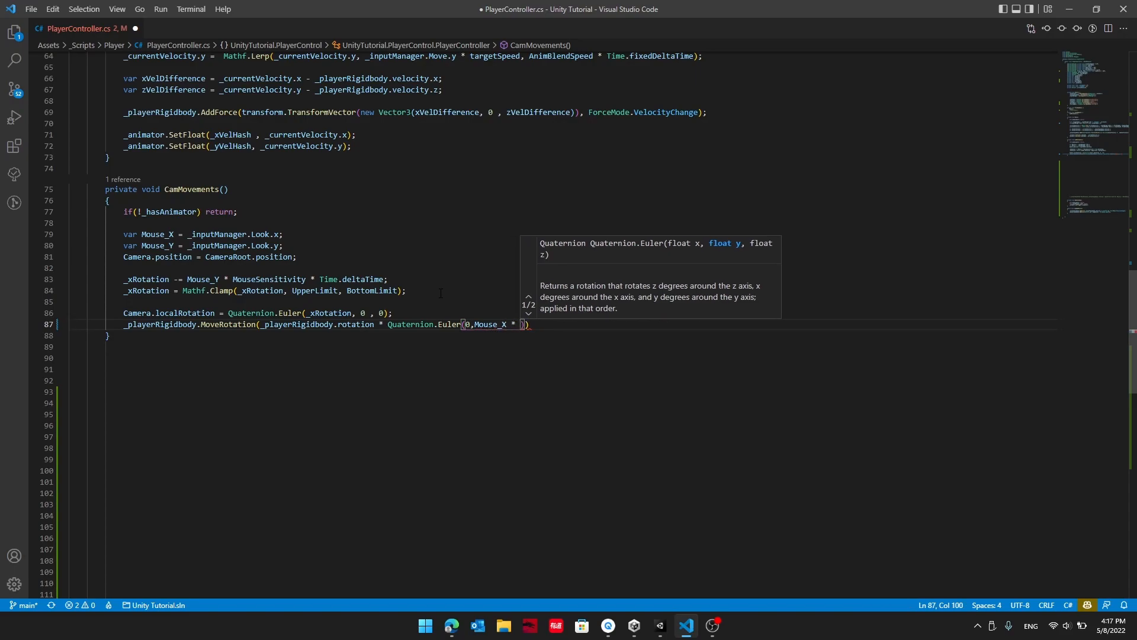
pyautogui.write('MouseSensitivity')
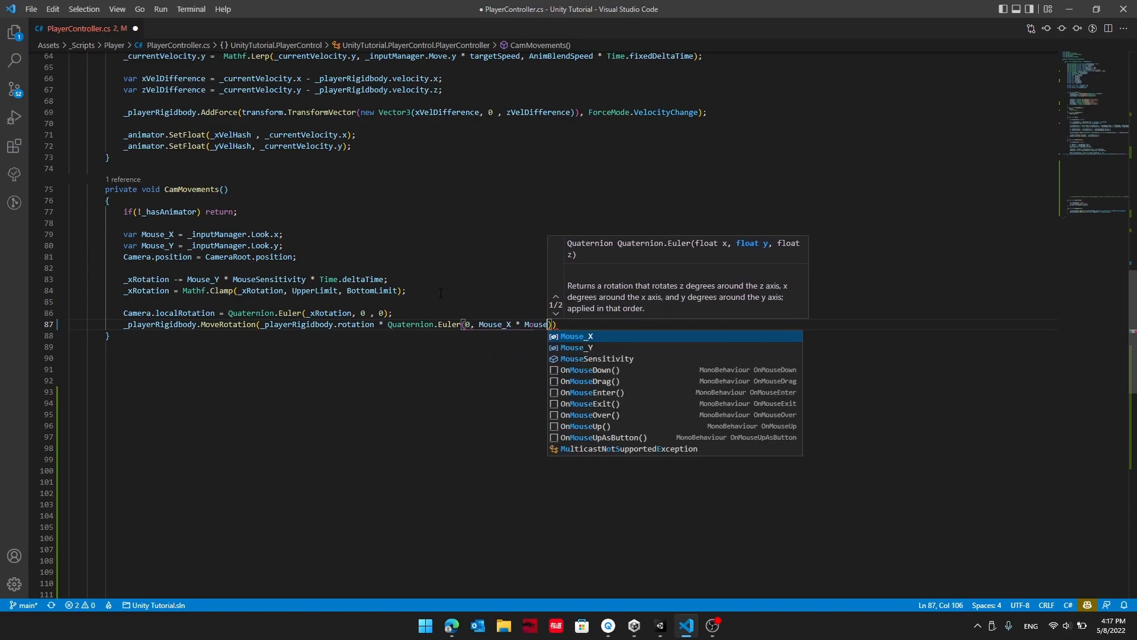
pyautogui.write(' * ')
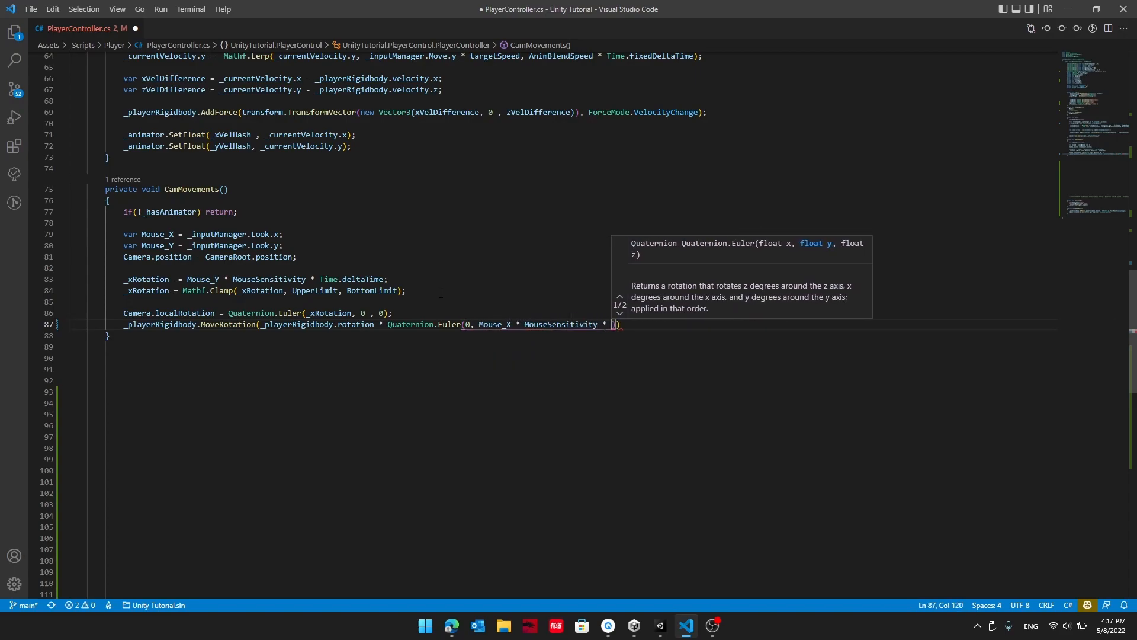
pyautogui.write('T')
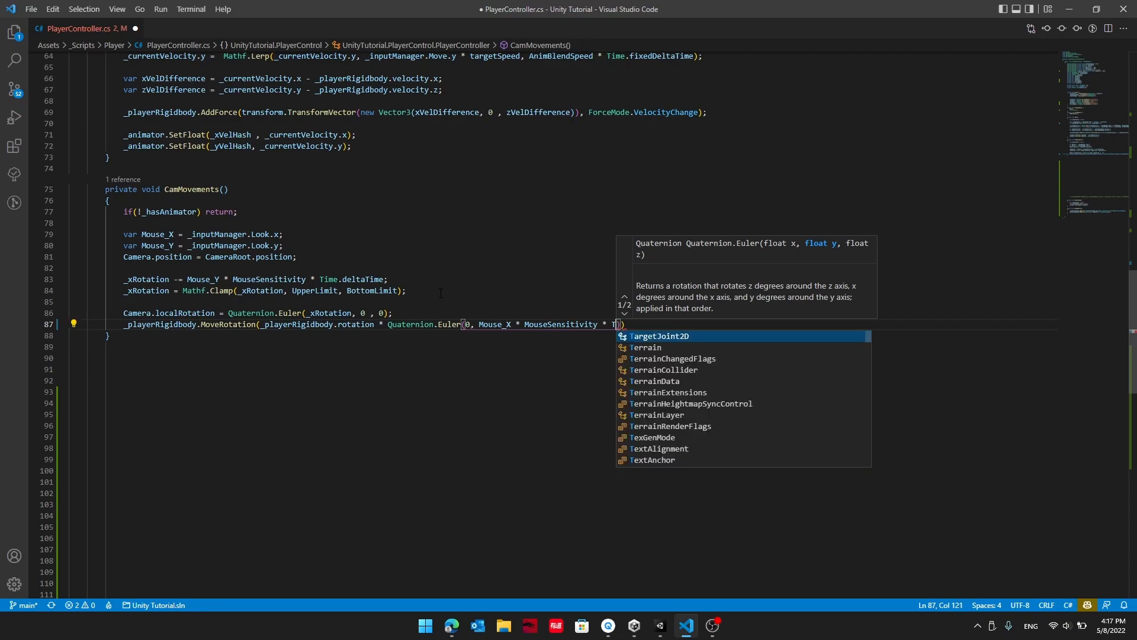
pyautogui.write('ime.smoothDeltaTime')
pyautogui.press('Right')
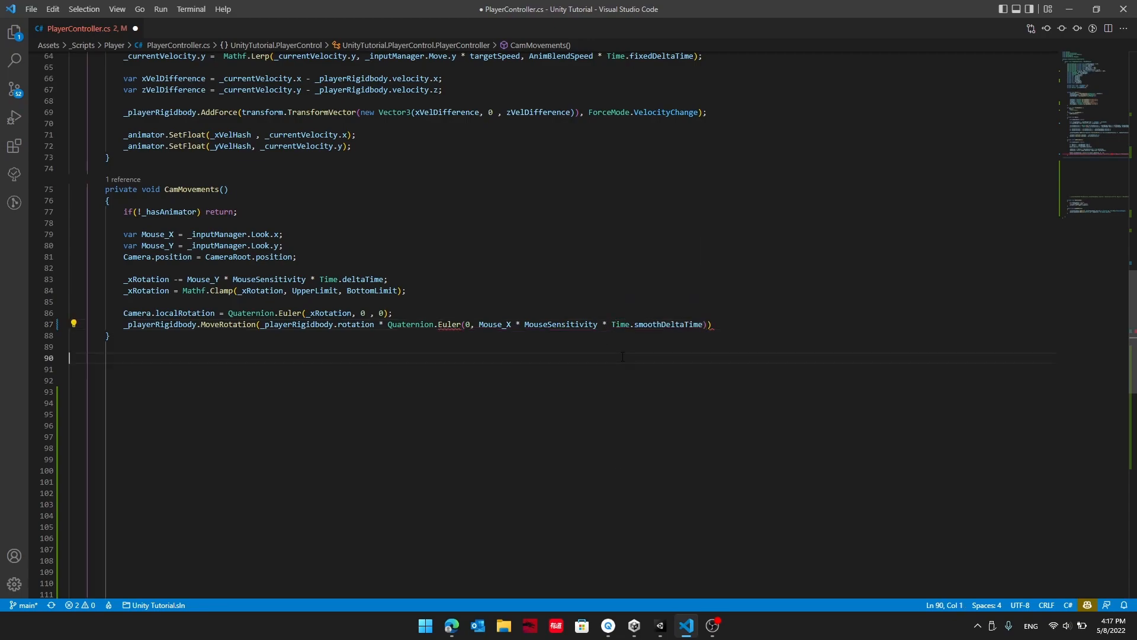
pyautogui.press('Left')
pyautogui.write(', 0')
pyautogui.press('Right')
pyautogui.press('Right')
pyautogui.write(';')
pyautogui.click(406, 290)
pyautogui.hotkey('ctrl', 's')
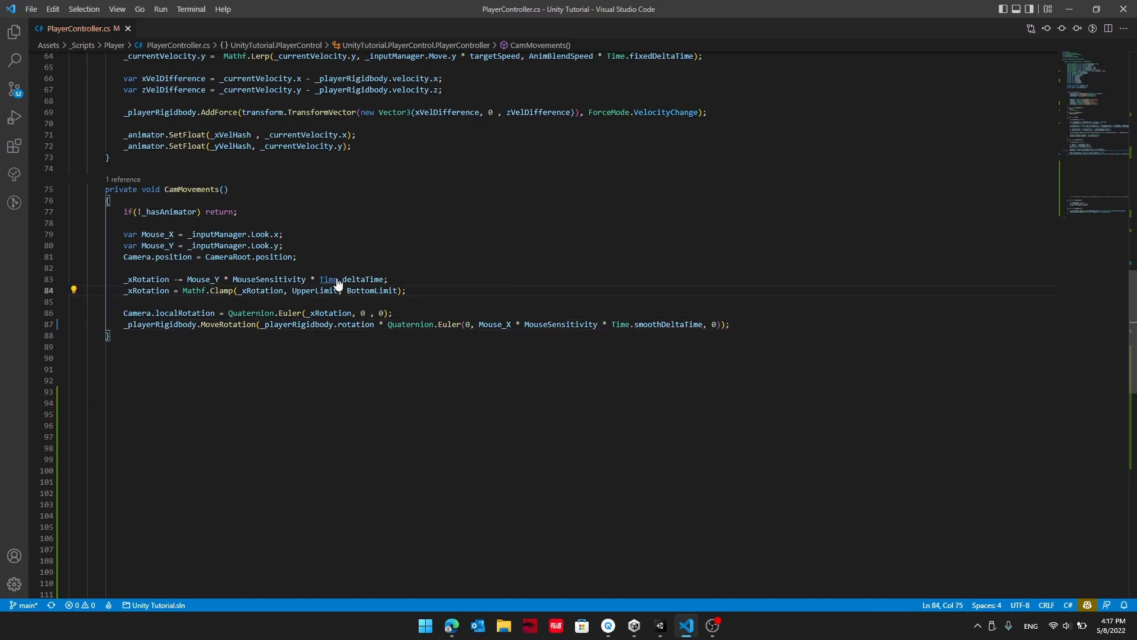
# Change the _xRotation calculation in CamMovements() to use Time.smoothDeltaTime.
pyautogui.doubleClick(363, 279)
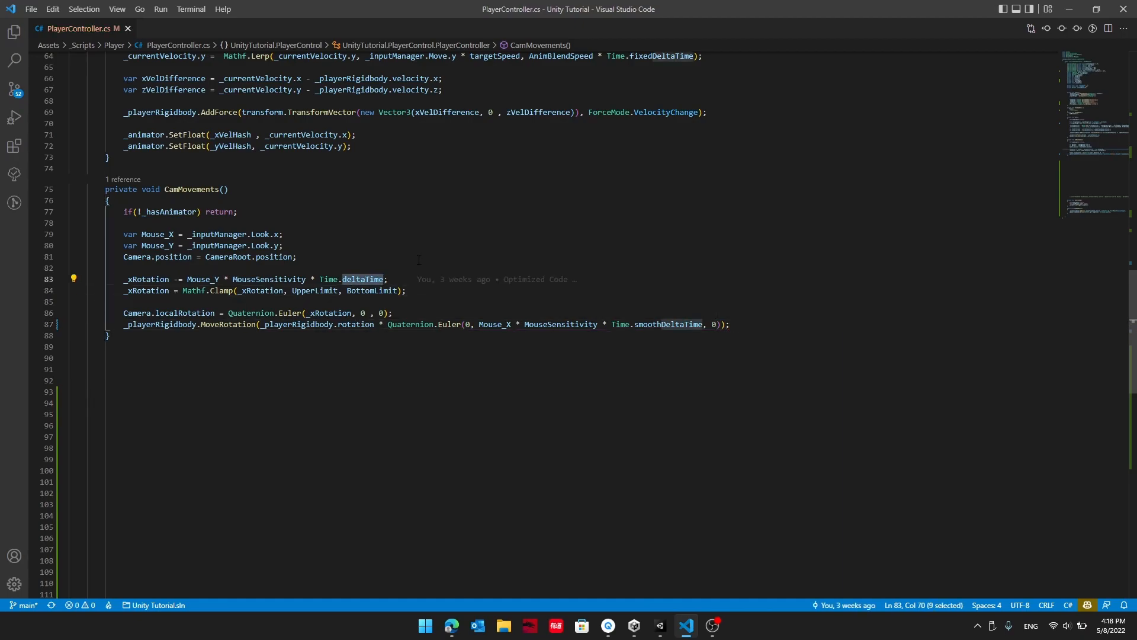
pyautogui.write('smoothDeltaTime')
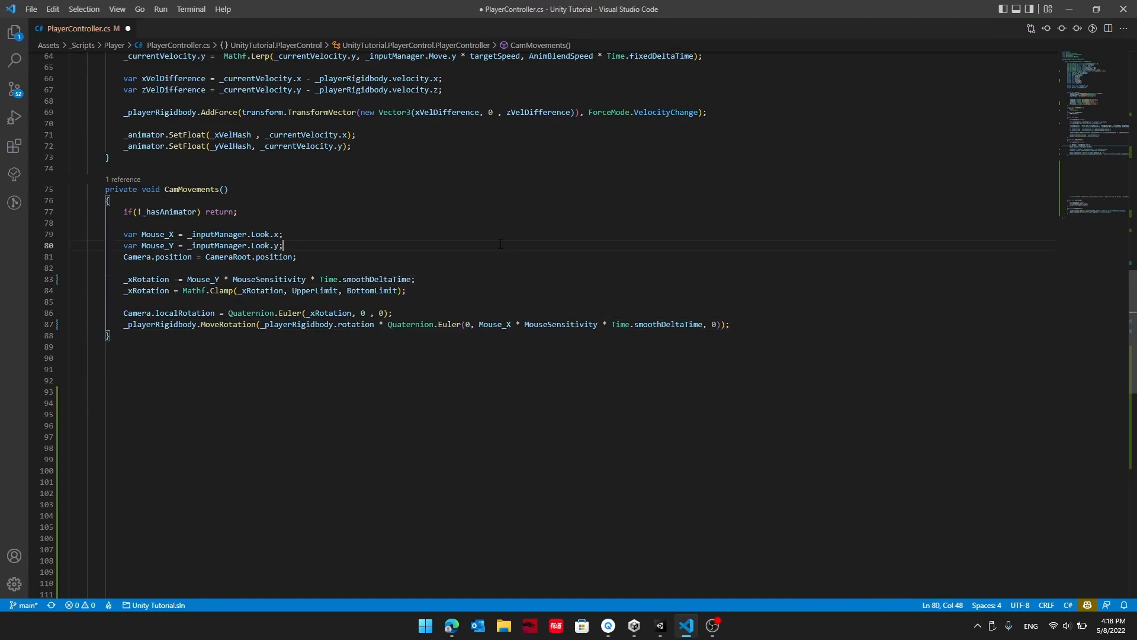
# Switch to Unity and unfreeze the Y rotation in the Rigidbody constraints of PlayerArmature.
pyautogui.hotkey('alt', 'Tab')
pyautogui.scroll(-3, 982, 318)
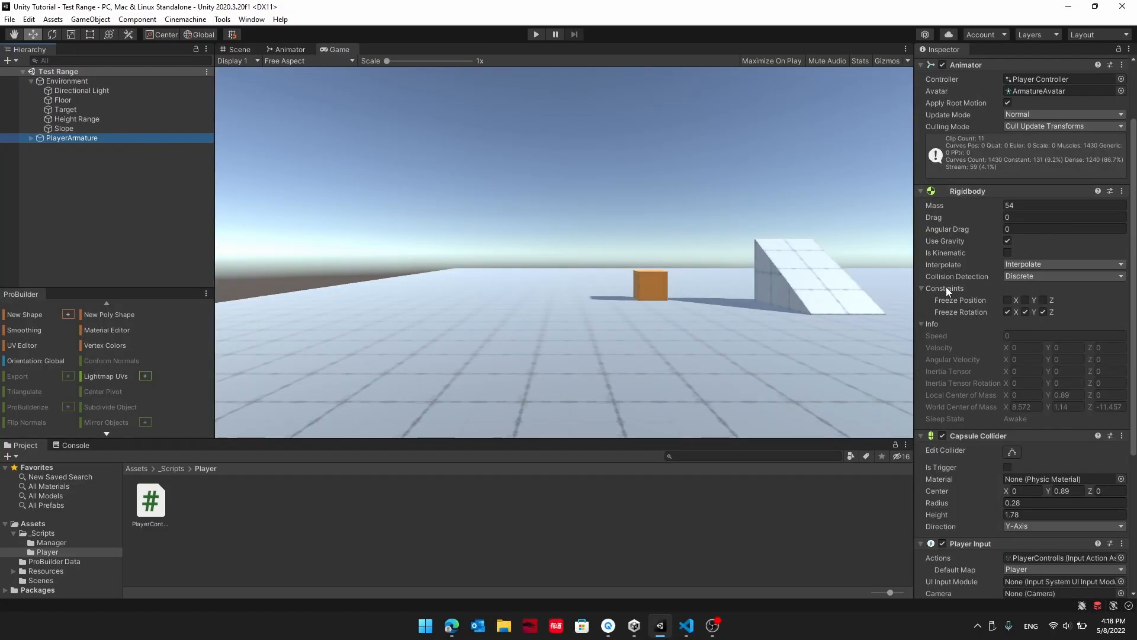
pyautogui.click(1025, 312)
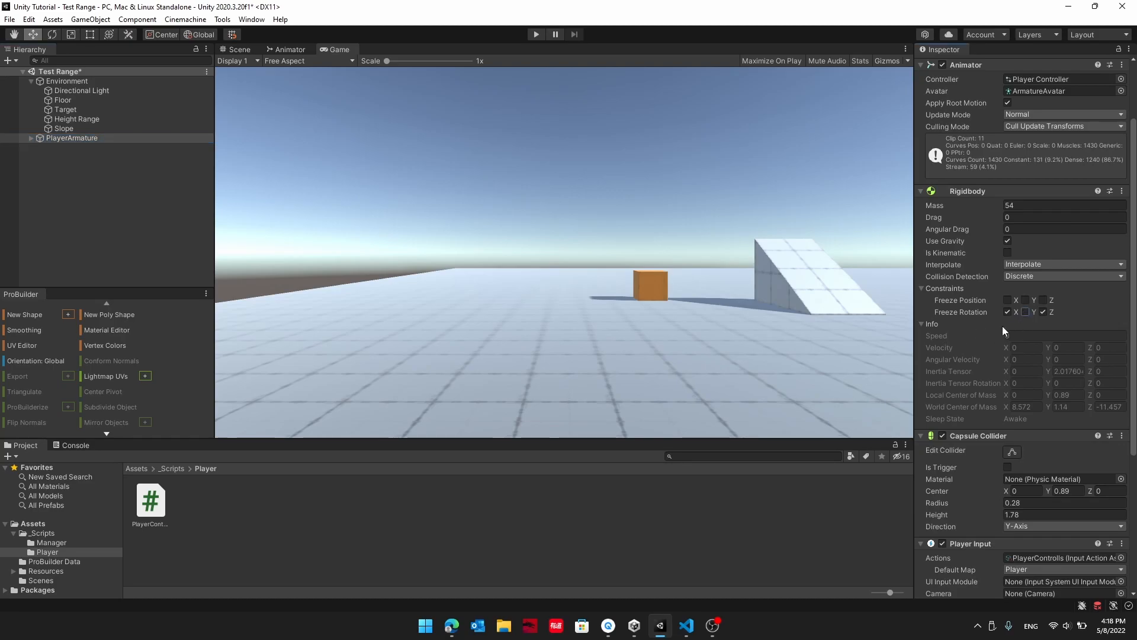
pyautogui.scroll(-5, 1002, 326)
# Play the scene and strafe the player around the cube and slope while turning the camera to test the new rotation.
pyautogui.click(536, 34)
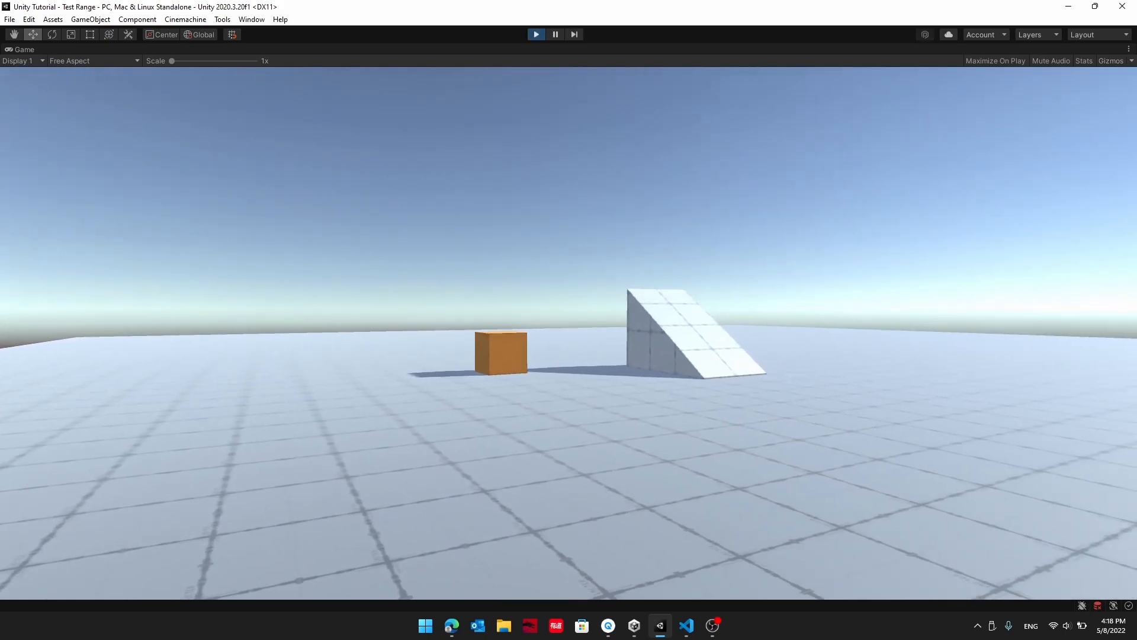
pyautogui.press('a')
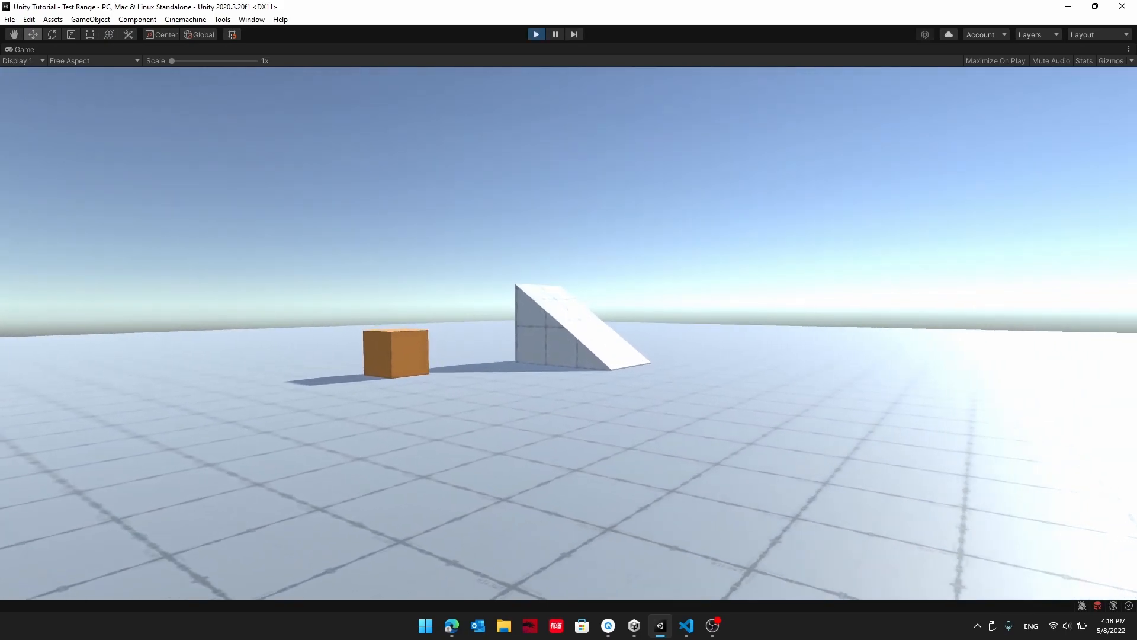
pyautogui.press('a')
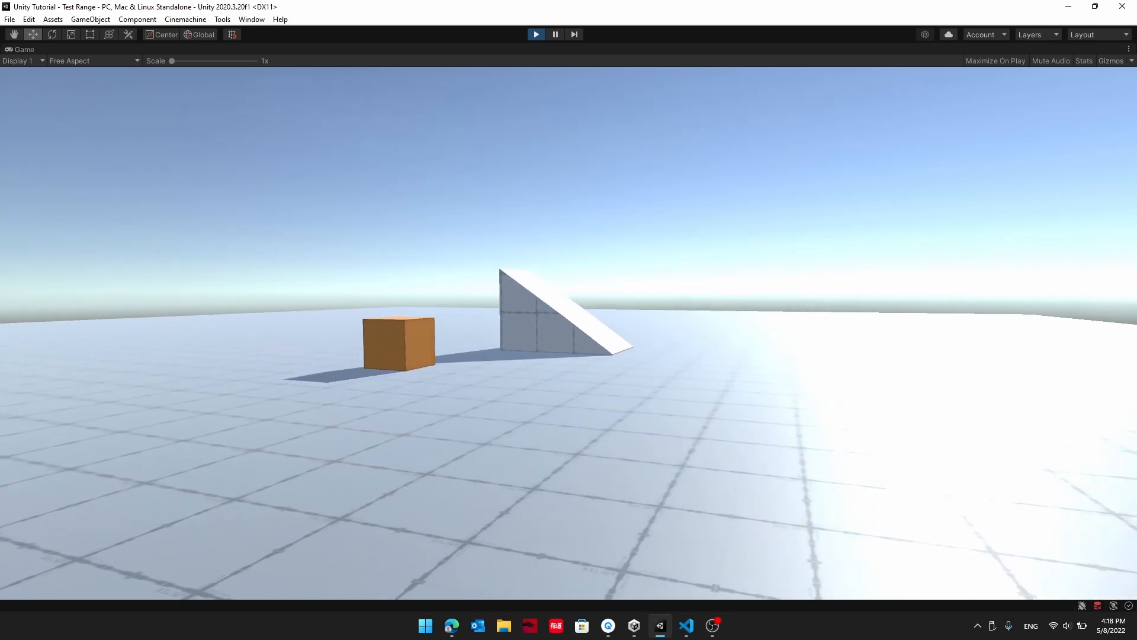
pyautogui.press('a')
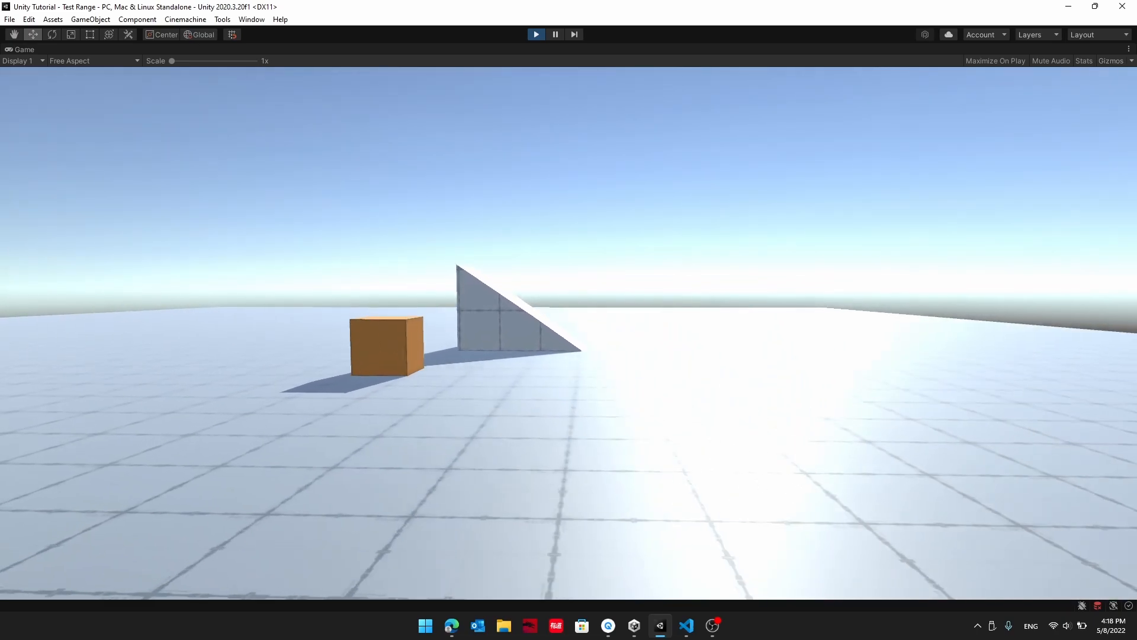
pyautogui.press('a')
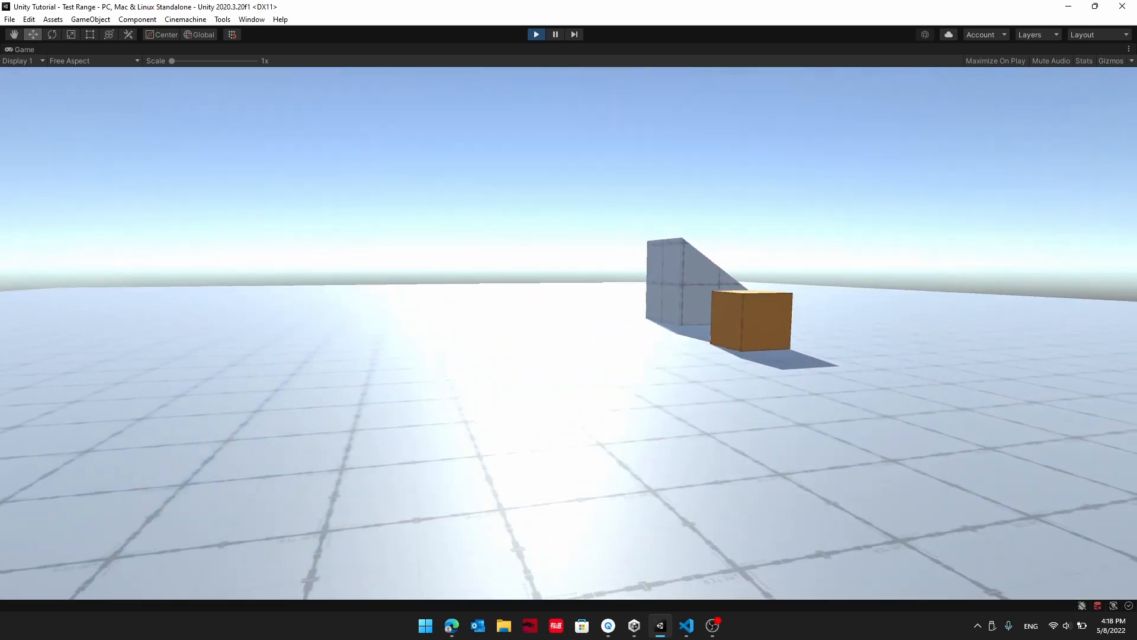
pyautogui.press('s')
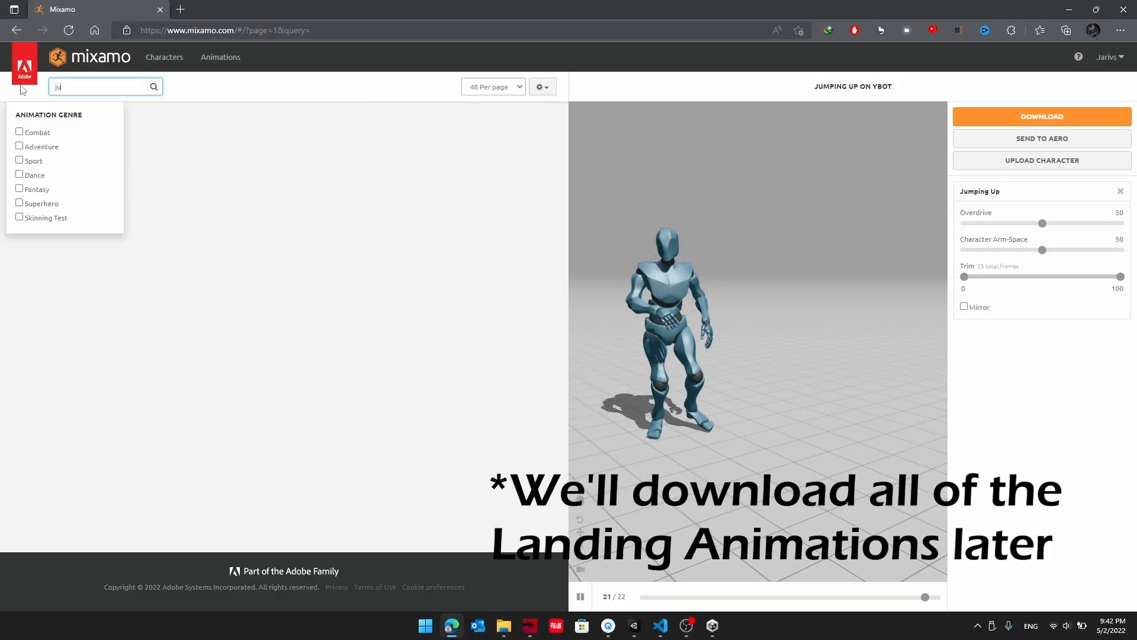
# Search Mixamo for "jump" and download the Jumping Up animation in FBX for Unity format without skin.
pyautogui.press('Return')
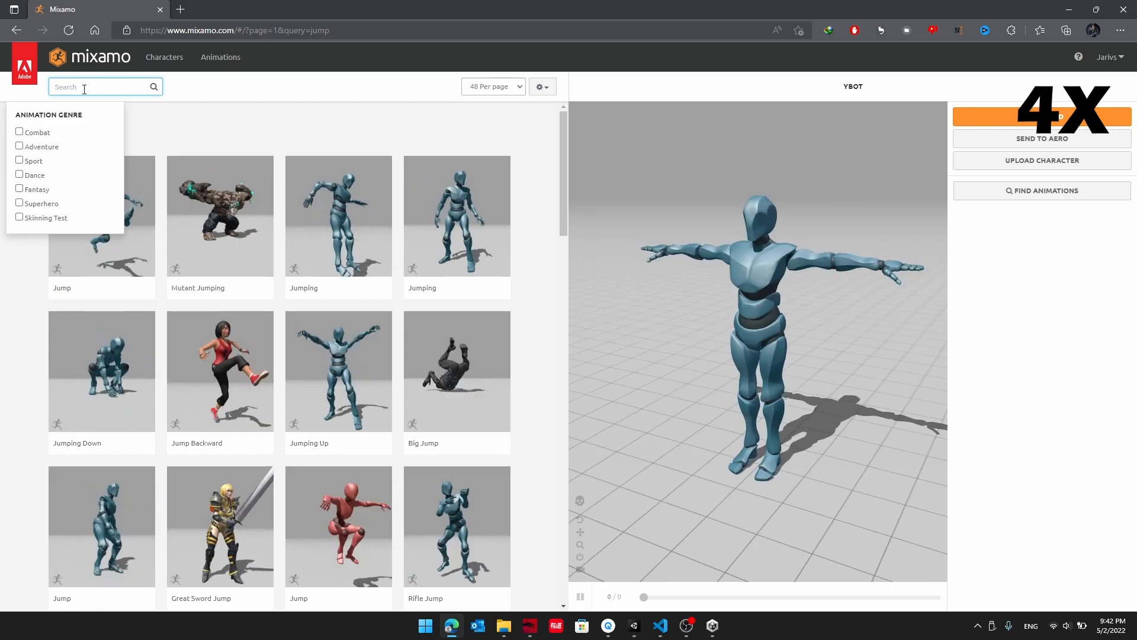
pyautogui.click(355, 373)
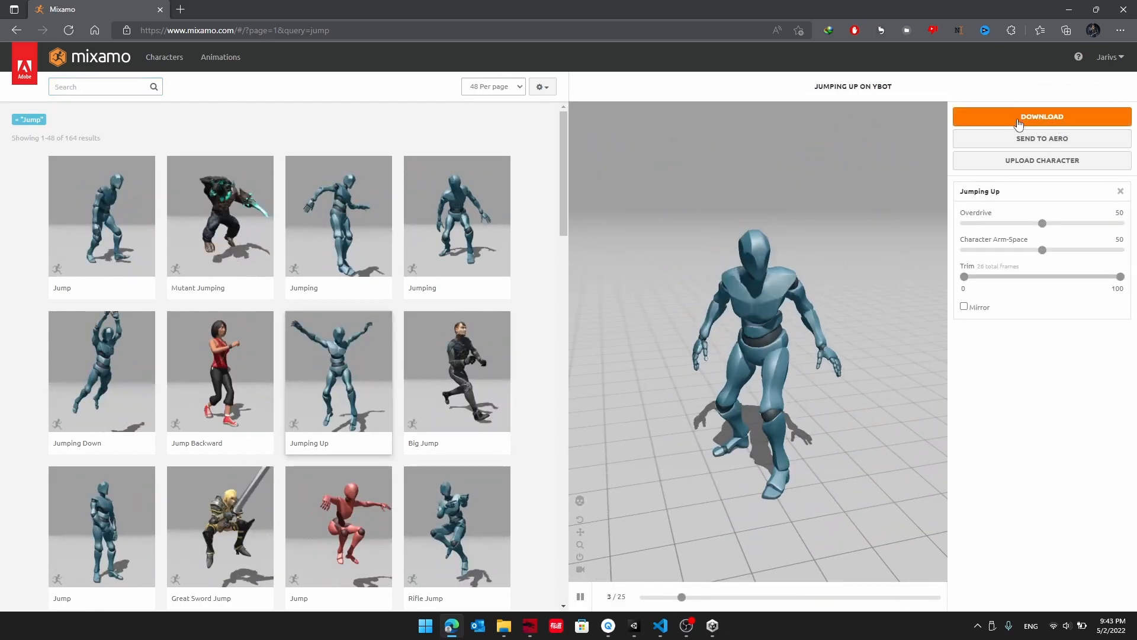
pyautogui.click(1021, 117)
pyautogui.click(467, 166)
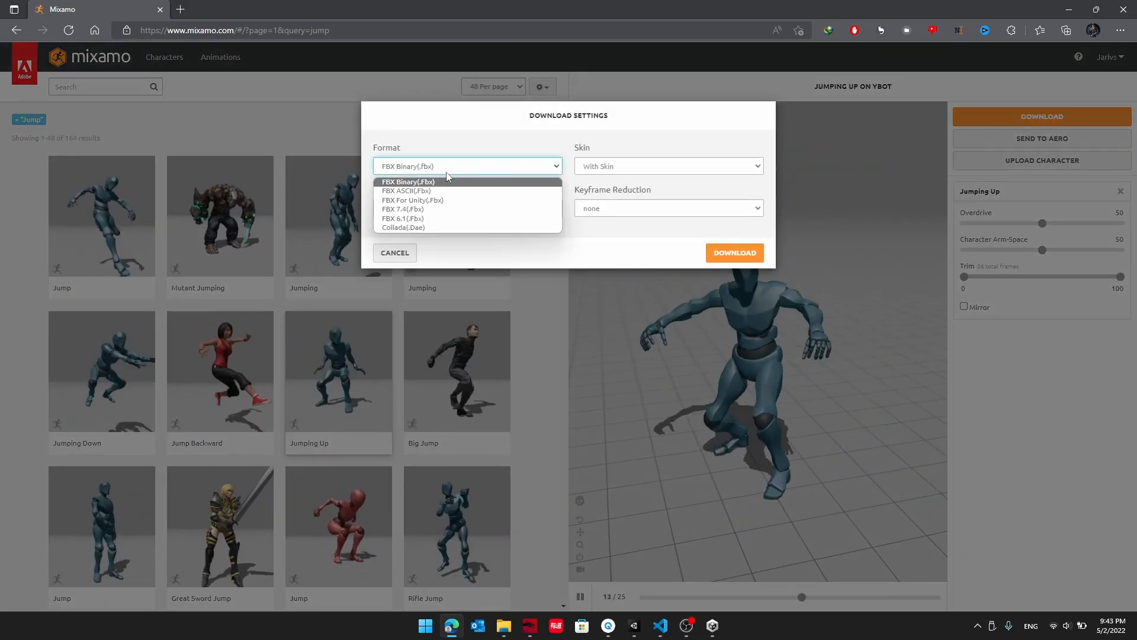
pyautogui.click(450, 203)
pyautogui.click(633, 166)
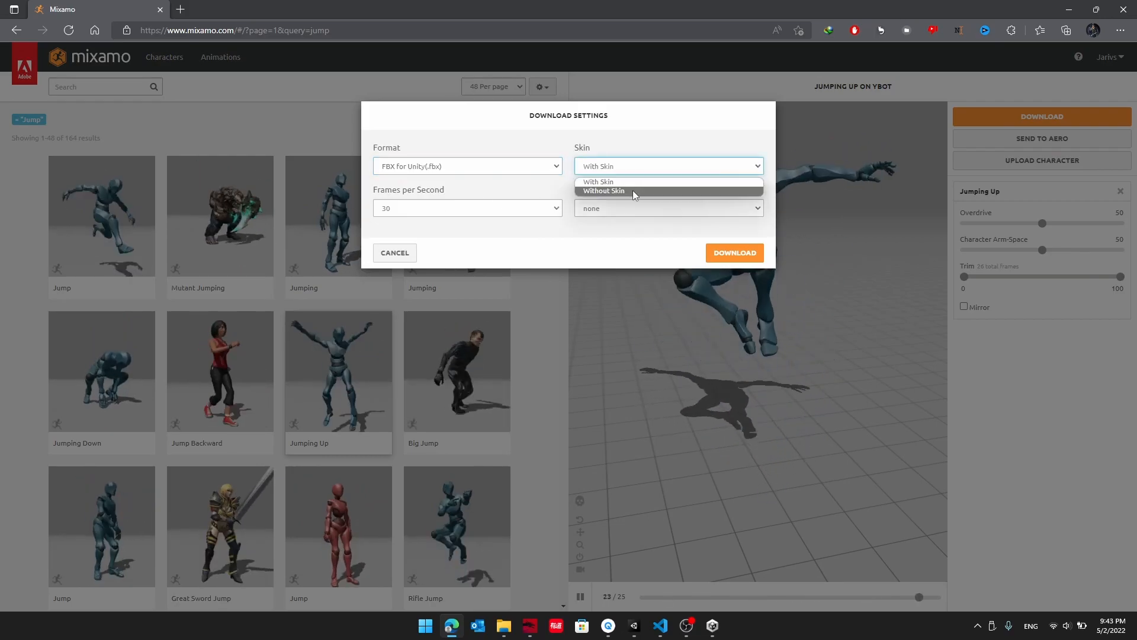
pyautogui.click(632, 188)
pyautogui.click(748, 252)
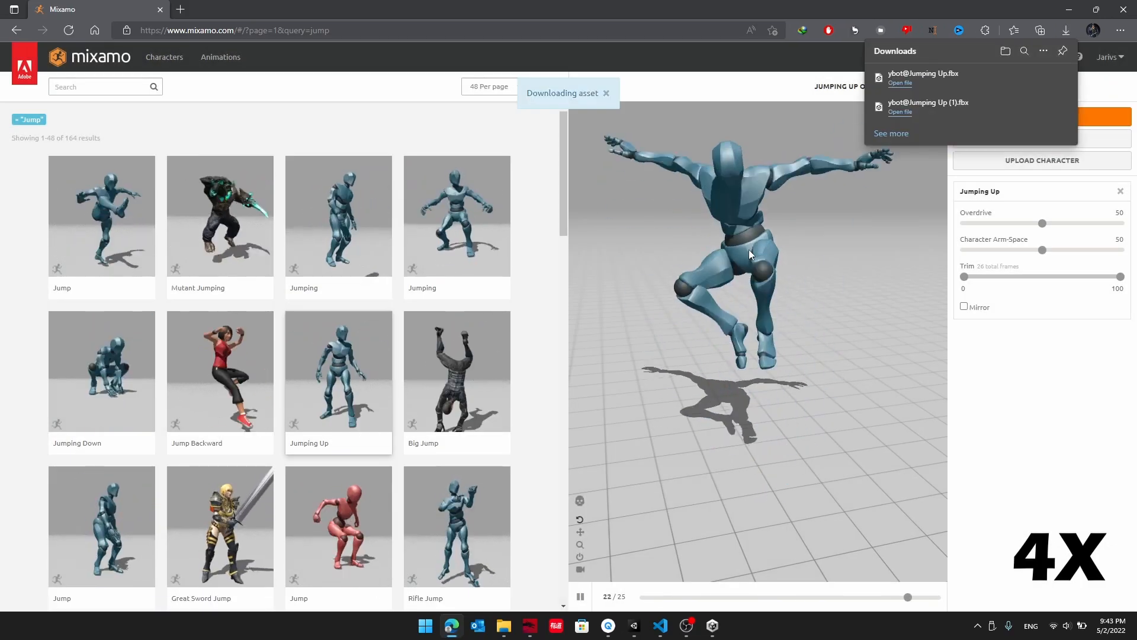
# Search Mixamo for "fall" and download the Falling Idle animation.
pyautogui.click(75, 86)
pyautogui.write('fall')
pyautogui.press('Return')
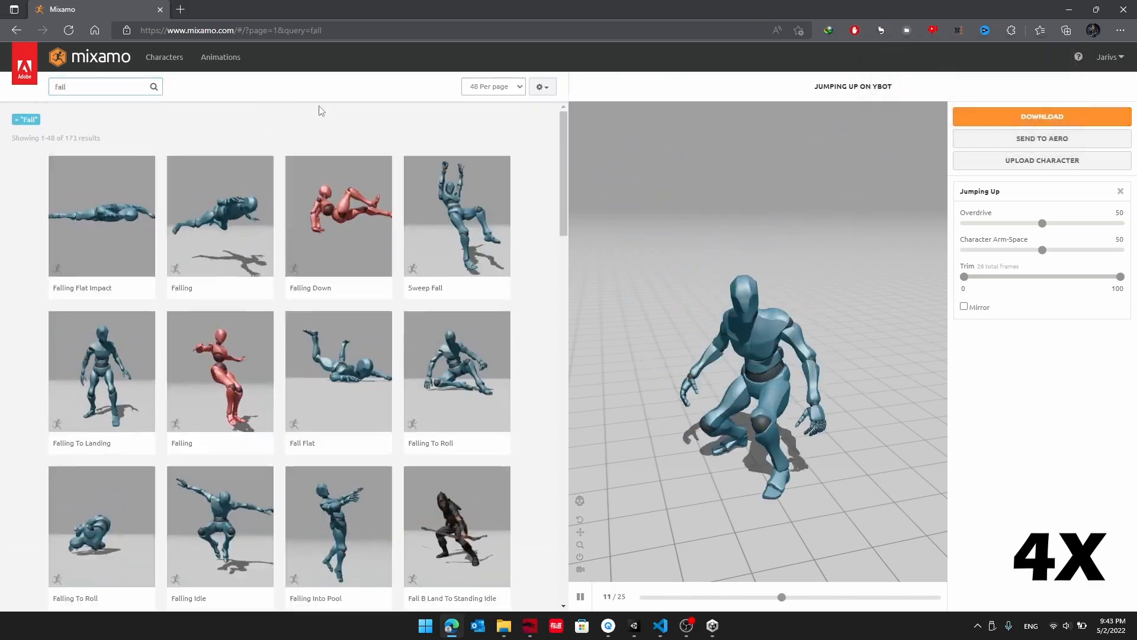
pyautogui.scroll(-3, 305, 109)
pyautogui.click(220, 373)
pyautogui.scroll(-1, 421, 355)
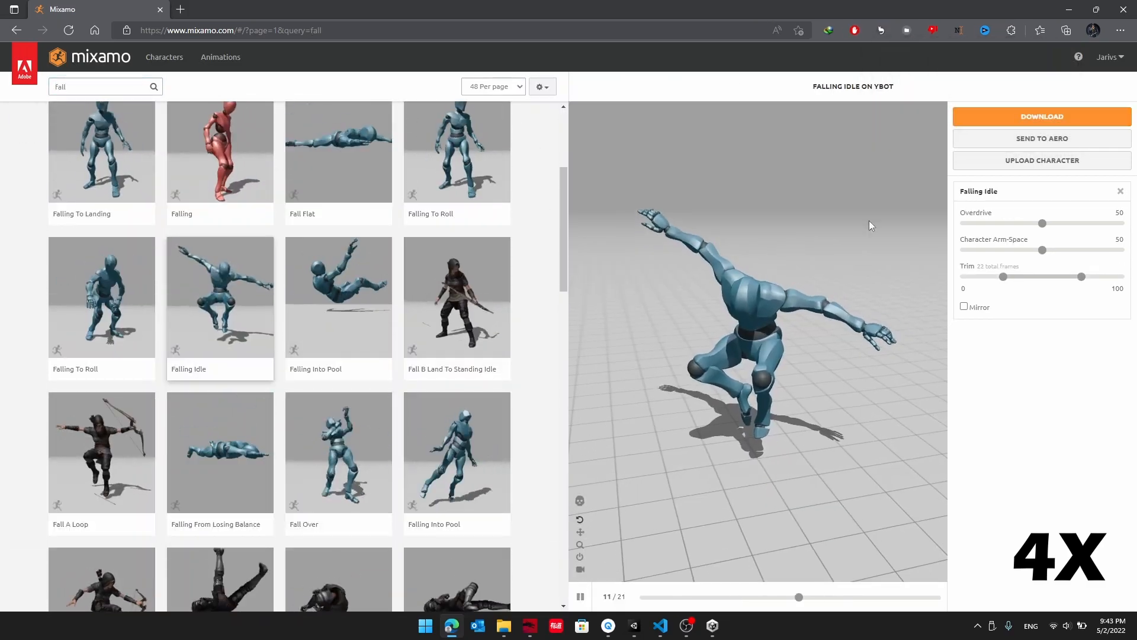
pyautogui.click(1042, 117)
pyautogui.click(740, 248)
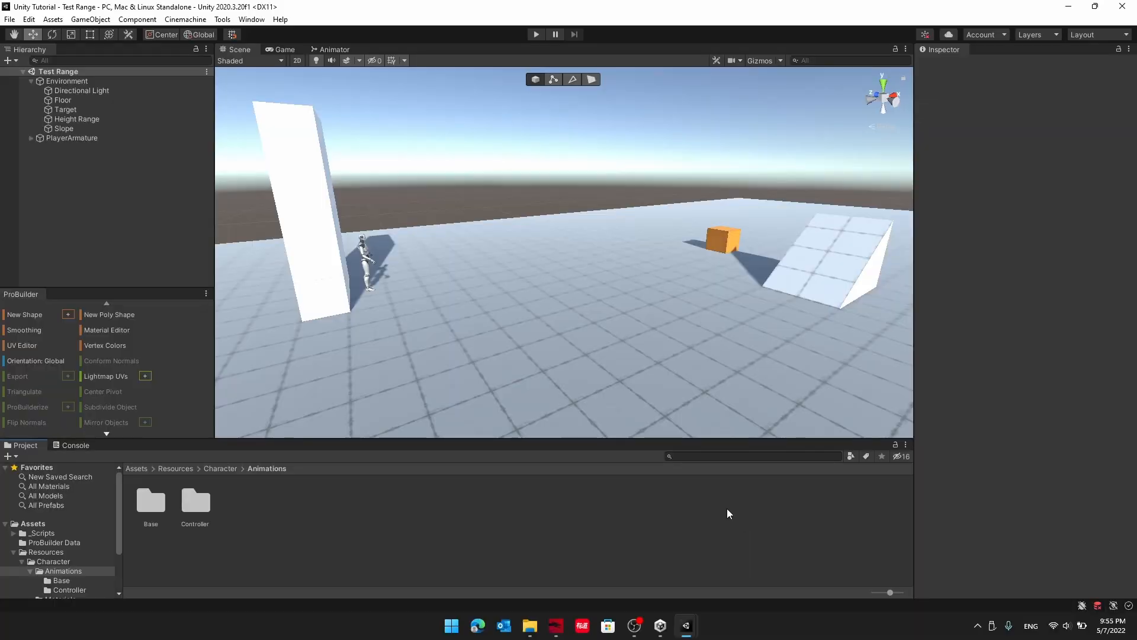
# Import ybot@Falling Idle.fbx and ybot@Jumping Up.fbx from the Downloads folder into the Animations folder of the Unity project.
pyautogui.click(529, 627)
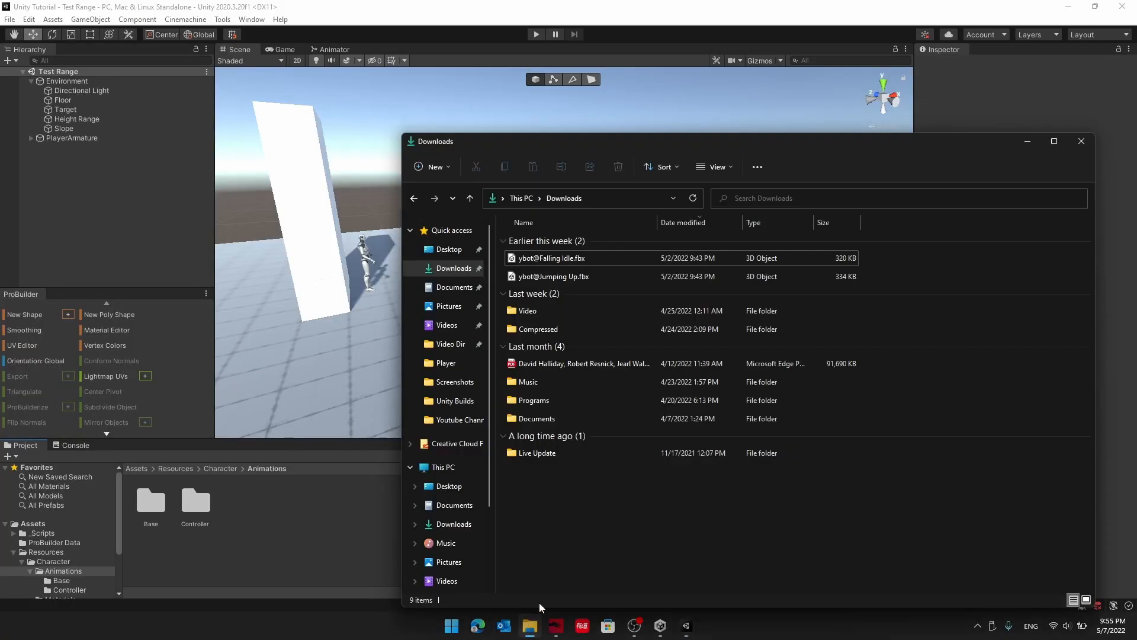
pyautogui.moveTo(587, 143); pyautogui.dragTo(709, 198)
pyautogui.click(676, 307)
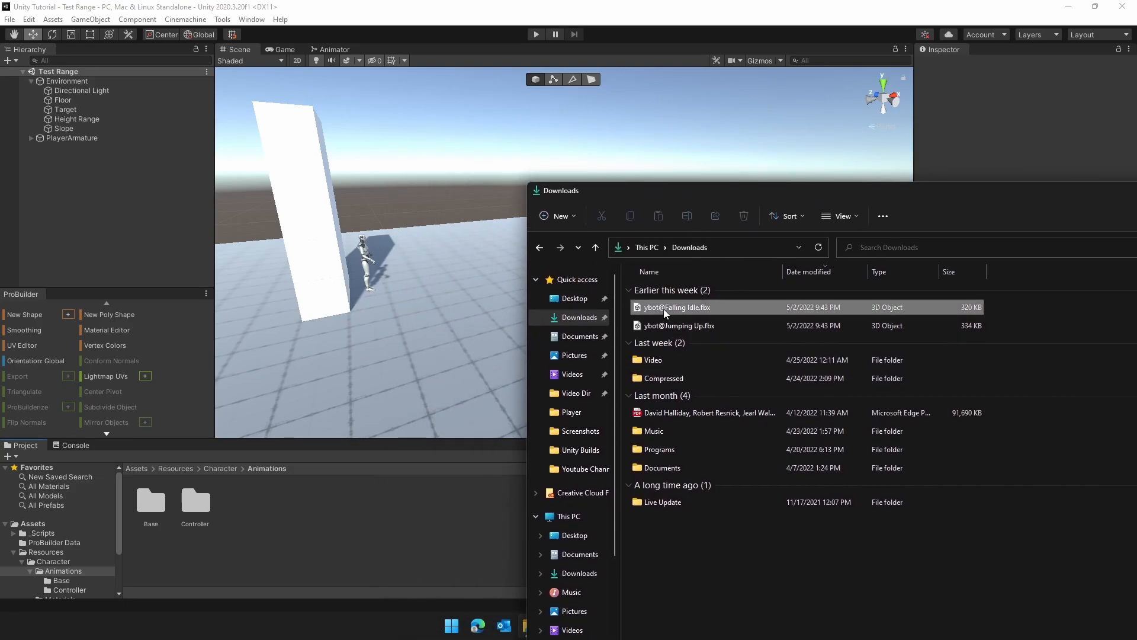
pyautogui.keyDown('shift'); pyautogui.click(679, 325); pyautogui.keyUp('shift')
pyautogui.moveTo(679, 326); pyautogui.dragTo(409, 536)
pyautogui.click(409, 536)
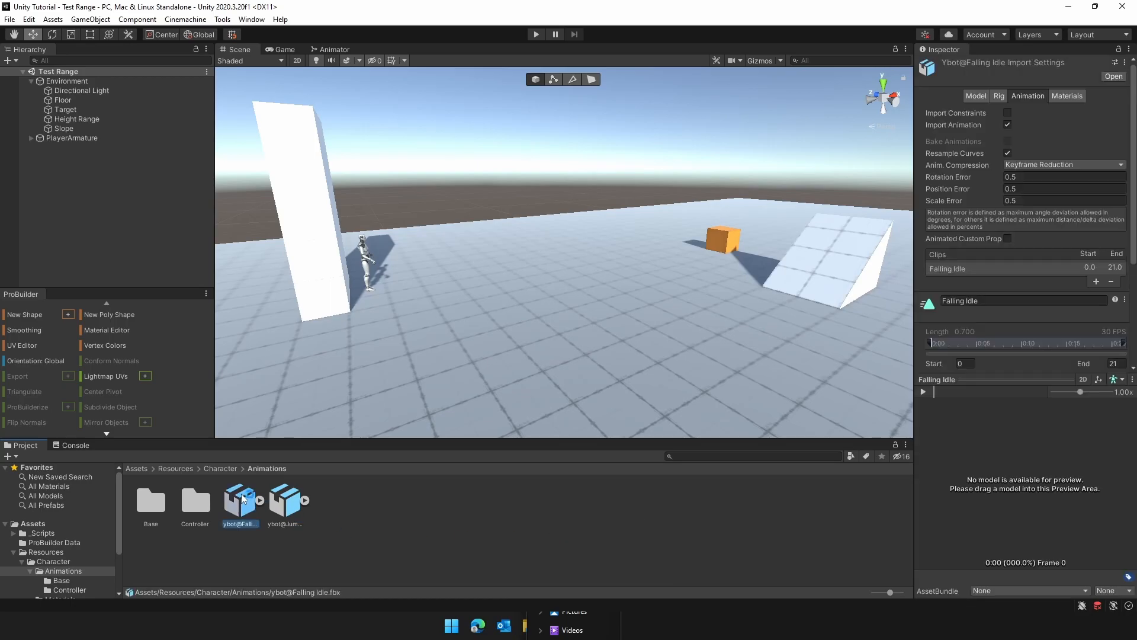
# For both imported models, set the rig's animation type to Humanoid and the avatar definition to Copy From Other Avatar.
pyautogui.keyDown('shift'); pyautogui.click(285, 501); pyautogui.keyUp('shift')
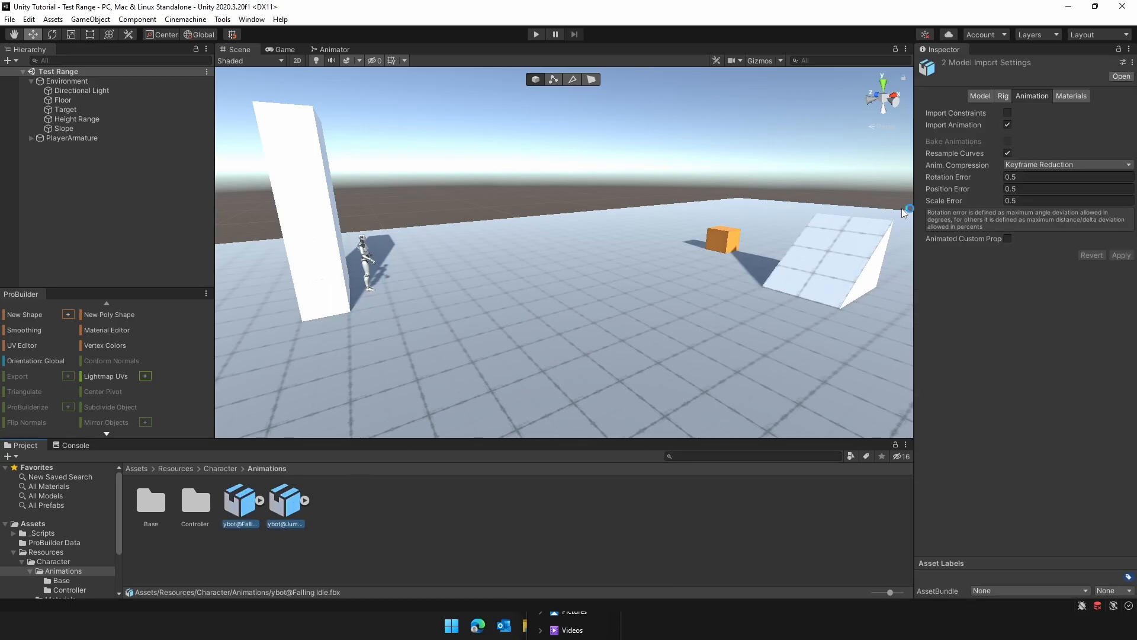
pyautogui.click(1004, 96)
pyautogui.click(1018, 113)
pyautogui.click(1031, 157)
pyautogui.click(1075, 129)
pyautogui.click(1098, 166)
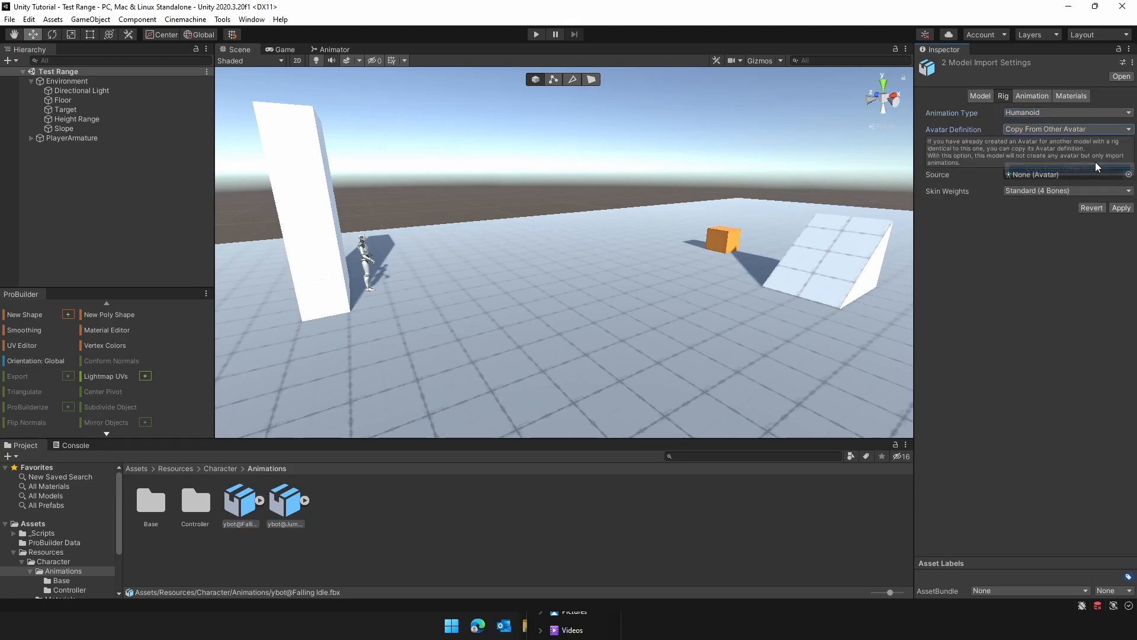
# Choose ybotAvatar as the source avatar for both models and apply the rig settings.
pyautogui.click(1128, 174)
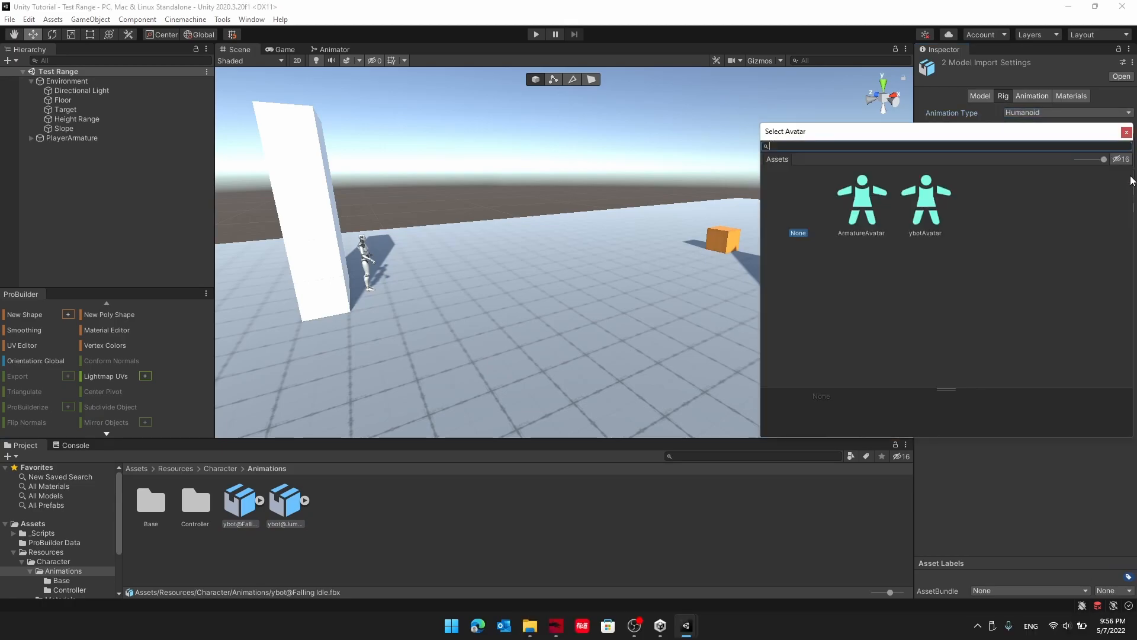
pyautogui.moveTo(993, 137); pyautogui.dragTo(832, 160)
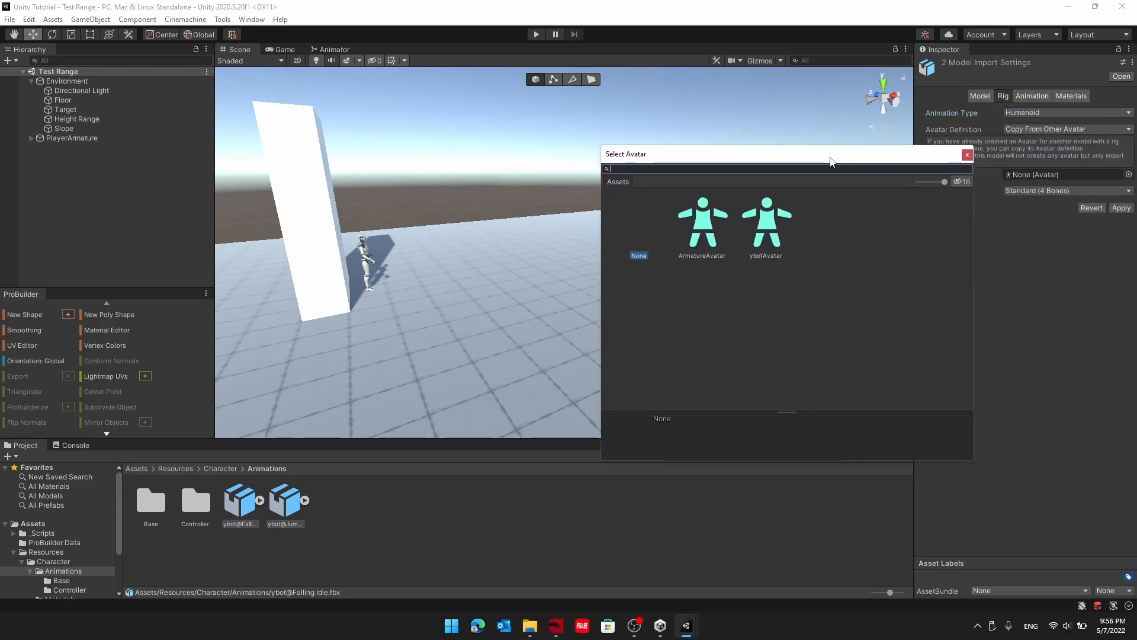
pyautogui.doubleClick(769, 212)
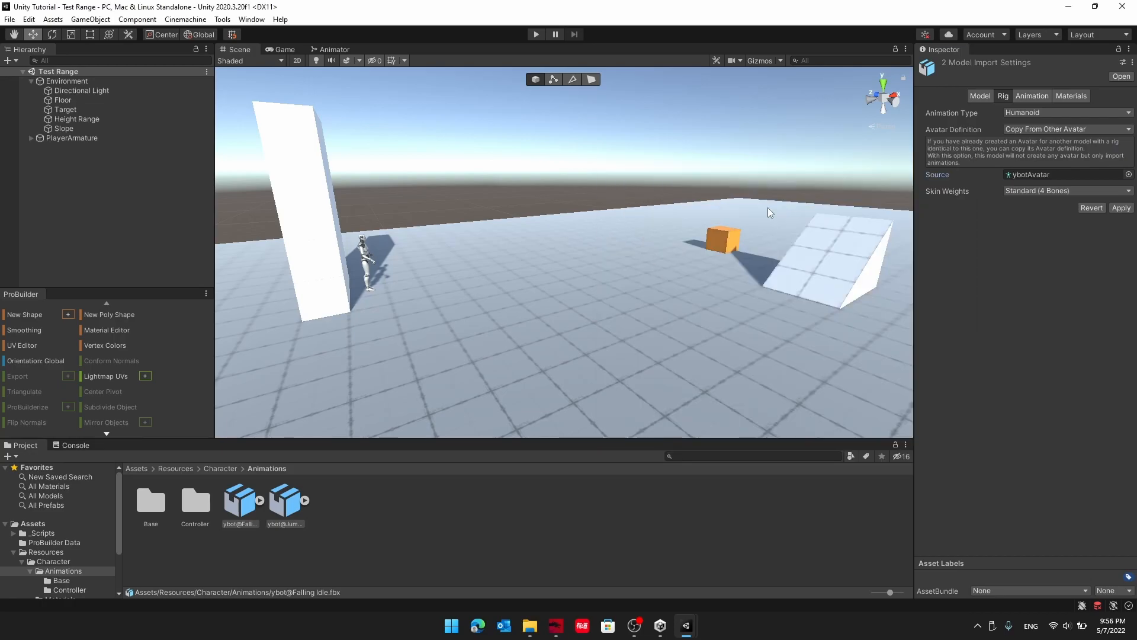
pyautogui.click(1121, 208)
# Rename the ybot@Jumping Up asset as Jump.
pyautogui.click(279, 504)
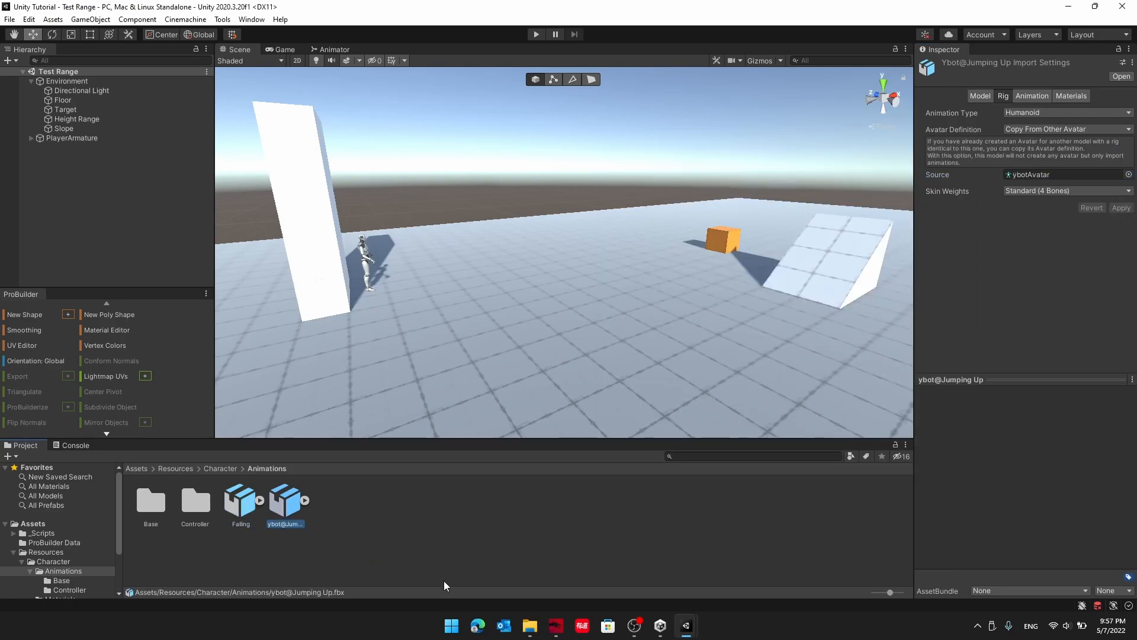
pyautogui.press('F2')
pyautogui.write('Jump')
pyautogui.press('Return')
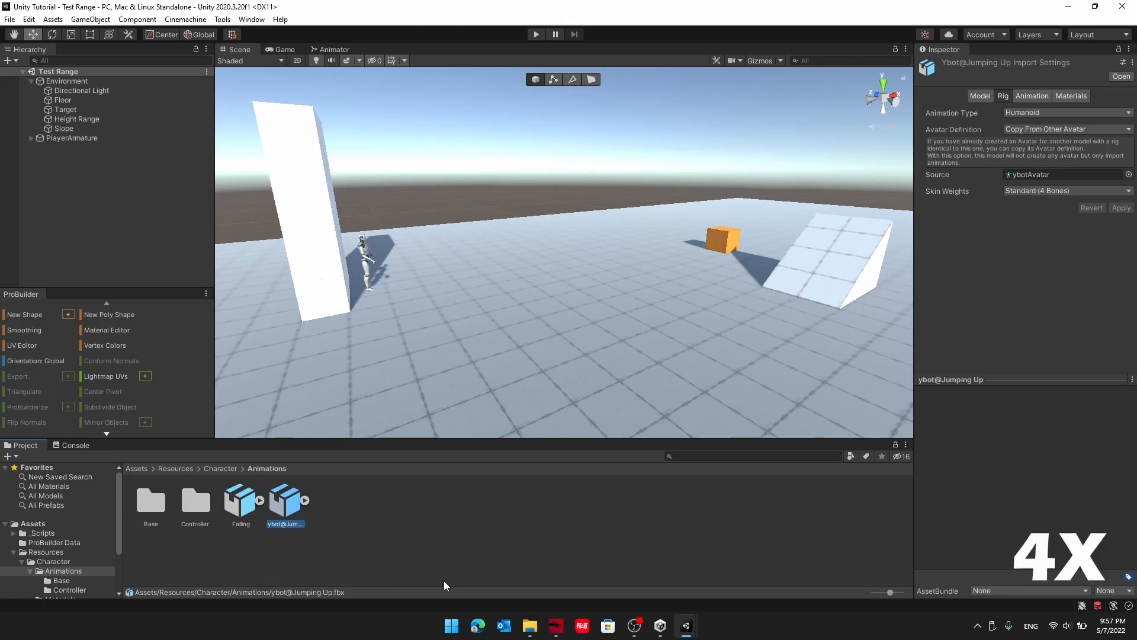
# Enable Loop Time for the Falling animation and bake its root rotation into the pose, based upon Original.
pyautogui.click(240, 500)
pyautogui.click(1031, 95)
pyautogui.scroll(-6, 1039, 162)
pyautogui.scroll(1, 1025, 257)
pyautogui.click(1008, 162)
pyautogui.scroll(-3, 990, 196)
pyautogui.scroll(3, 972, 229)
pyautogui.click(1008, 213)
pyautogui.click(1054, 225)
pyautogui.click(1054, 236)
# Bake the Falling animation's root positions into the pose, with Y based upon Feet and XZ based upon Original.
pyautogui.scroll(-3, 1042, 231)
pyautogui.click(1008, 157)
pyautogui.click(1007, 208)
pyautogui.click(1060, 168)
pyautogui.click(1030, 200)
pyautogui.click(1060, 219)
pyautogui.click(1030, 227)
# Rename the Falling asset's mixamo.com clip as Fall and apply the import settings.
pyautogui.moveTo(1027, 473); pyautogui.dragTo(1060, 528)
pyautogui.scroll(10, 1008, 284)
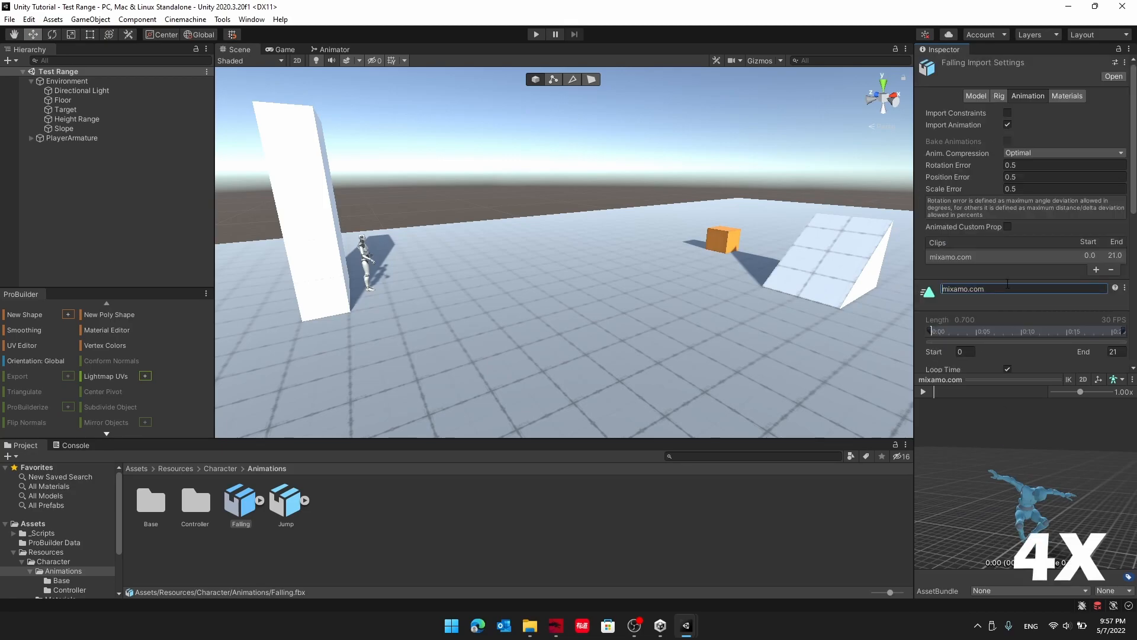
pyautogui.scroll(-5, 1022, 276)
# Preview the Jump animation and bake its root rotation into the pose, based upon Original.
pyautogui.click(286, 500)
pyautogui.scroll(-5, 1030, 237)
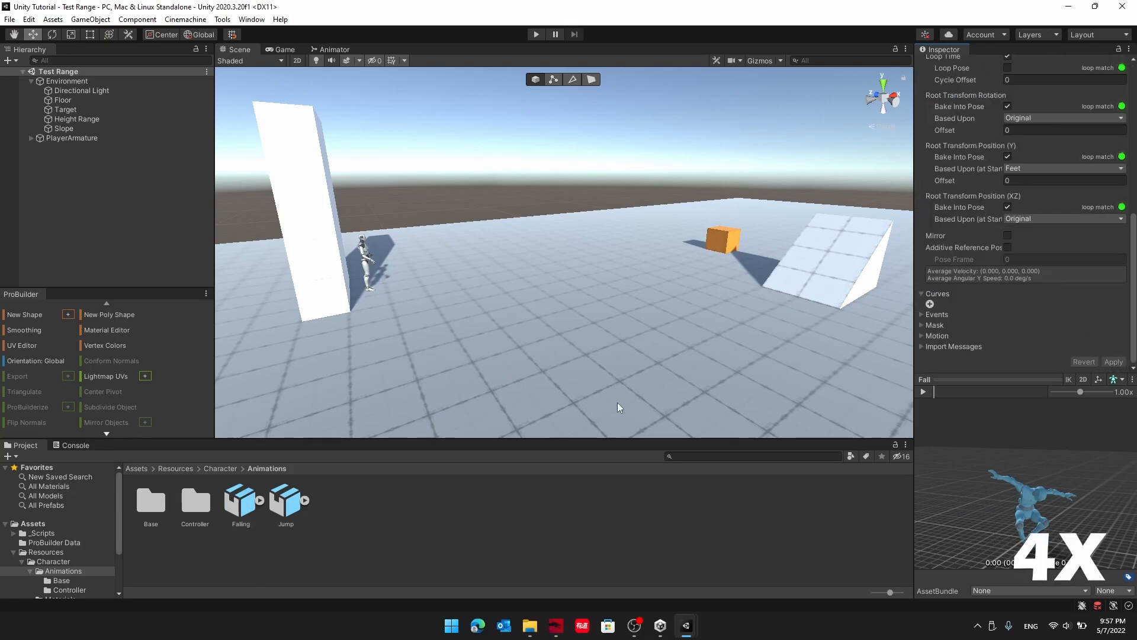
pyautogui.scroll(3, 1033, 204)
pyautogui.click(923, 392)
pyautogui.click(1007, 212)
pyautogui.click(1031, 225)
pyautogui.click(1030, 237)
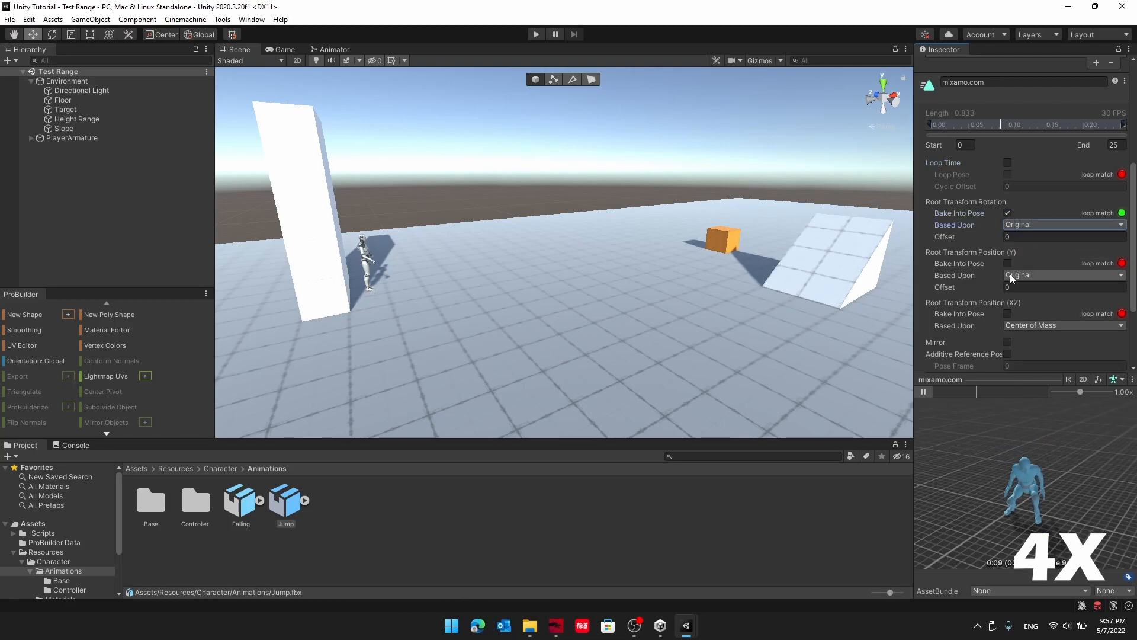
# Base the Jump animation's Y root position upon Feet without baking it, and bake the XZ root position based upon Original.
pyautogui.scroll(-3, 1007, 275)
pyautogui.click(1007, 157)
pyautogui.click(1026, 168)
pyautogui.click(1026, 205)
pyautogui.click(1007, 206)
pyautogui.click(1025, 218)
pyautogui.click(1025, 231)
pyautogui.scroll(6, 1039, 212)
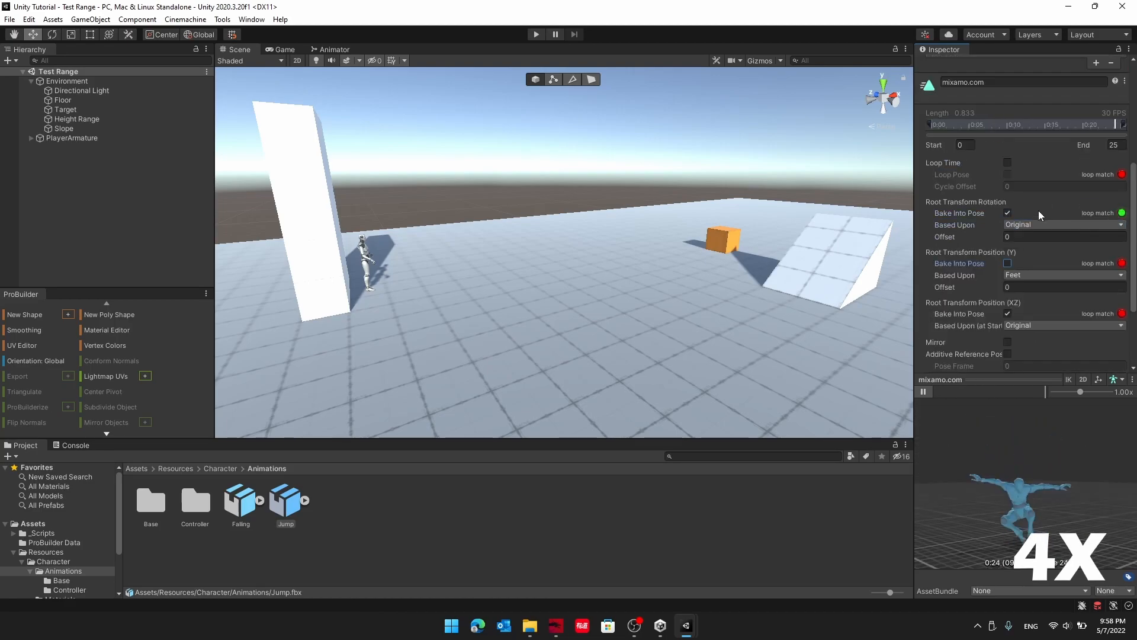
# Rename the Jump asset's mixamo.com clip as Jump and apply the import settings.
pyautogui.click(990, 190)
pyautogui.write('Jump')
pyautogui.press('Return')
pyautogui.scroll(-3, 1042, 267)
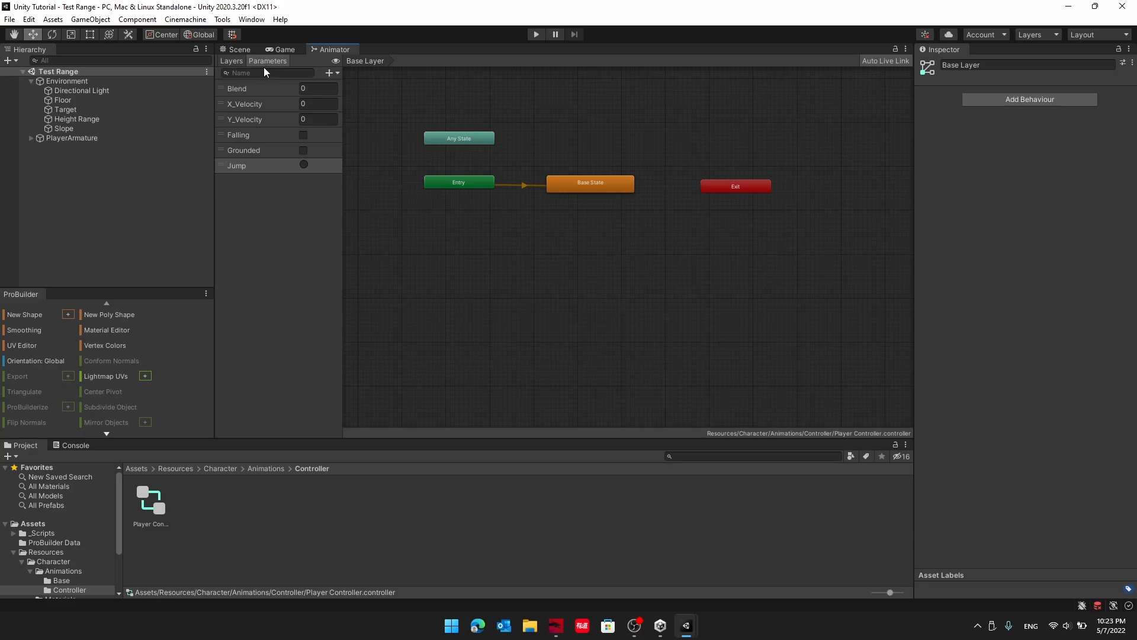
# Review the Falling, Grounded and Jump parameters of the Player Controller animator.
pyautogui.click(264, 135)
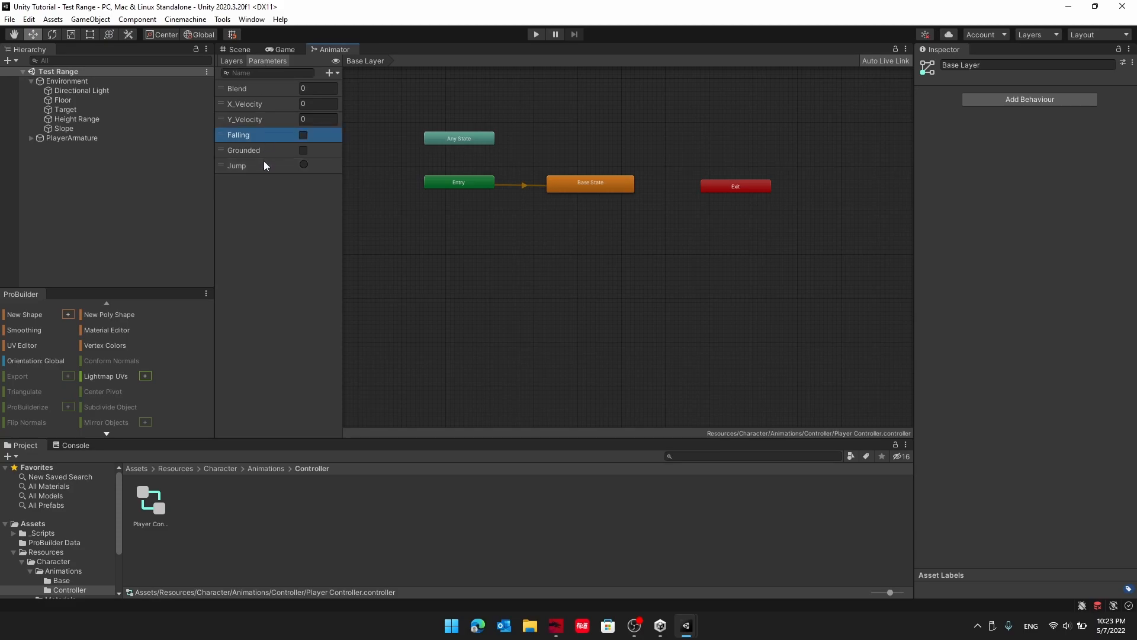
pyautogui.click(264, 165)
pyautogui.click(256, 136)
pyautogui.click(283, 149)
pyautogui.click(271, 134)
pyautogui.click(258, 168)
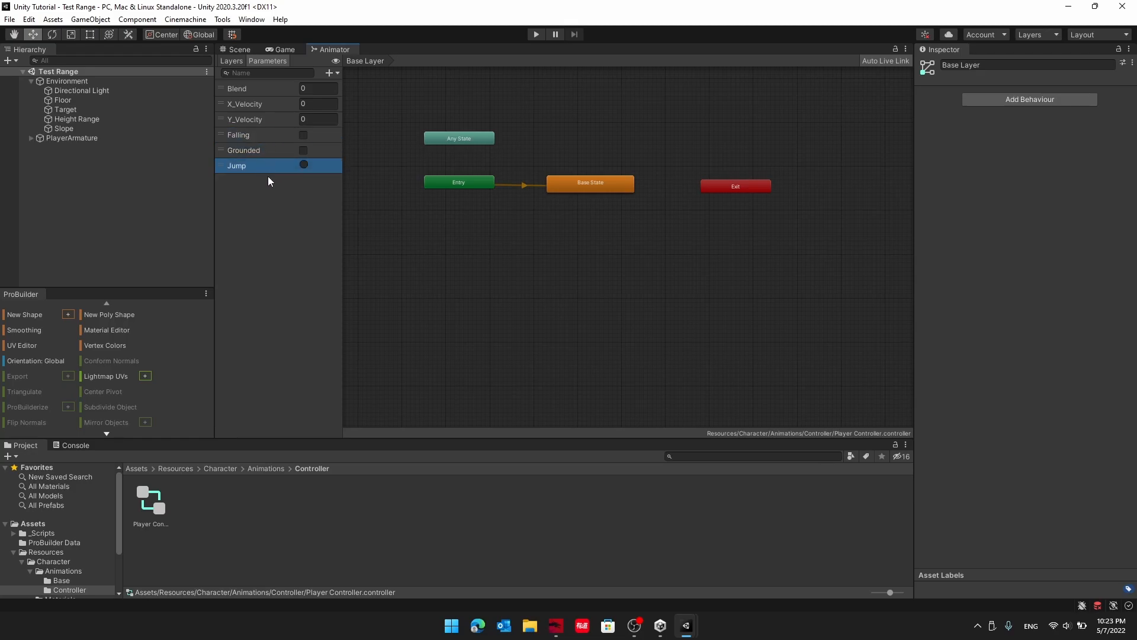
pyautogui.click(261, 137)
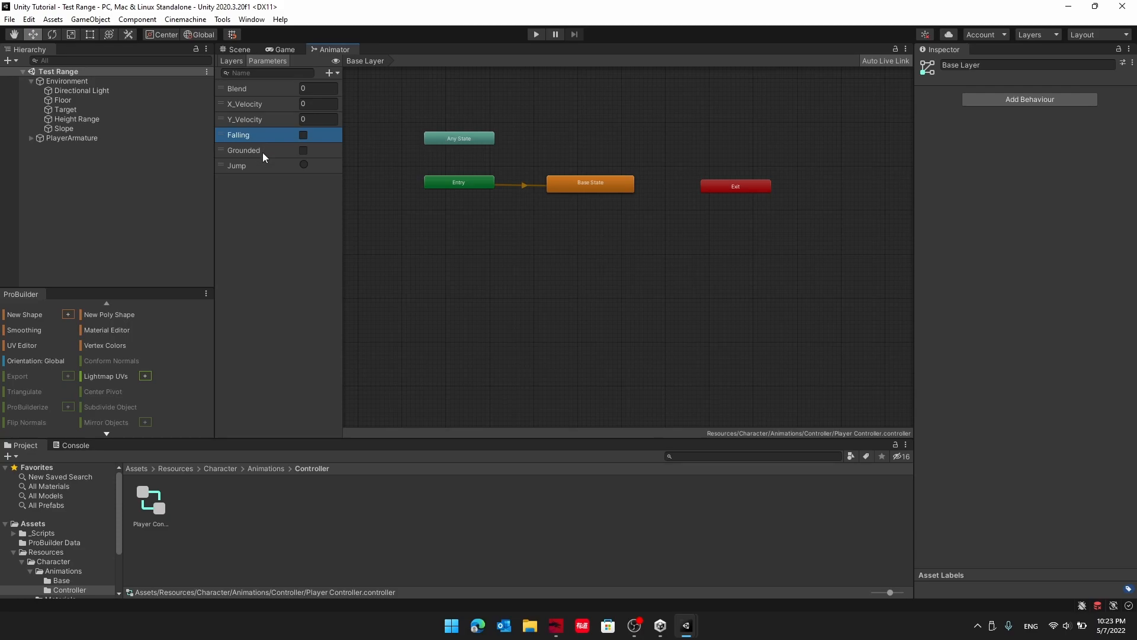
pyautogui.click(257, 152)
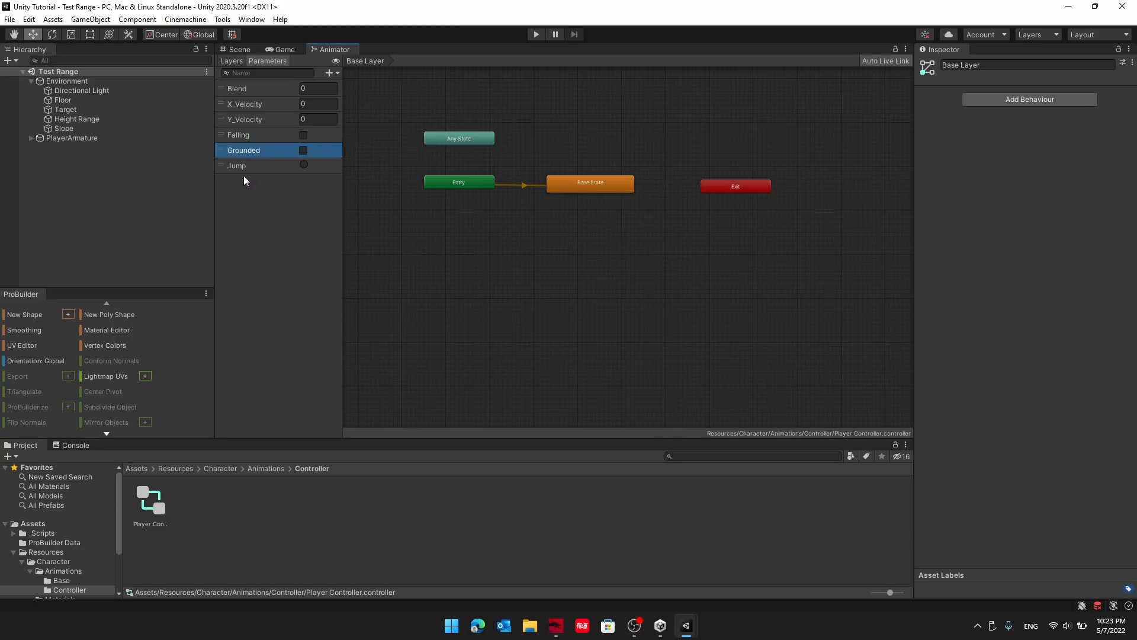
pyautogui.click(250, 168)
# Create two empty states and a new blend tree state in the animator's Base Layer.
pyautogui.scroll(2, 550, 226)
pyautogui.scroll(-3, 533, 218)
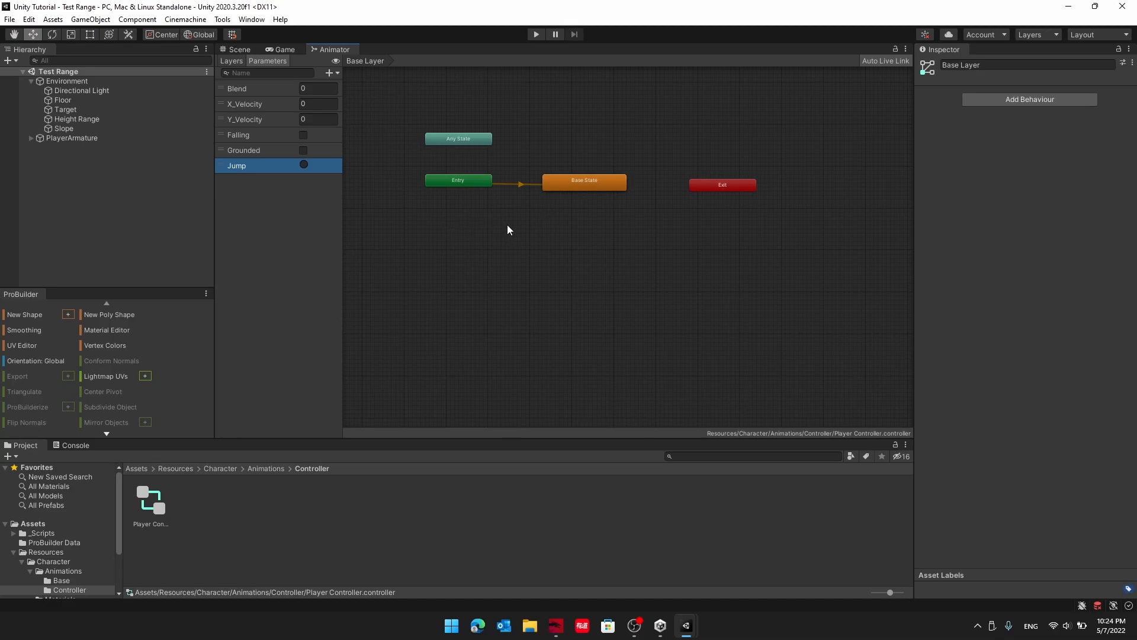
pyautogui.rightClick(484, 220)
pyautogui.moveTo(497, 224)
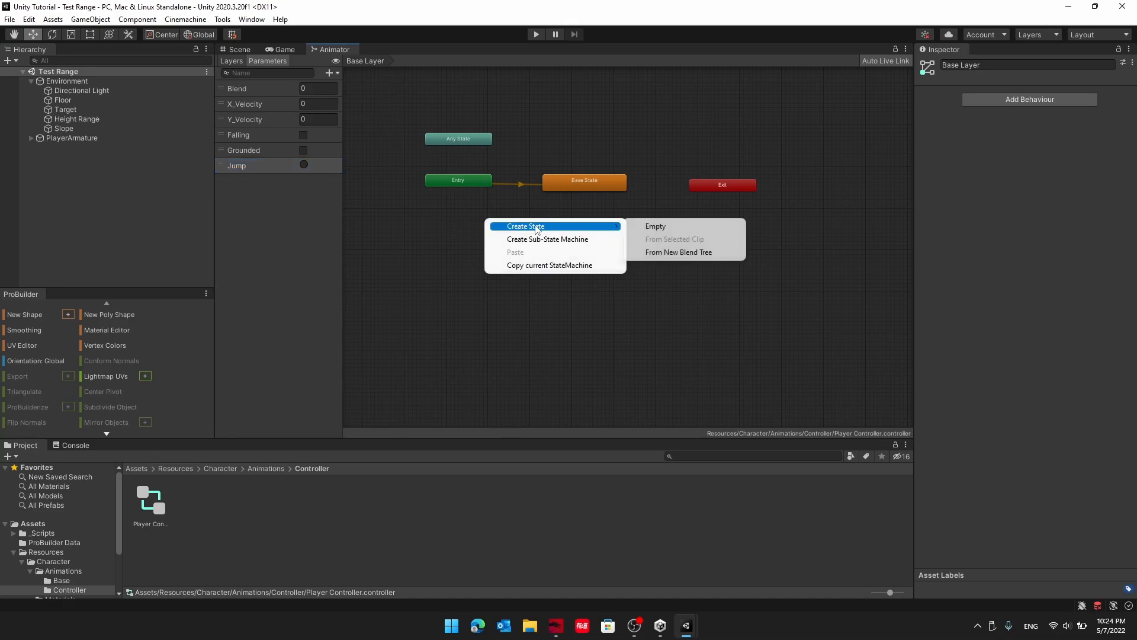
pyautogui.click(651, 226)
pyautogui.rightClick(577, 260)
pyautogui.moveTo(622, 265)
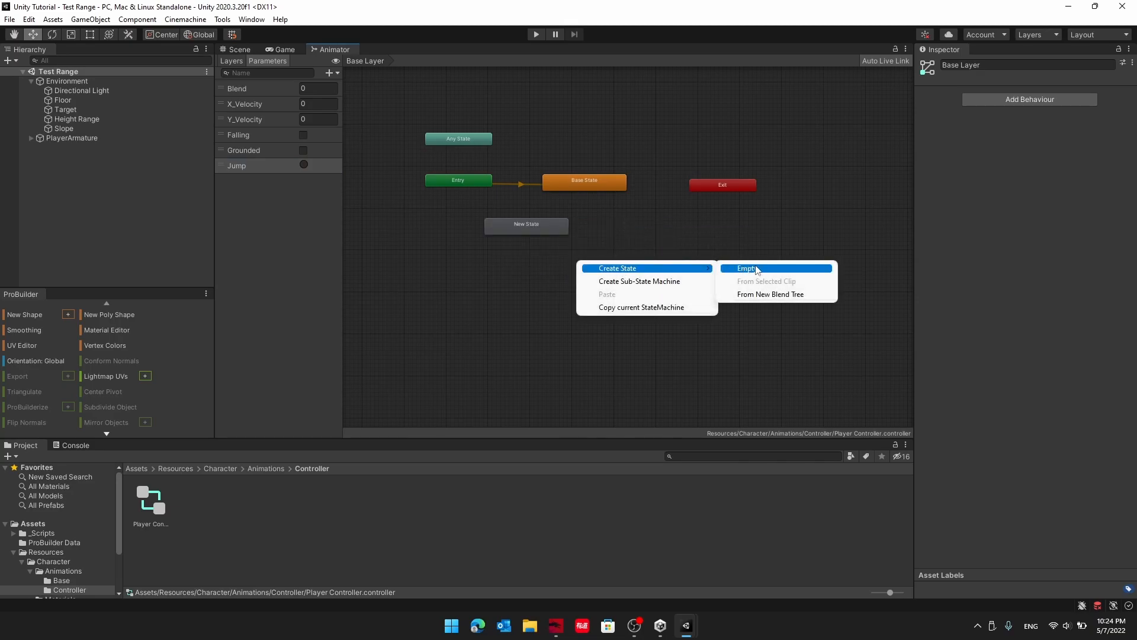
pyautogui.click(752, 264)
pyautogui.rightClick(724, 224)
pyautogui.moveTo(773, 230)
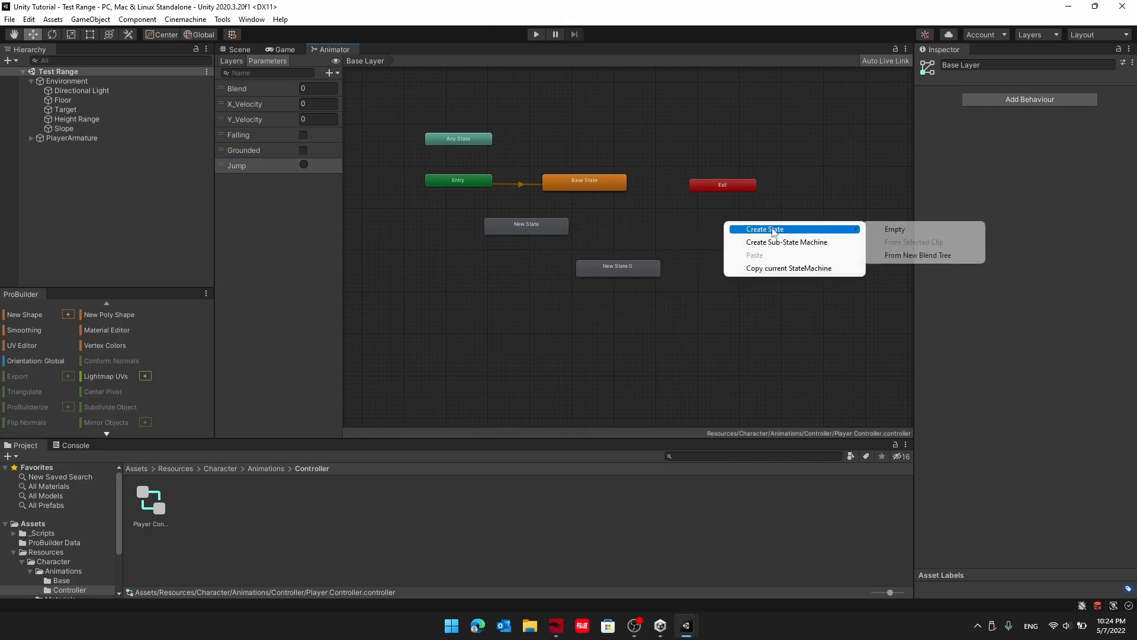
pyautogui.click(918, 256)
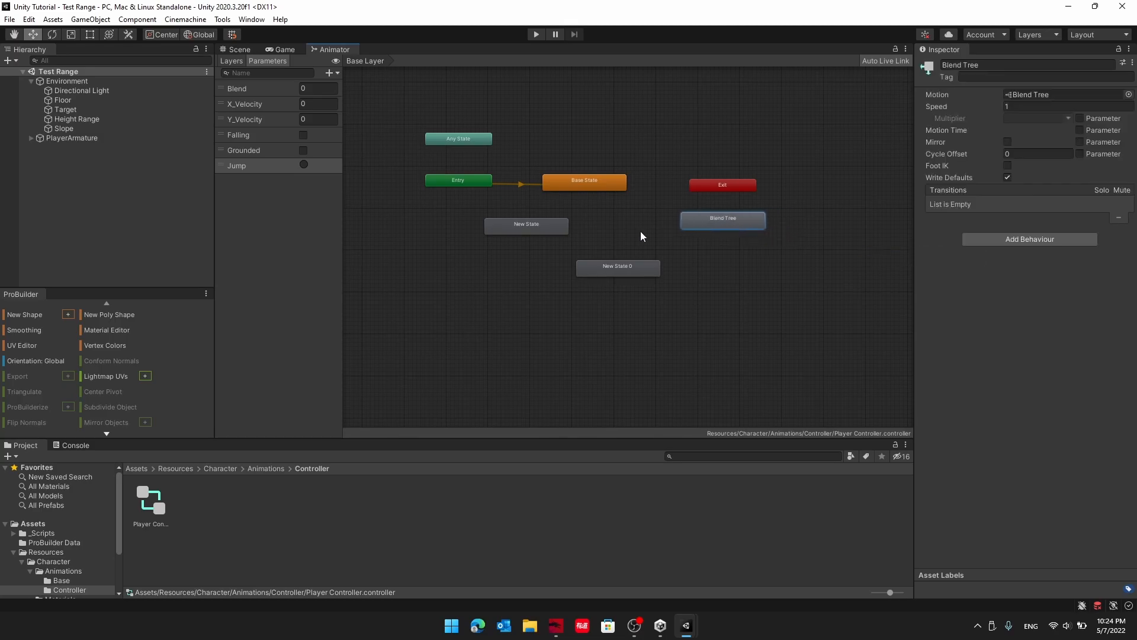
# Rename the two empty states as Jump and Falling, and the blend tree state as Landing Blend.
pyautogui.click(527, 226)
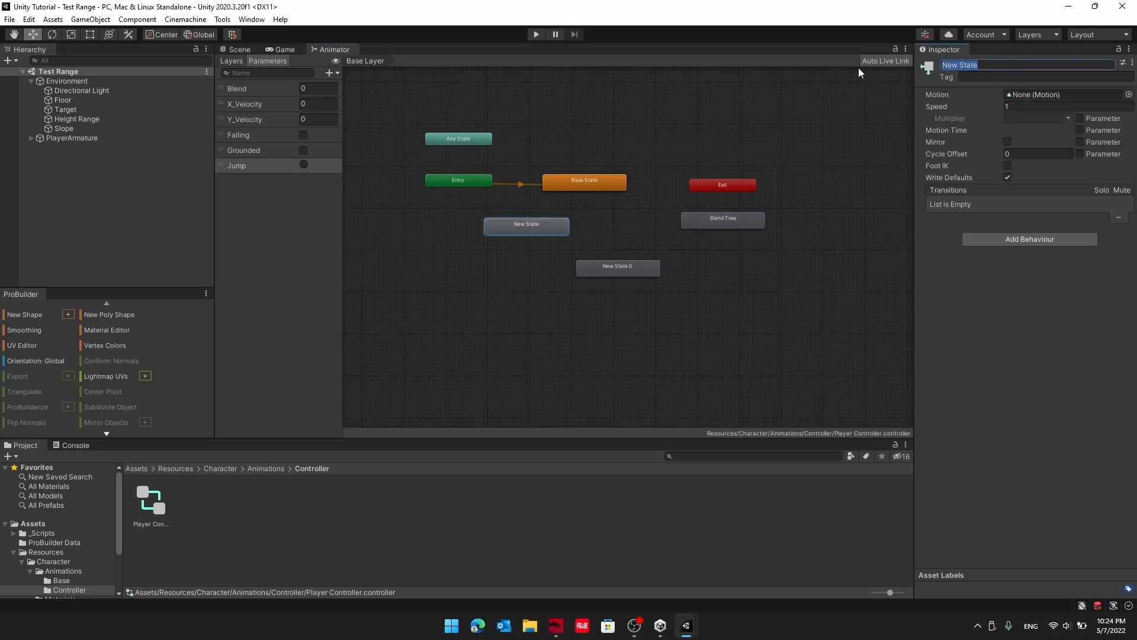
pyautogui.write('Jump')
pyautogui.press('Return')
pyautogui.click(647, 263)
pyautogui.write('Falling')
pyautogui.press('Return')
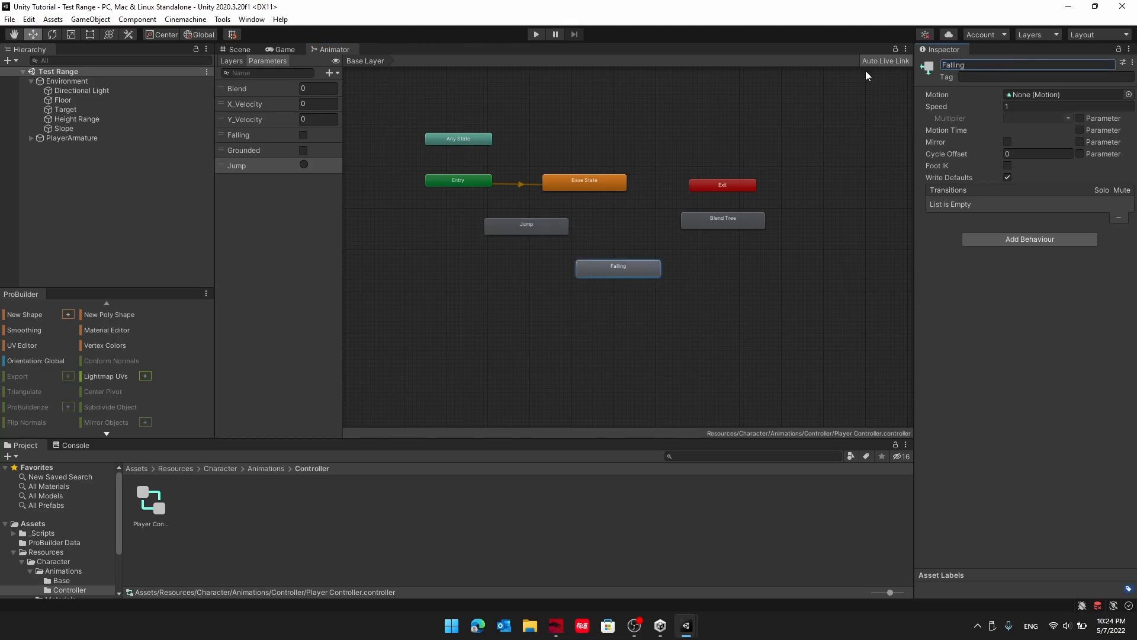
pyautogui.click(724, 220)
pyautogui.write('Landing Blend')
pyautogui.press('Return')
# Arrange Jump and Landing Blend on either side below Base State, with Falling centred beneath them.
pyautogui.moveTo(534, 225); pyautogui.dragTo(500, 222)
pyautogui.moveTo(716, 220); pyautogui.dragTo(673, 224)
pyautogui.moveTo(637, 267); pyautogui.dragTo(597, 270)
pyautogui.click(669, 226)
pyautogui.click(509, 227)
pyautogui.moveTo(438, 211); pyautogui.dragTo(711, 240)
pyautogui.moveTo(705, 228); pyautogui.dragTo(701, 228)
pyautogui.click(610, 270)
pyautogui.click(644, 264)
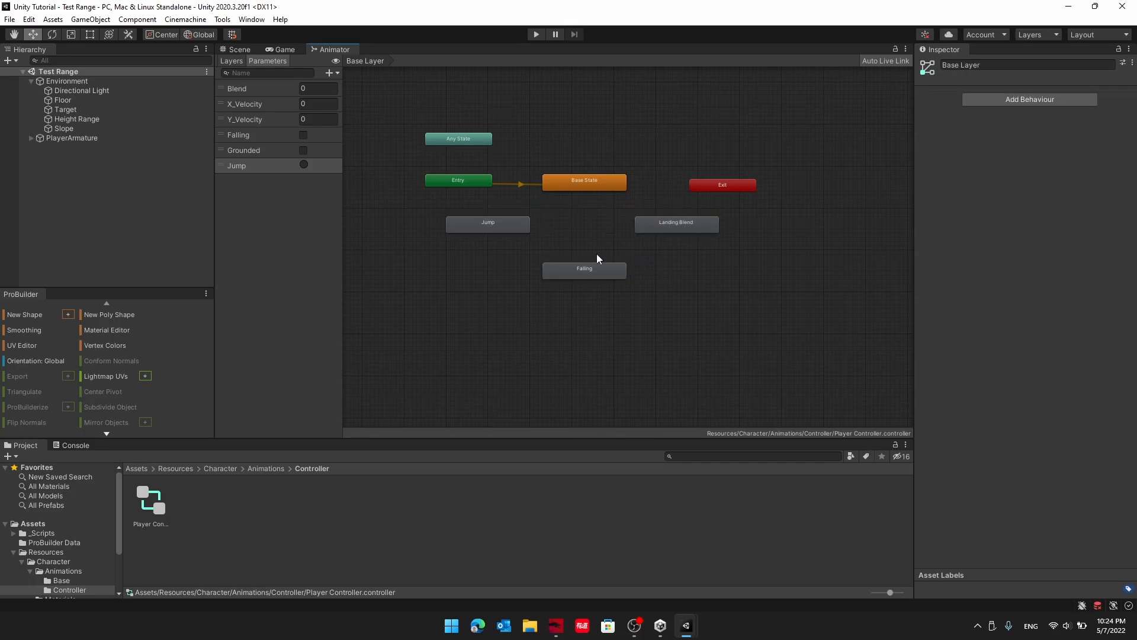
# Assign the Jump clip as the motion of the Jump state.
pyautogui.click(488, 225)
pyautogui.click(1128, 94)
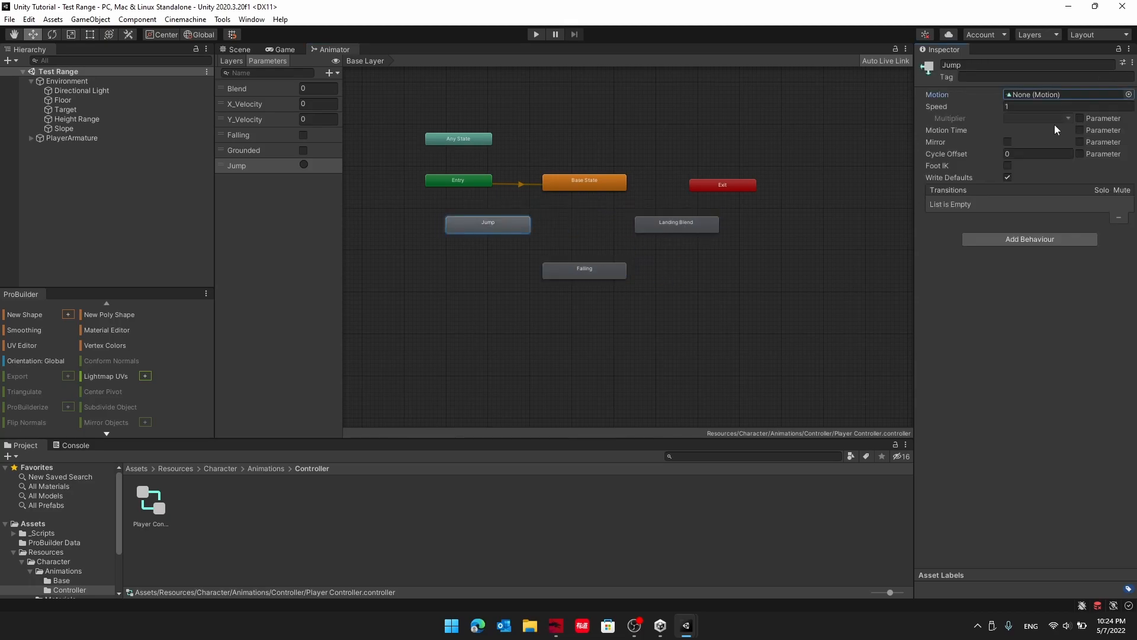
pyautogui.click(1128, 94)
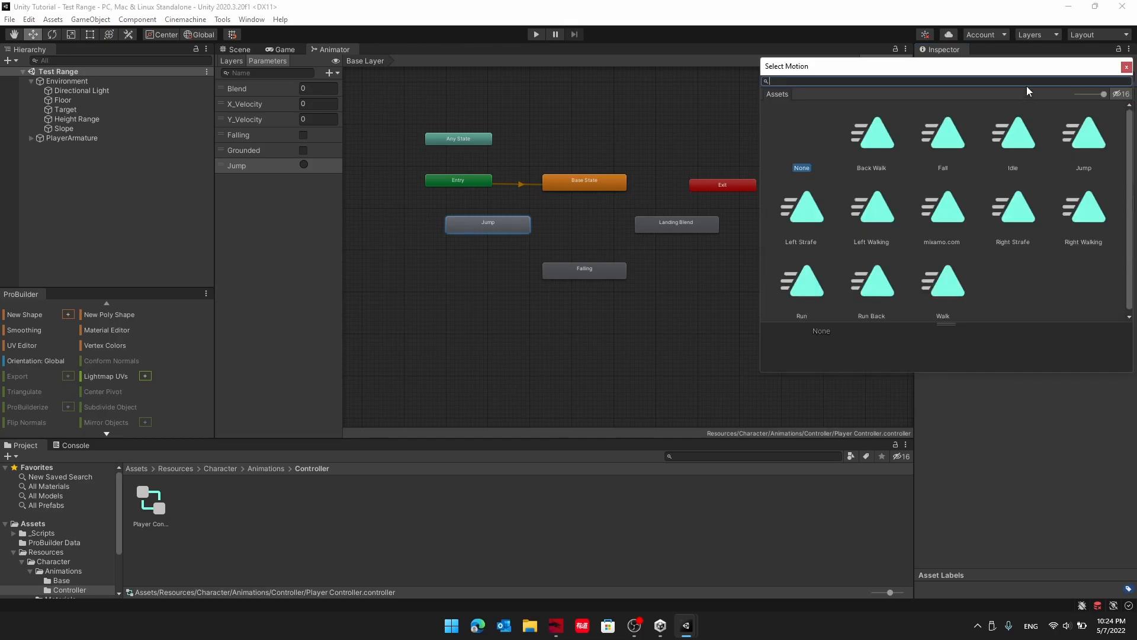
pyautogui.moveTo(1006, 68); pyautogui.dragTo(650, 278)
pyautogui.doubleClick(728, 342)
# Assign the Fall clip as the motion of the Falling state.
pyautogui.click(584, 270)
pyautogui.click(1128, 95)
pyautogui.moveTo(1005, 70); pyautogui.dragTo(862, 189)
pyautogui.doubleClick(792, 256)
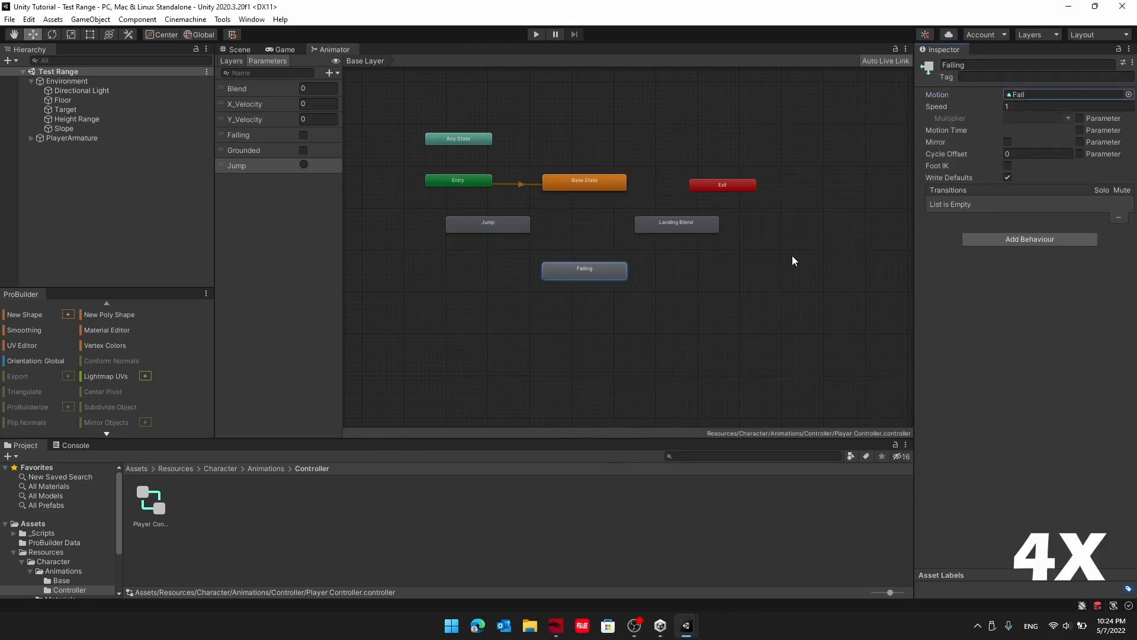
pyautogui.click(683, 224)
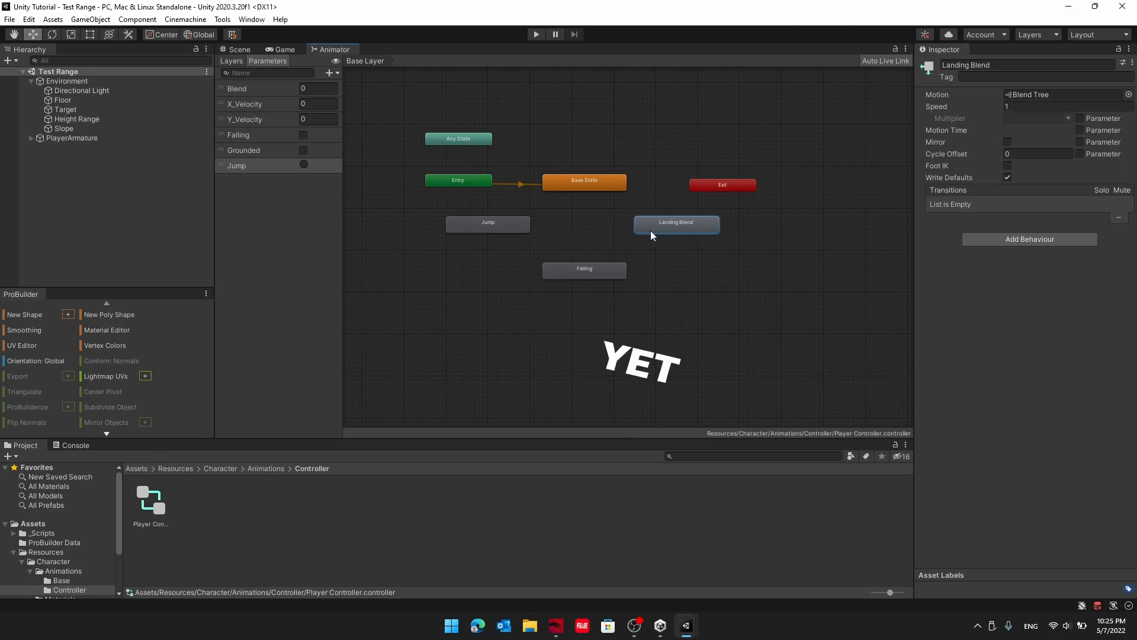
pyautogui.scroll(4, 499, 213)
pyautogui.scroll(-5, 499, 213)
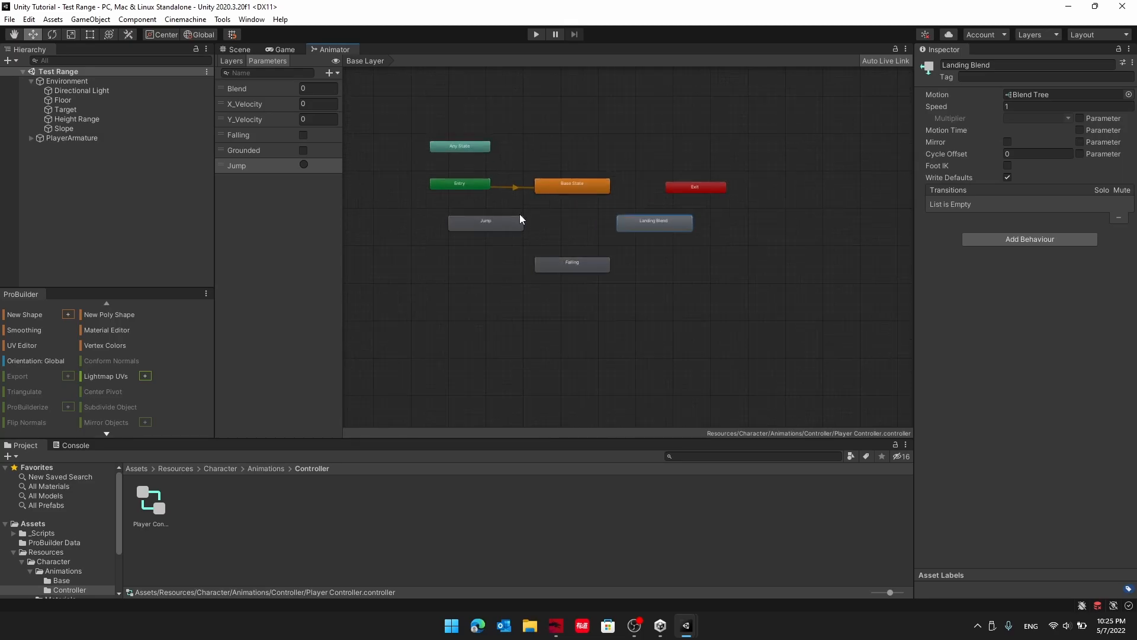
# Make a transition from Base State to Jump and another from Jump to Falling.
pyautogui.scroll(2, 520, 215)
pyautogui.click(575, 163)
pyautogui.rightClick(574, 173)
pyautogui.click(592, 179)
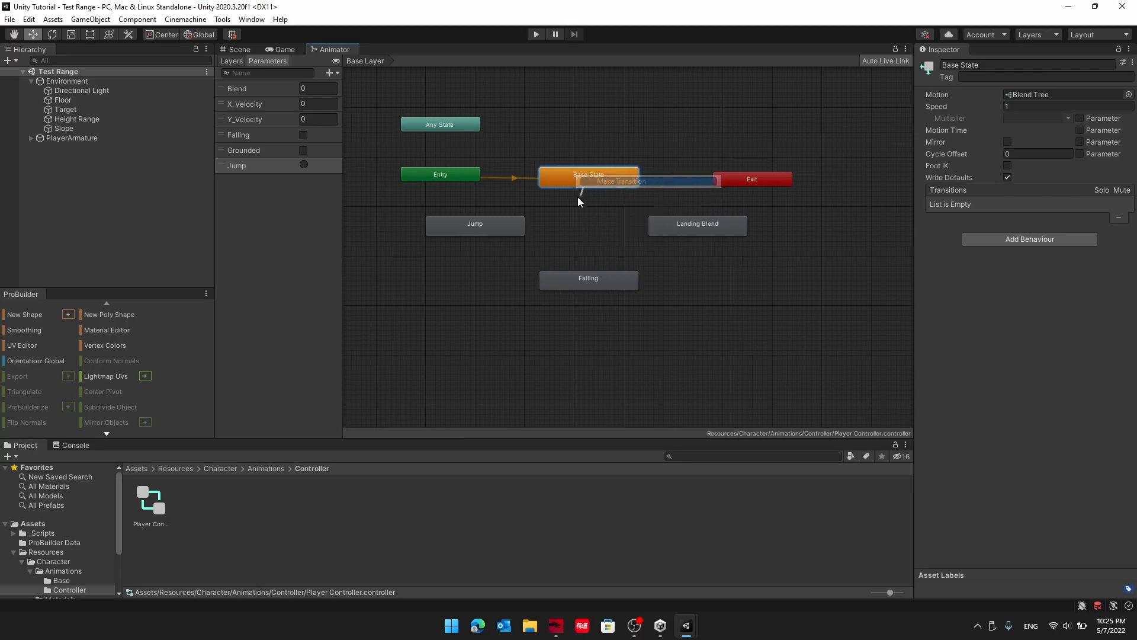
pyautogui.rightClick(483, 224)
pyautogui.click(536, 232)
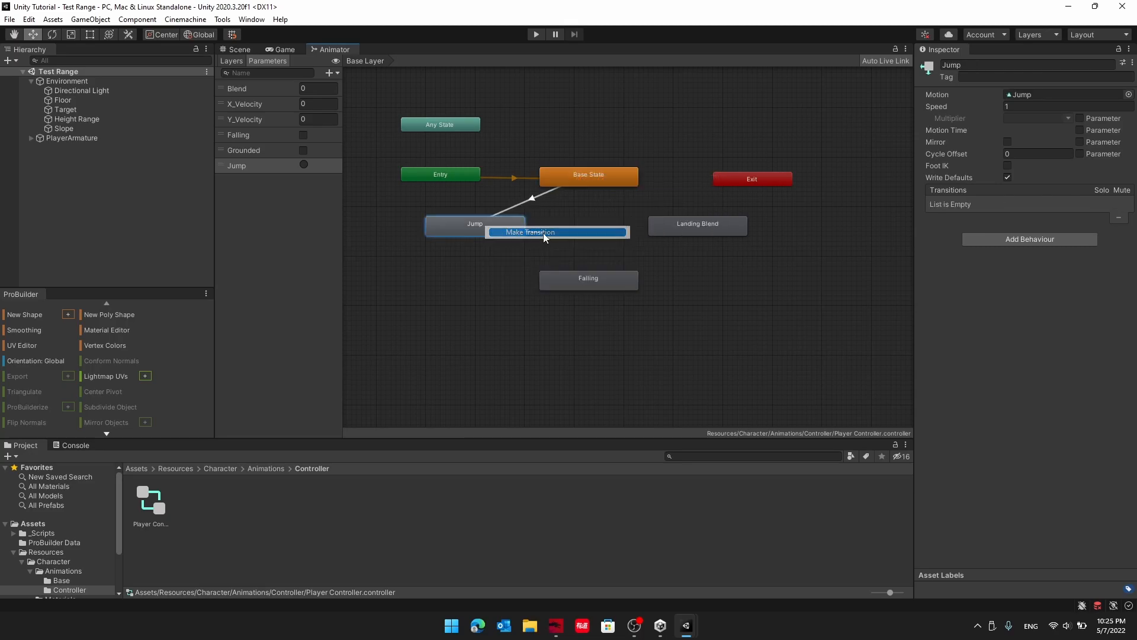
pyautogui.click(586, 279)
# Make a transition from Falling to Landing Blend and another from Landing Blend back to Base State.
pyautogui.rightClick(600, 278)
pyautogui.click(648, 286)
pyautogui.click(687, 229)
pyautogui.rightClick(687, 229)
pyautogui.click(726, 237)
pyautogui.click(616, 183)
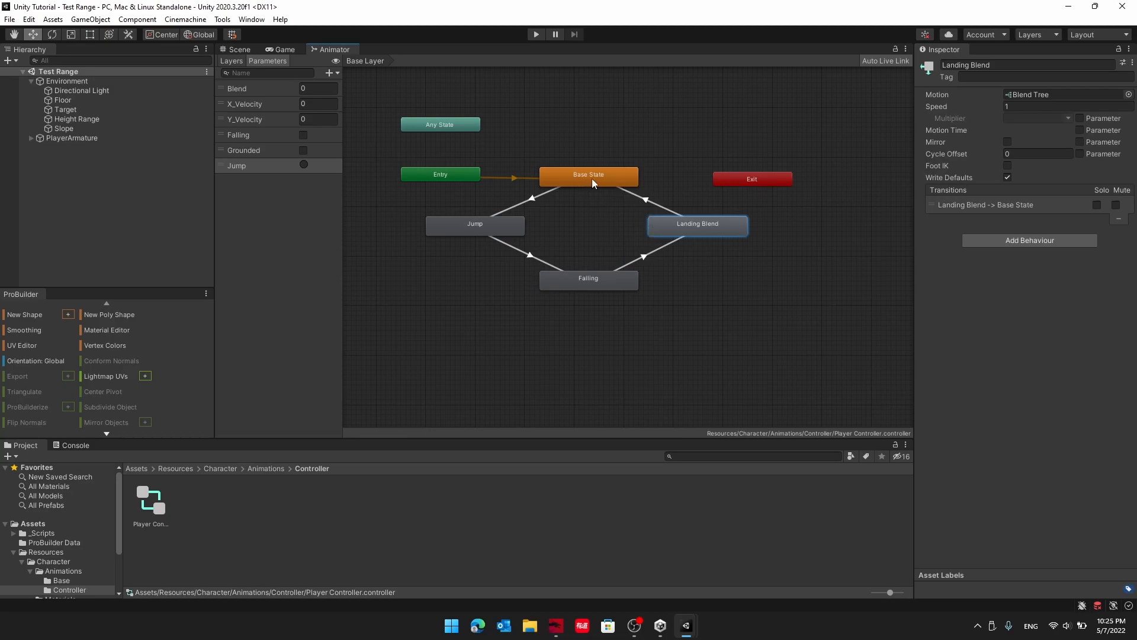
# Make a direct transition from Base State to Falling.
pyautogui.rightClick(591, 179)
pyautogui.click(619, 185)
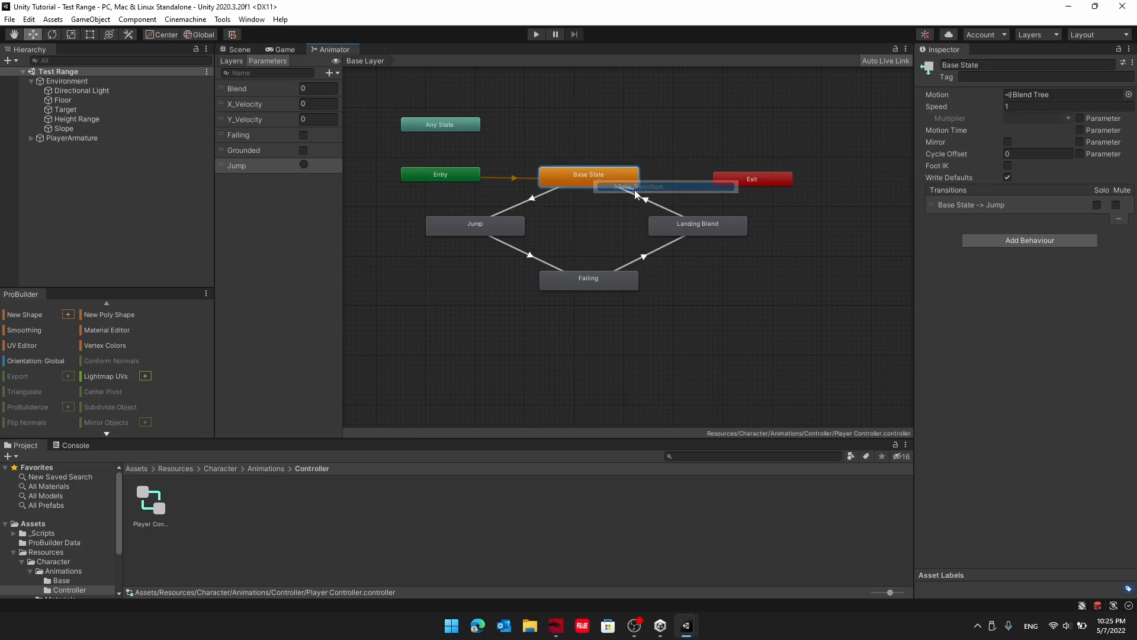
pyautogui.click(581, 282)
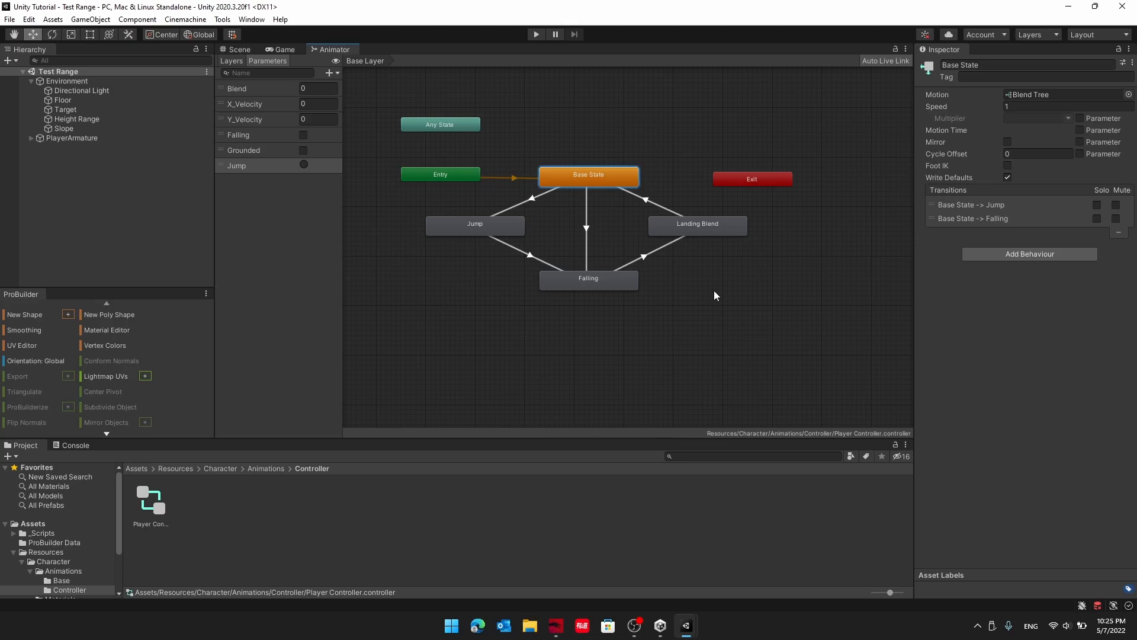
# Add a condition on the Jump trigger to the Base State to Jump transition.
pyautogui.click(971, 204)
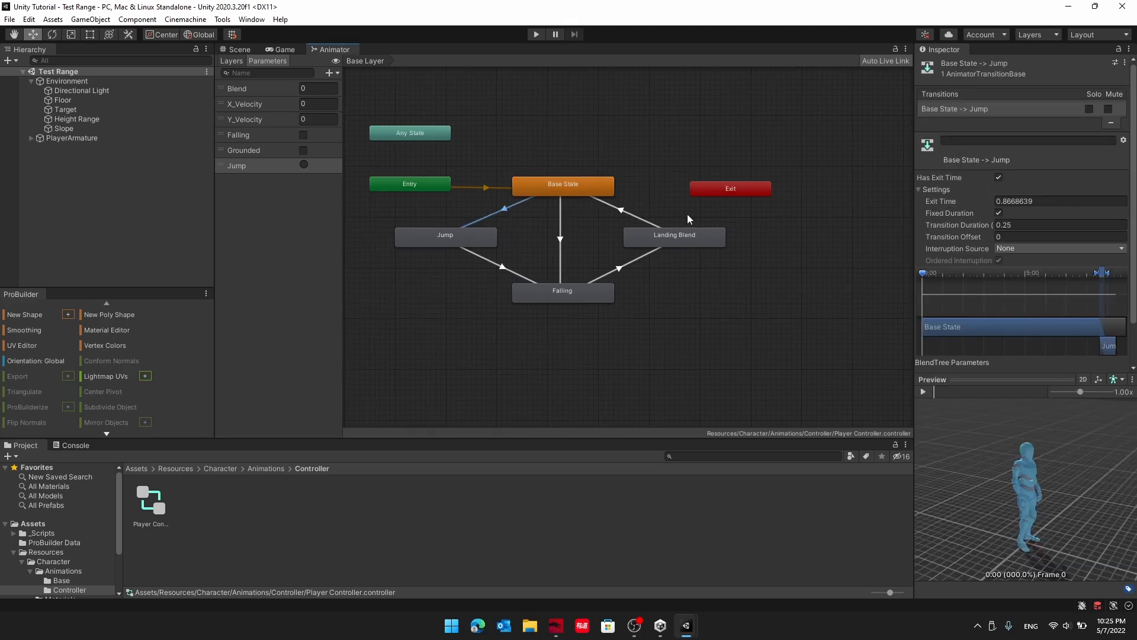
pyautogui.scroll(-2, 969, 220)
pyautogui.click(1095, 360)
pyautogui.click(981, 348)
pyautogui.click(976, 407)
pyautogui.scroll(2, 998, 284)
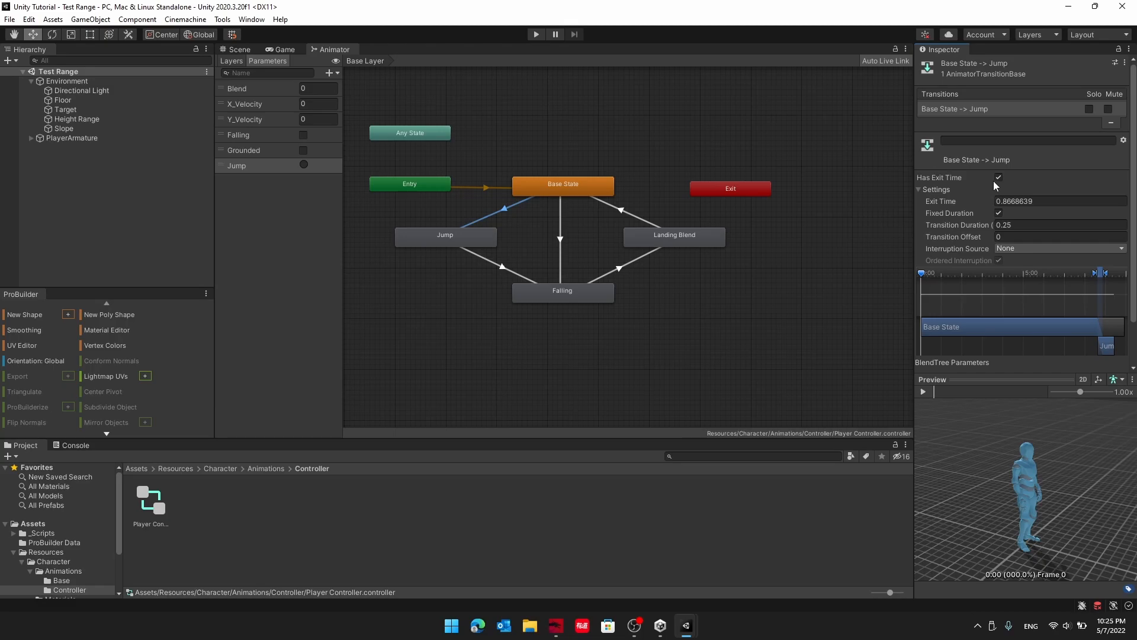
# Disable Has Exit Time on the Base State to Falling transition and add the condition Falling is true.
pyautogui.click(560, 205)
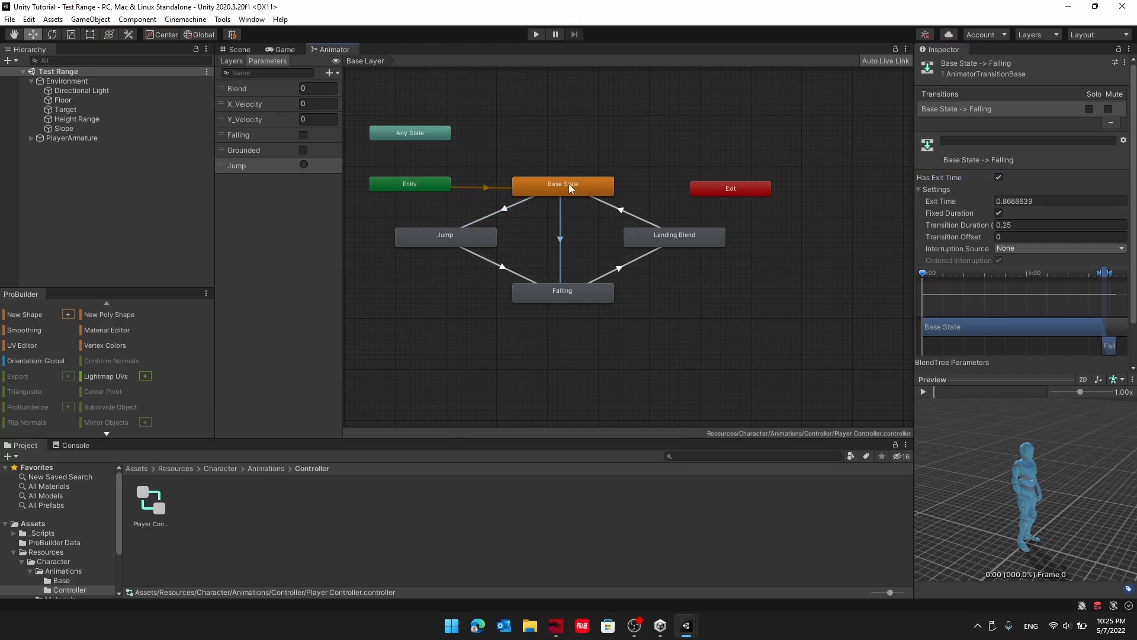
pyautogui.click(998, 177)
pyautogui.scroll(-3, 1054, 236)
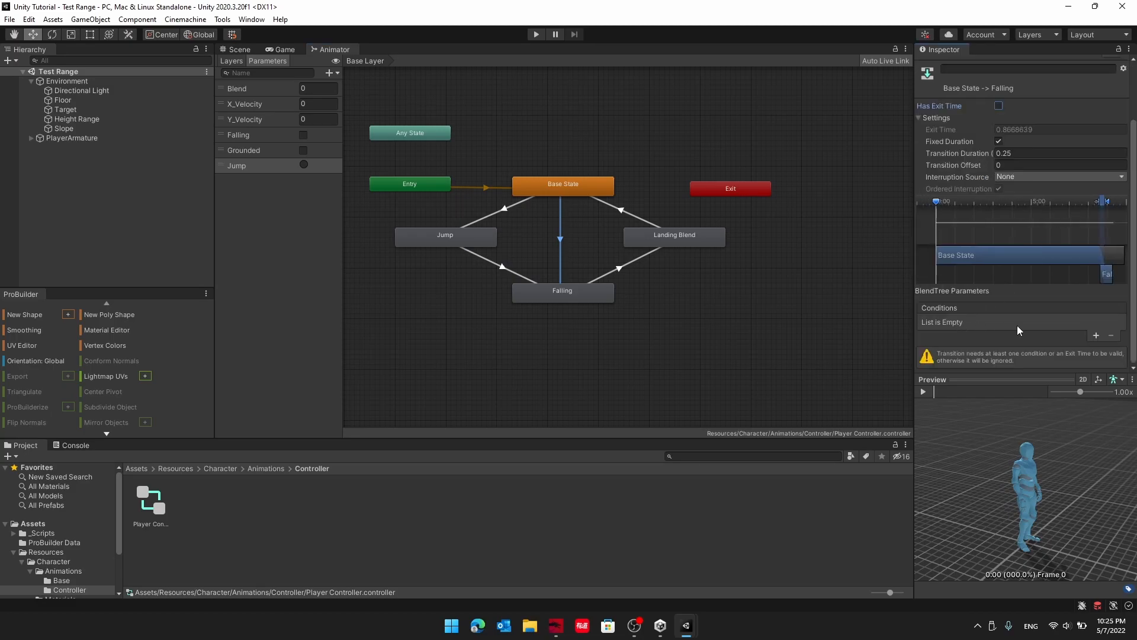
pyautogui.click(1095, 336)
pyautogui.click(974, 344)
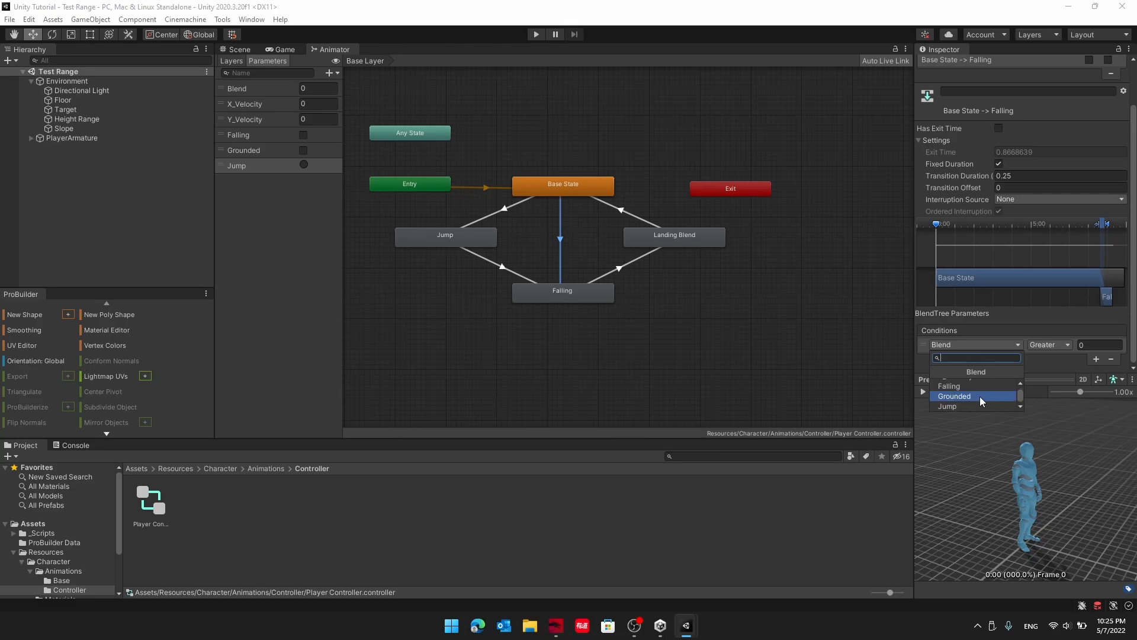
pyautogui.click(966, 387)
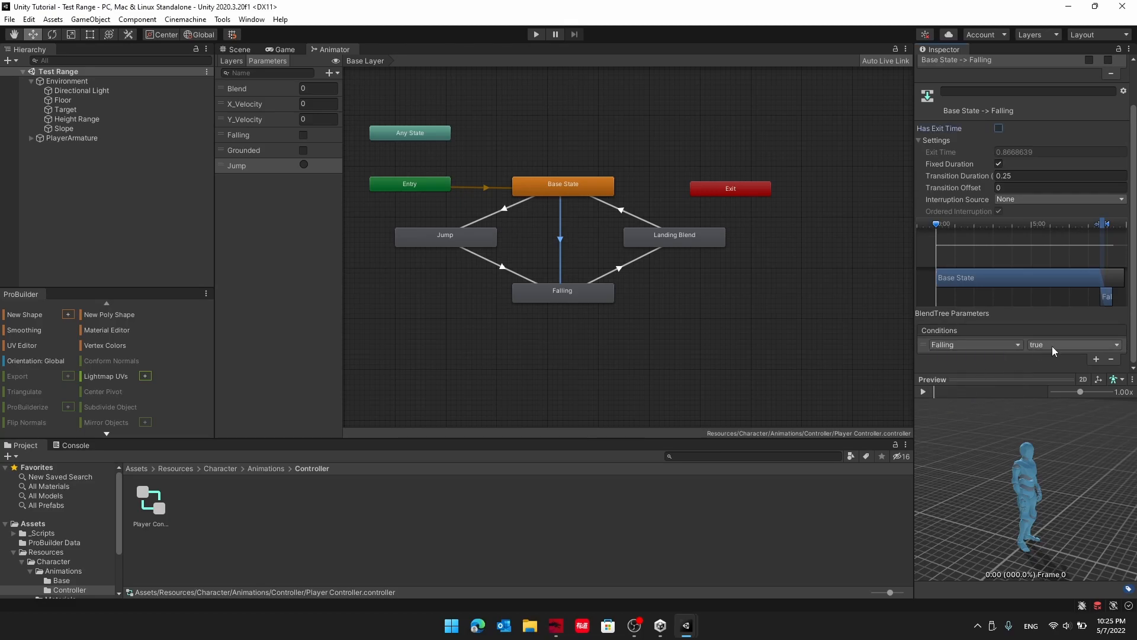
# Add the condition Grounded is true to the Falling to Landing Blend transition and disable its Has Exit Time.
pyautogui.click(622, 265)
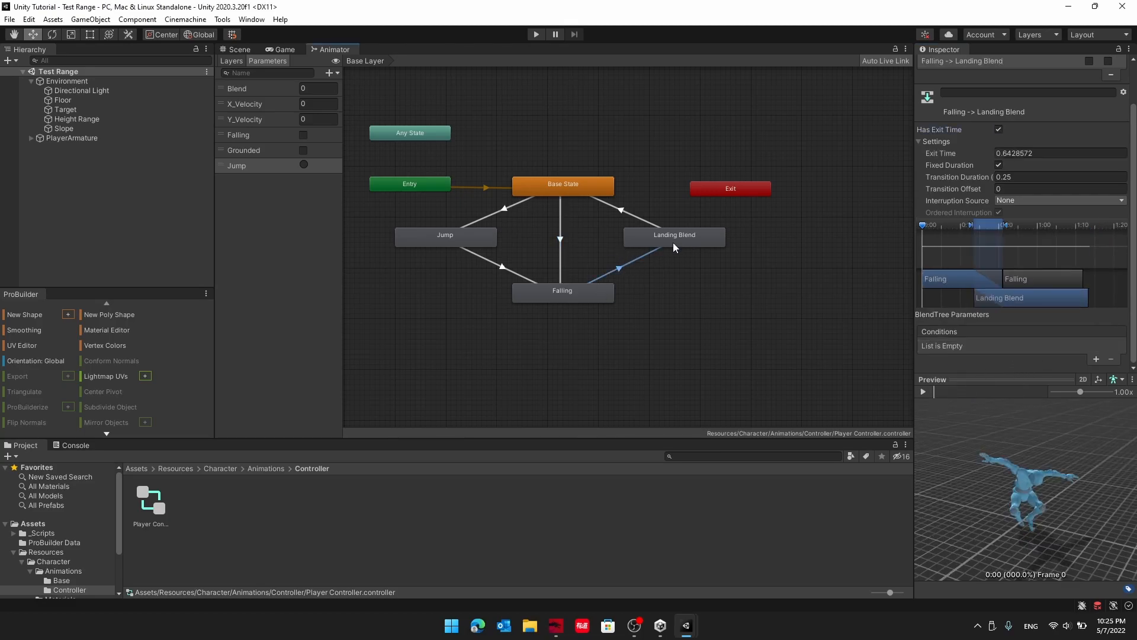
pyautogui.click(1095, 360)
pyautogui.click(983, 350)
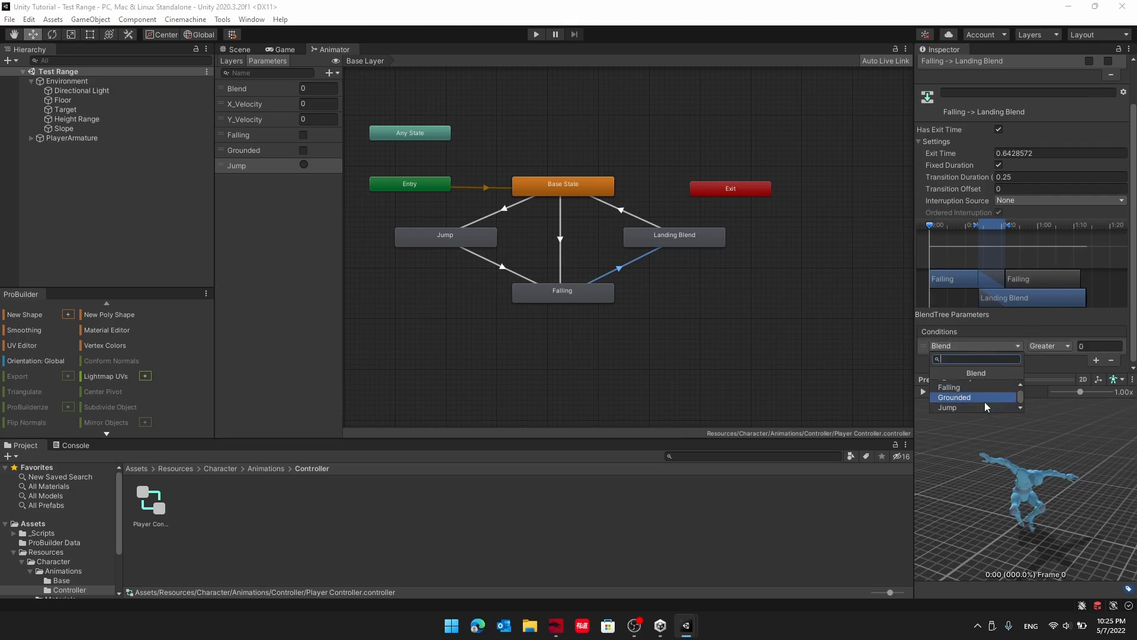
pyautogui.click(982, 397)
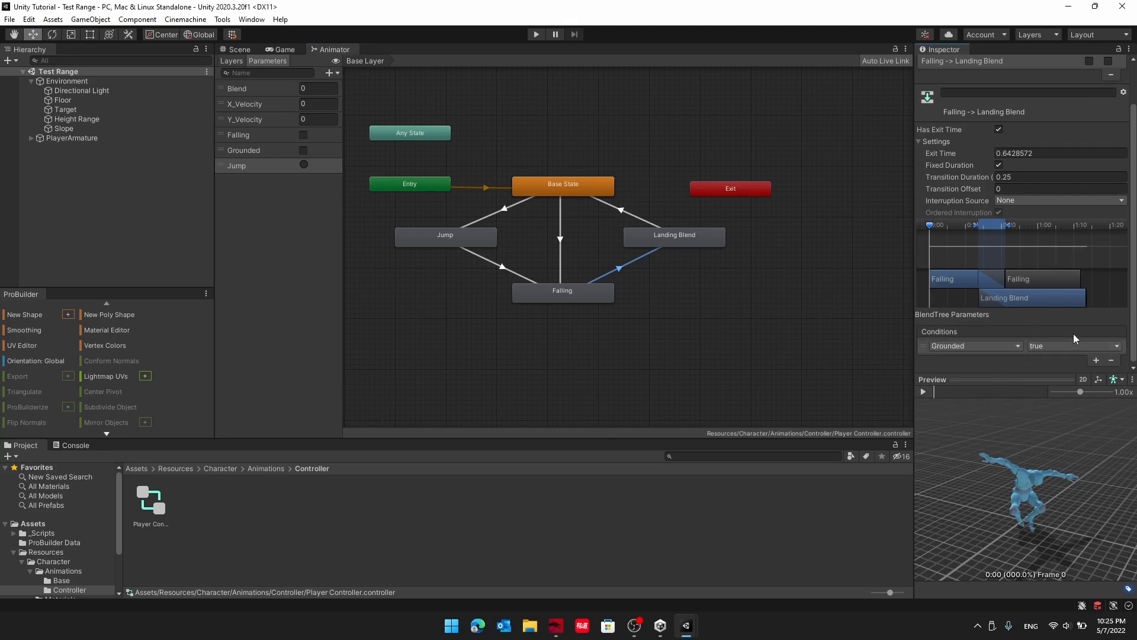
pyautogui.scroll(2, 948, 177)
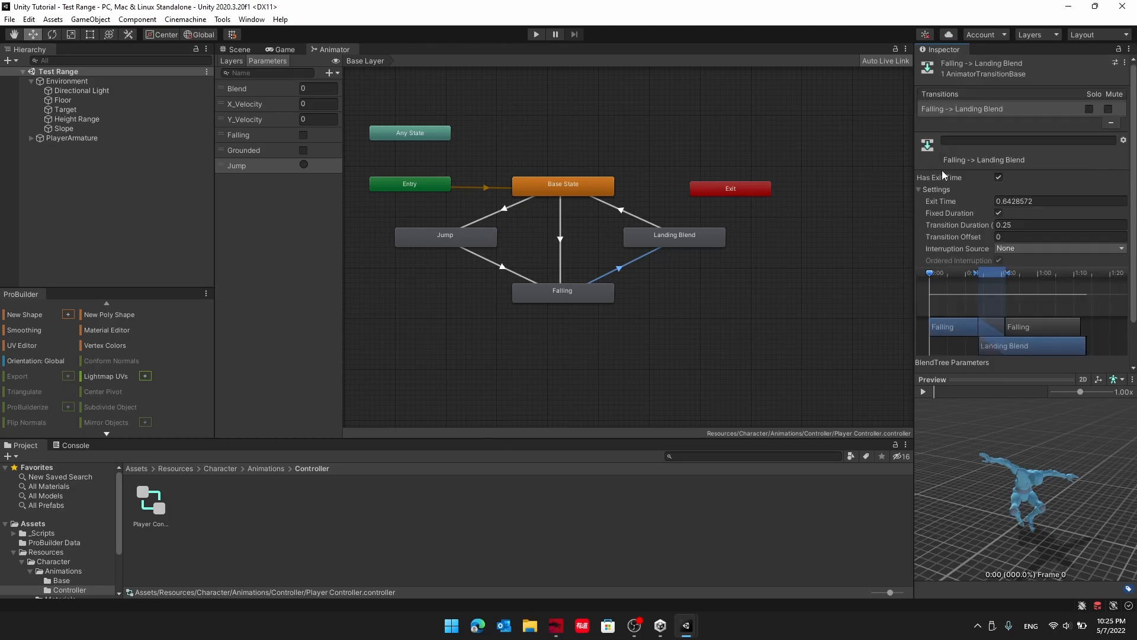
pyautogui.click(997, 179)
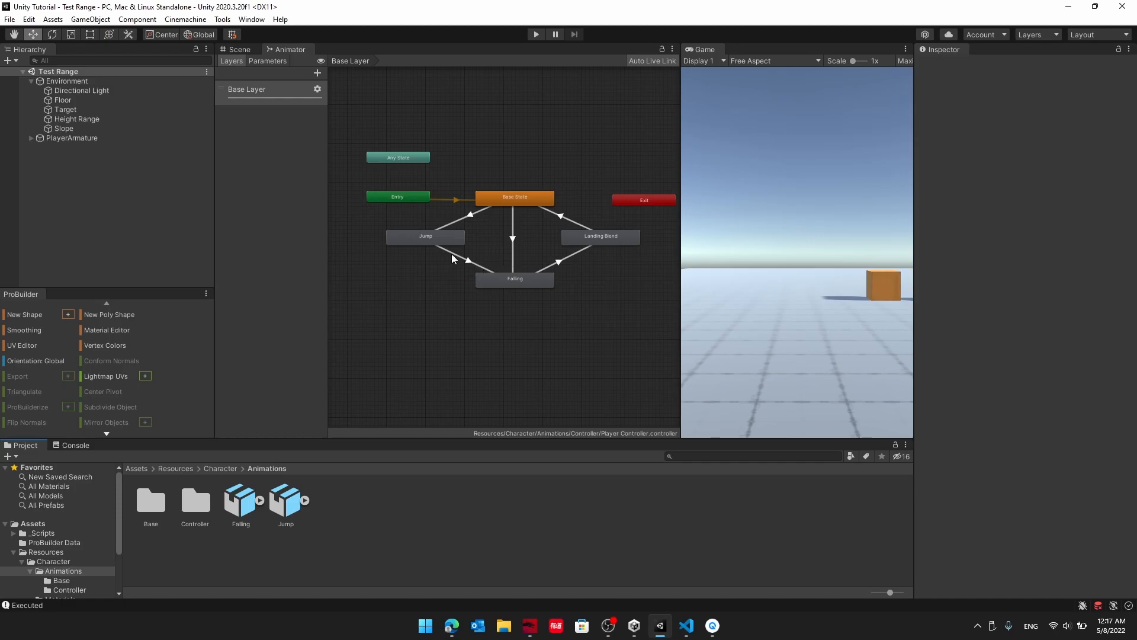
# Adjust the Jump to Falling transition so its blend starts at 0:00 and ends at about 0:20.
pyautogui.scroll(-3, 453, 259)
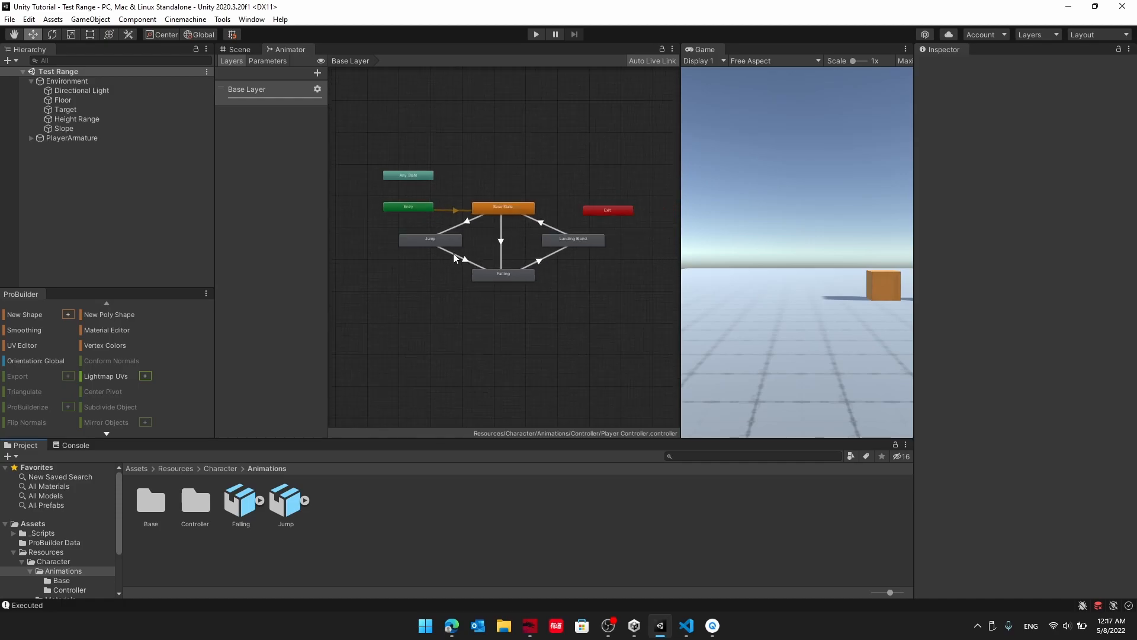
pyautogui.scroll(3, 473, 259)
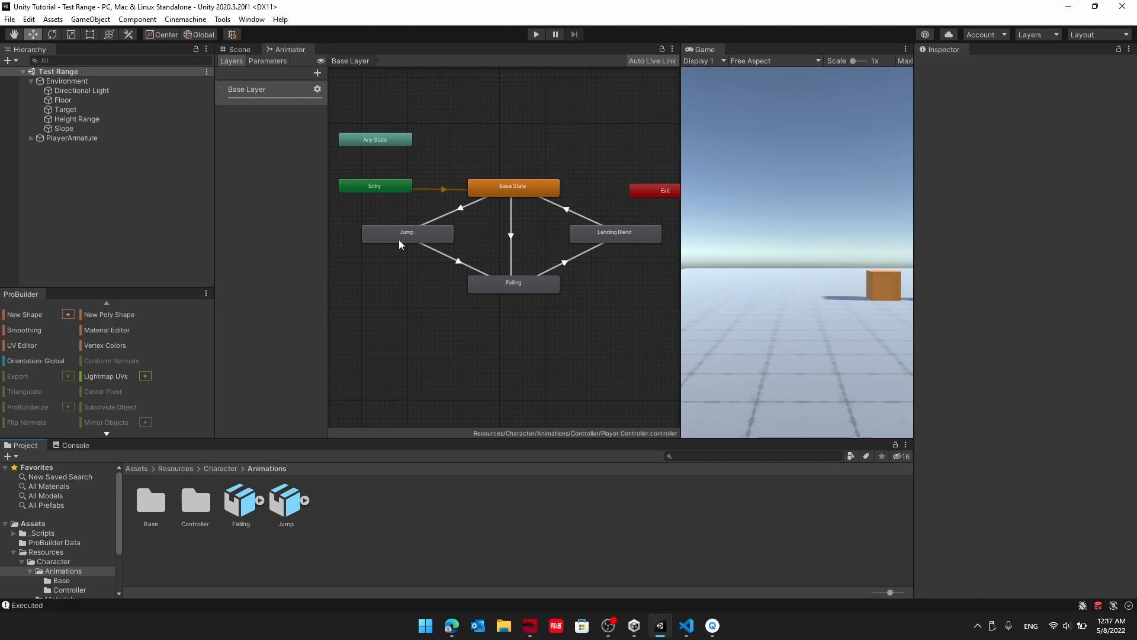
pyautogui.click(467, 266)
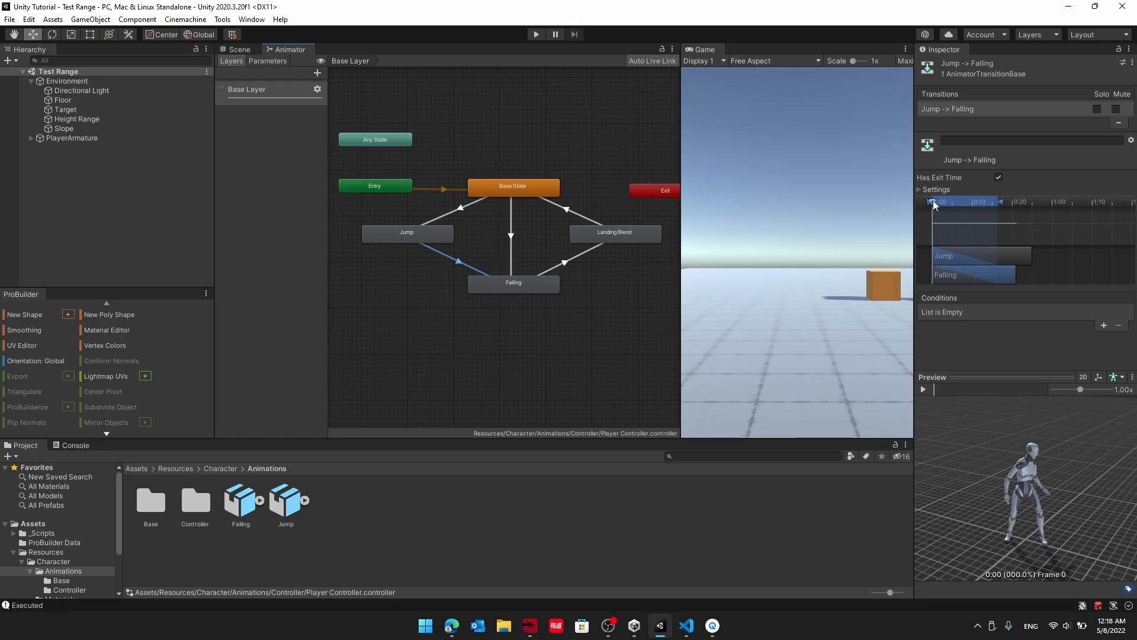
pyautogui.moveTo(933, 207)
pyautogui.mouseDown()
pyautogui.moveTo(1109, 208)
pyautogui.moveTo(934, 203)
pyautogui.mouseUp()
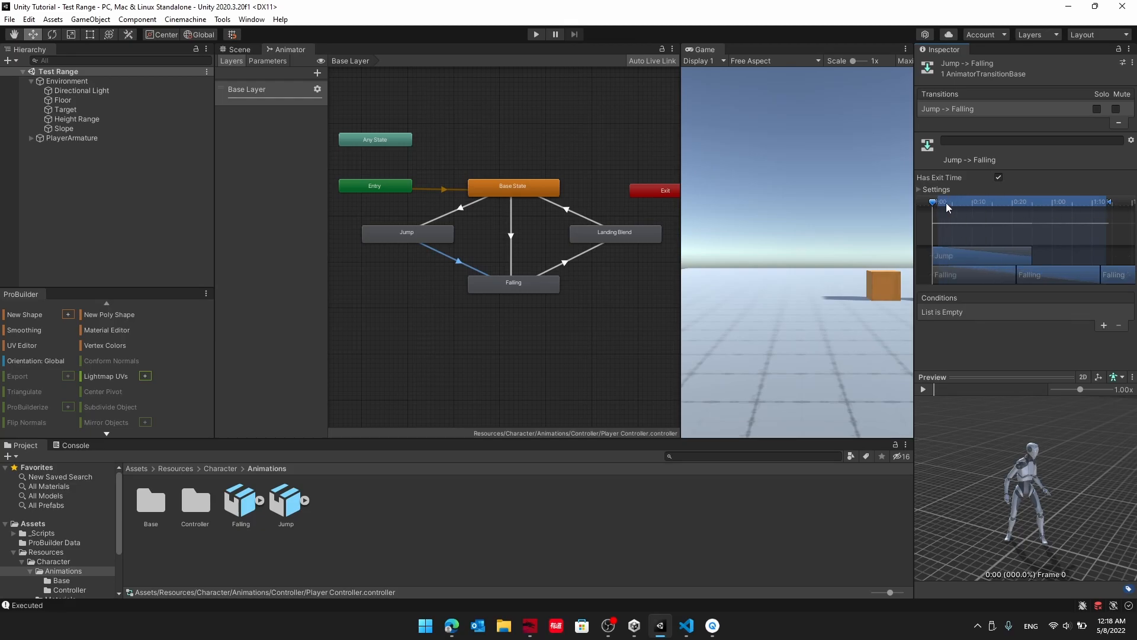
pyautogui.moveTo(1107, 204); pyautogui.dragTo(1012, 217)
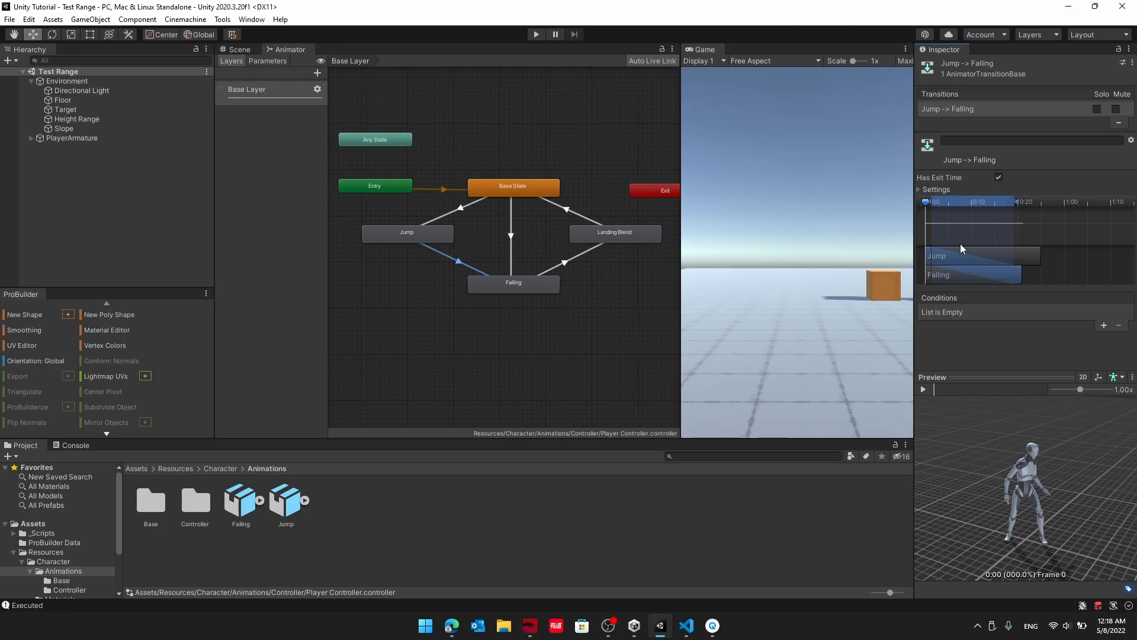
pyautogui.moveTo(960, 245); pyautogui.dragTo(1004, 249)
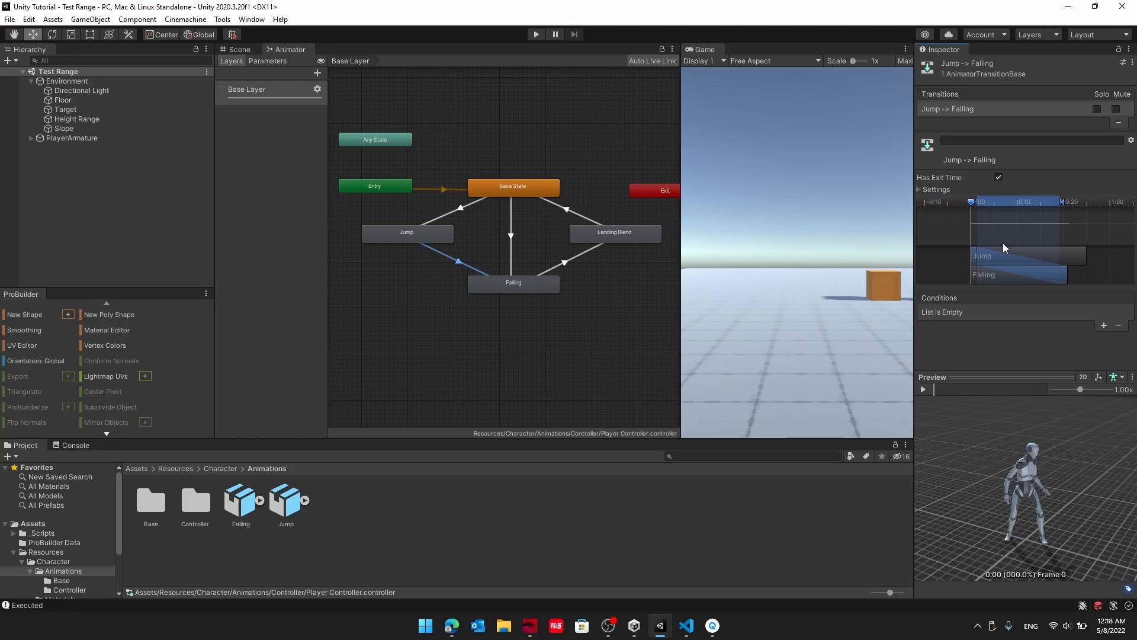
# Review the loop and root transform import settings of the Falling and Jump animation assets.
pyautogui.click(240, 504)
pyautogui.scroll(-5, 989, 254)
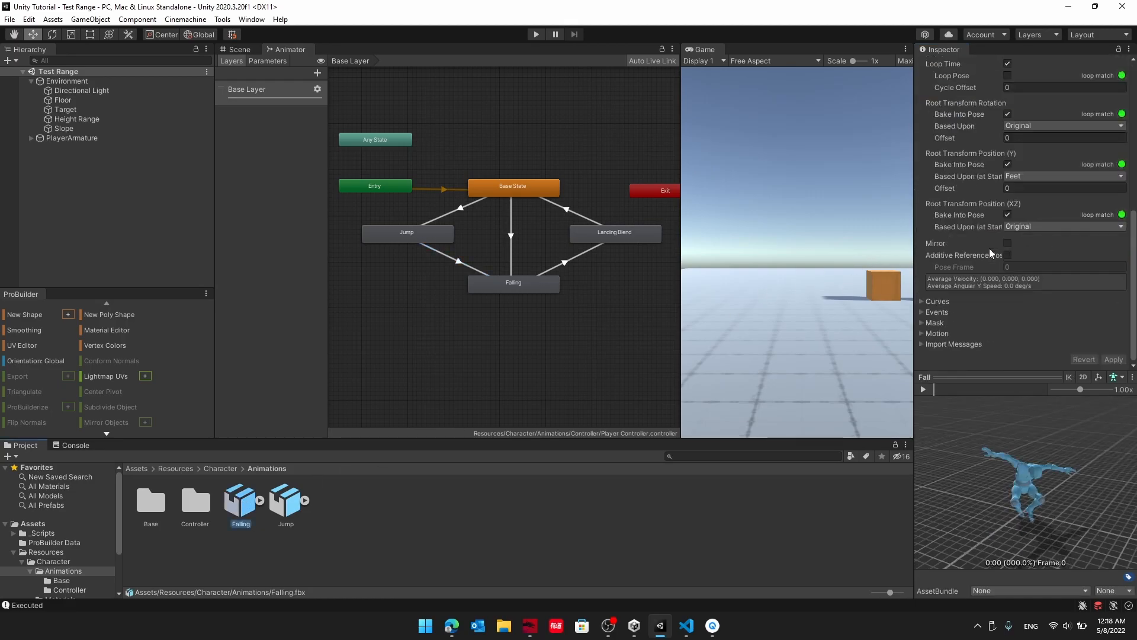
pyautogui.scroll(3, 999, 253)
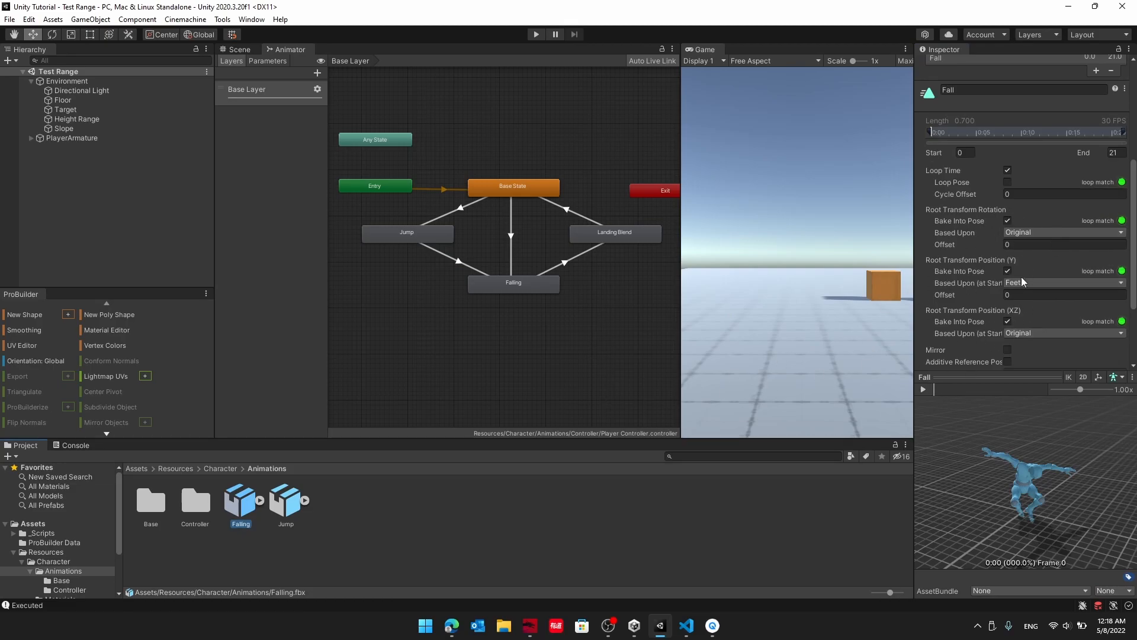
pyautogui.press('Right')
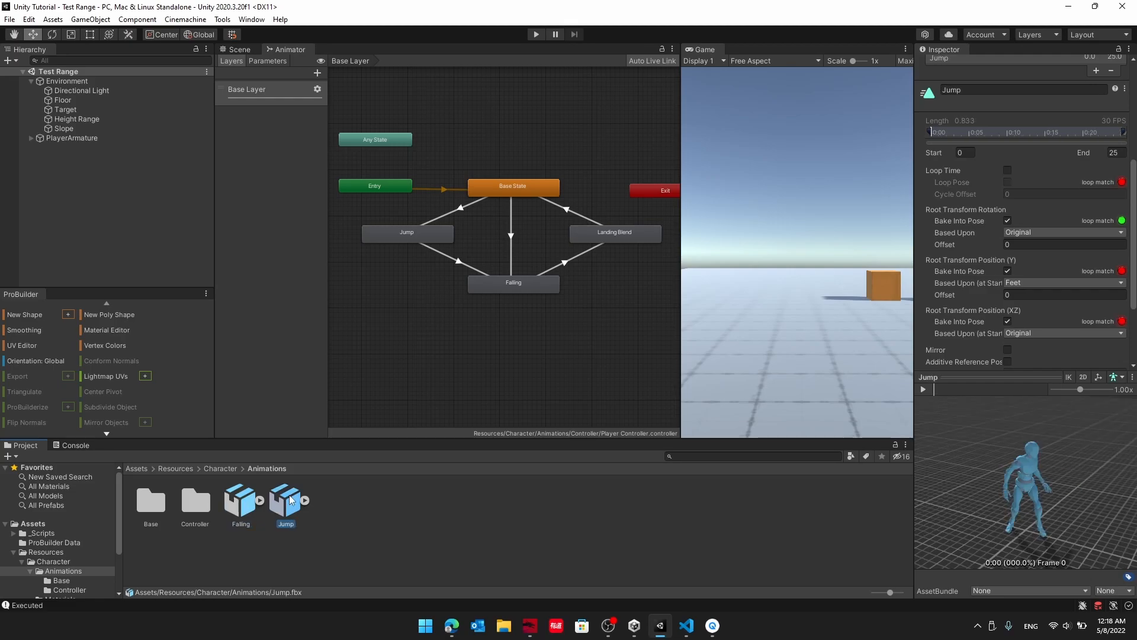
pyautogui.scroll(-3, 1045, 311)
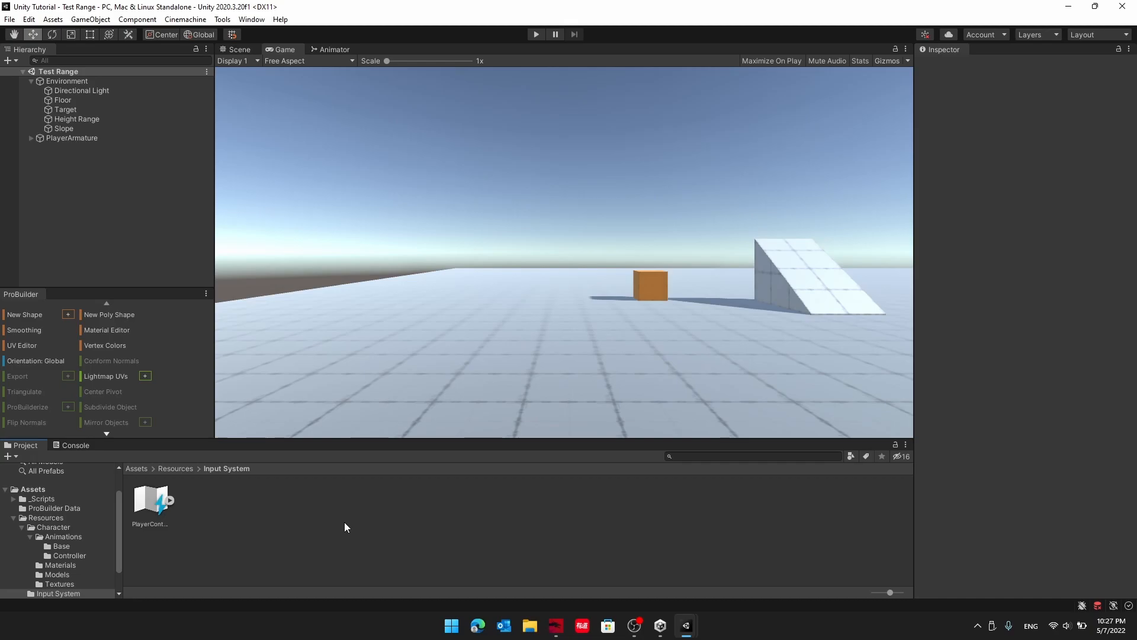
# Open the PlayerControlls input actions asset and add an action named Jump to the Player map.
pyautogui.doubleClick(152, 500)
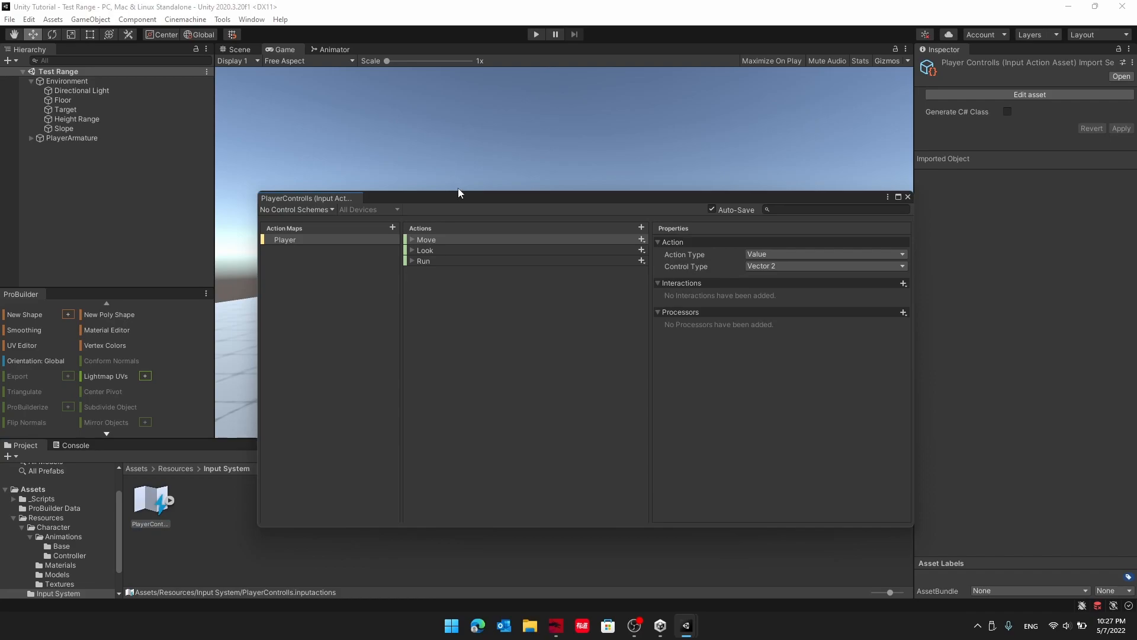
pyautogui.moveTo(473, 197); pyautogui.dragTo(446, 239)
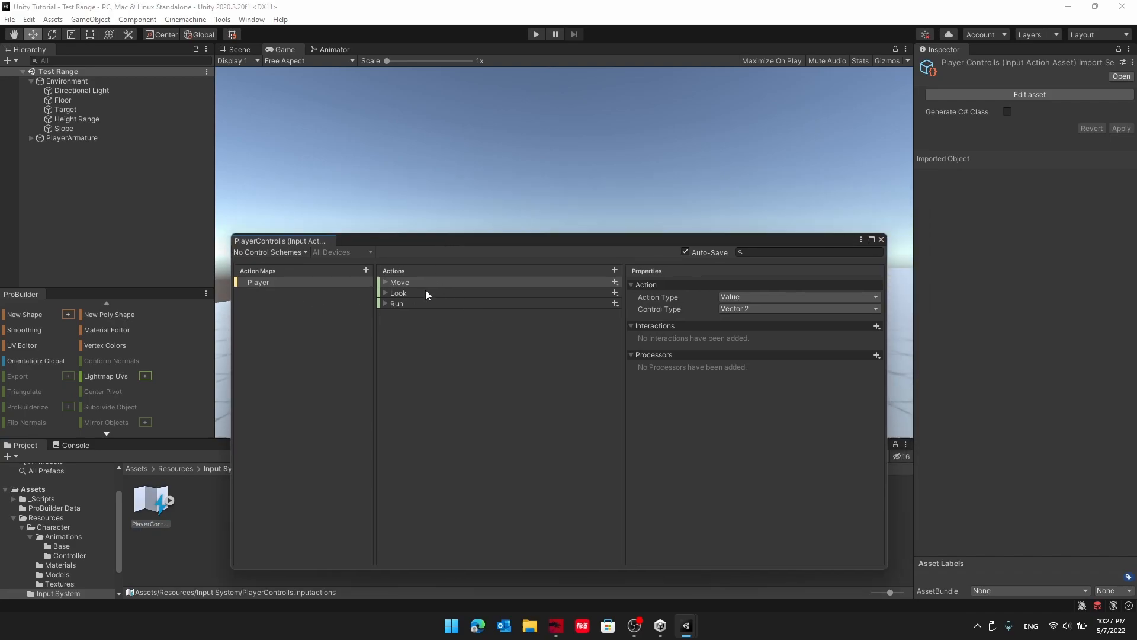
pyautogui.click(614, 270)
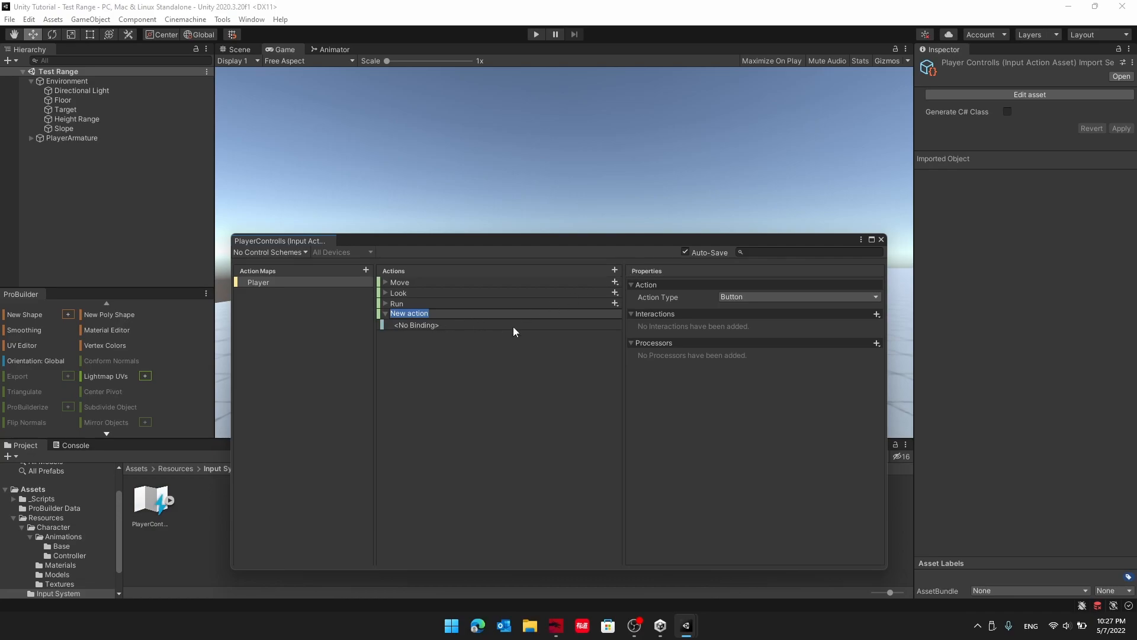
pyautogui.write('Jump')
pyautogui.press('Return')
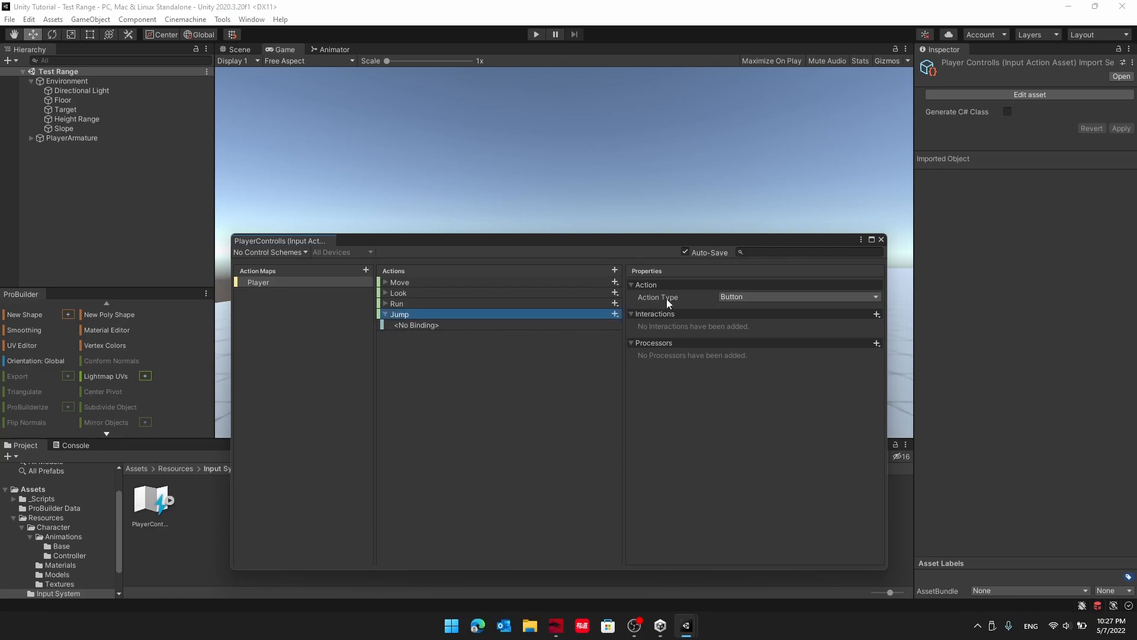
# Add a Tap interaction to the Jump action.
pyautogui.click(872, 321)
pyautogui.click(877, 314)
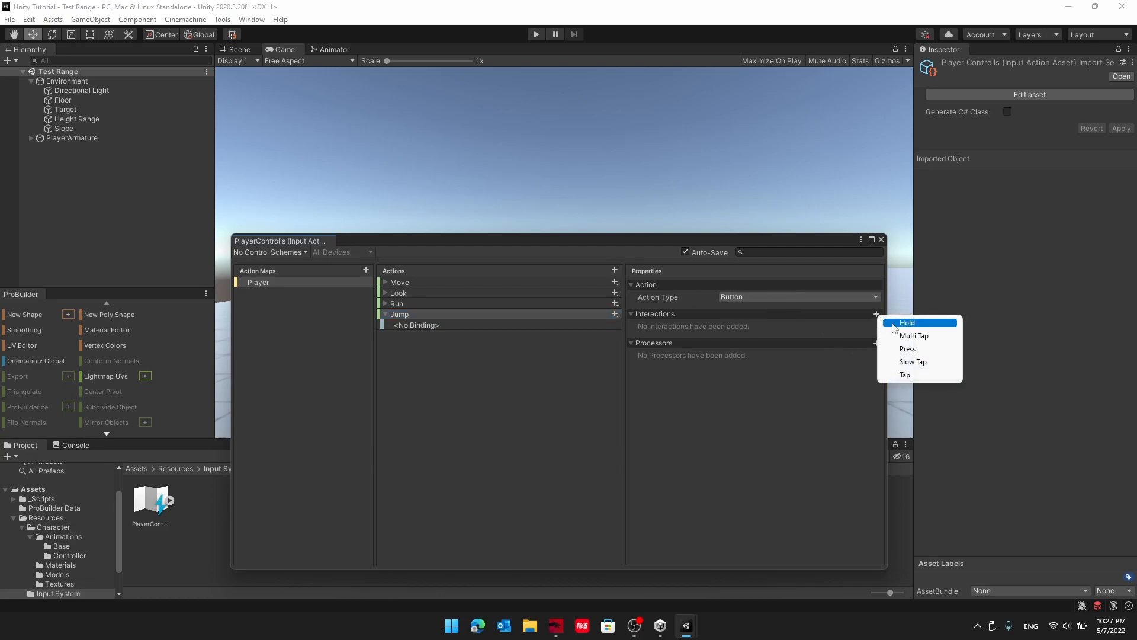
pyautogui.click(920, 379)
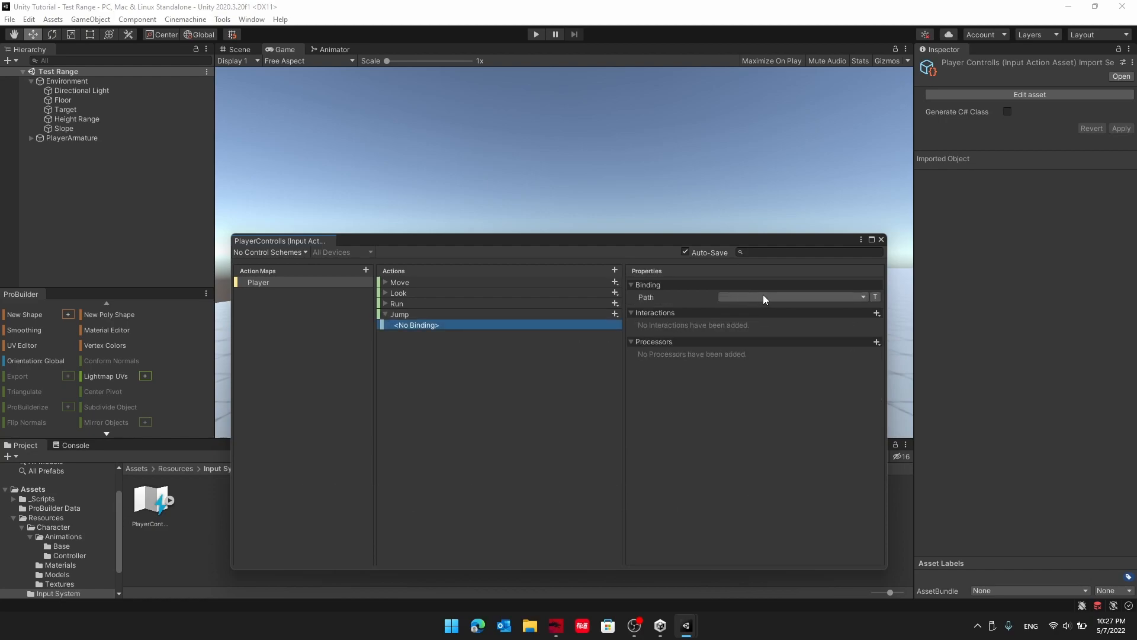
# Bind the Jump action's empty binding to Space [Keyboard] by listening for the input.
pyautogui.click(764, 297)
pyautogui.click(733, 310)
pyautogui.press('space')
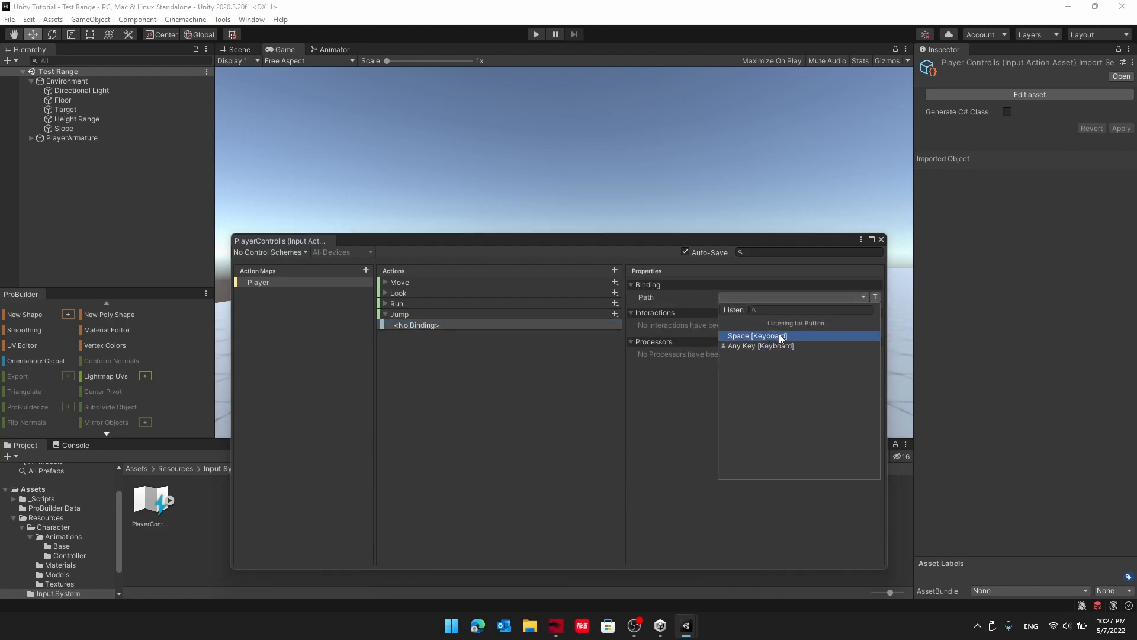
pyautogui.click(770, 336)
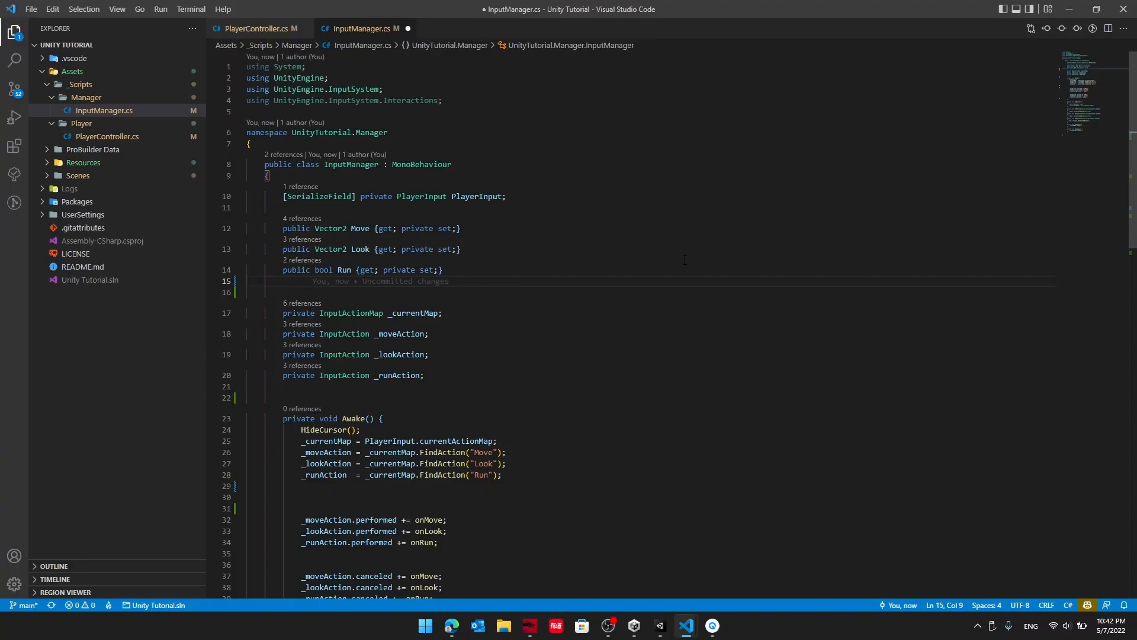
# Declare a public bool property Jump with get and private set below the Run property in InputManager.cs.
pyautogui.scroll(-5, 675, 220)
pyautogui.scroll(5, 620, 227)
pyautogui.write('public ')
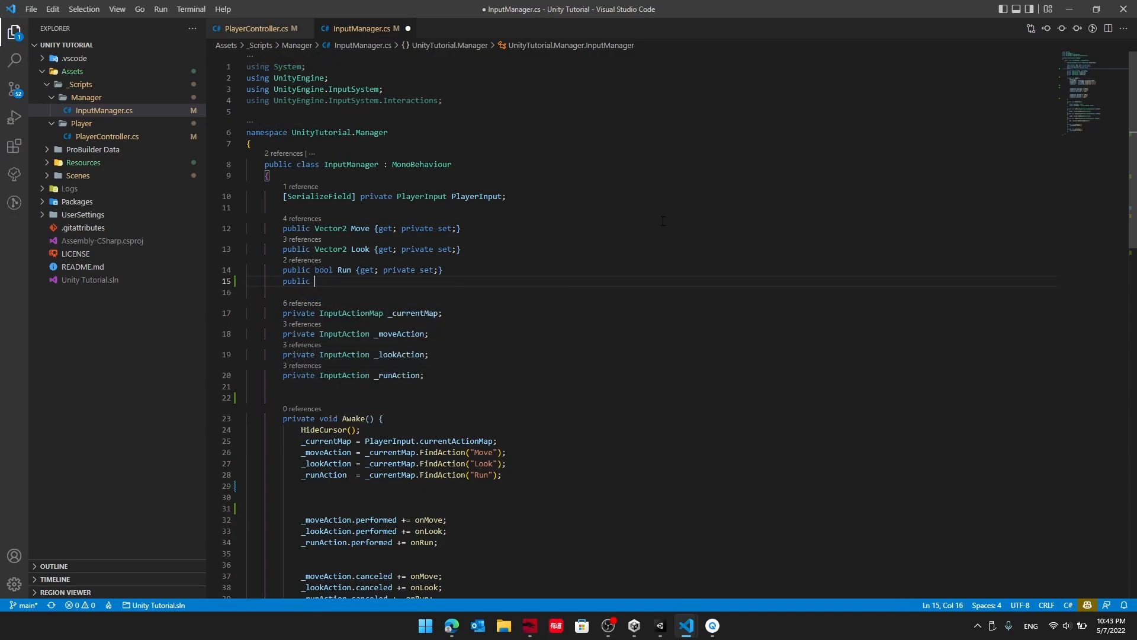
pyautogui.write('bool Jum')
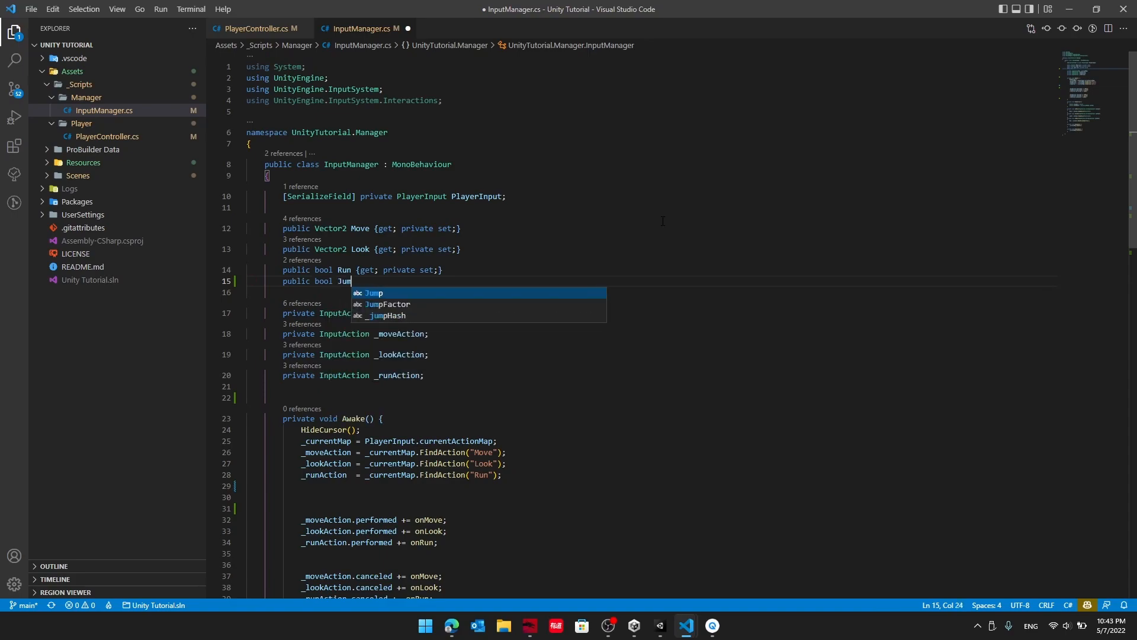
pyautogui.write('p {get;')
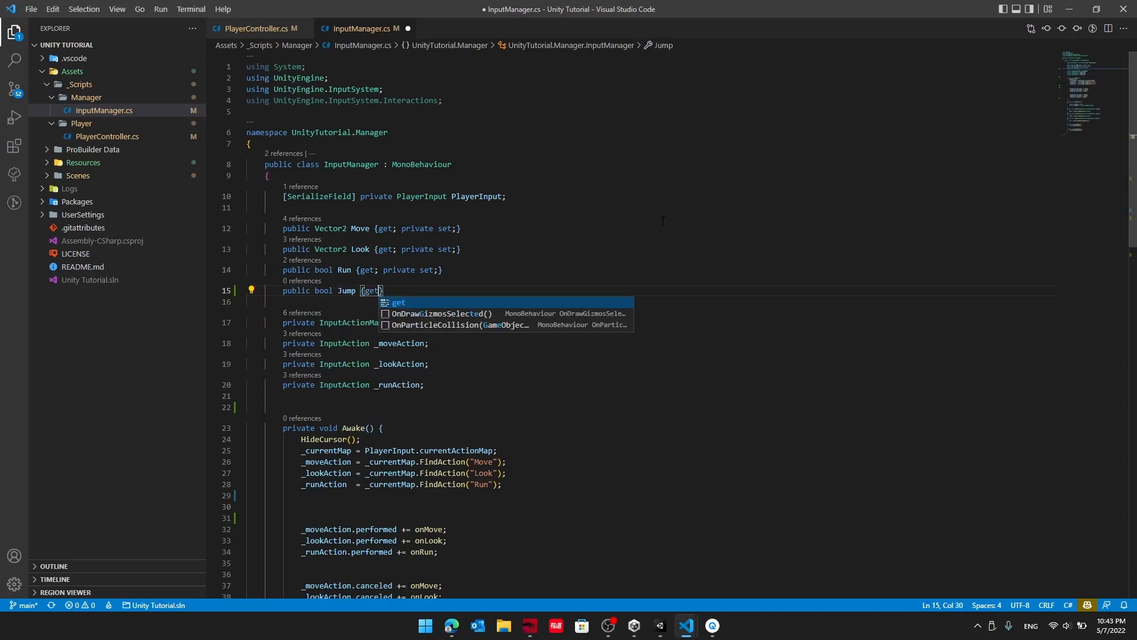
pyautogui.write(' private set;')
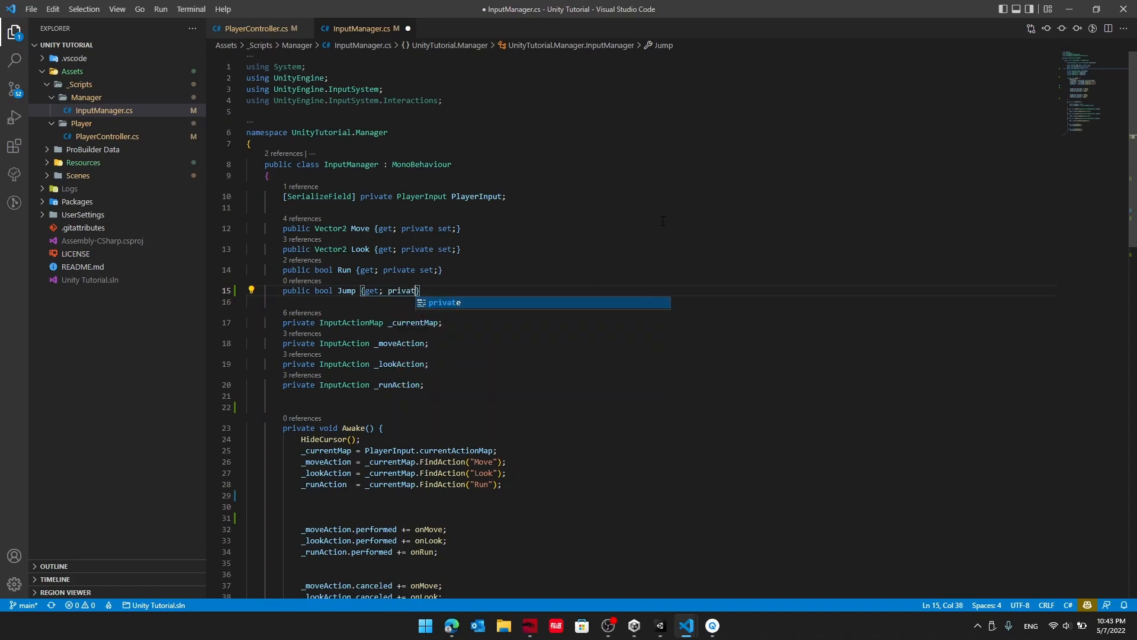
# Declare a private InputAction field named _jumpAction below _runAction.
pyautogui.click(501, 379)
pyautogui.press('Return')
pyautogui.write('pri')
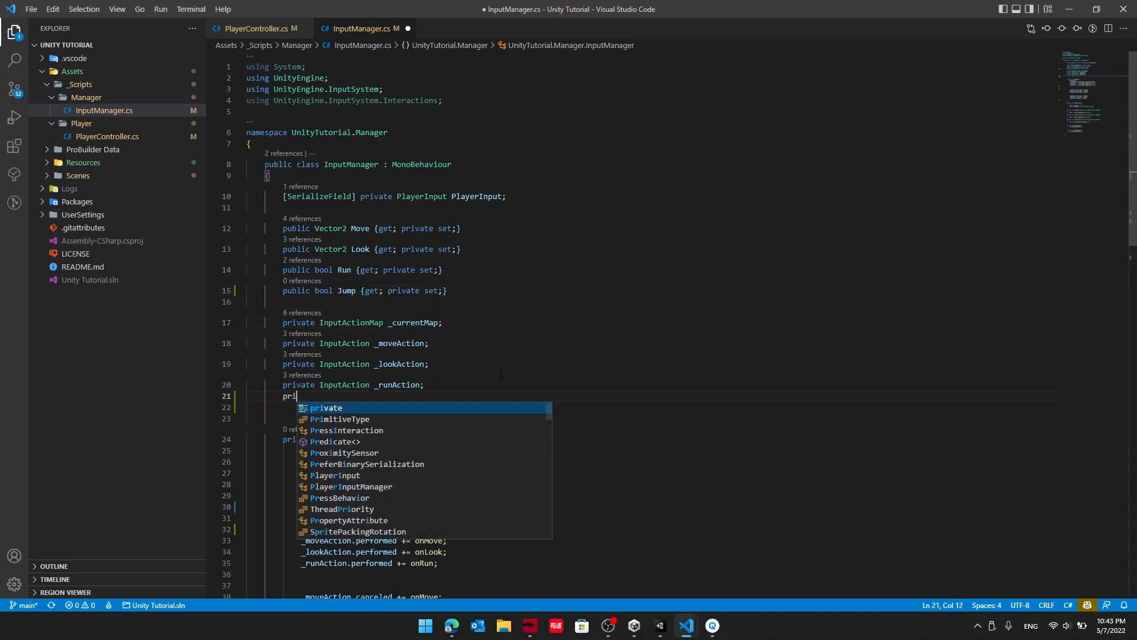
pyautogui.write('vate InputA')
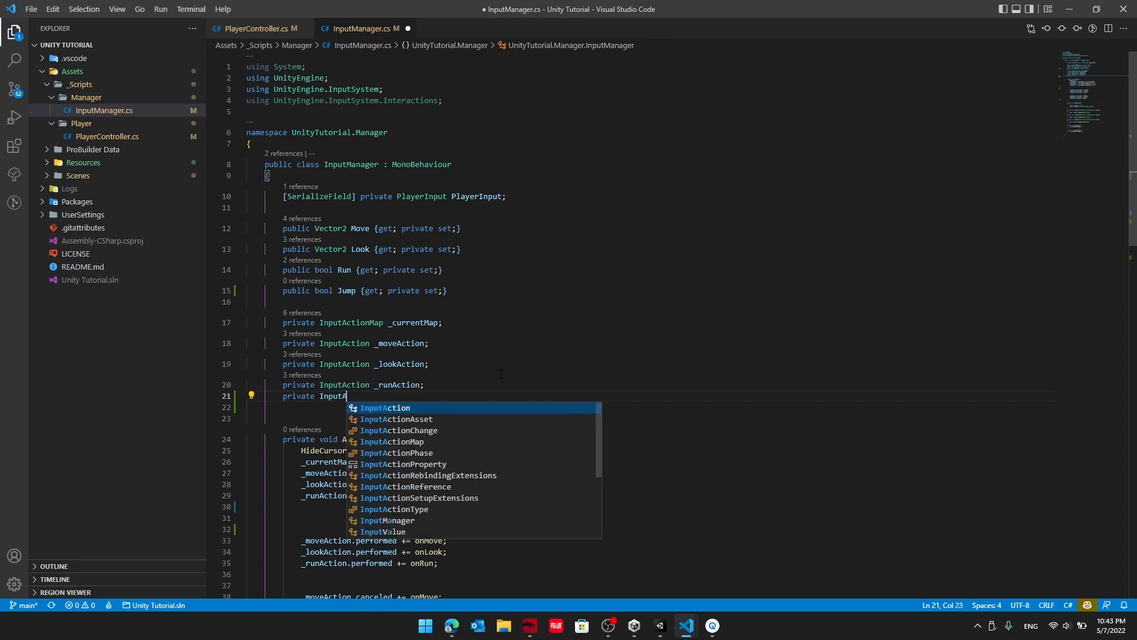
pyautogui.write('ction _jumpAction;')
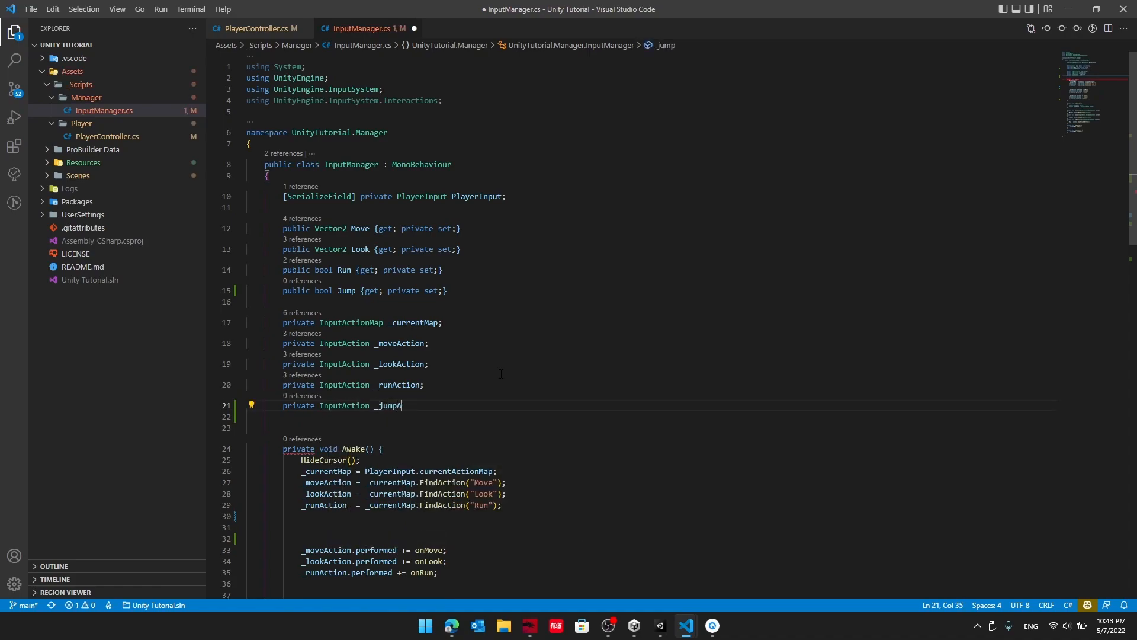
# In Awake(), assign _jumpAction the result of _currentMap.FindAction("Jump") below the _runAction assignment.
pyautogui.scroll(-3, 507, 379)
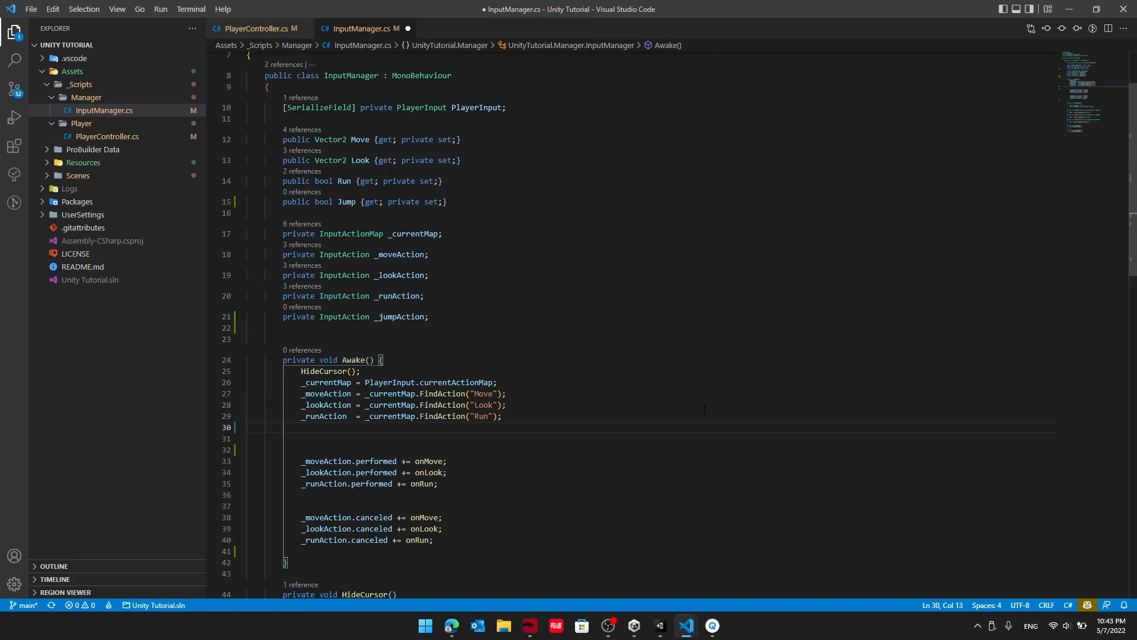
pyautogui.click(705, 427)
pyautogui.write('_ju')
pyautogui.press('Tab')
pyautogui.write('= _c')
pyautogui.press('Tab')
pyautogui.write('.Fi')
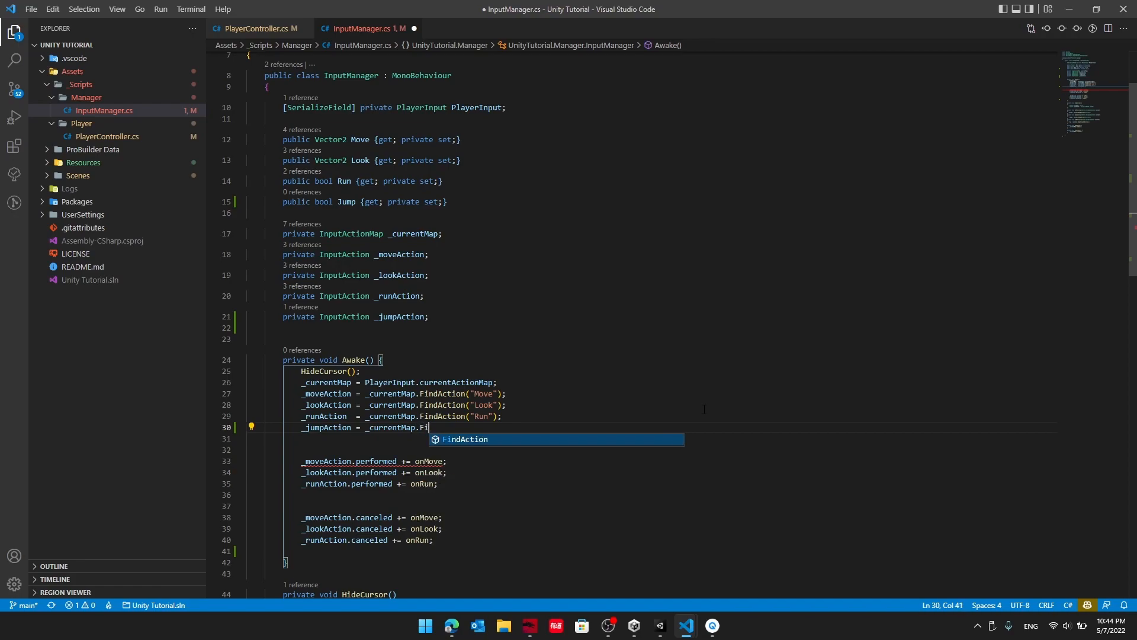
pyautogui.press('Tab')
pyautogui.write('("Jump')
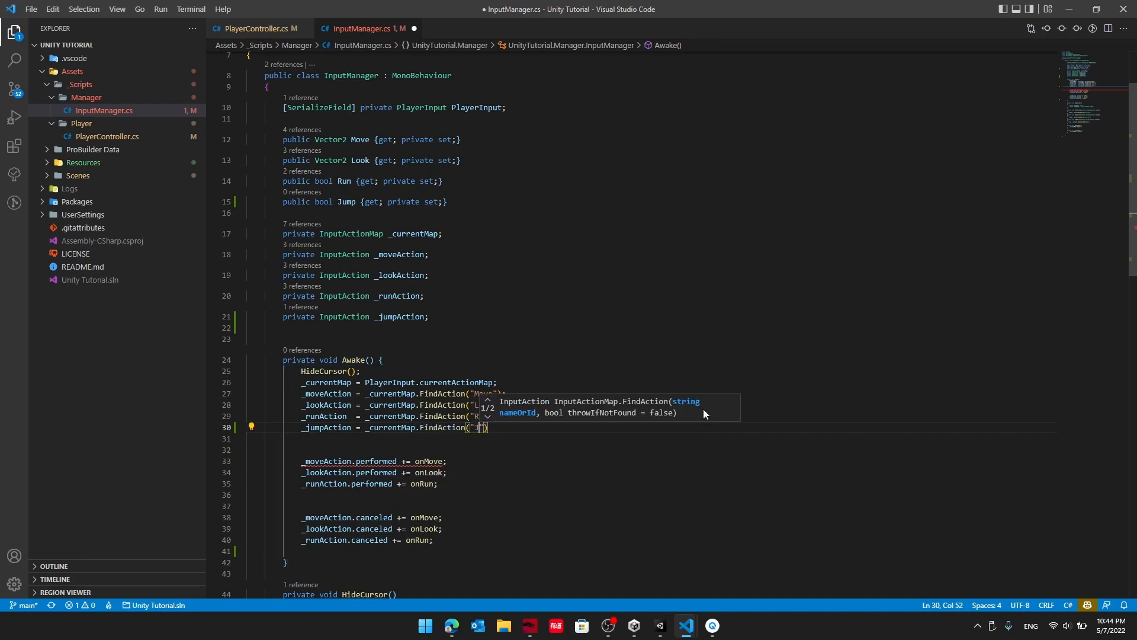
pyautogui.write(';')
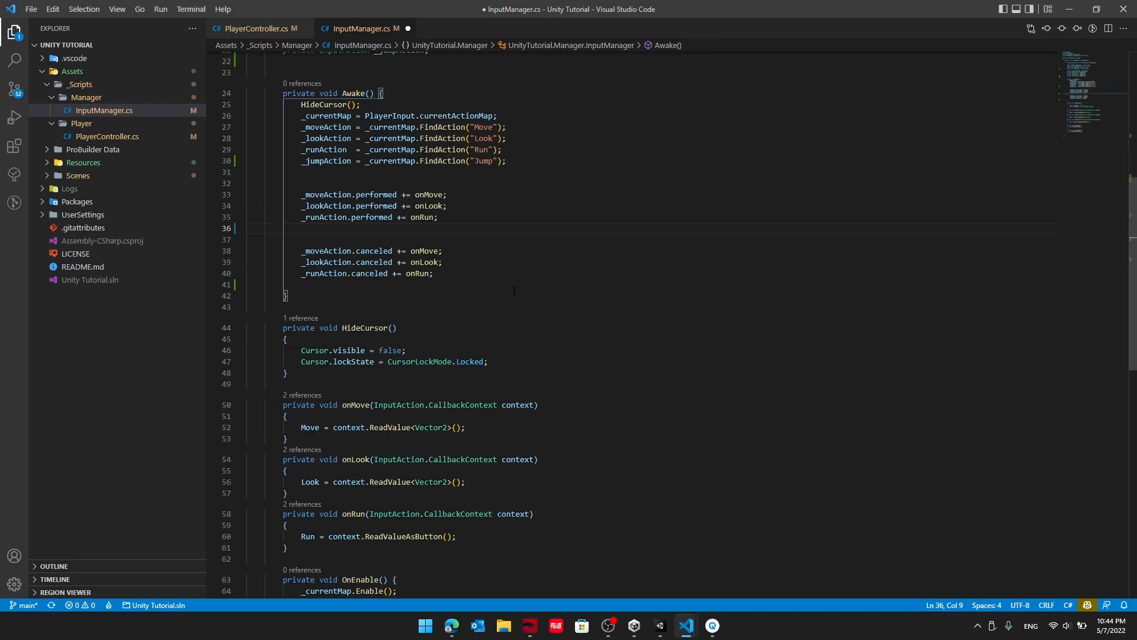
# Duplicate the onRun callback method directly below itself and rename the copy to onJump.
pyautogui.scroll(-5, 514, 291)
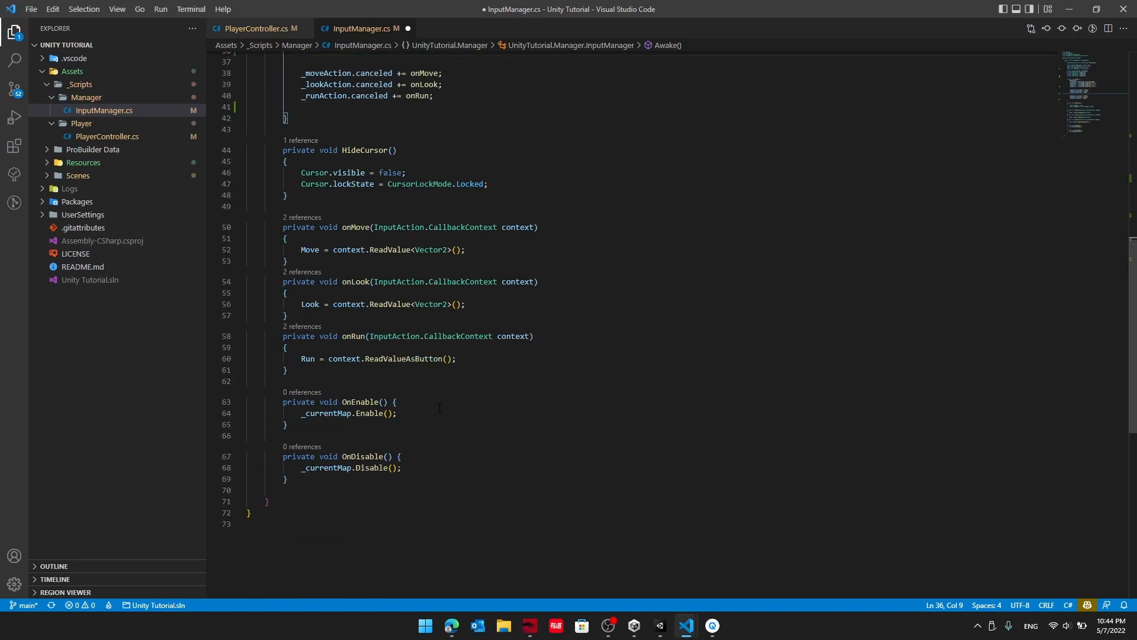
pyautogui.moveTo(299, 370); pyautogui.dragTo(247, 336)
pyautogui.click(374, 369)
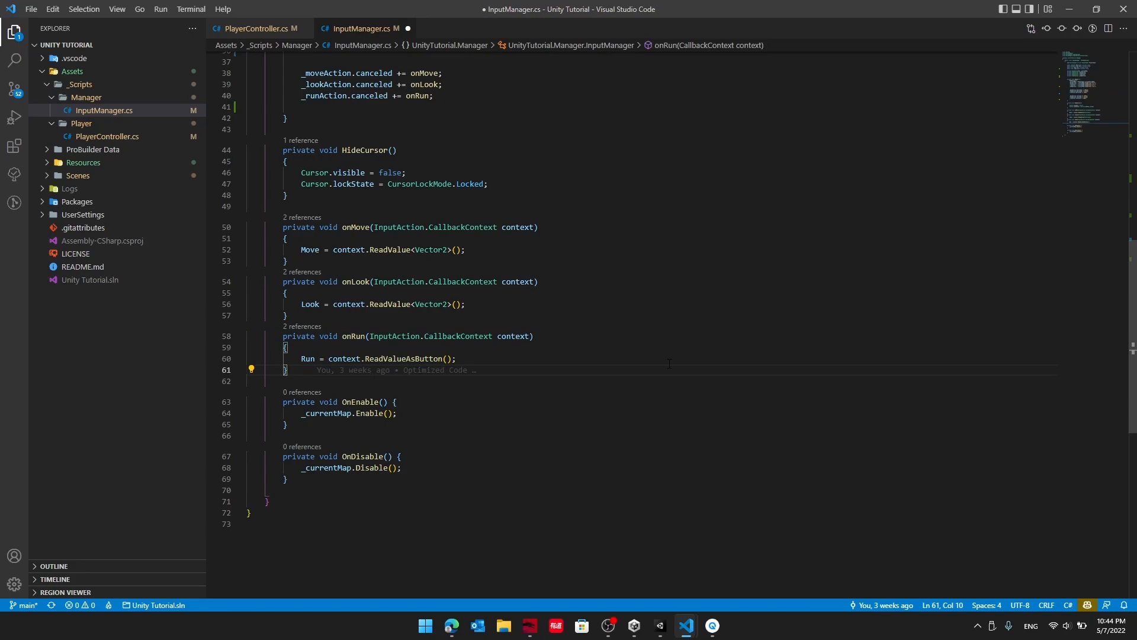
pyautogui.press('Return')
pyautogui.moveTo(333, 381); pyautogui.dragTo(284, 335)
pyautogui.hotkey('ctrl', 'c')
pyautogui.click(333, 378)
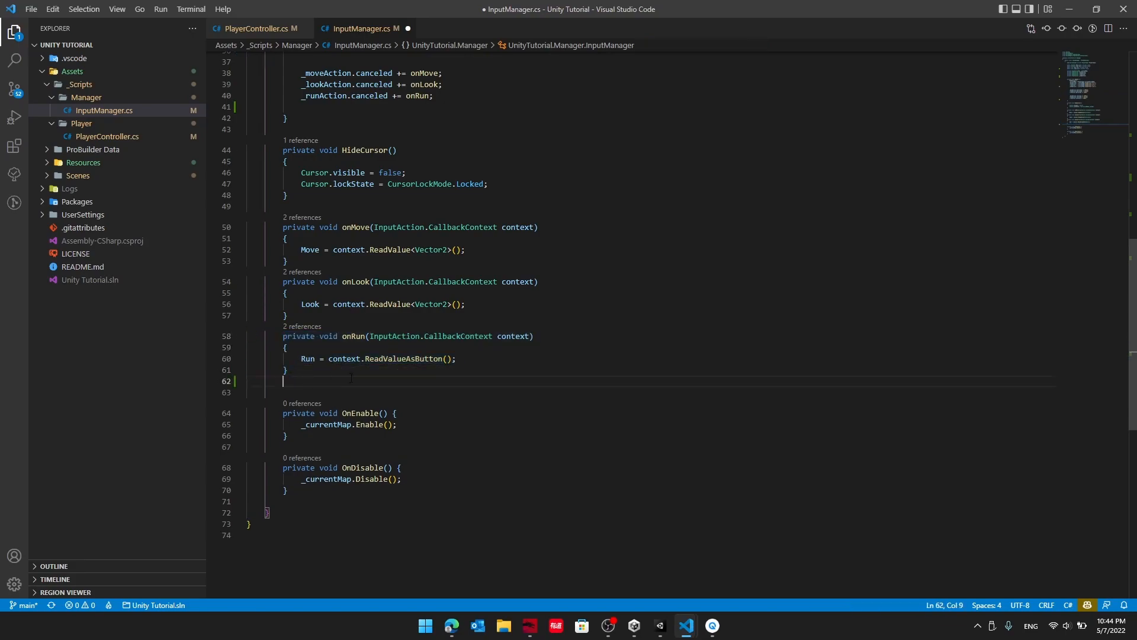
pyautogui.hotkey('ctrl', 'v')
pyautogui.doubleClick(353, 390)
pyautogui.write('onJ')
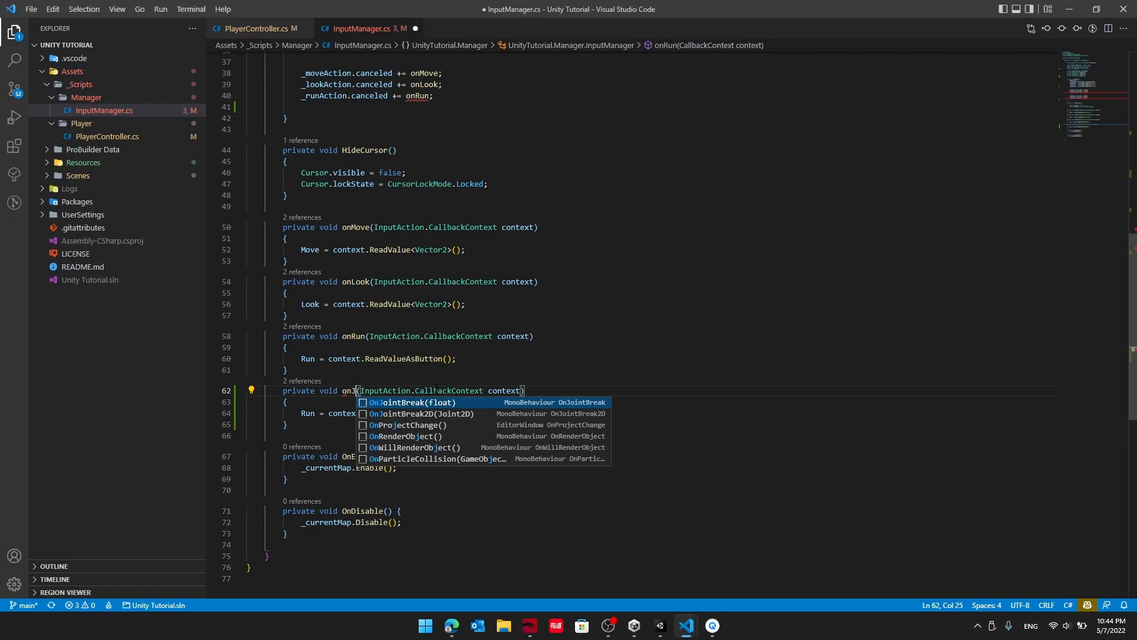
pyautogui.write('ump')
# Make onJump assign context.ReadValueAsButton() to Jump instead of Run, and save the script.
pyautogui.click(492, 425)
pyautogui.doubleClick(308, 413)
pyautogui.write('ju')
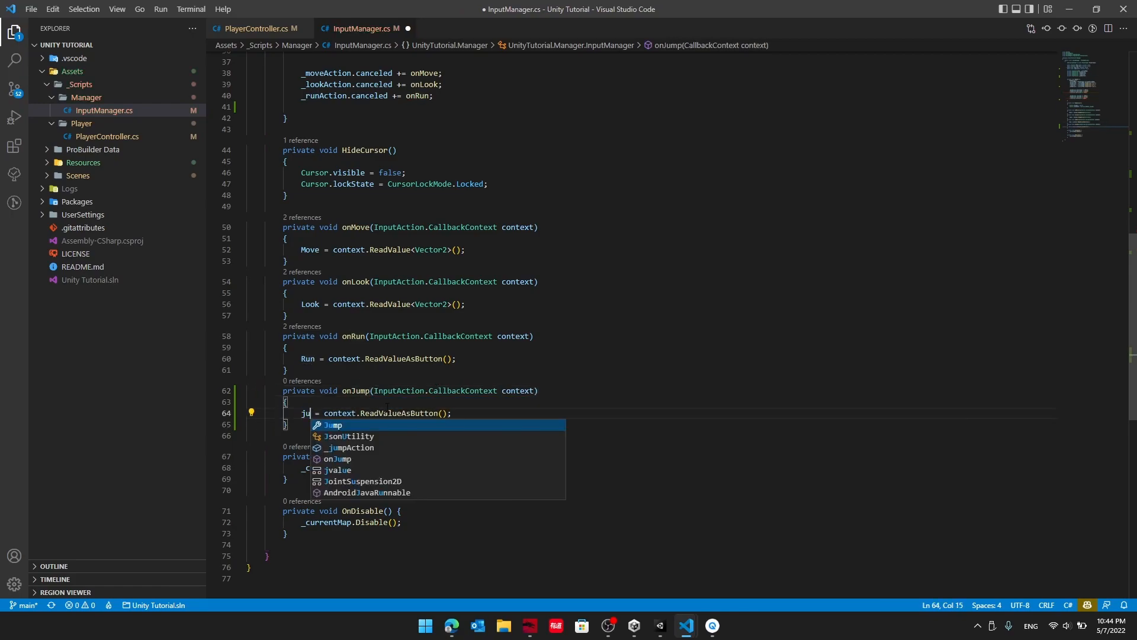
pyautogui.press('Return')
pyautogui.press('Up')
pyautogui.hotkey('ctrl', 's')
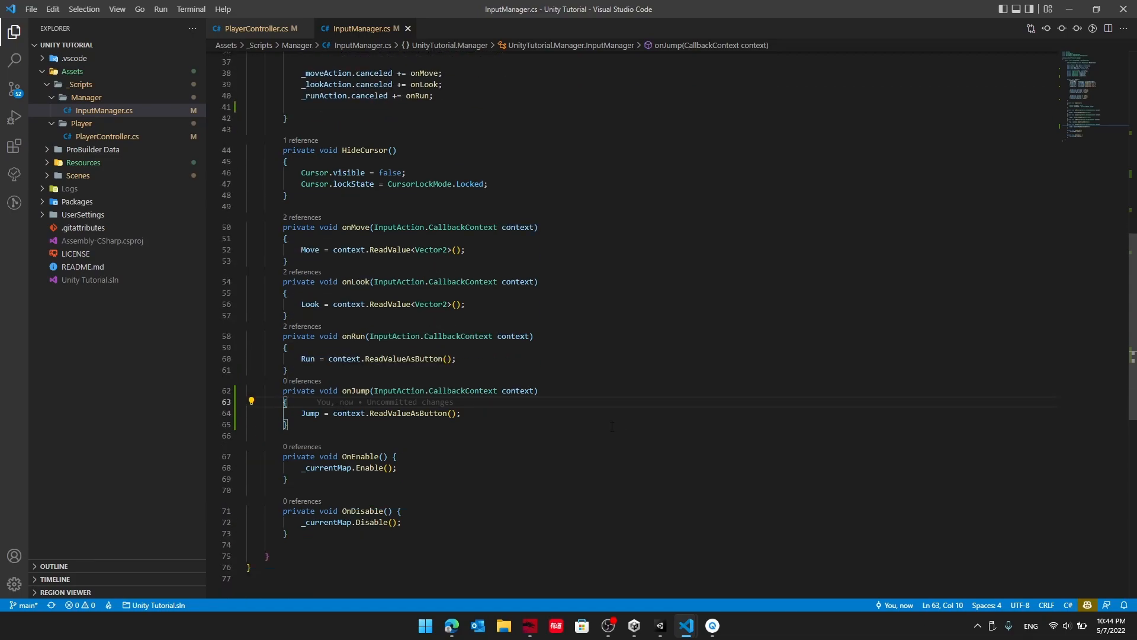
# Add the condition if(context.interaction is TapInteraction) above the Jump assignment in onJump.
pyautogui.scroll(12, 612, 427)
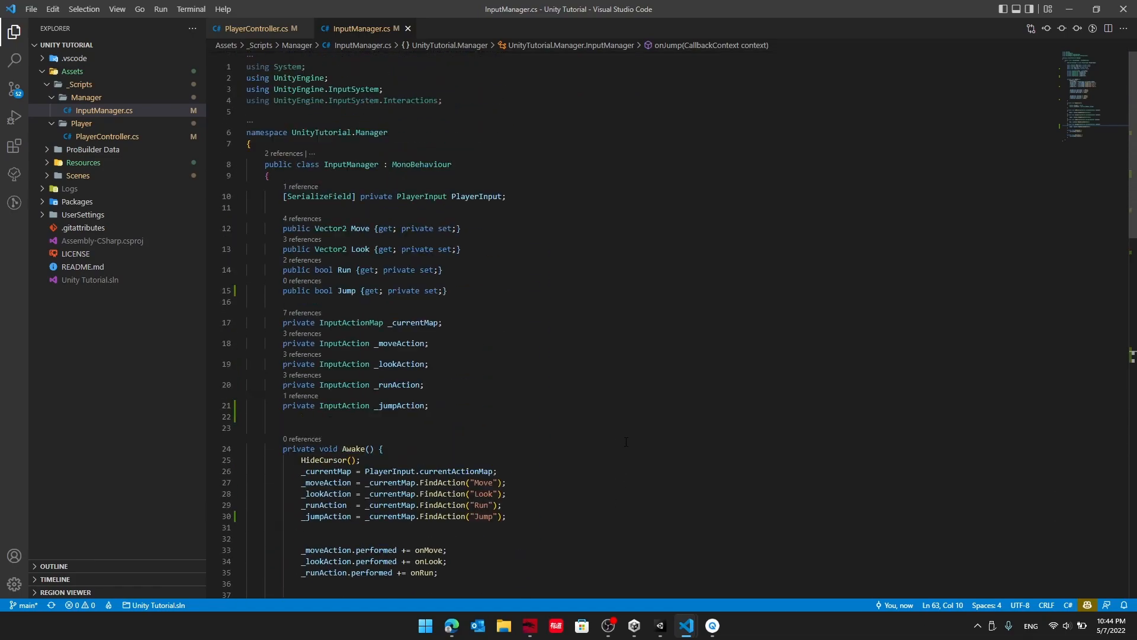
pyautogui.moveTo(445, 101)
pyautogui.mouseDown()
pyautogui.moveTo(246, 101)
pyautogui.moveTo(444, 101)
pyautogui.mouseUp()
pyautogui.click(260, 111)
pyautogui.click(455, 126)
pyautogui.scroll(-4, 481, 140)
pyautogui.scroll(-10, 482, 140)
pyautogui.click(475, 283)
pyautogui.press('Return')
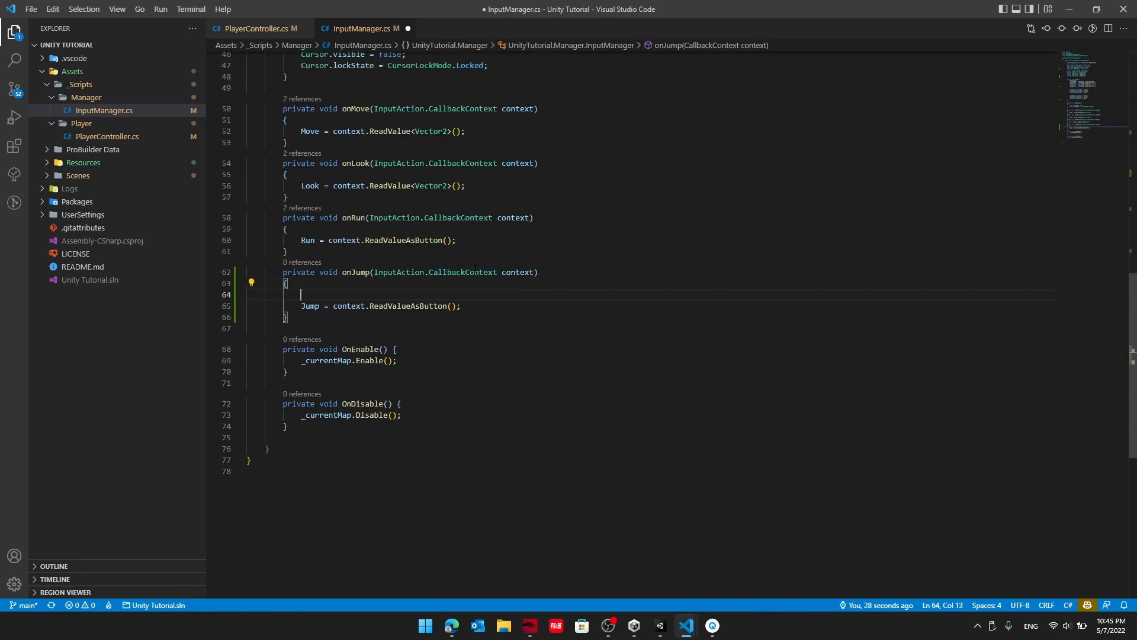
pyautogui.write('if(')
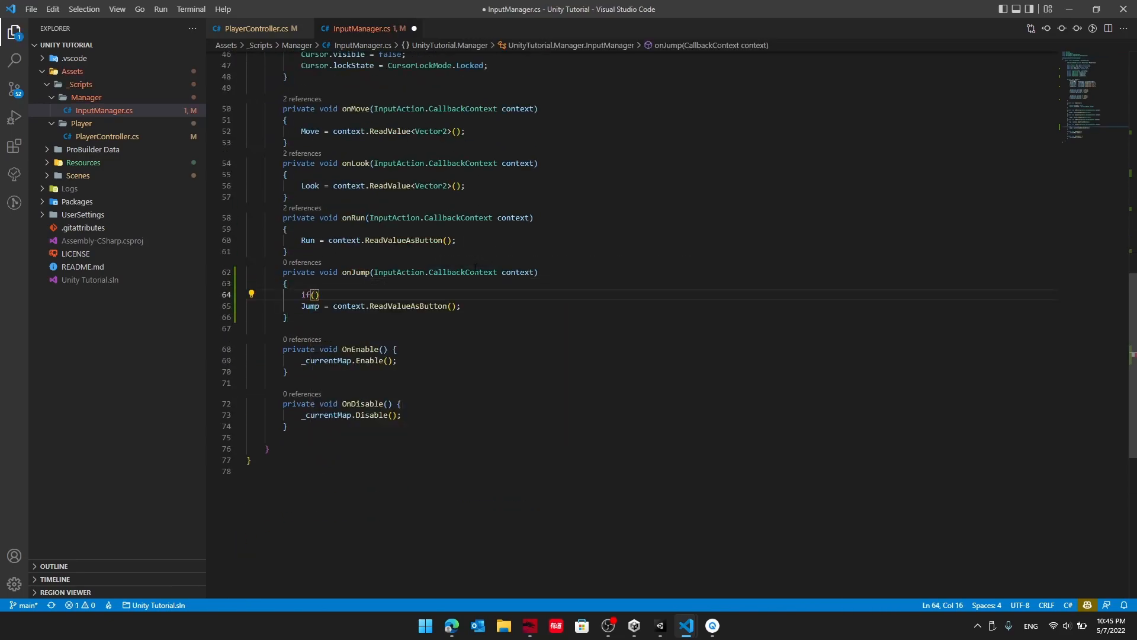
pyautogui.write('context.i')
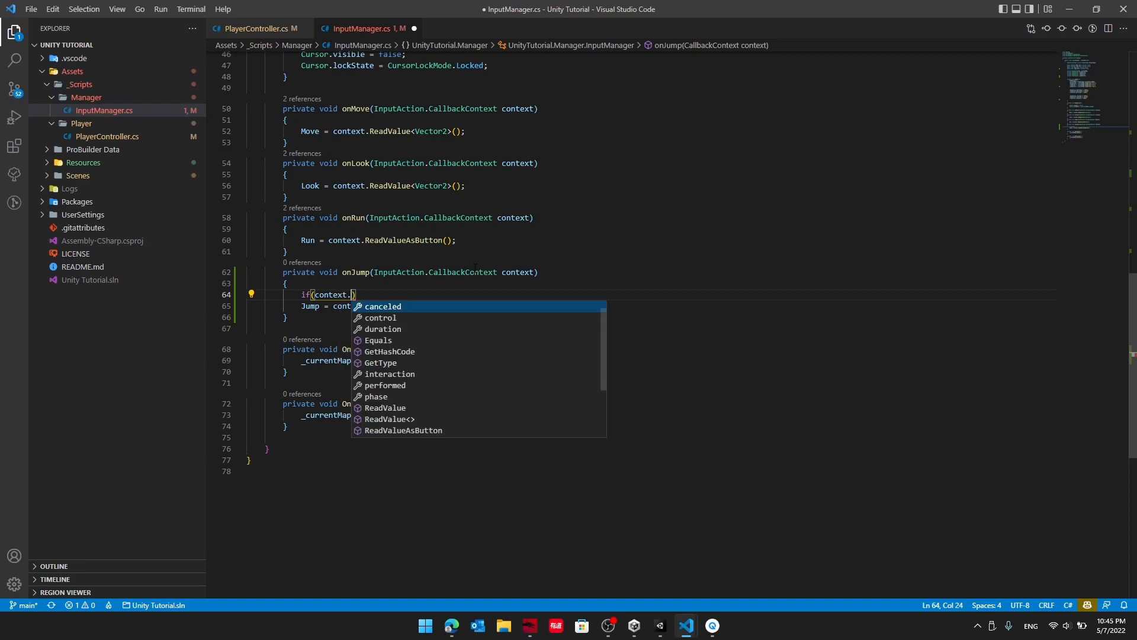
pyautogui.write('nteraction is T')
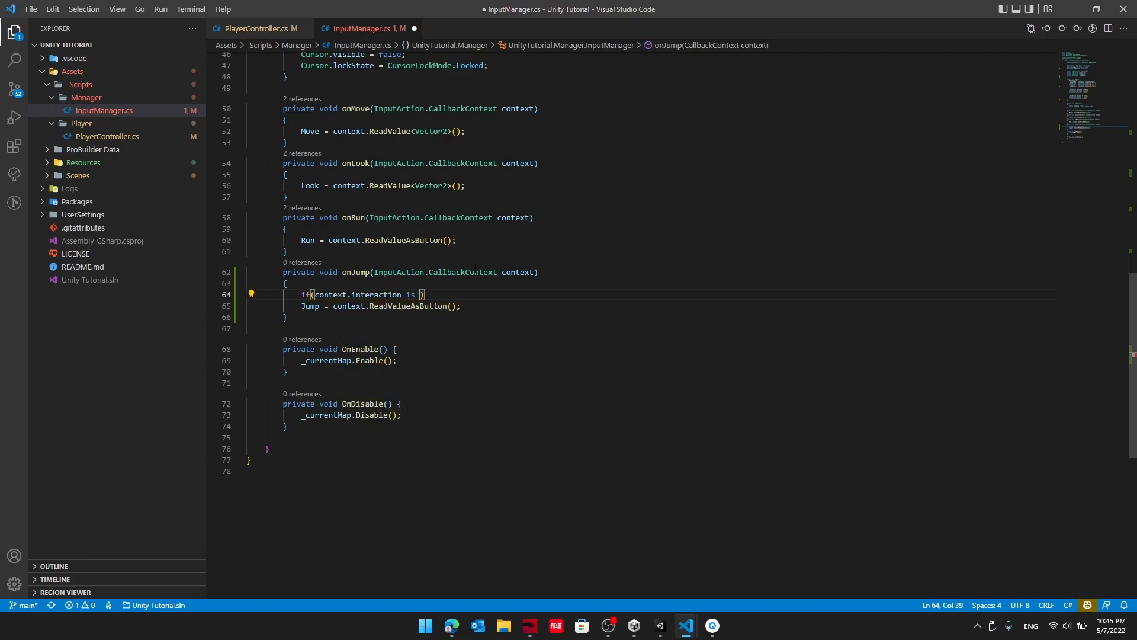
pyautogui.write('apInteraction')
# Indent the Jump assignment under the TapInteraction condition and save the script.
pyautogui.moveTo(459, 335); pyautogui.dragTo(438, 351)
pyautogui.click(301, 306)
pyautogui.press('Tab')
pyautogui.hotkey('ctrl', 's')
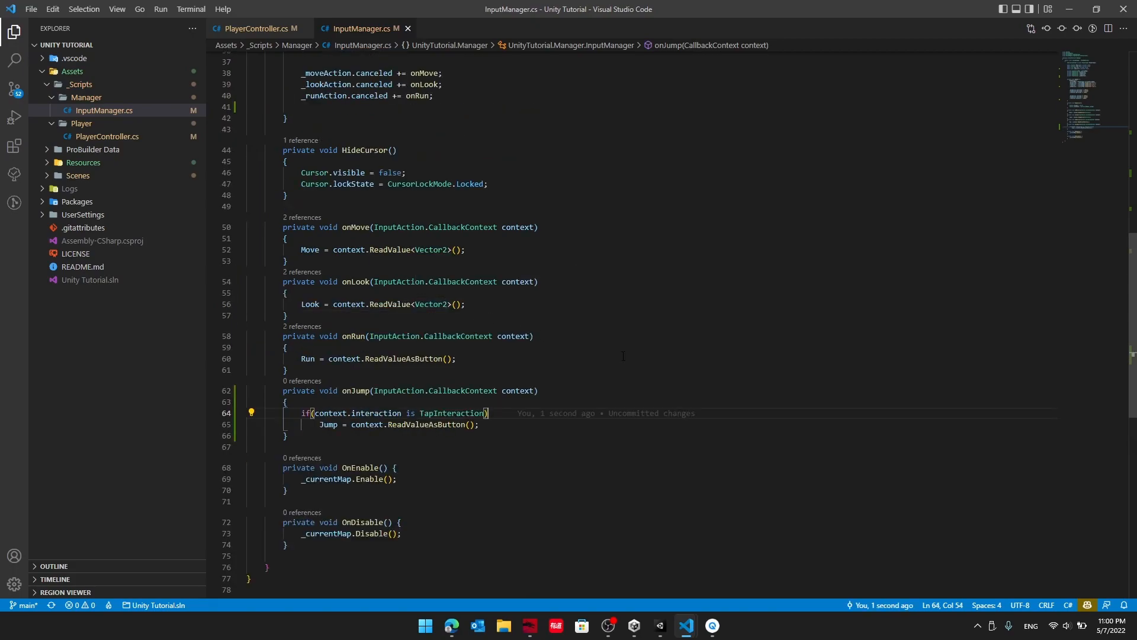
# In Awake(), subscribe onJump to _jumpAction.performed below the _runAction.performed line.
pyautogui.scroll(5, 623, 356)
pyautogui.click(436, 199)
pyautogui.press('Tab')
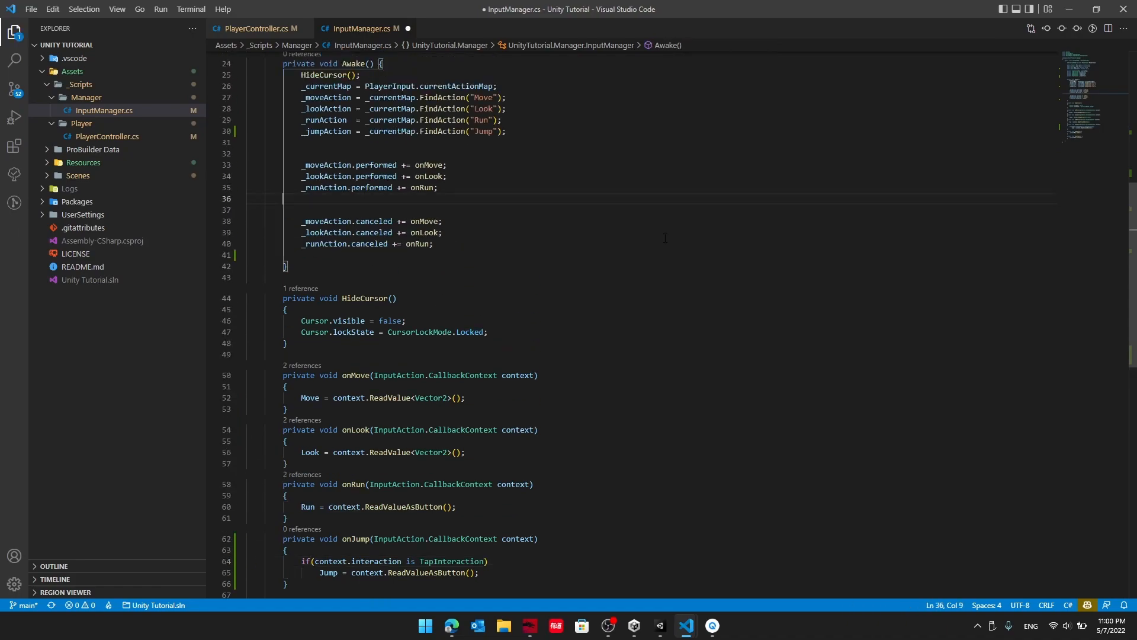
pyautogui.write('_j')
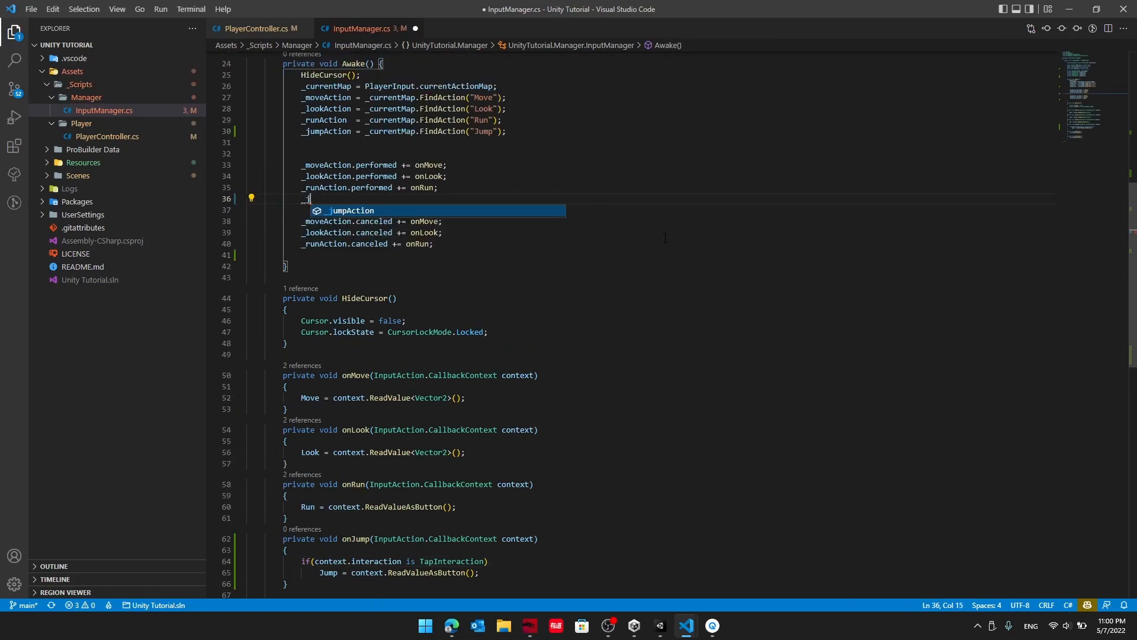
pyautogui.write('umpAction.performed += onJump;')
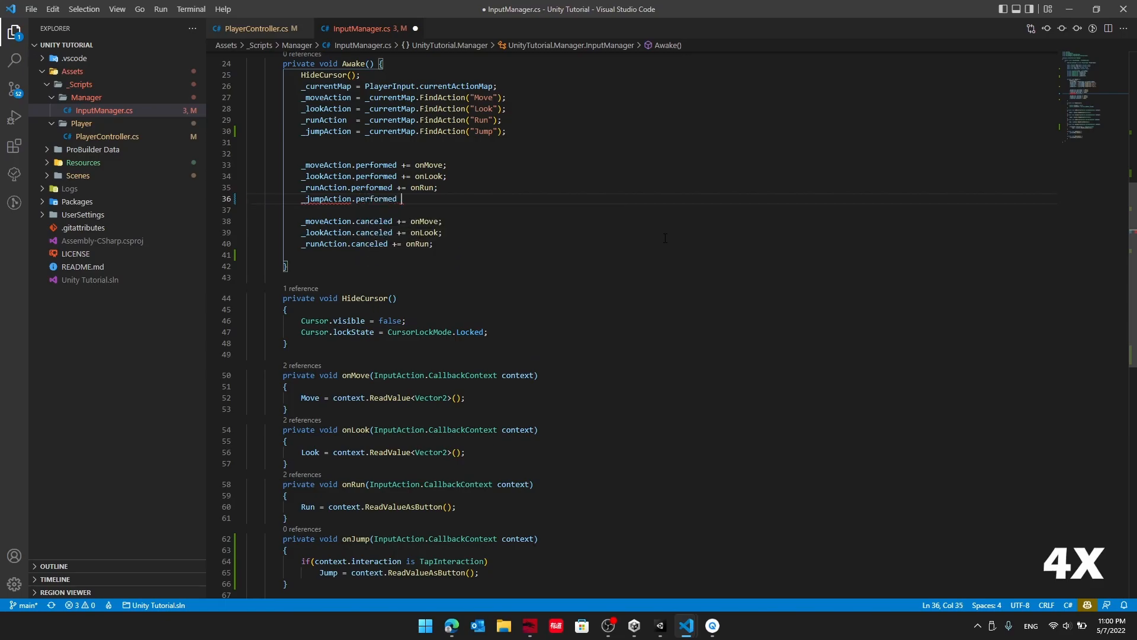
# Subscribe onJump to _jumpAction.canceled below the _runAction.canceled line and save the script.
pyautogui.click(439, 256)
pyautogui.press('Tab')
pyautogui.write('_jumpAction.canceled += onJump;')
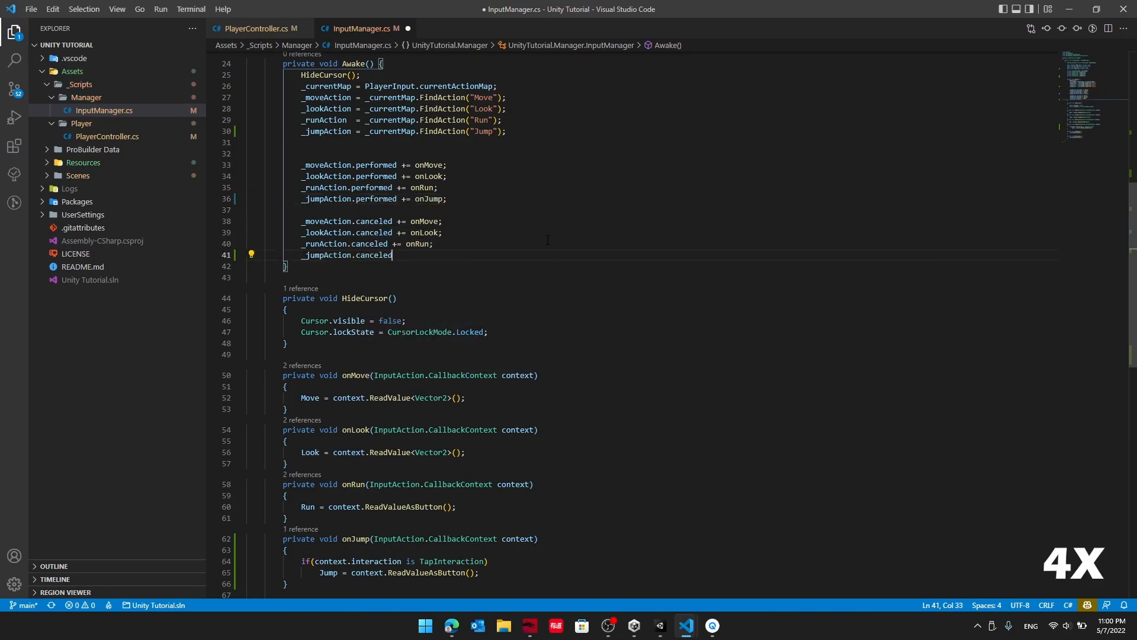
pyautogui.click(576, 220)
pyautogui.hotkey('ctrl', 's')
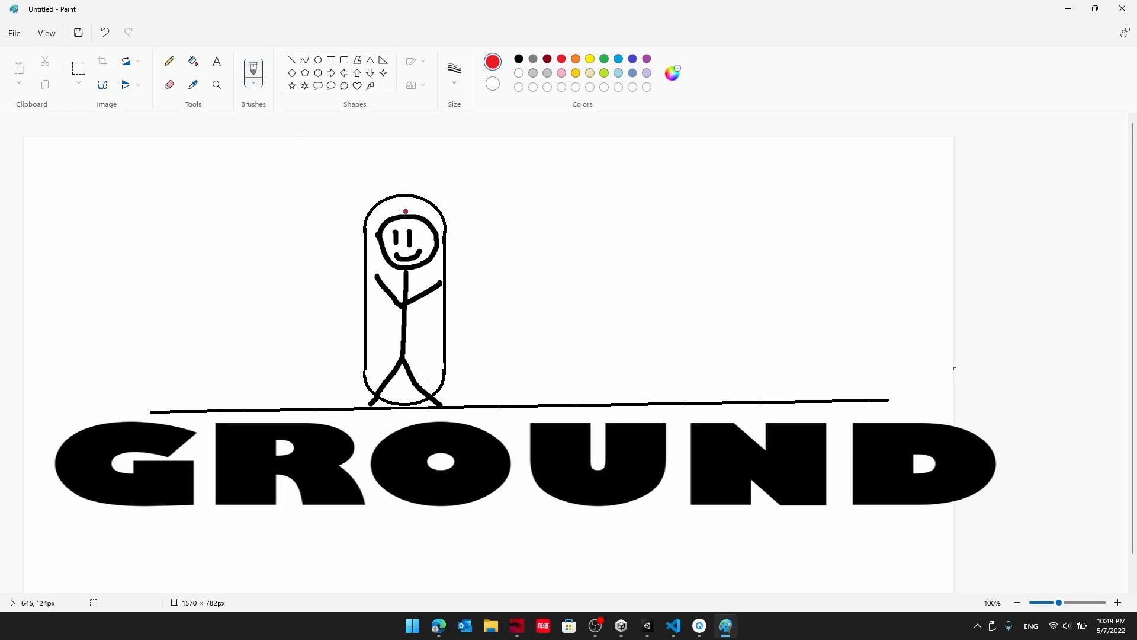
# In Paint, undo the latest strokes including the GROUND label and sloped line, and draw a horizontal ground line well below the figure.
pyautogui.moveTo(406, 225)
pyautogui.mouseDown()
pyautogui.moveTo(407, 147)
pyautogui.moveTo(392, 168)
pyautogui.moveTo(438, 173)
pyautogui.mouseUp()
pyautogui.hotkey('ctrl', 'z')
pyautogui.hotkey('ctrl', 'z')
pyautogui.hotkey('ctrl', 'z')
pyautogui.hotkey('ctrl', 'z')
pyautogui.moveTo(67, 530)
pyautogui.mouseDown()
pyautogui.moveTo(894, 519)
pyautogui.moveTo(927, 530)
pyautogui.mouseUp()
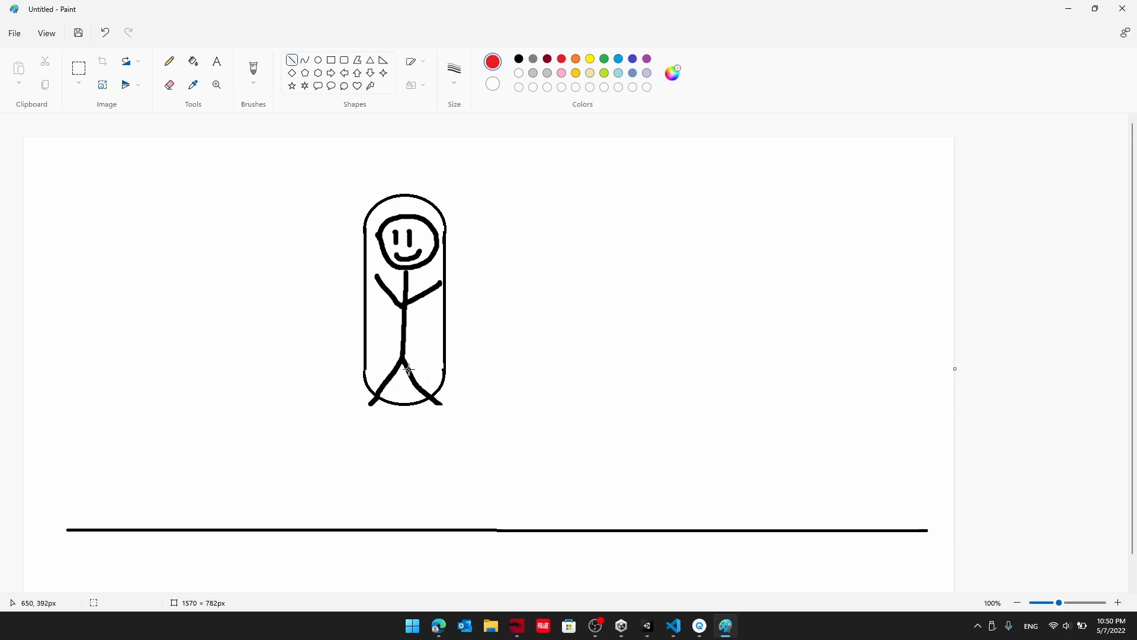
# Draw a black downward arrow between the stick figure's legs and a red vertical line from its torso to its feet.
pyautogui.moveTo(403, 355)
pyautogui.mouseDown()
pyautogui.moveTo(398, 447)
pyautogui.moveTo(415, 424)
pyautogui.mouseUp()
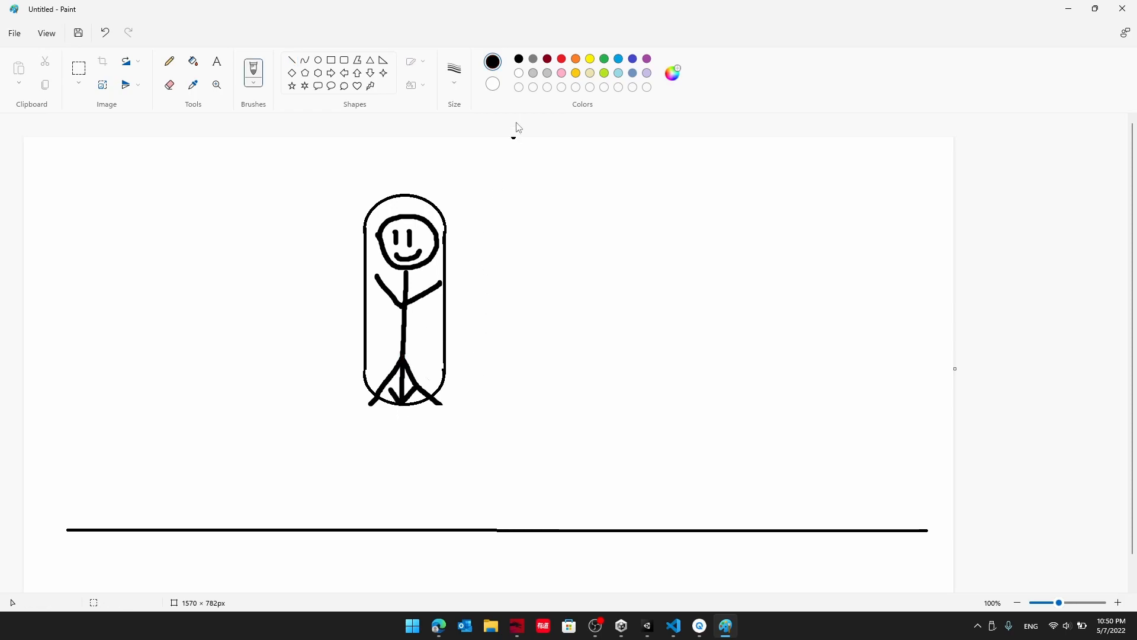
pyautogui.click(561, 59)
pyautogui.moveTo(405, 302); pyautogui.dragTo(405, 403)
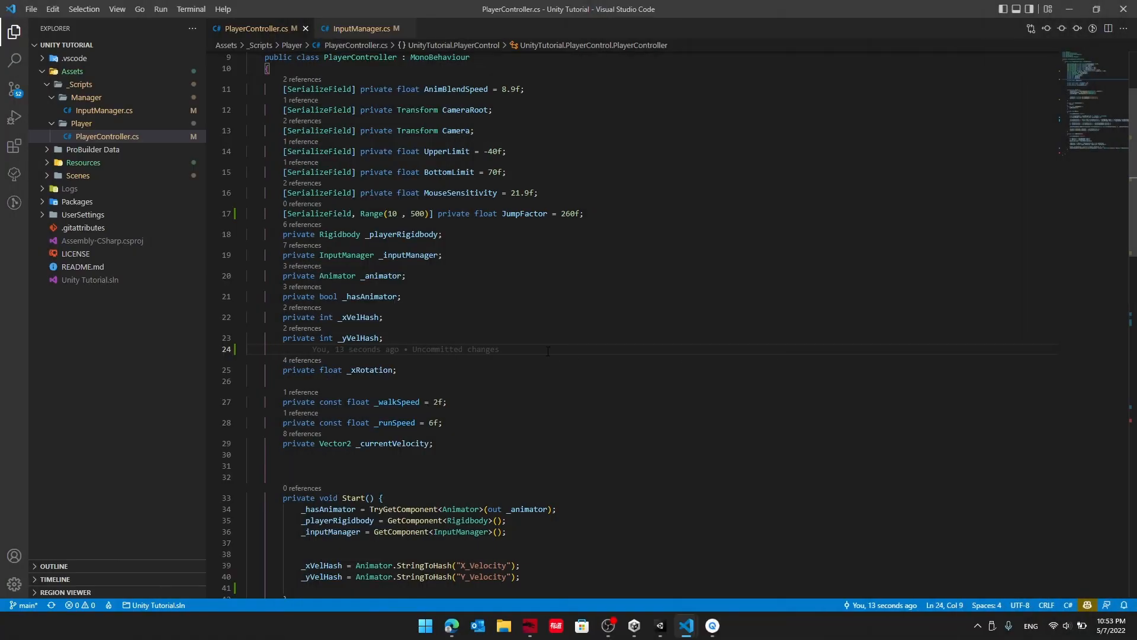
# In PlayerController.cs in Visual Studio Code, declare private int fields _jumpHash, _groundHash and _fallingHash below _yVelHash, and save.
pyautogui.write('private int ')
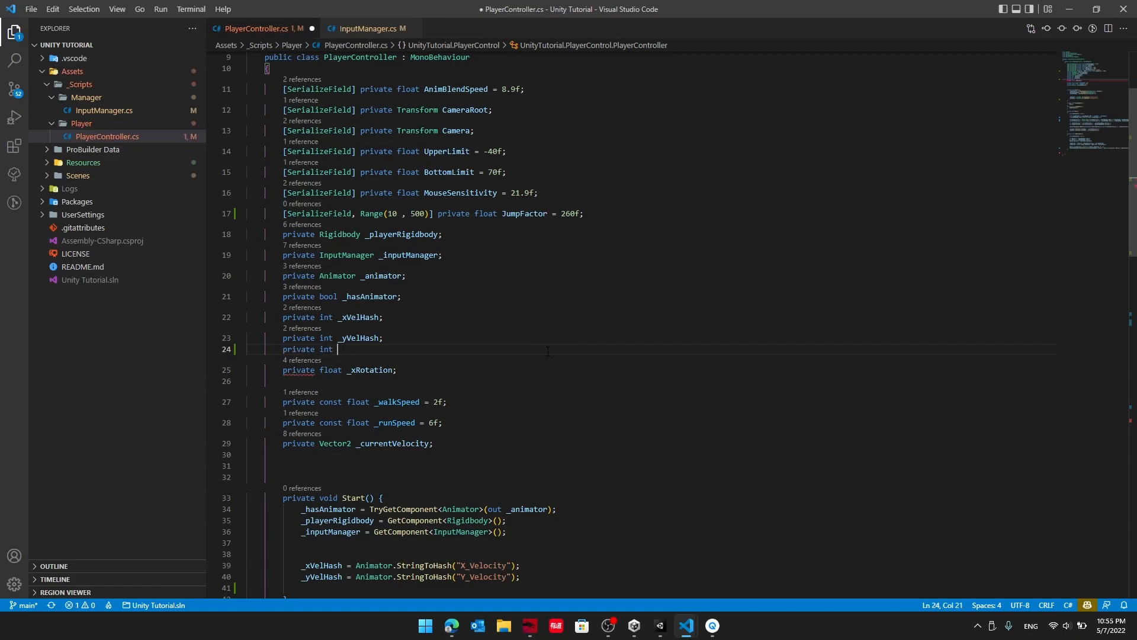
pyautogui.write('_jumpHash;')
pyautogui.press('Return')
pyautogui.write('private int _)')
pyautogui.press('BackSpace')
pyautogui.write('groundHash;')
pyautogui.press('Return')
pyautogui.write('private int ')
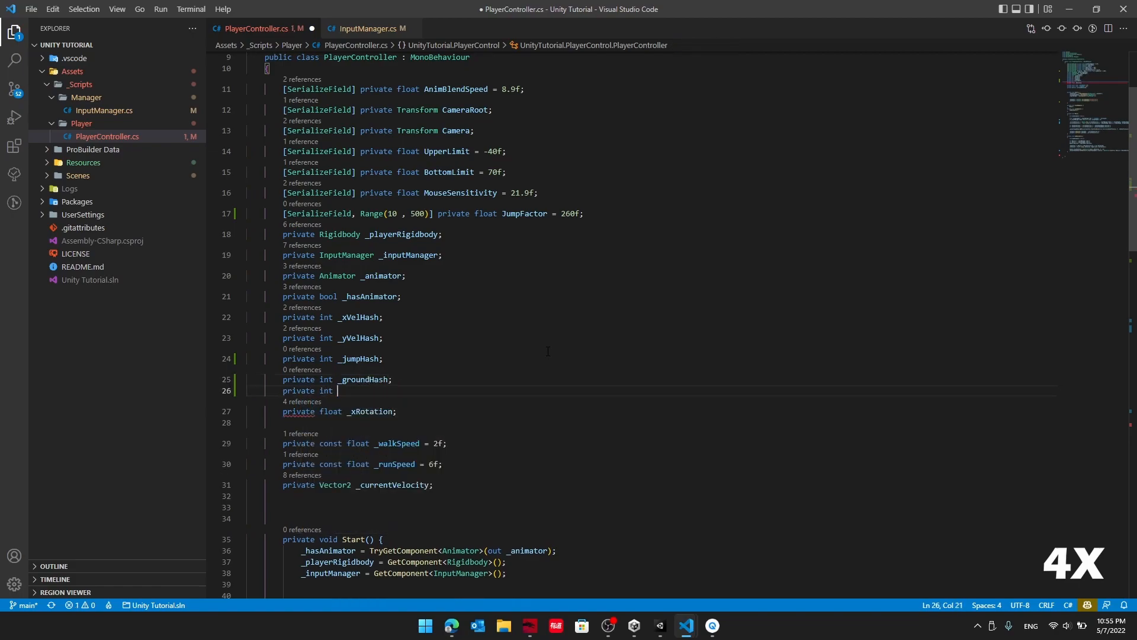
pyautogui.write('_fallingHash;')
pyautogui.hotkey('ctrl', 's')
# In Start() of PlayerController.cs, assign _jumpHash = Animator.StringToHash("Jump"); below the _yVelHash line.
pyautogui.press('Home')
pyautogui.press('Home')
pyautogui.scroll(-4, 501, 377)
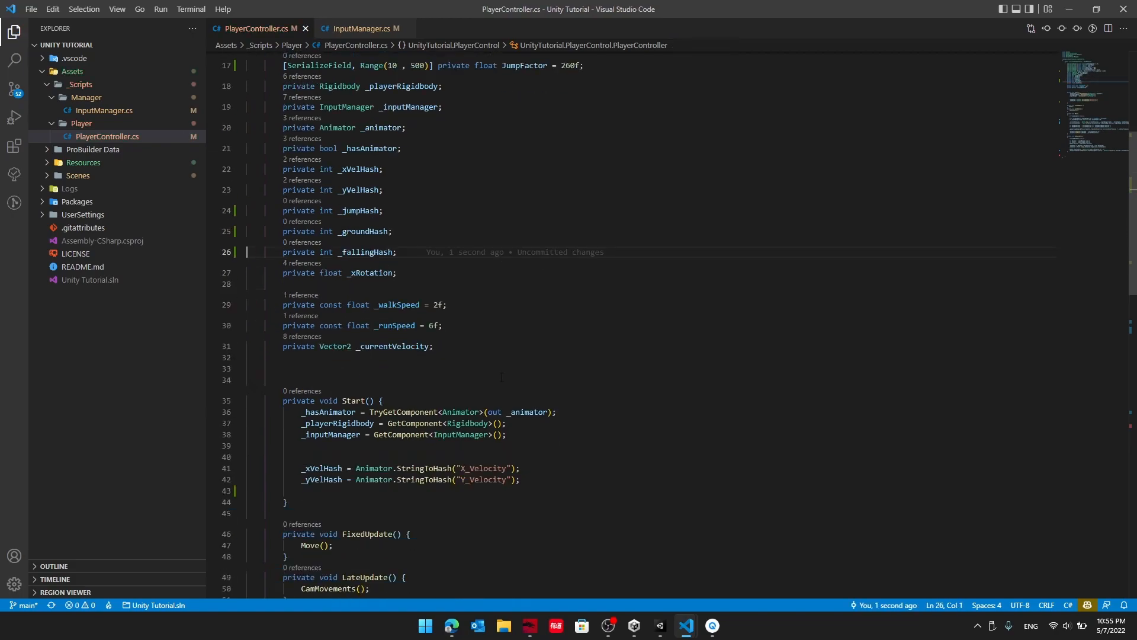
pyautogui.scroll(-3, 501, 377)
pyautogui.click(521, 402)
pyautogui.press('Tab')
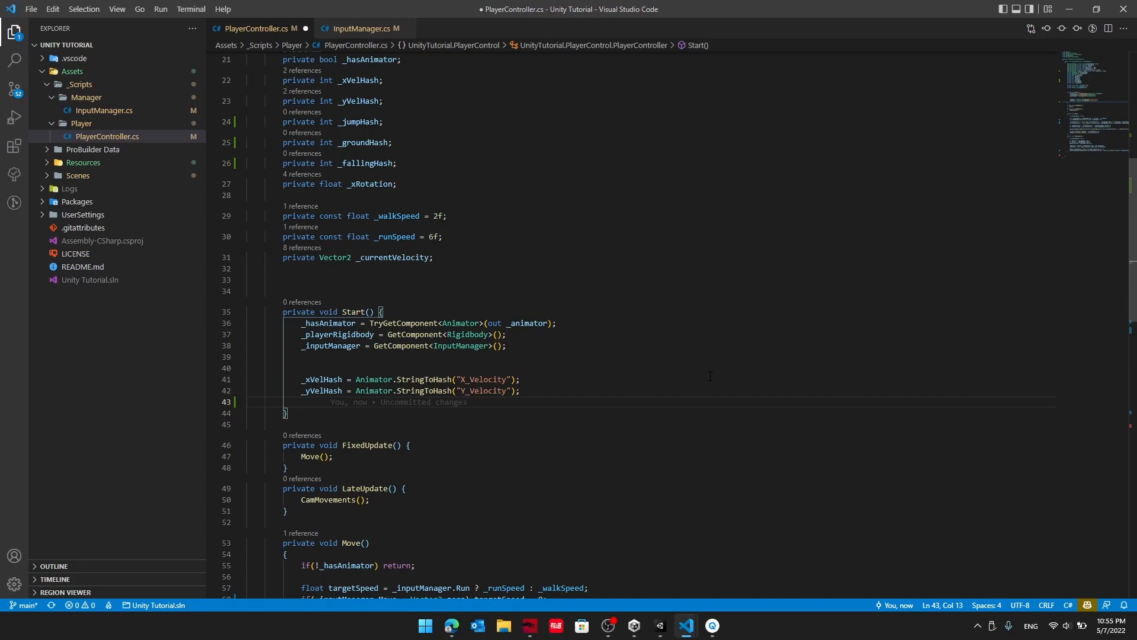
pyautogui.write('_jumpHash = Animato')
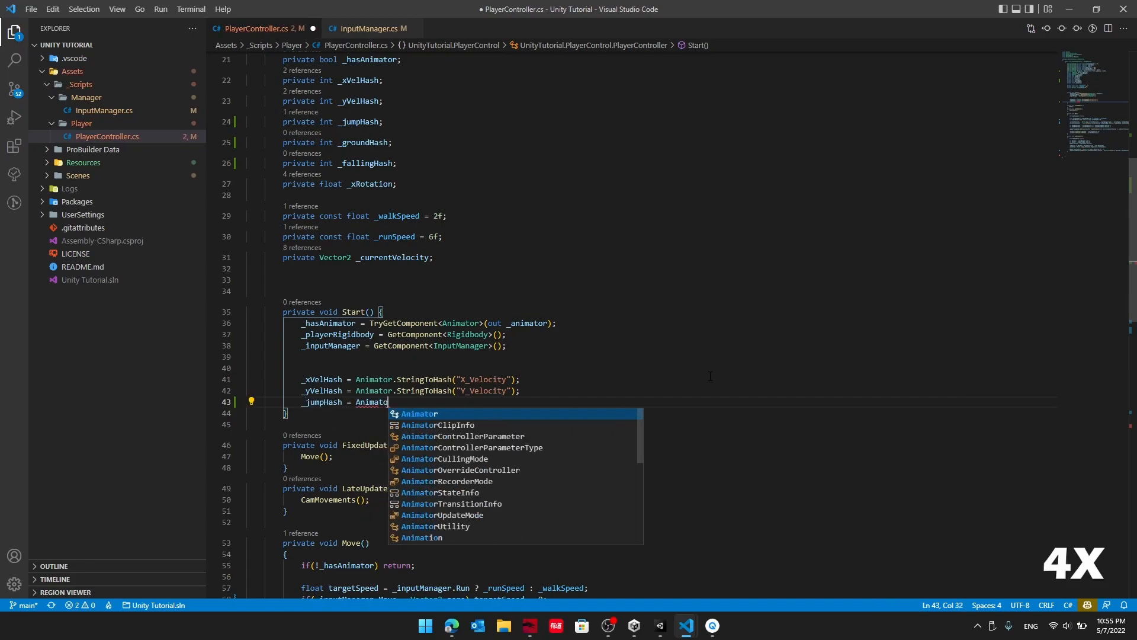
pyautogui.write('r.StringToHash("Jump");')
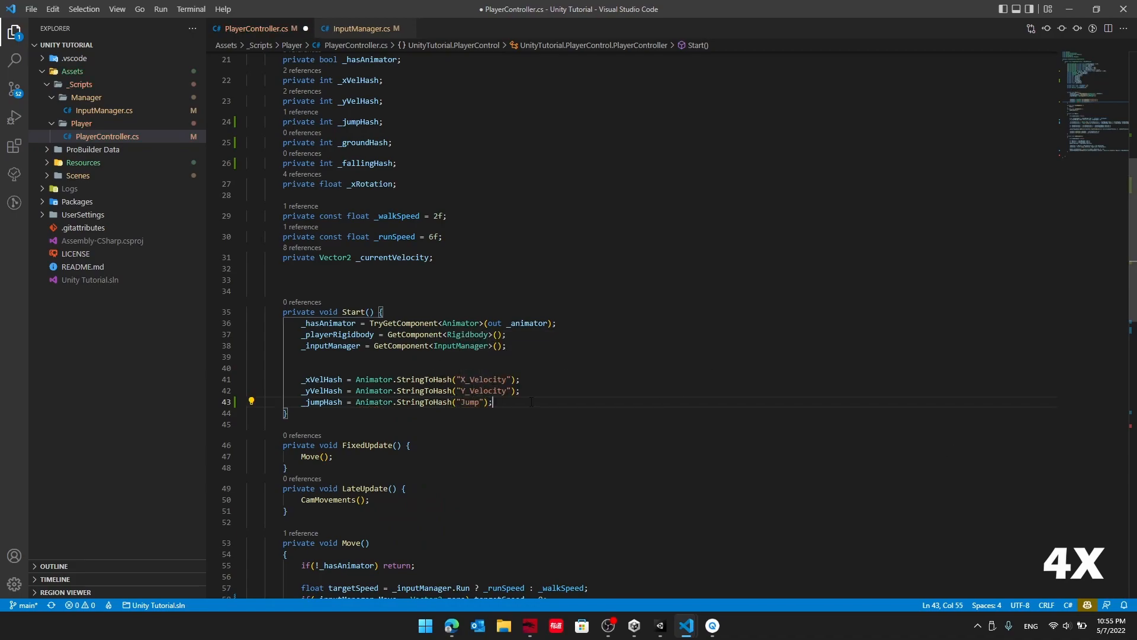
# Below it, assign _groundHash and _fallingHash with Animator.StringToHash using "Grounded" and "Falling", and save the script.
pyautogui.press('Return')
pyautogui.write('_groundHash = Animator.StringToHash("G')
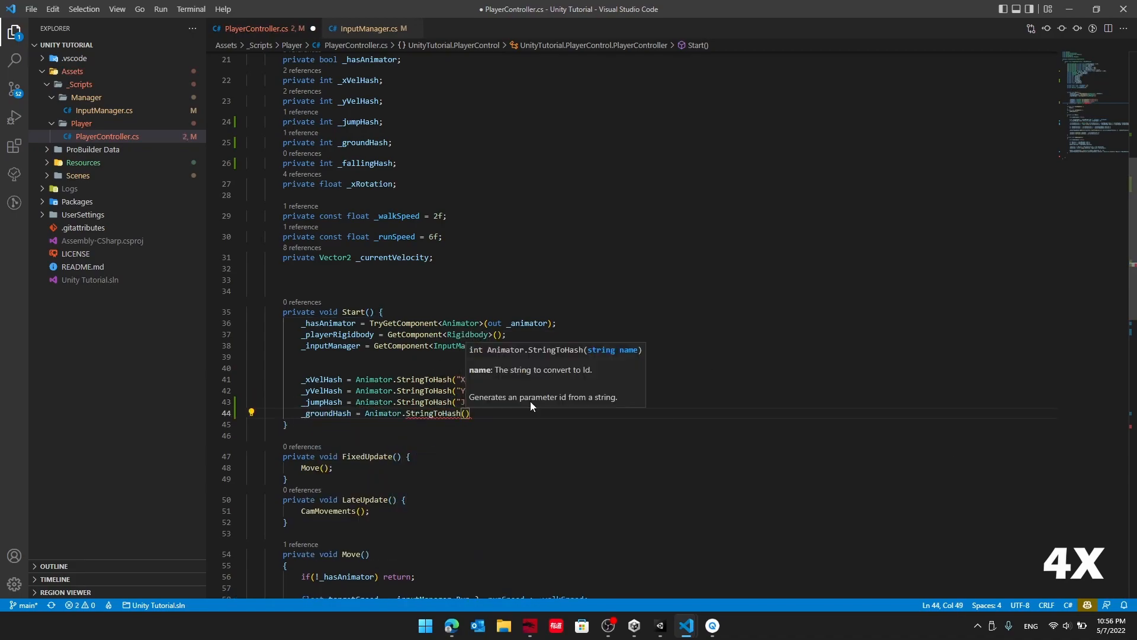
pyautogui.write('rounded");')
pyautogui.press('Return')
pyautogui.write('_fallingHash = A')
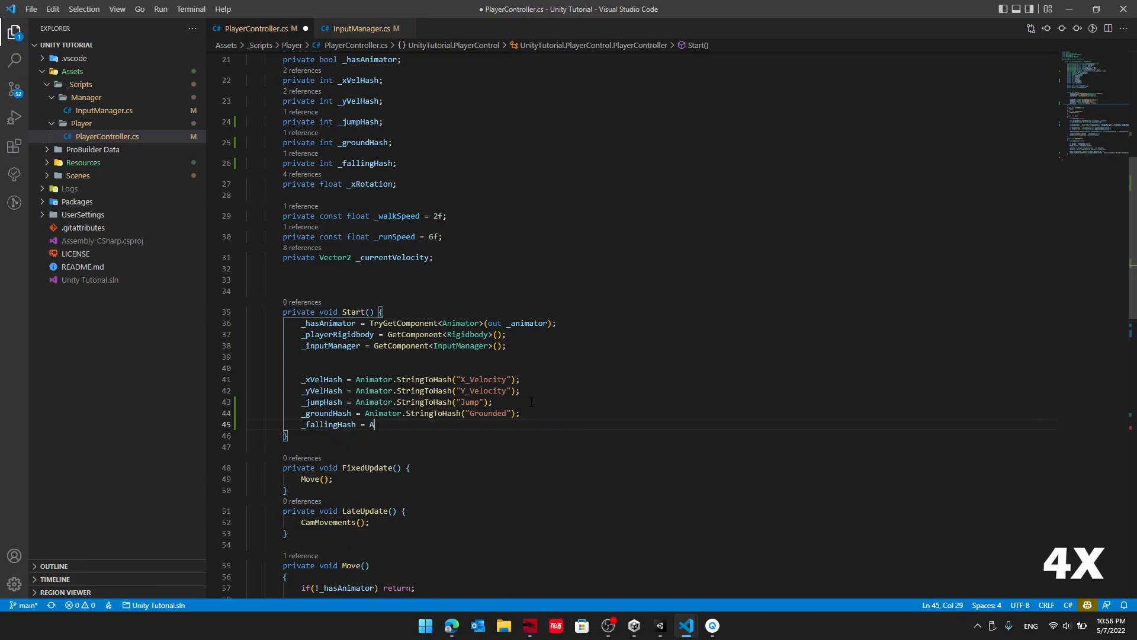
pyautogui.write('nimator.StringToHash("Falling");')
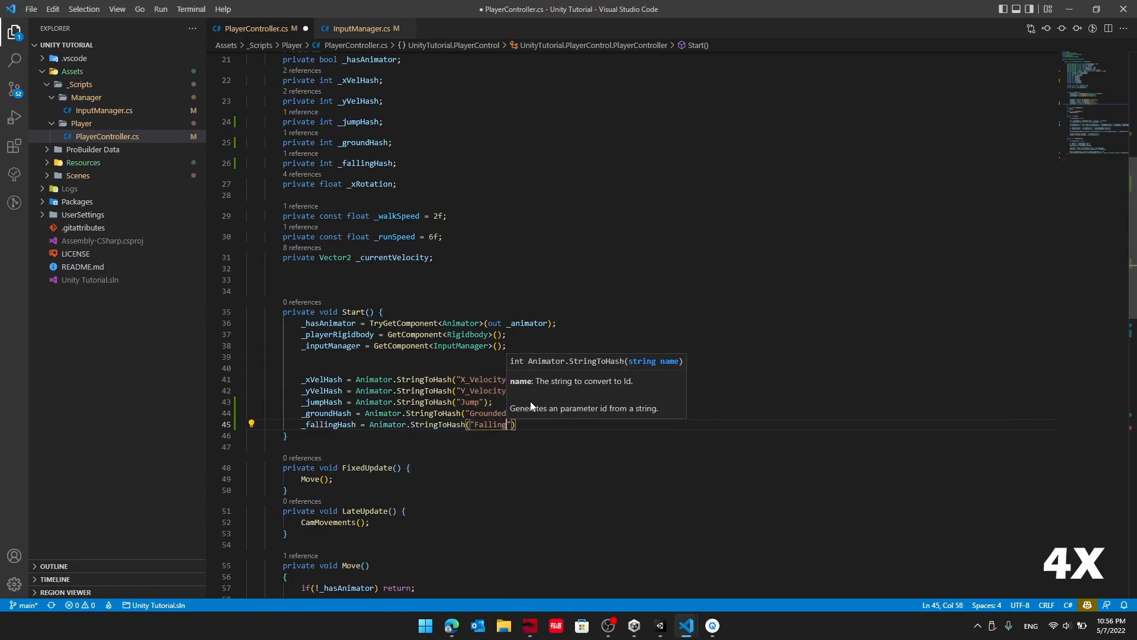
pyautogui.hotkey('ctrl', 's')
pyautogui.click(605, 378)
# Add an empty private void HandleJump() method below CamMovements().
pyautogui.scroll(-13, 605, 377)
pyautogui.click(487, 389)
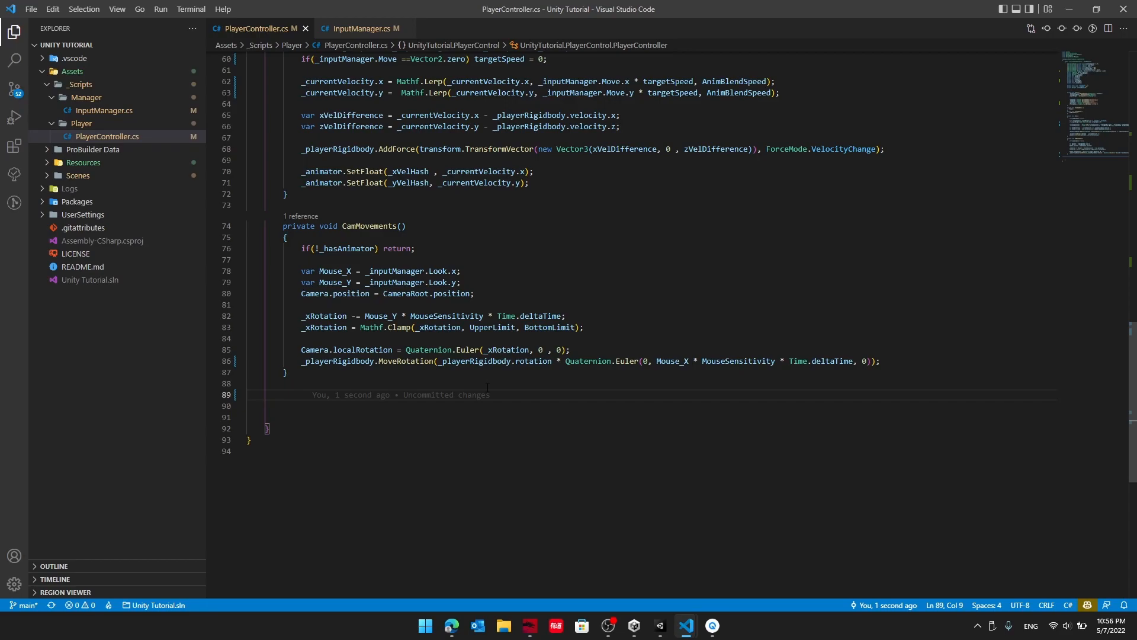
pyautogui.write('private void HandleJump()')
pyautogui.press('Return')
pyautogui.write('{')
pyautogui.press('Return')
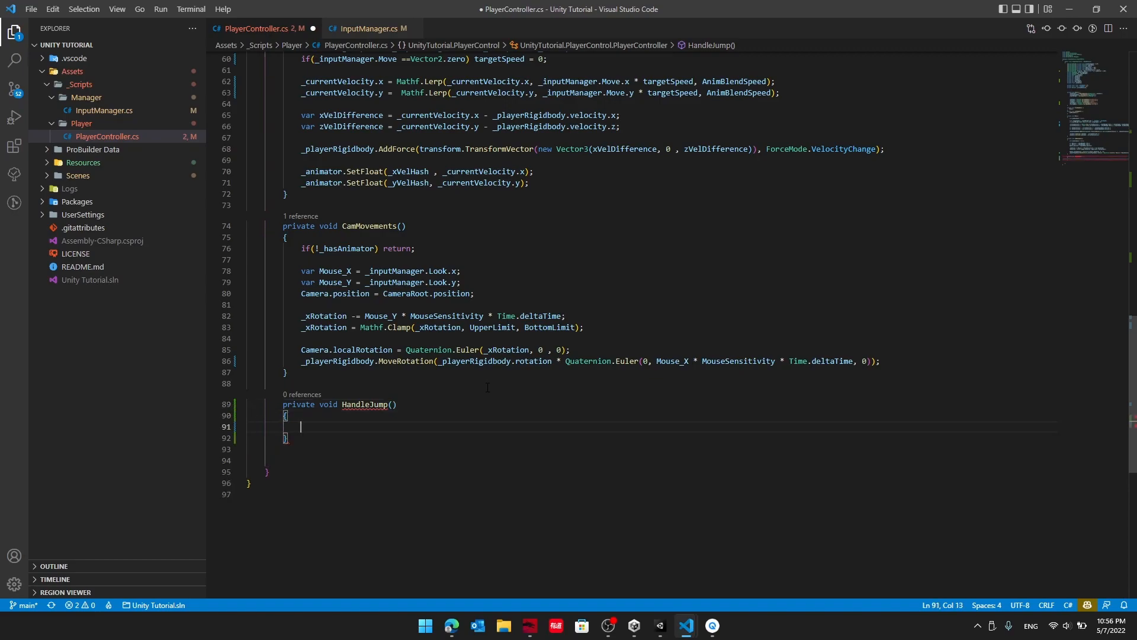
# In HandleJump(), return if !_hasAnimator or !_inputManager.Jump, and otherwise call _animator.SetTrigger(_jumpHash);.
pyautogui.write('if(')
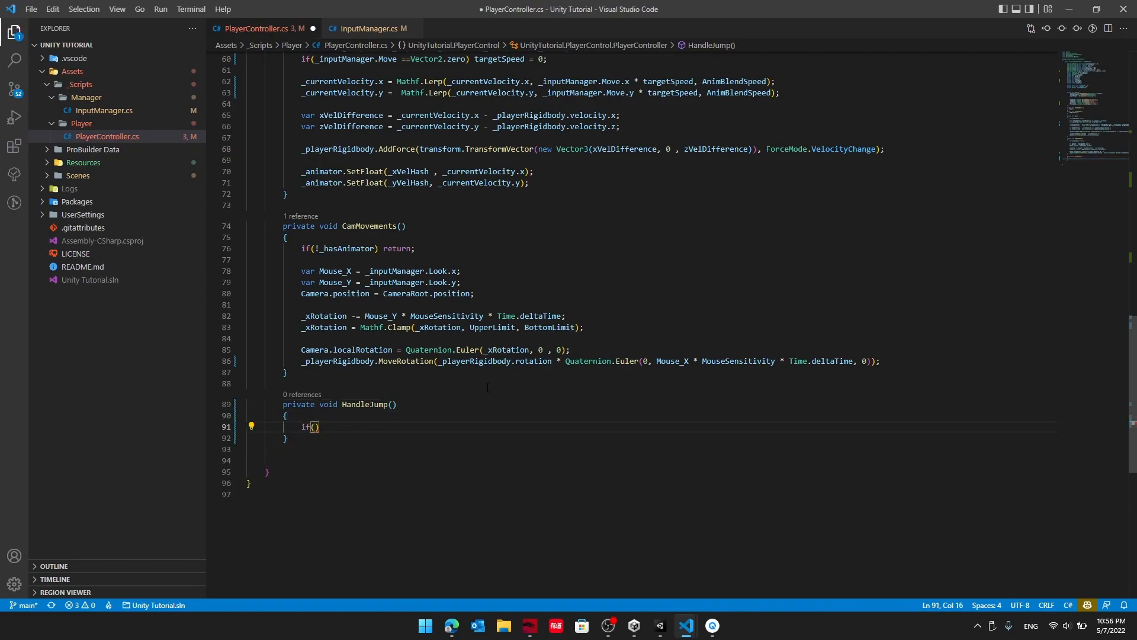
pyautogui.write('!_hasAnimator) return;')
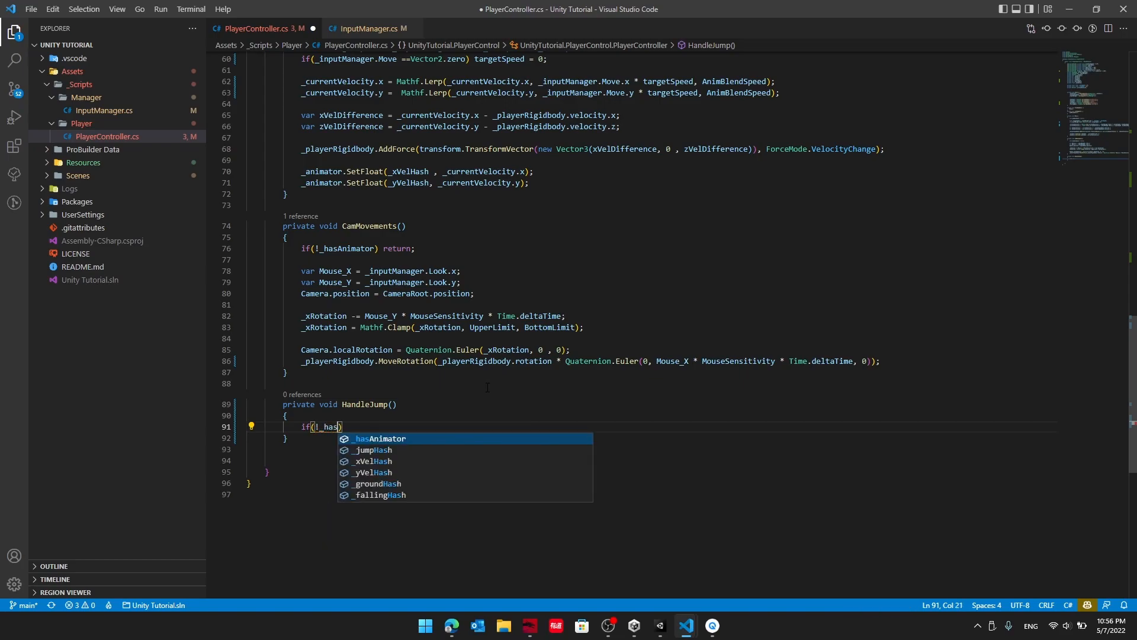
pyautogui.press('Return')
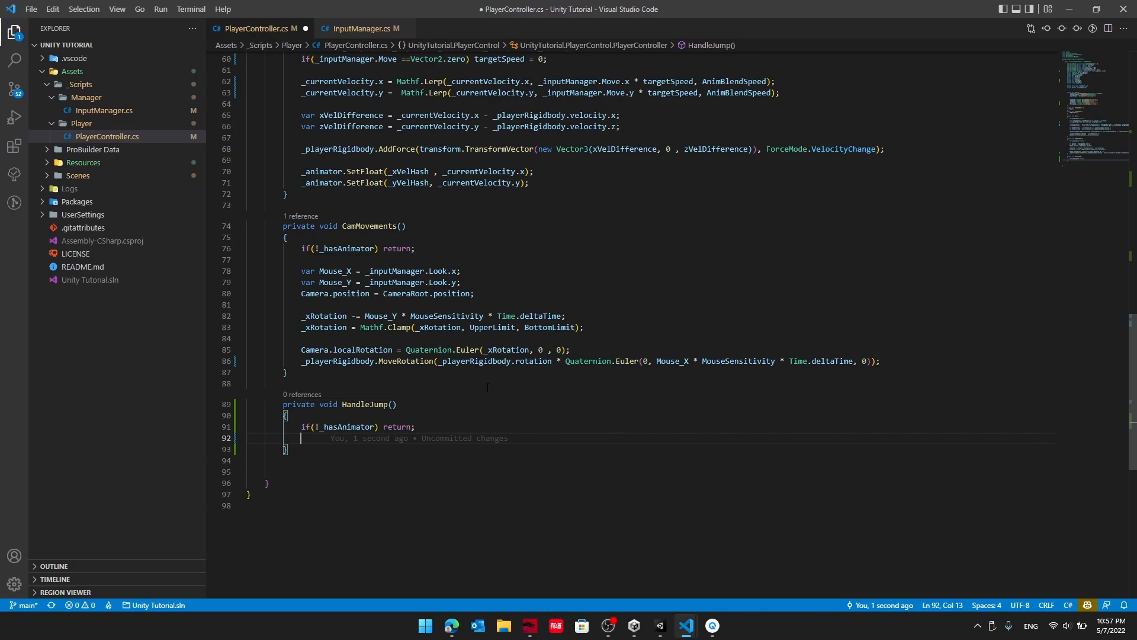
pyautogui.write('if(! _inputManager.Jump) return')
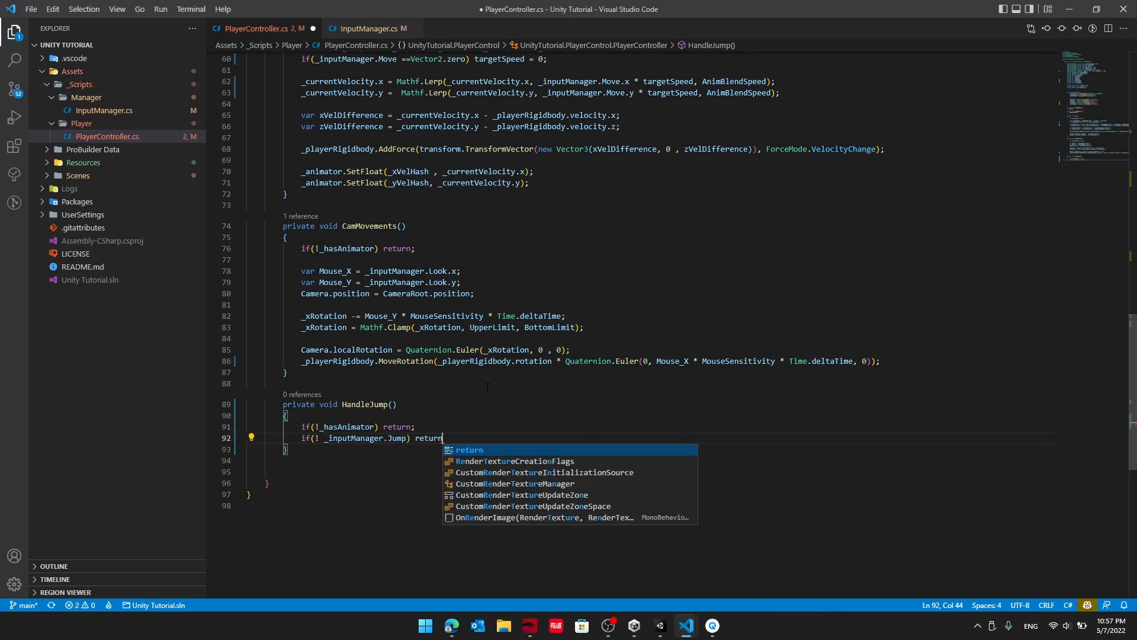
pyautogui.write(';')
pyautogui.press('Return')
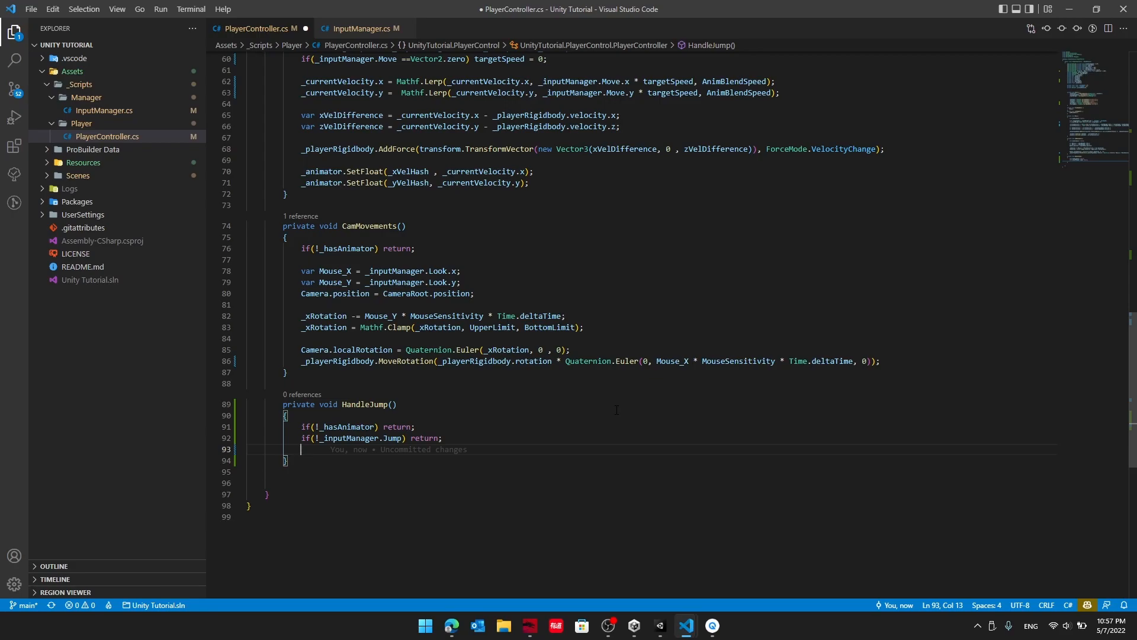
pyautogui.write('_ani')
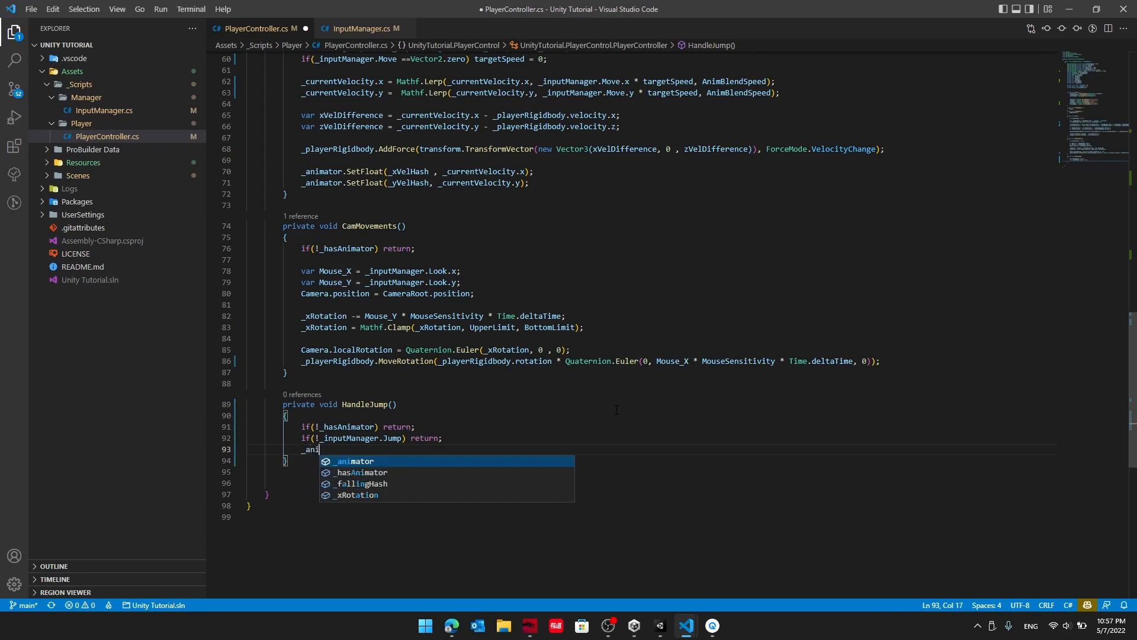
pyautogui.write('mator.SetTrigger(_jump')
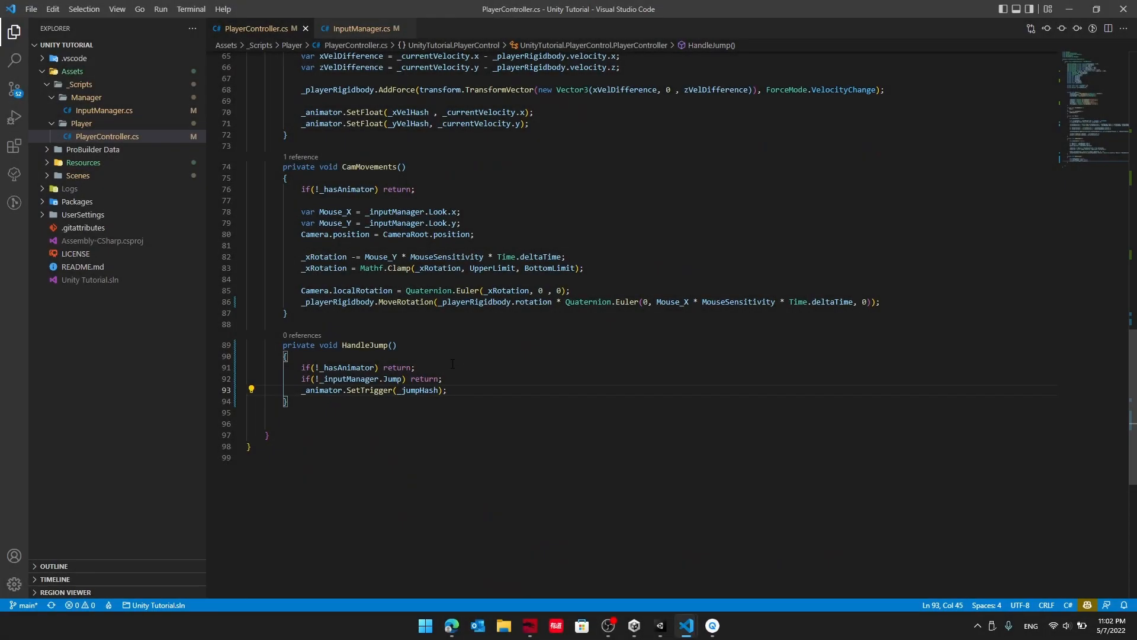
# Call HandleJump(); in FixedUpdate() right after Move();.
pyautogui.scroll(4, 452, 377)
pyautogui.scroll(4, 452, 377)
pyautogui.click(772, 212)
pyautogui.press('Return')
pyautogui.write('Han')
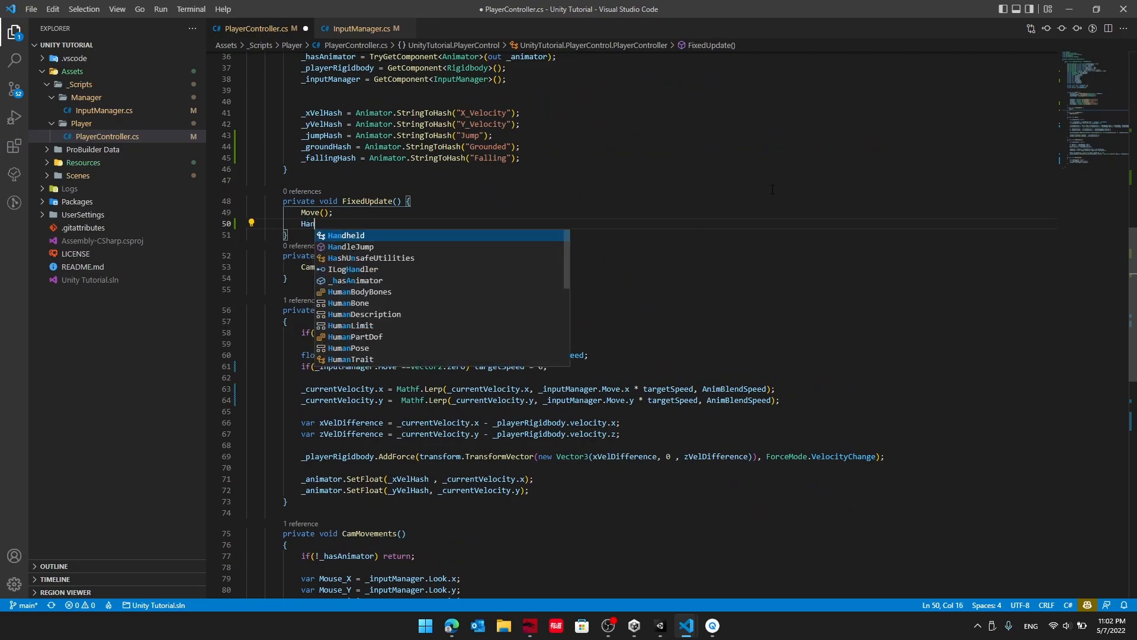
pyautogui.press('Down')
pyautogui.write('dleJump(')
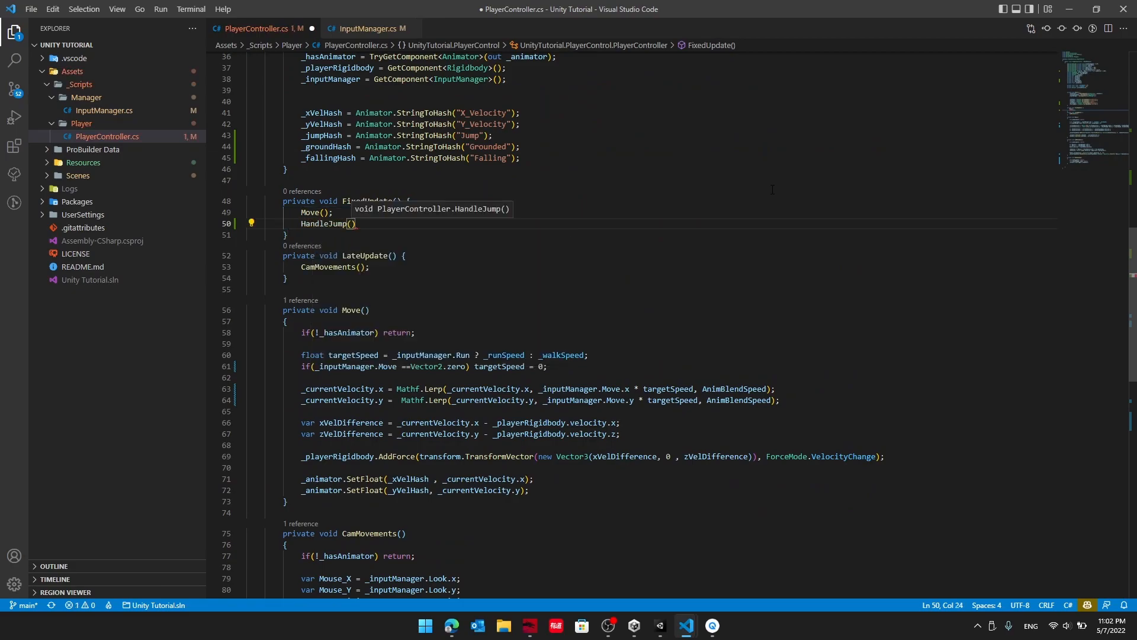
pyautogui.write(');')
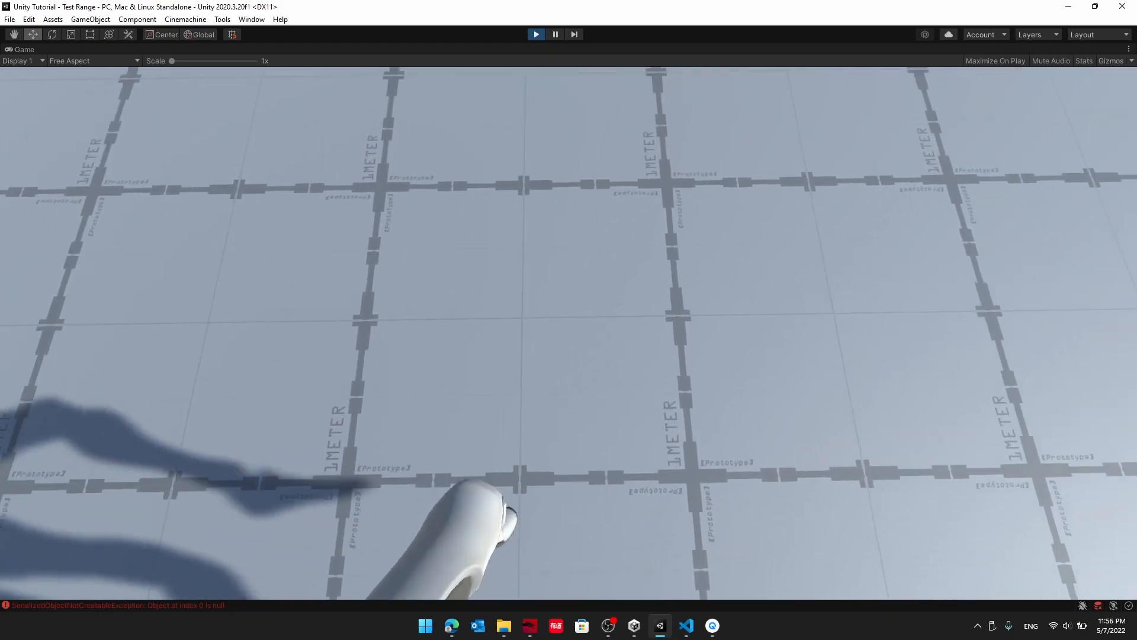
pyautogui.press('c')
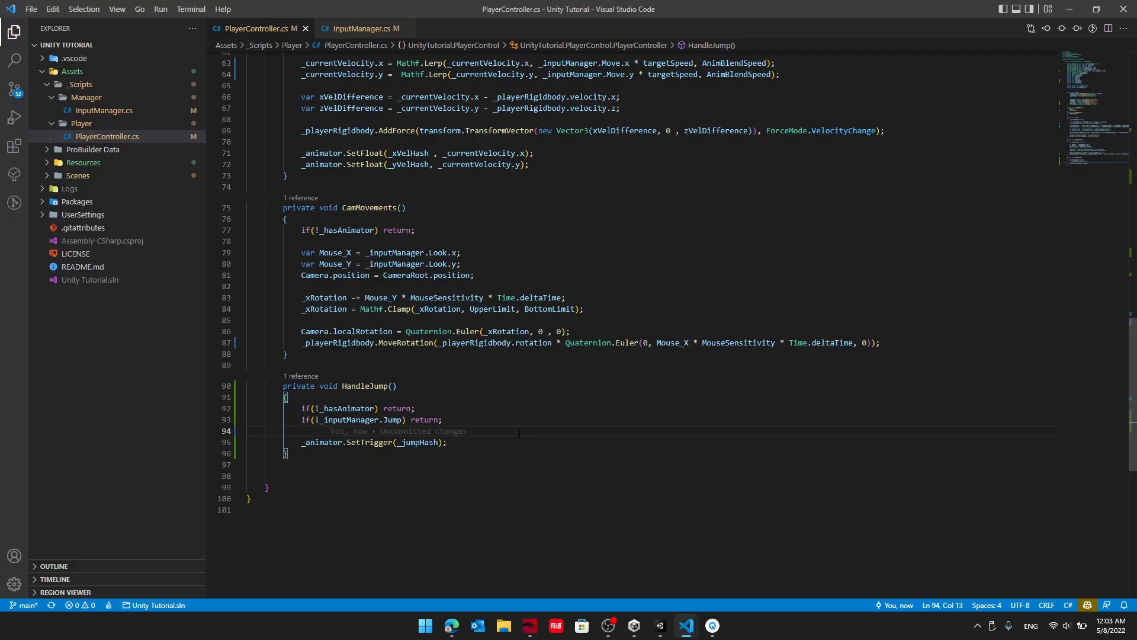
# Try adding _playerRigidbody.AddForce(1000 * Vector3.up, ForceMode.Impulse); before the SetTrigger line in HandleJump(), and save.
pyautogui.write('_playerRigidbody.AddForce(1000 * Vector3.up, ForceMode.Impulse);')
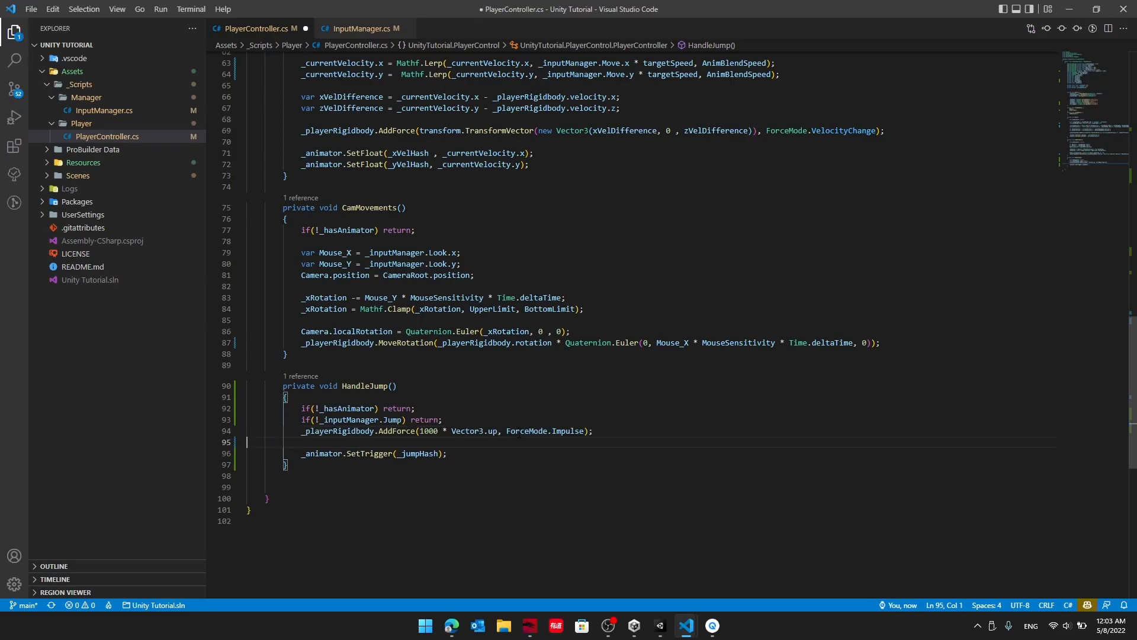
pyautogui.press('BackSpace')
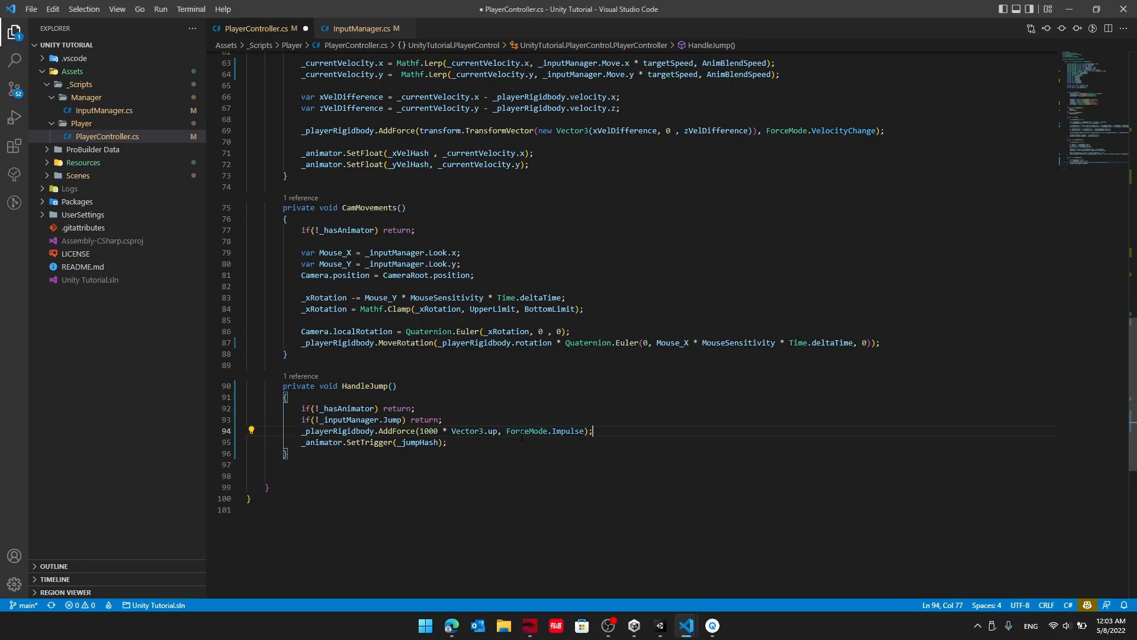
pyautogui.hotkey('ctrl', 's')
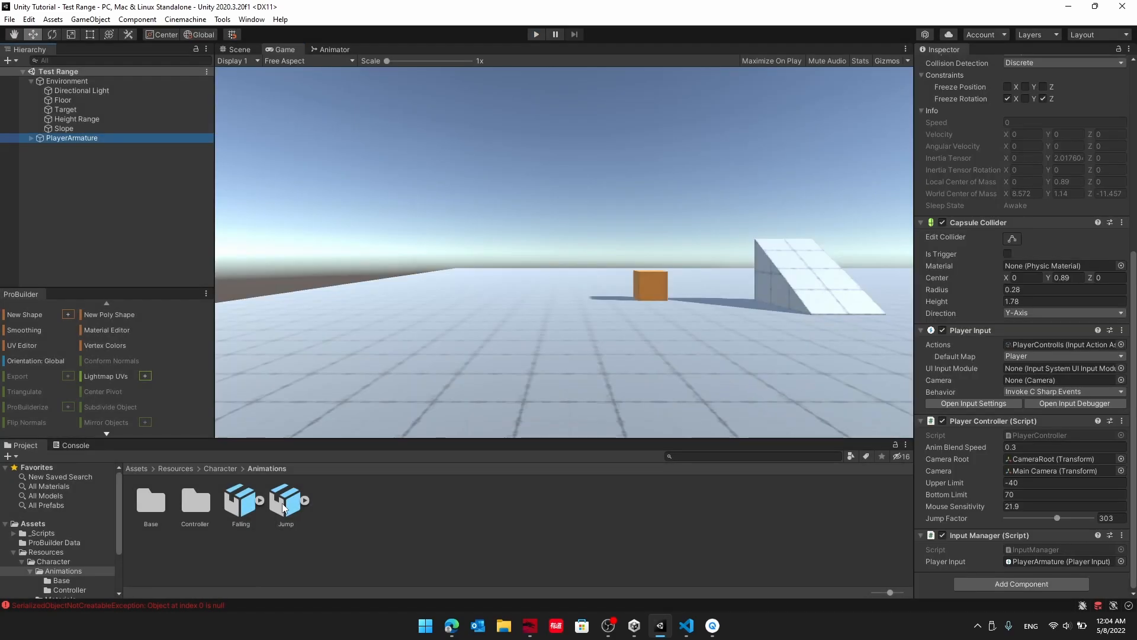
# In Unity, open the Jump animation's import settings, add an animation event, and preview the clip at frame 15.
pyautogui.click(283, 508)
pyautogui.scroll(-3, 1034, 247)
pyautogui.click(925, 315)
pyautogui.scroll(-3, 978, 314)
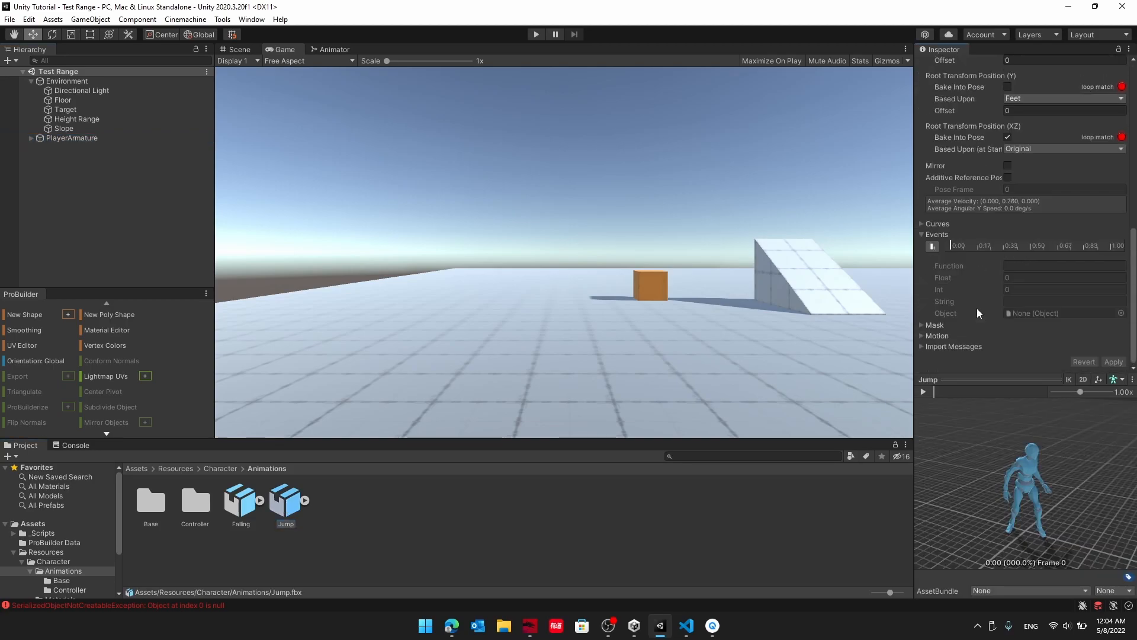
pyautogui.click(932, 245)
pyautogui.click(982, 392)
pyautogui.moveTo(983, 405)
pyautogui.mouseDown()
pyautogui.moveTo(1008, 410)
pyautogui.moveTo(954, 413)
pyautogui.moveTo(1005, 416)
pyautogui.mouseUp()
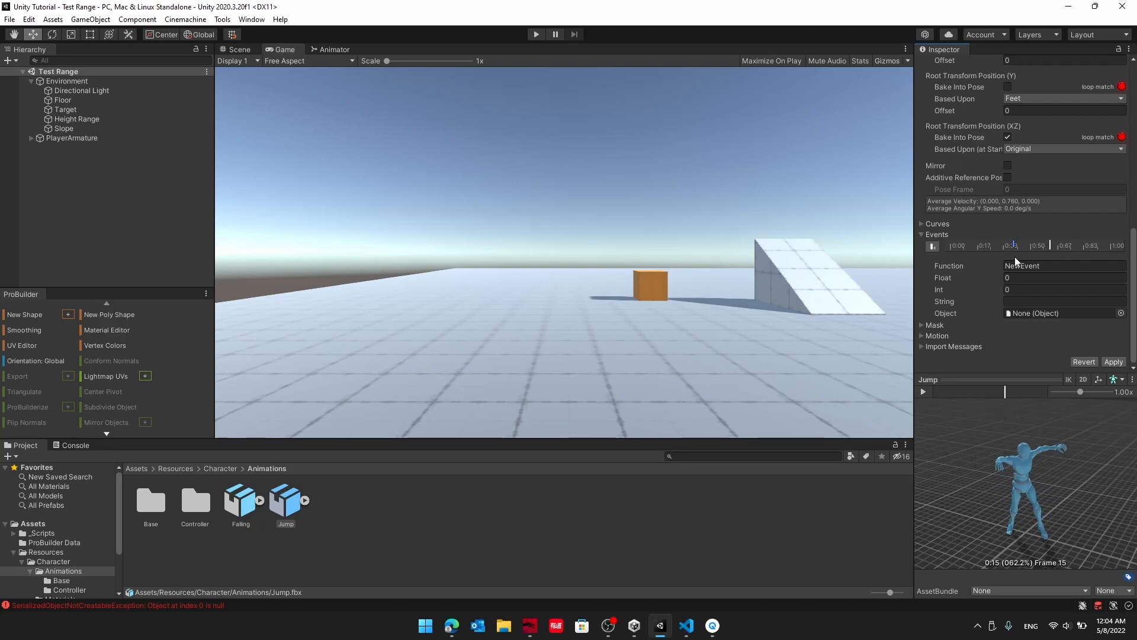
# Move the new event to the previewed frame on the timeline, set its function to JumpAddForce, and apply the change.
pyautogui.moveTo(1015, 249); pyautogui.dragTo(1059, 258)
pyautogui.click(984, 271)
pyautogui.press('BackSpace')
pyautogui.write('J')
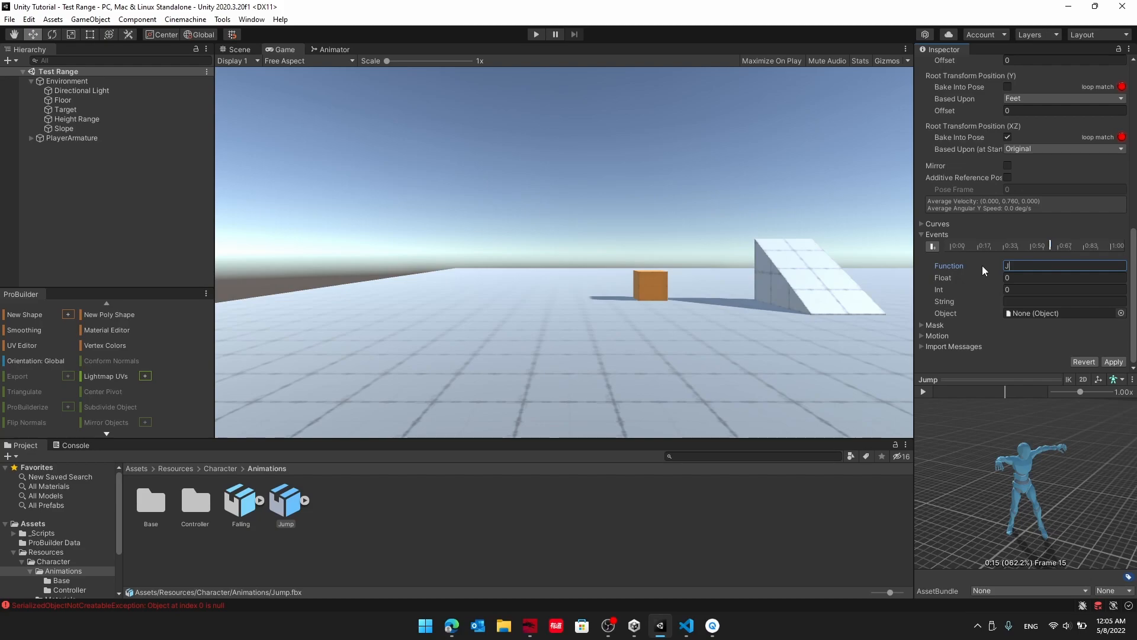
pyautogui.write('umpAddForce')
pyautogui.press('Return')
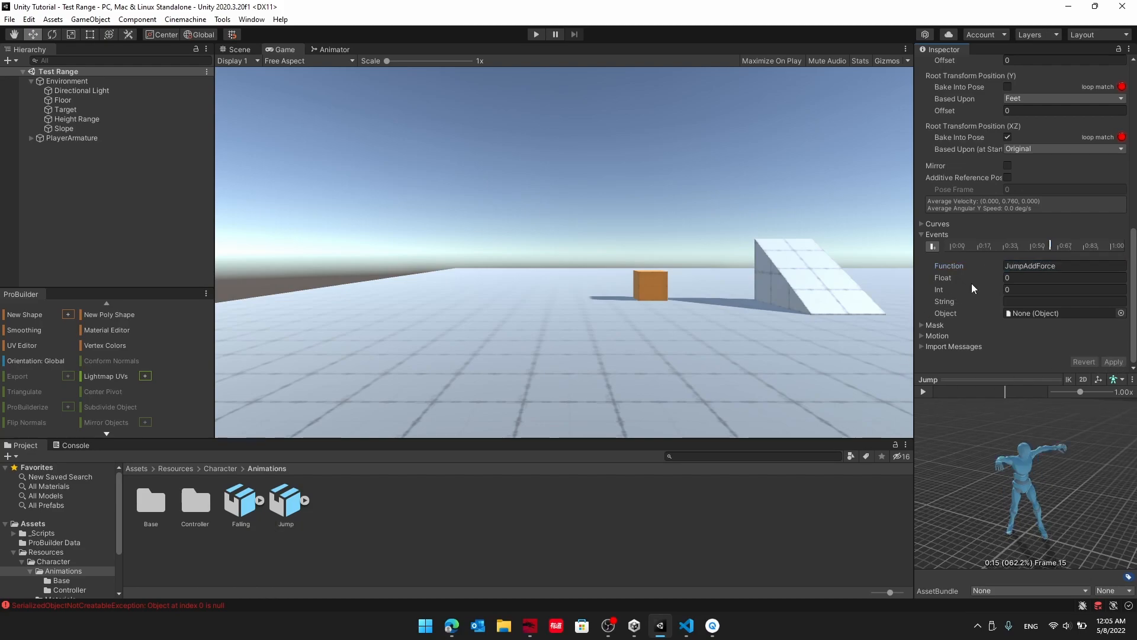
# In PlayerController.cs in Visual Studio Code, start a public void JumpAddForce declaration below HandleJump() and save.
pyautogui.hotkey('alt', 'Tab')
pyautogui.press('Down')
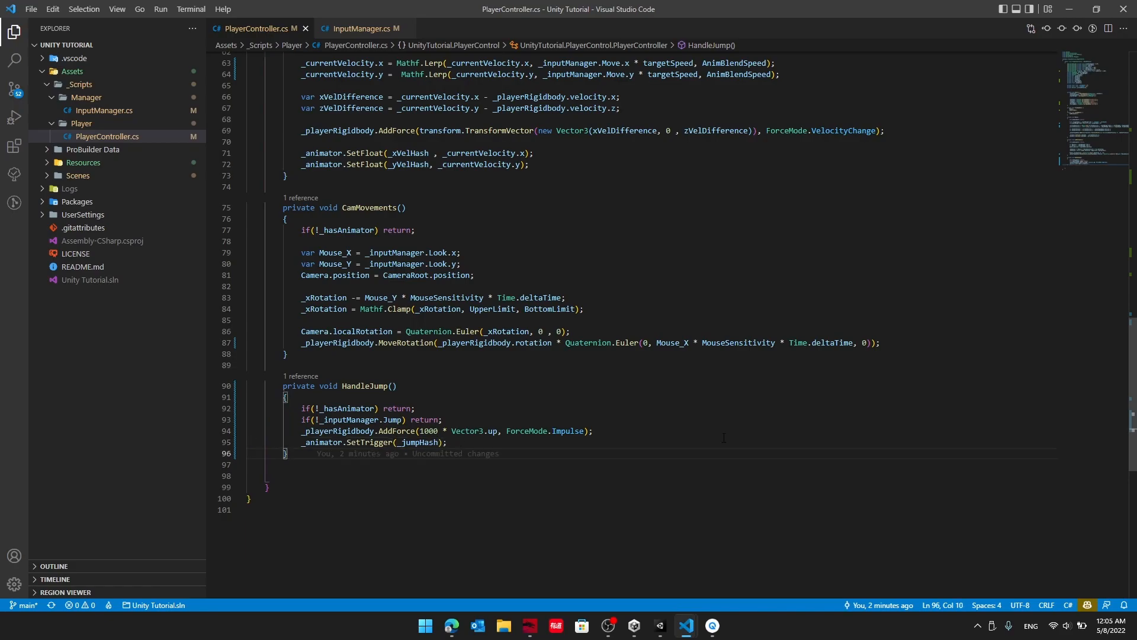
pyautogui.press('Return')
pyautogui.press('Return')
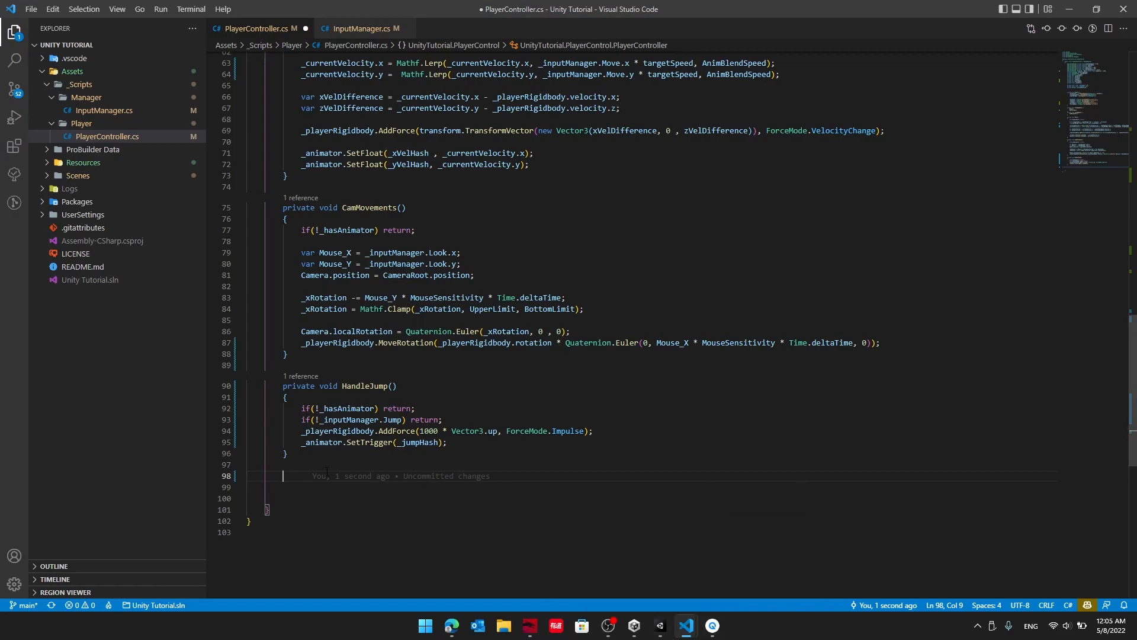
pyautogui.scroll(-2, 326, 471)
pyautogui.write('public void JumpAddForce')
pyautogui.hotkey('ctrl', 's')
# Complete the JumpAddForce declaration with empty parentheses and an empty braced body, save, and place the cursor inside the body.
pyautogui.click(660, 625)
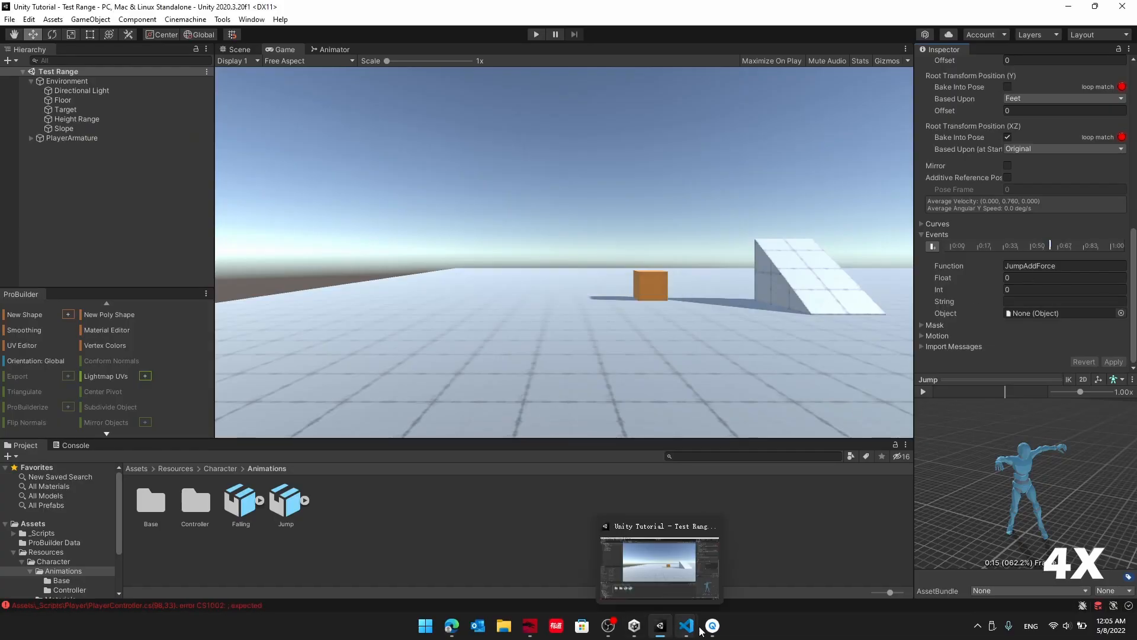
pyautogui.click(684, 630)
pyautogui.write('()')
pyautogui.press('Return')
pyautogui.write('{')
pyautogui.press('Return')
pyautogui.hotkey('ctrl', 's')
pyautogui.click(357, 437)
pyautogui.click(350, 448)
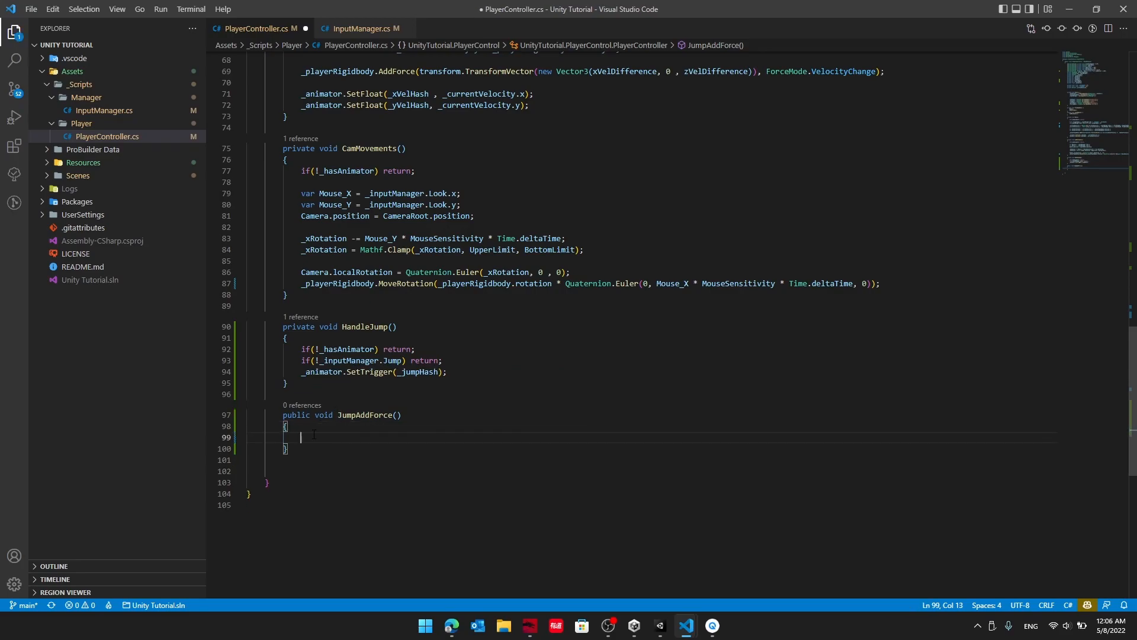
# Inside JumpAddForce(), add _playerRigidbody.AddForce(Vector3.up * JumpFactor, ForceMode.Impulse); and save the script.
pyautogui.write('_play')
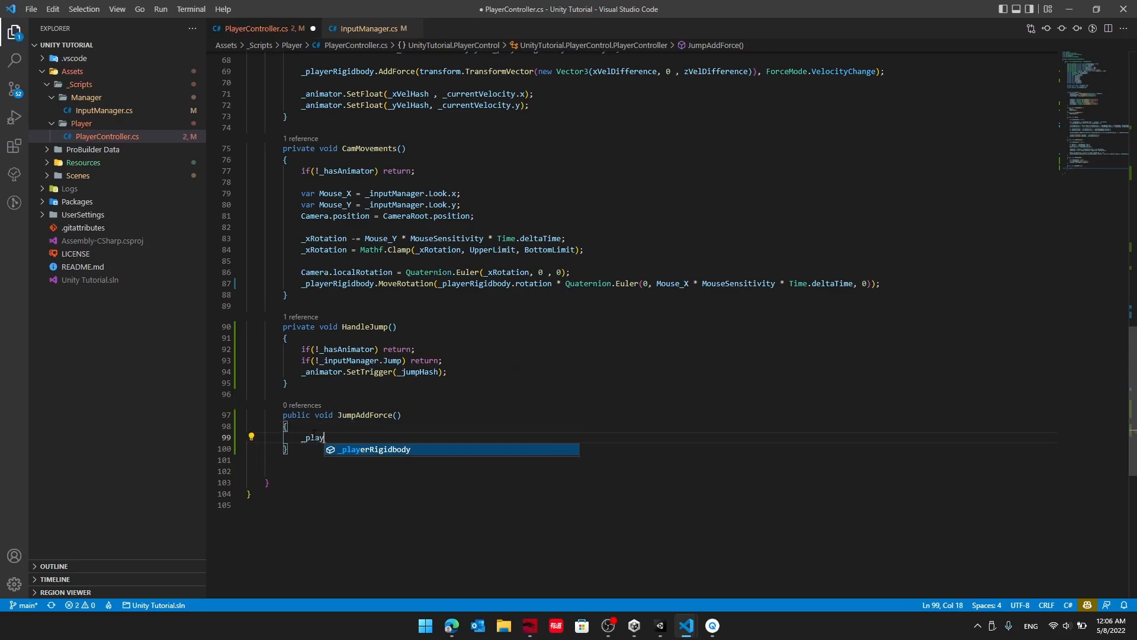
pyautogui.write('erRigidbody.A')
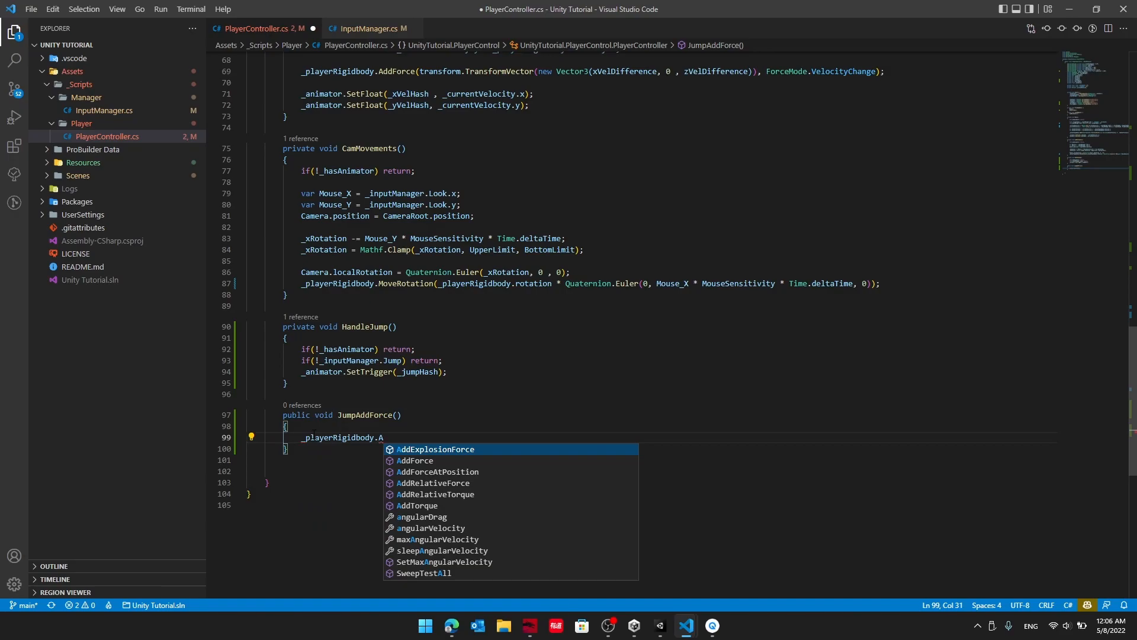
pyautogui.press('Down')
pyautogui.press('Tab')
pyautogui.write('(Vector3.u')
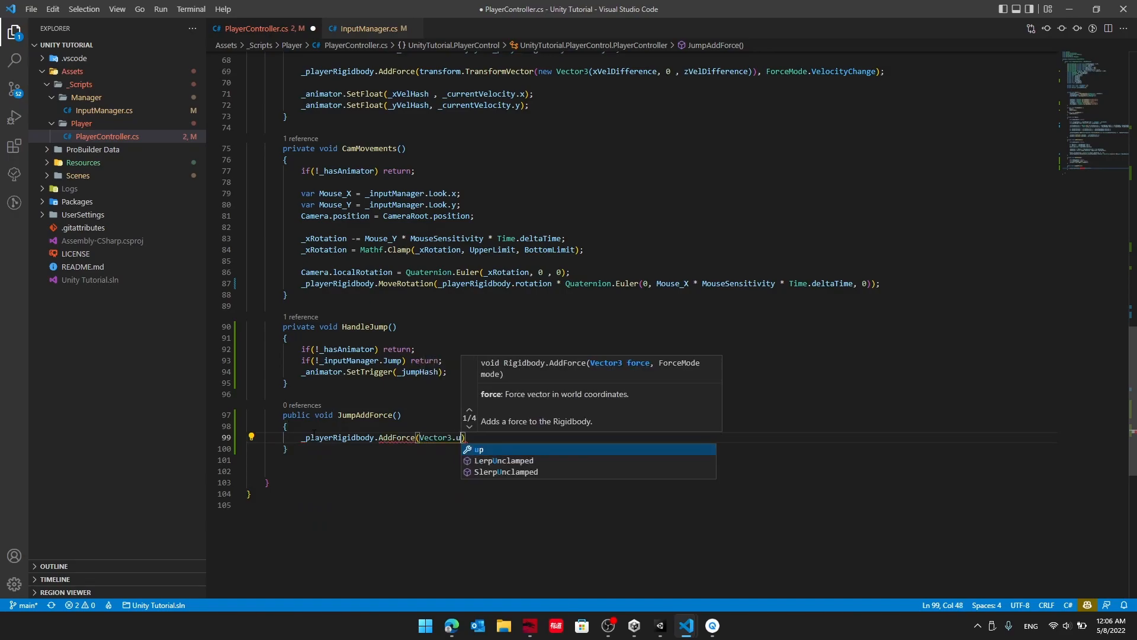
pyautogui.write('p * ')
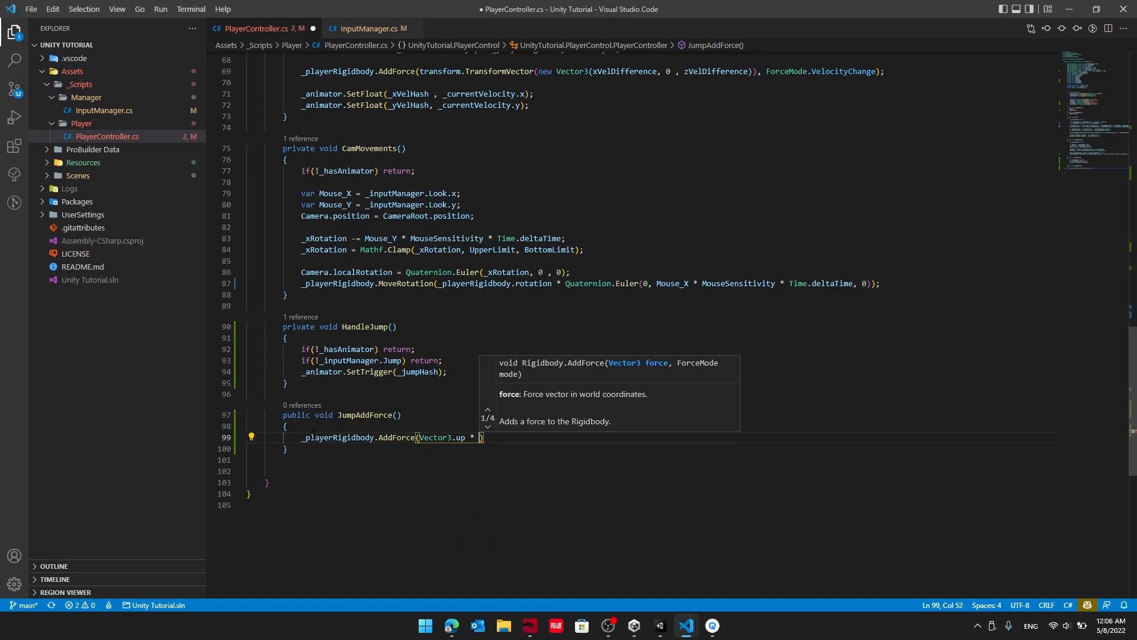
pyautogui.write('JumpFactor, ForceMode')
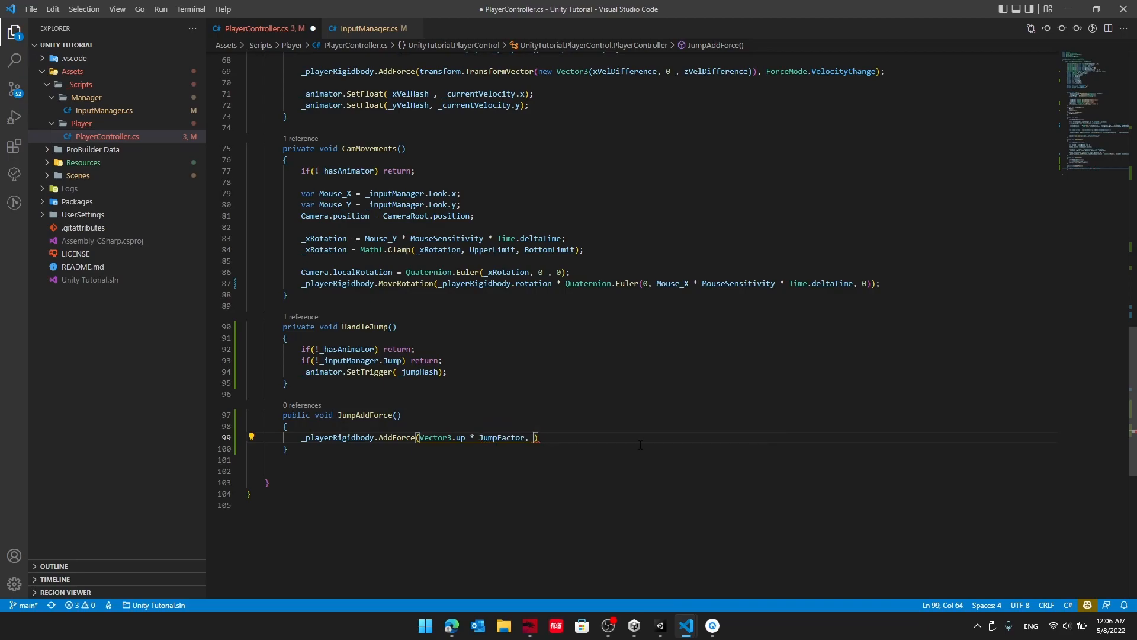
pyautogui.write('.Impulse)')
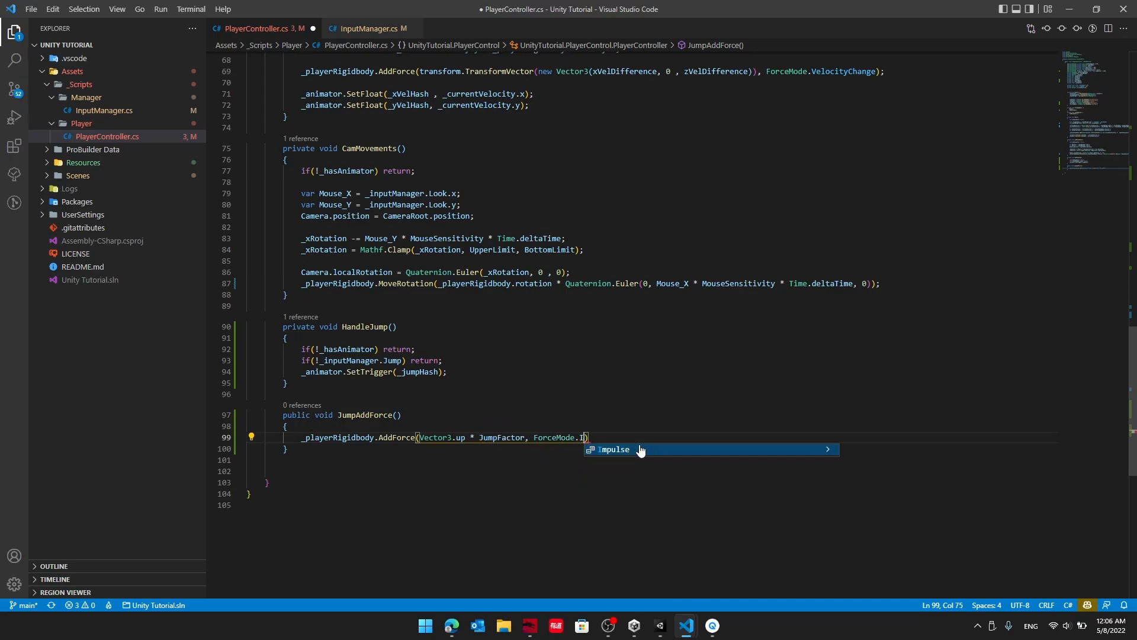
pyautogui.write(';')
pyautogui.hotkey('ctrl', 's')
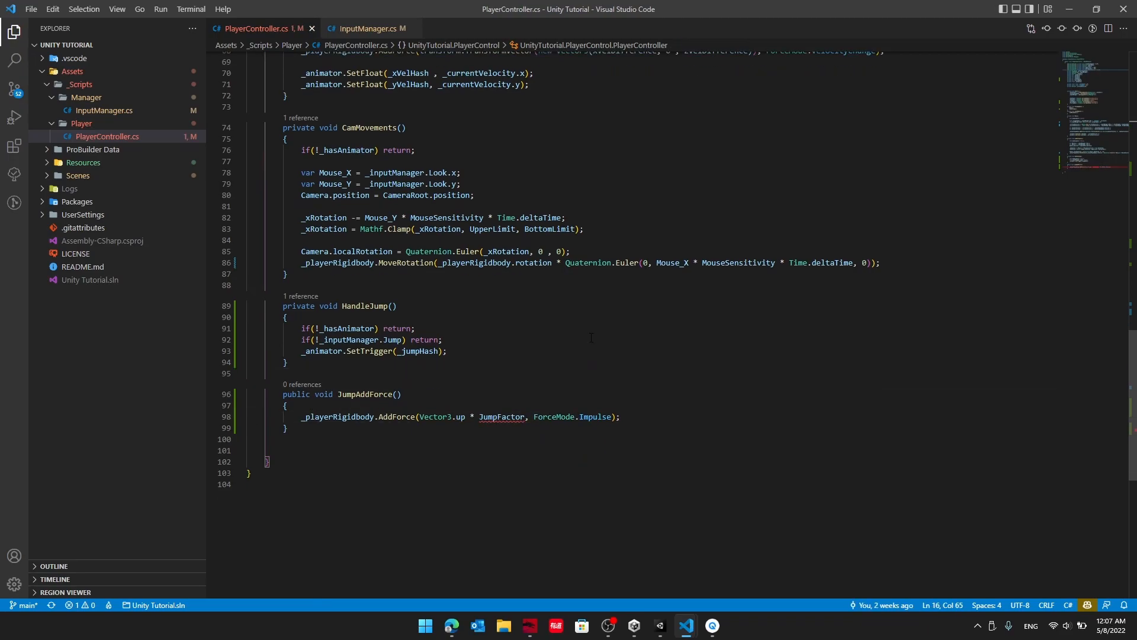
# Below the MouseSensitivity field, declare a SerializeField private float JumpFactor with a default value of 260f.
pyautogui.scroll(15, 594, 340)
pyautogui.click(560, 281)
pyautogui.press('Return')
pyautogui.write('[')
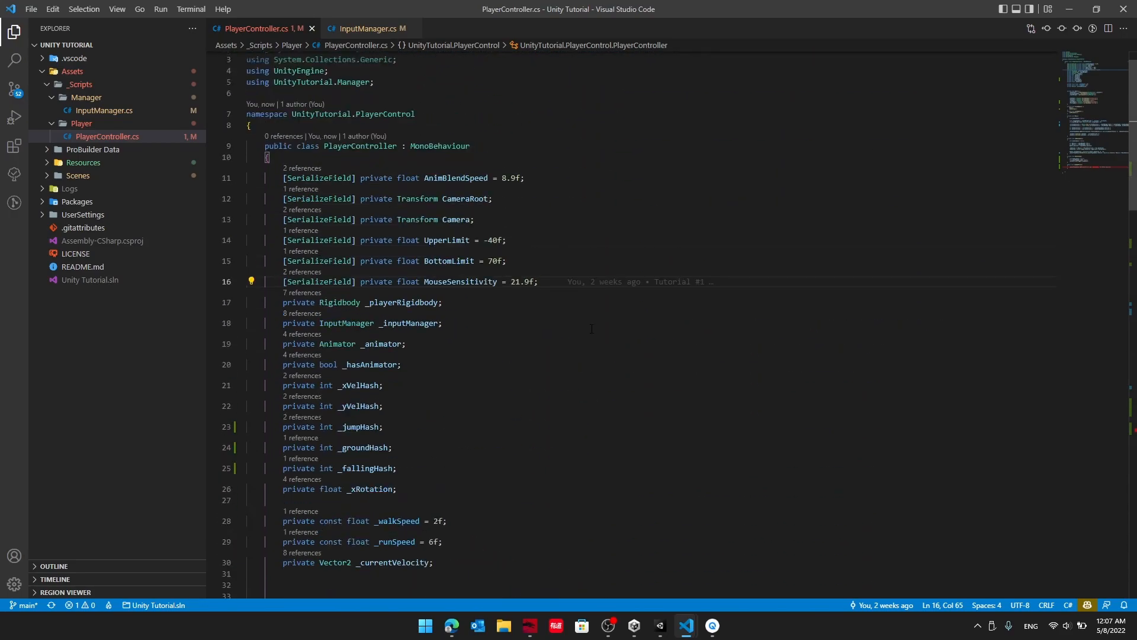
pyautogui.write('SerializeField}')
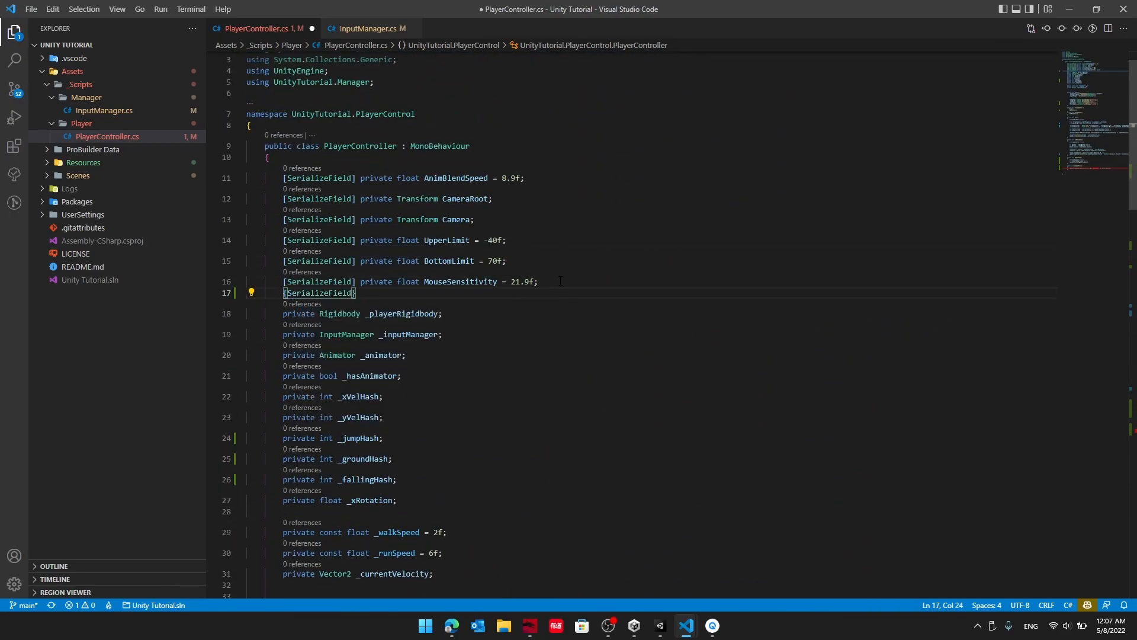
pyautogui.write(' private float ')
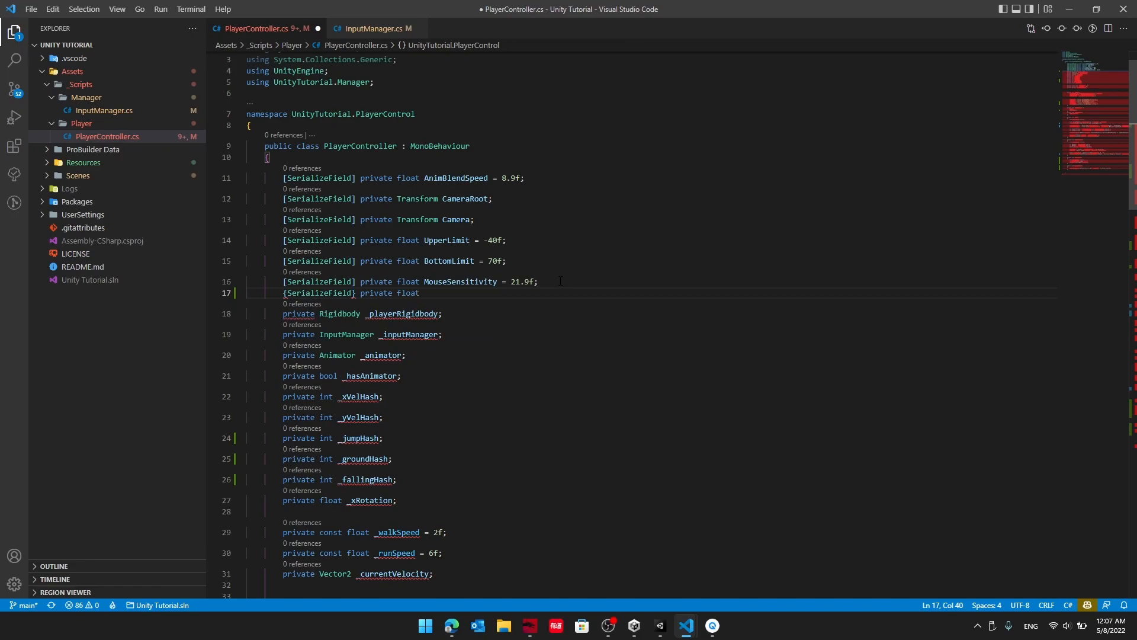
pyautogui.write('Jum')
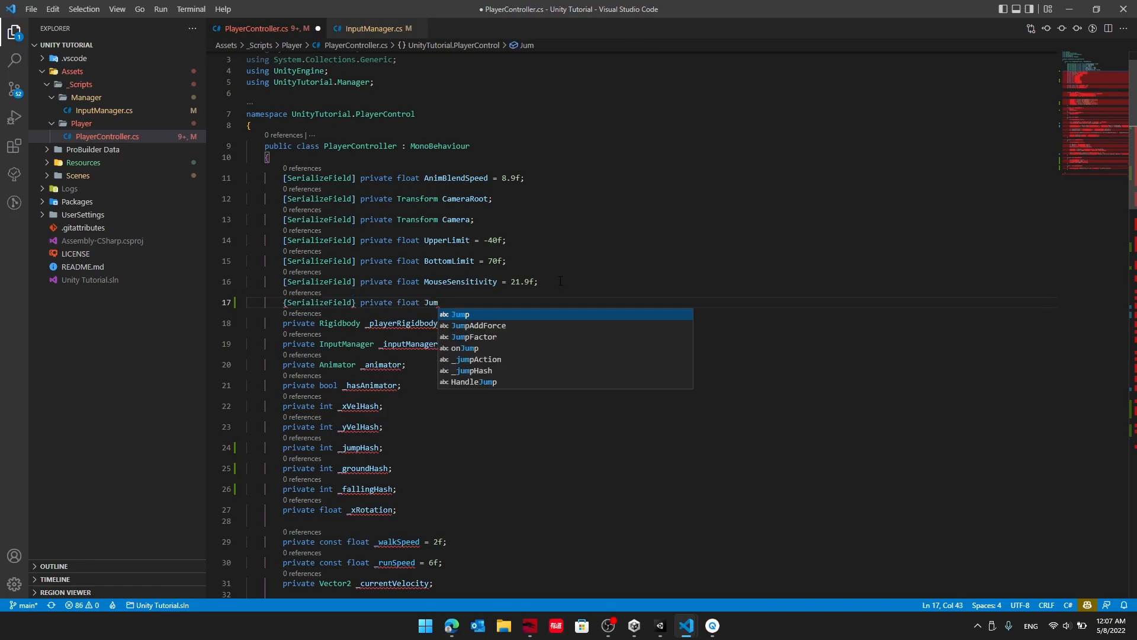
pyautogui.press('Down')
pyautogui.press('Tab')
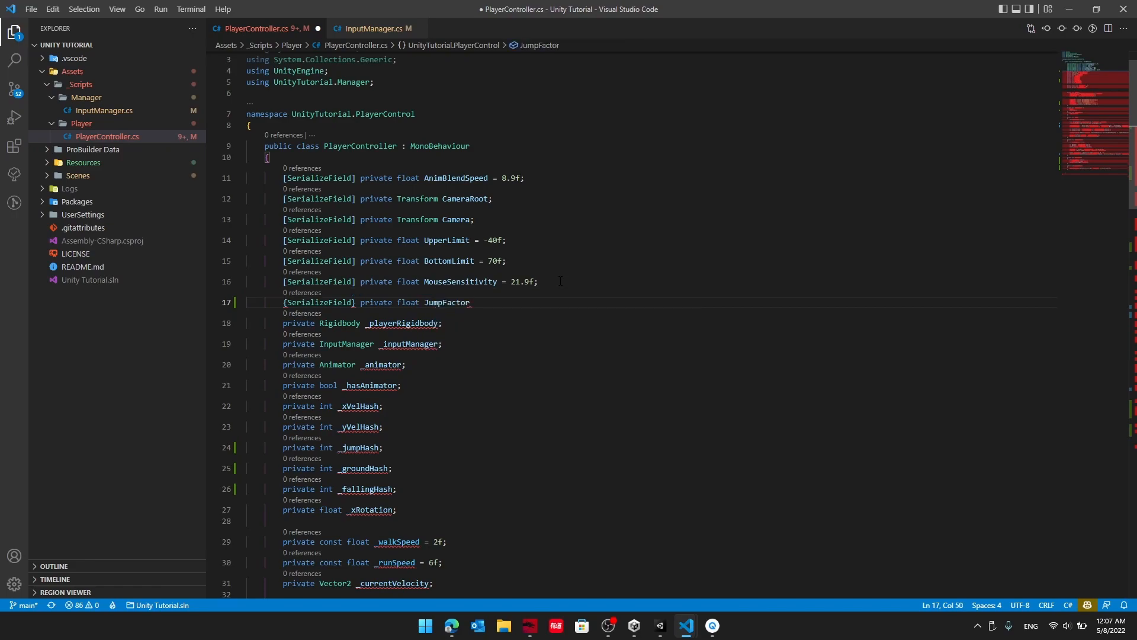
pyautogui.write('= 260f;')
# Save the script and replace the closing brace of JumpFactor's SerializeField attribute with a square bracket.
pyautogui.click(444, 344)
pyautogui.hotkey('ctrl', 's')
pyautogui.click(356, 303)
pyautogui.press('BackSpace')
pyautogui.write(']')
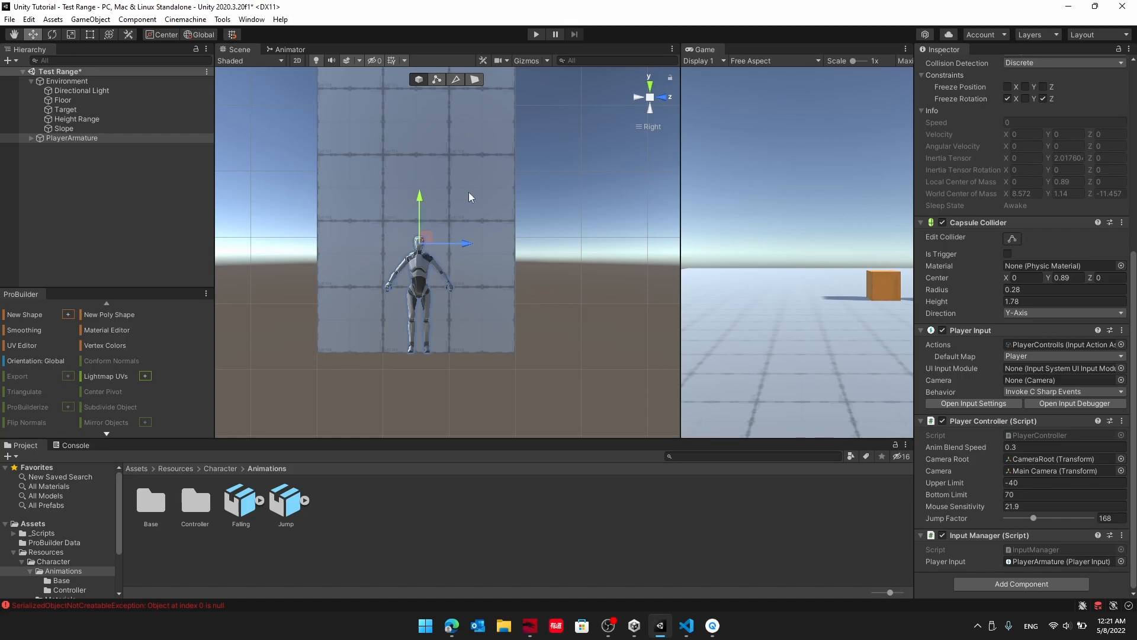
# In Unity, set the Player Controller's Jump Factor to 148, enter play mode, and make the character jump.
pyautogui.moveTo(1037, 525); pyautogui.dragTo(1031, 526)
pyautogui.click(537, 34)
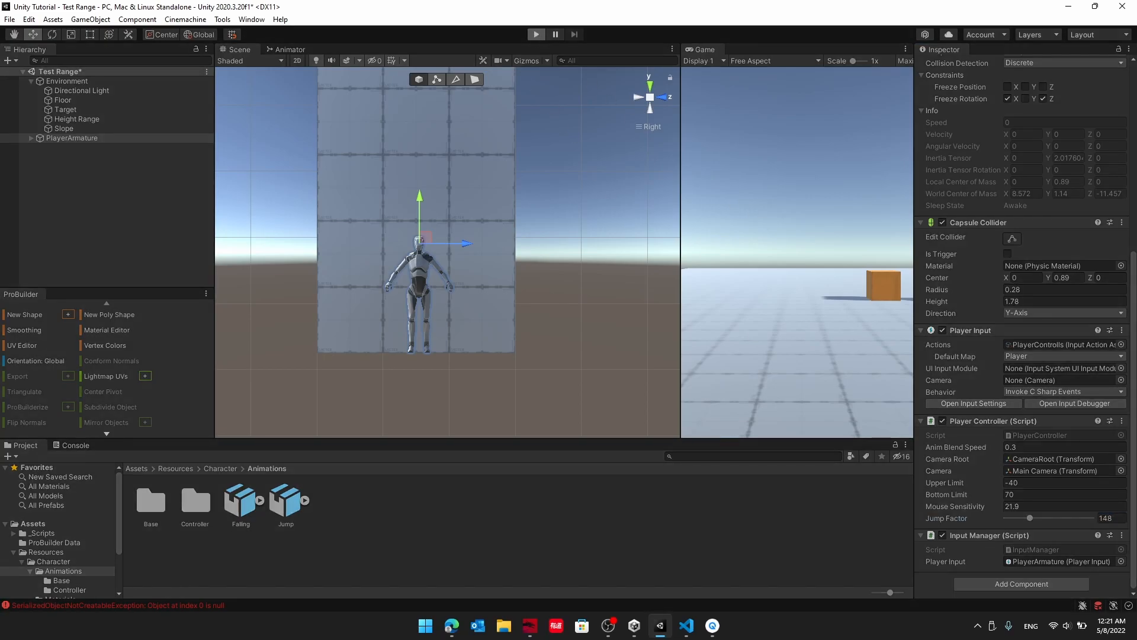
pyautogui.press('space')
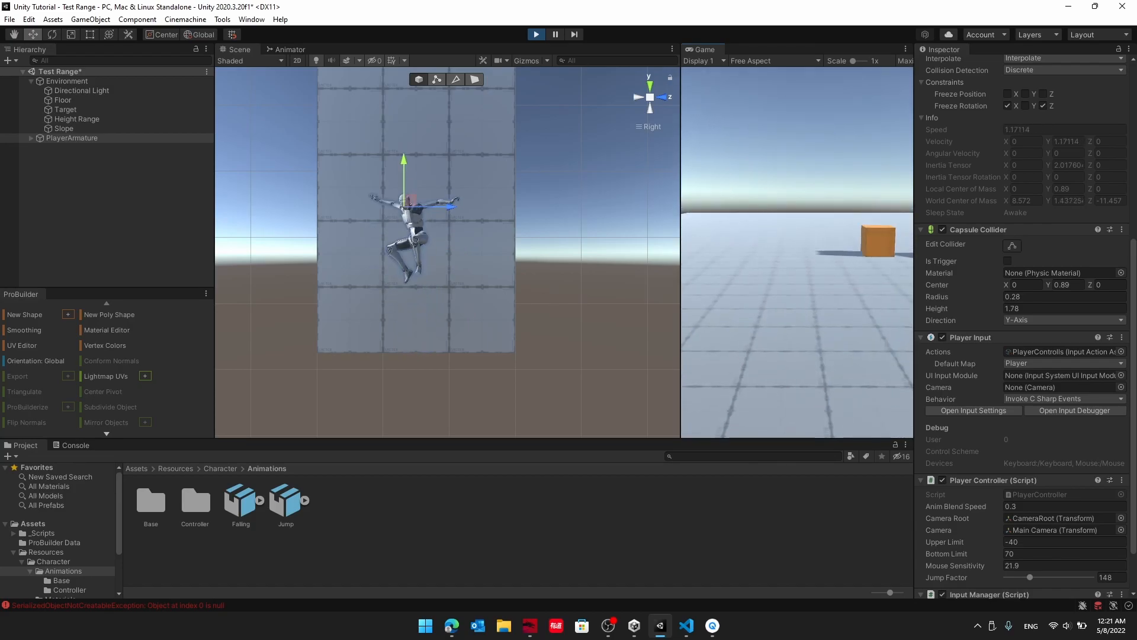
pyautogui.press('space')
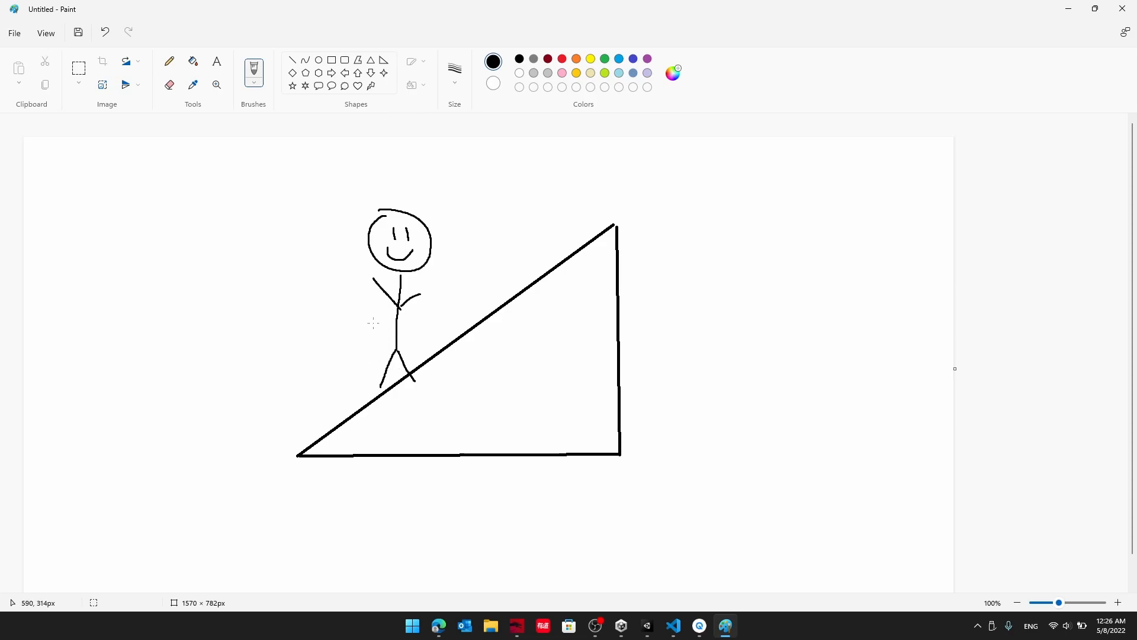
# In Paint, sketch an arrow pointing down the slope beside the stick figure and an upward arrow above its head.
pyautogui.moveTo(334, 345); pyautogui.dragTo(348, 355)
pyautogui.moveTo(400, 159); pyautogui.dragTo(400, 160)
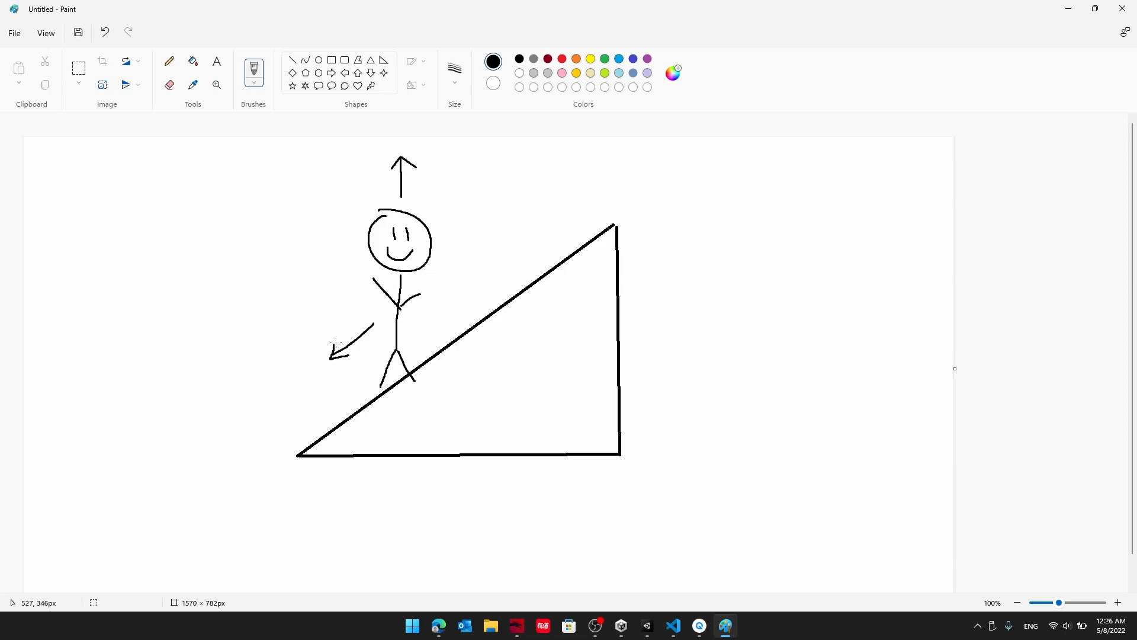
pyautogui.moveTo(336, 332)
pyautogui.mouseDown()
pyautogui.moveTo(350, 352)
pyautogui.moveTo(373, 343)
pyautogui.mouseUp()
# In Visual Studio Code, add _playerRigidbody.AddForce(-_playerRigidbody.velocity.y * Vector3.up, ForceMode.VelocityChange); as the first statement of JumpAddForce().
pyautogui.hotkey('alt', 'Tab')
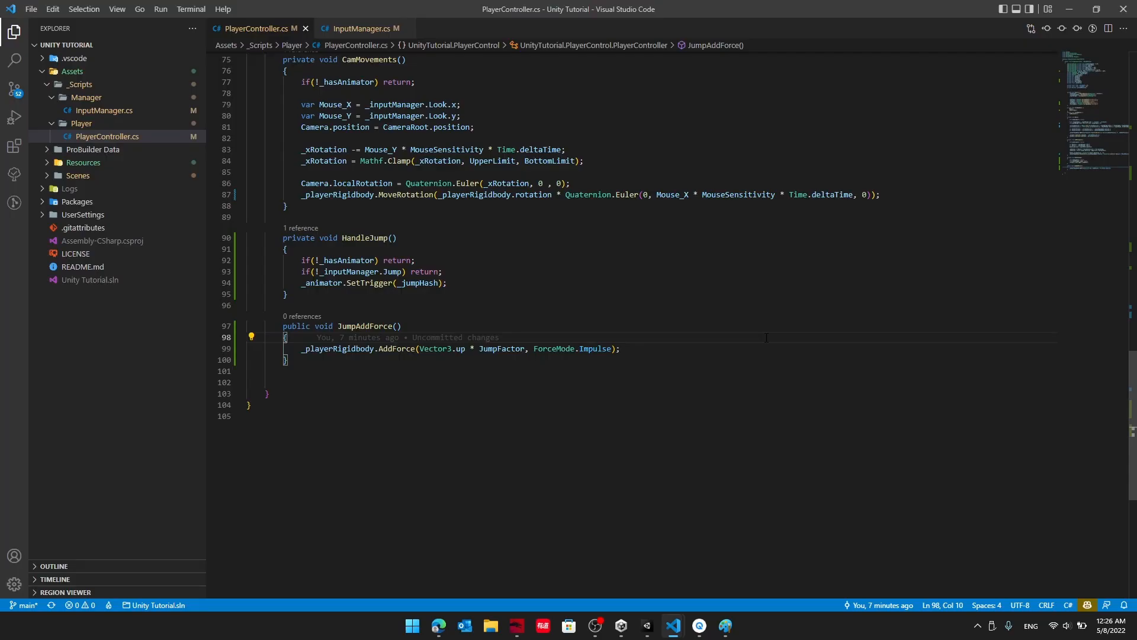
pyautogui.press('Return')
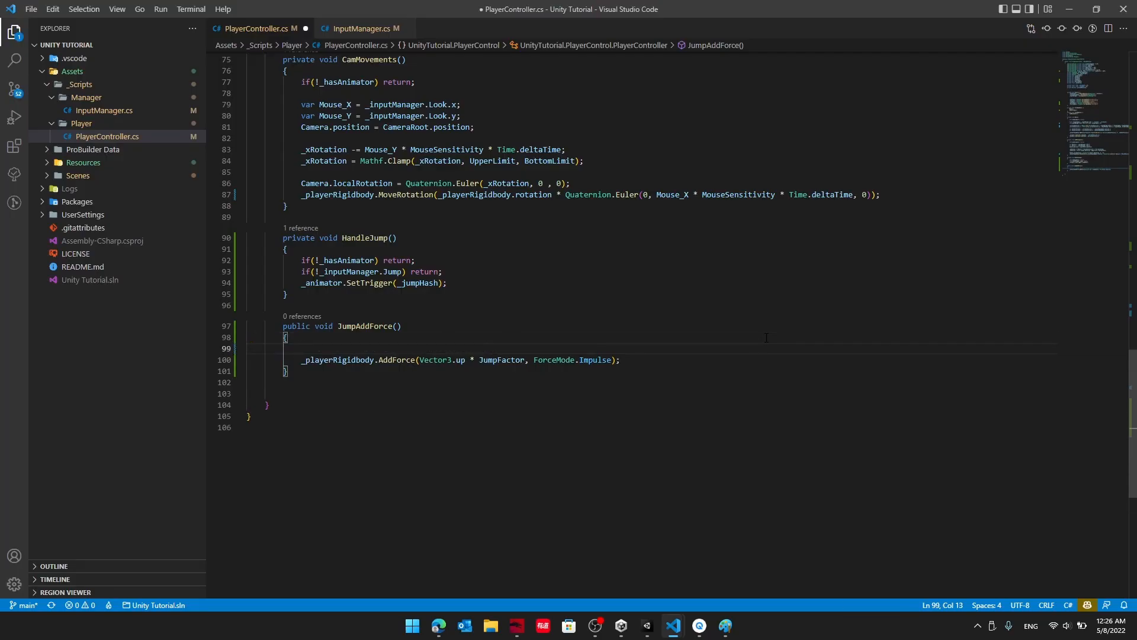
pyautogui.write('_')
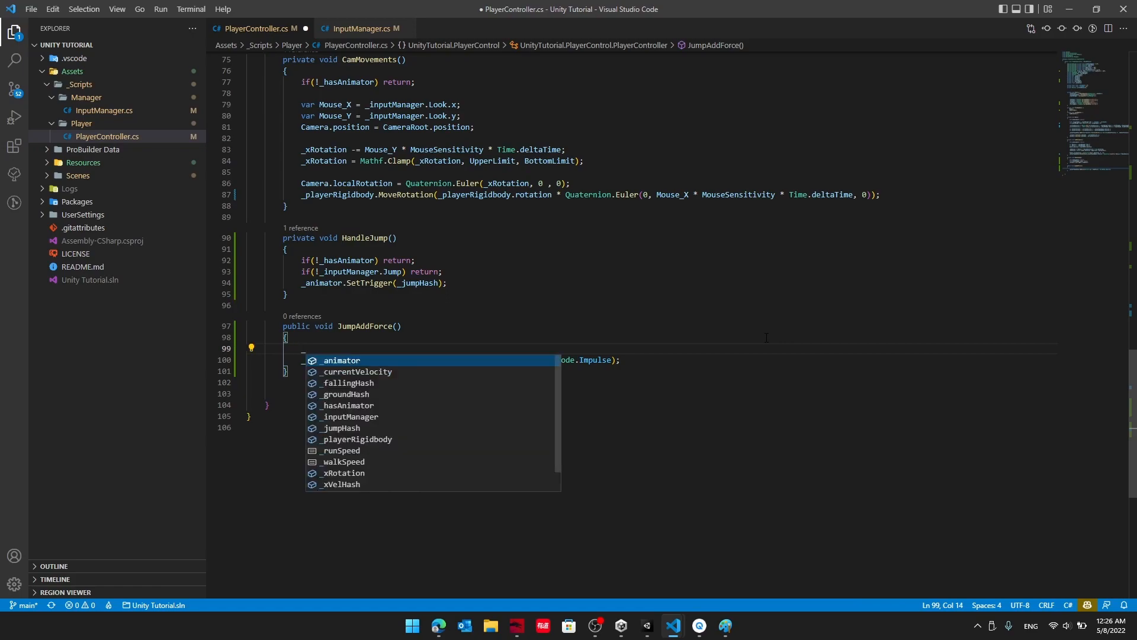
pyautogui.write('playerRigidbody.AddForce')
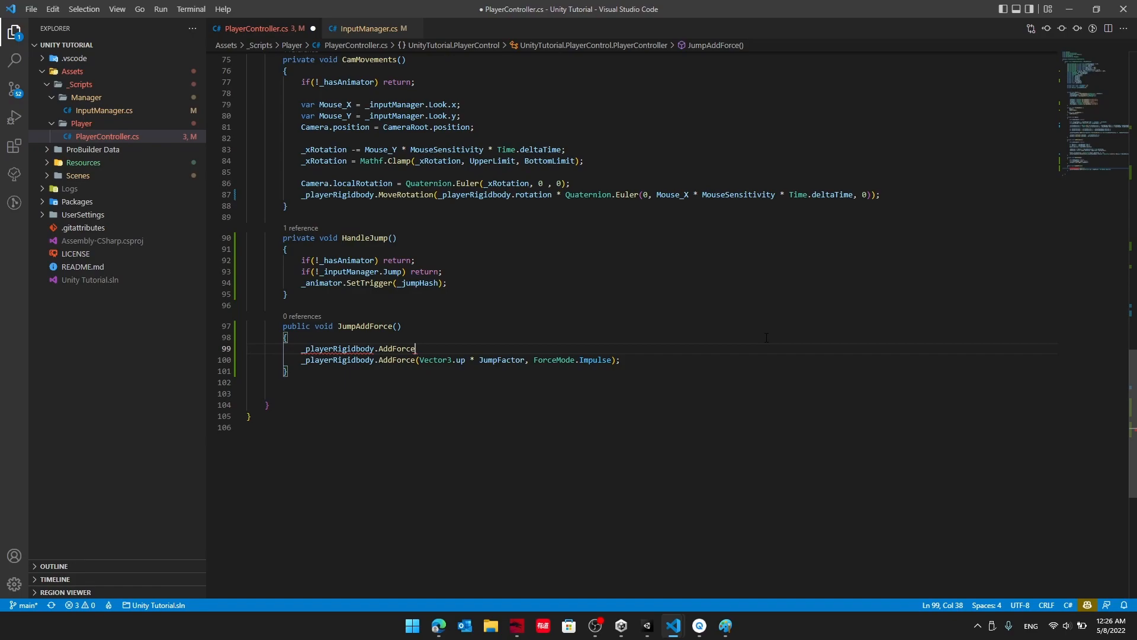
pyautogui.write('(-_playerRigidbody.velocity.y)')
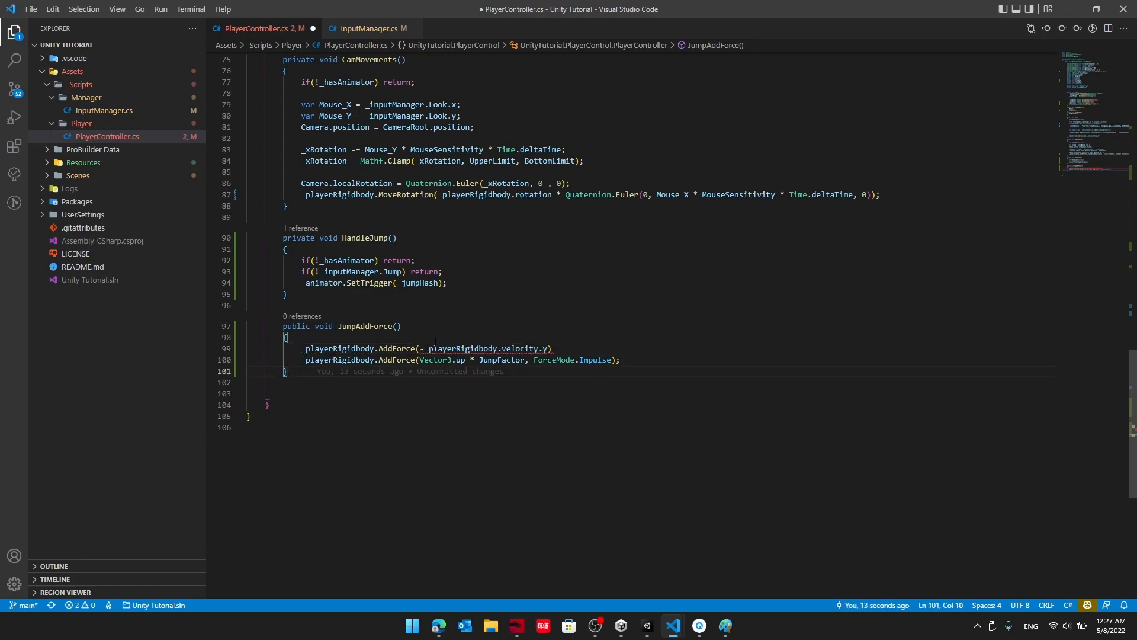
pyautogui.moveTo(424, 348); pyautogui.dragTo(547, 349)
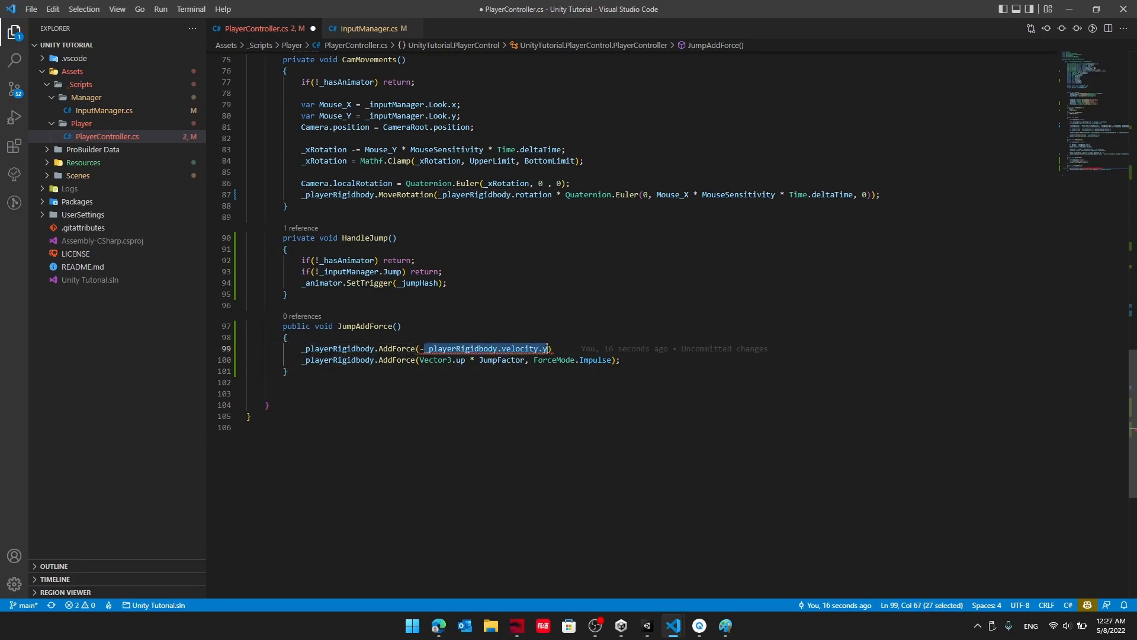
pyautogui.press('Escape')
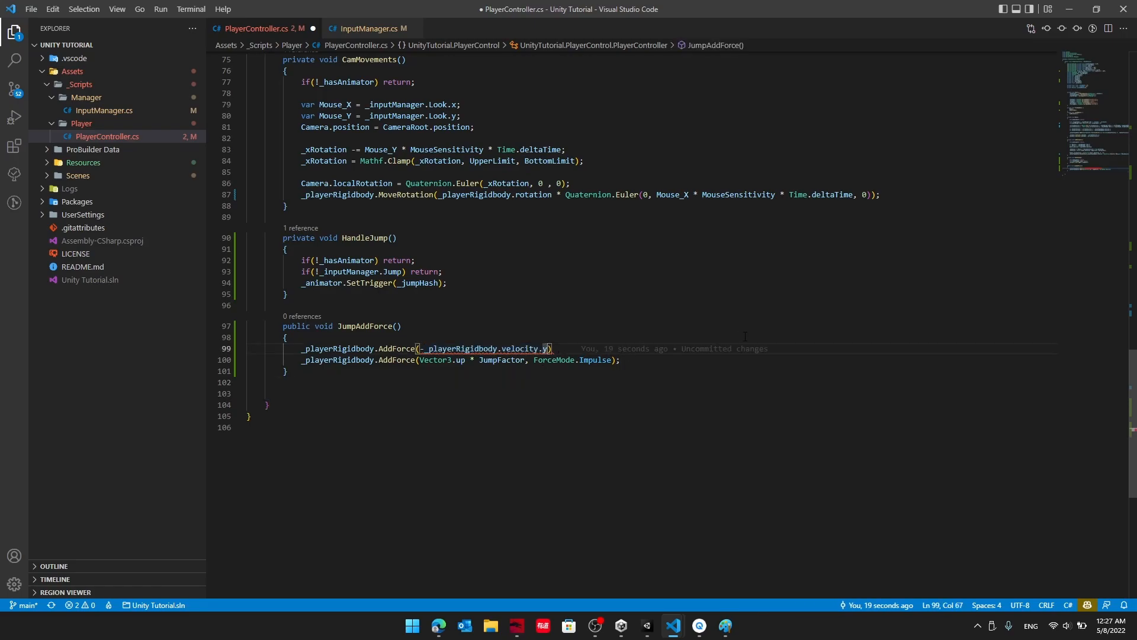
pyautogui.write('* ')
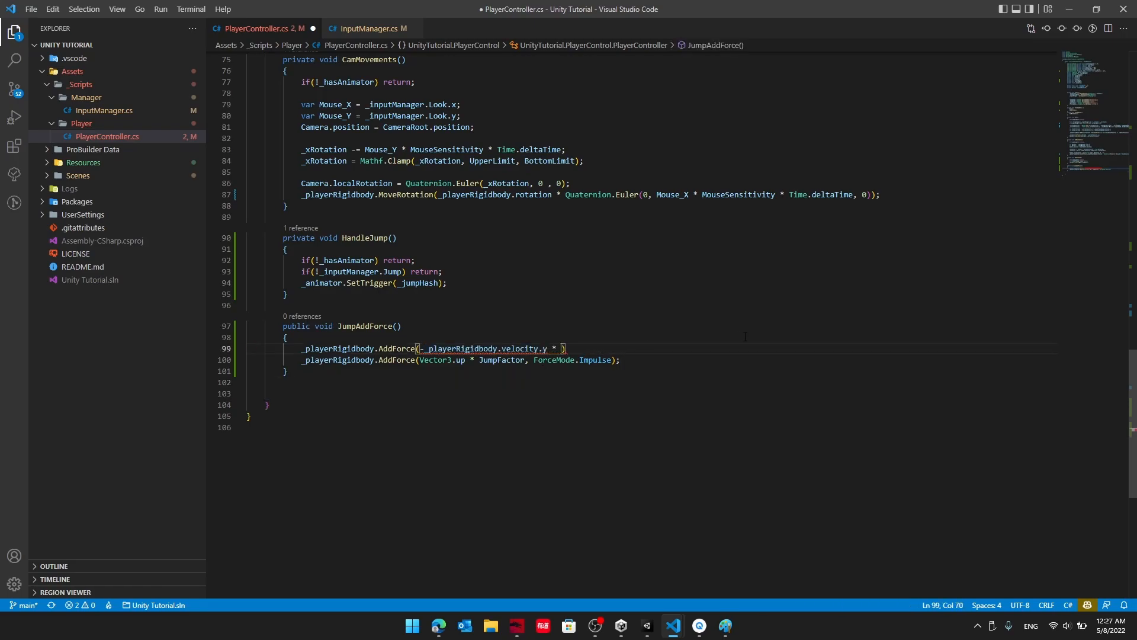
pyautogui.write('Vector3.up, ForceMode.VelocityChange')
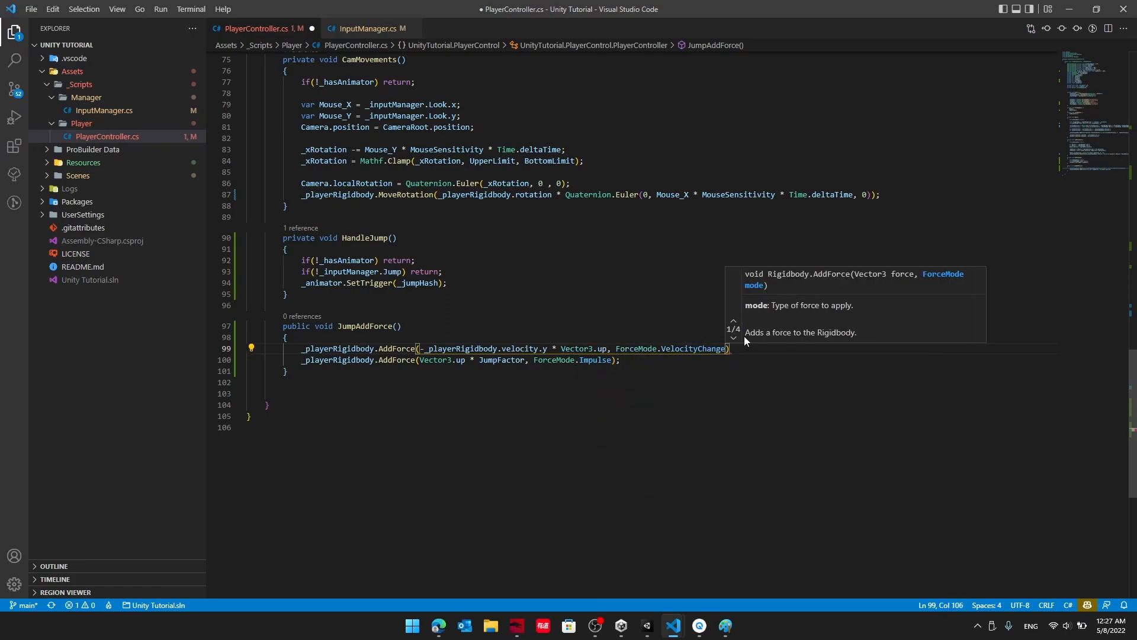
pyautogui.click(745, 349)
pyautogui.write(';')
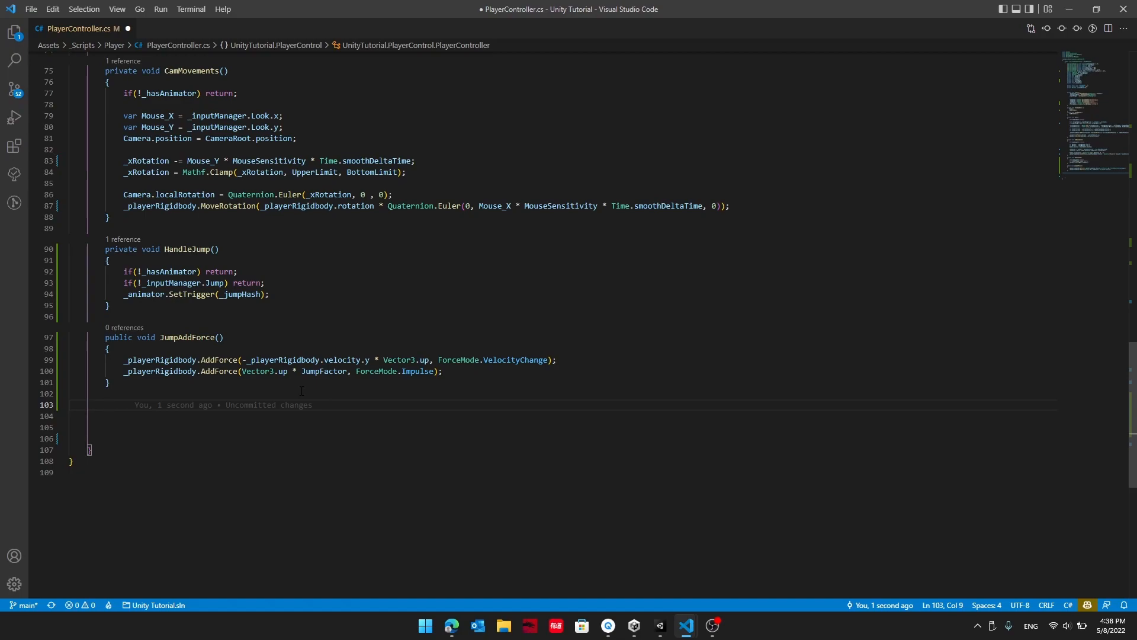
# Below JumpAddForce(), declare a private void SampleGround() method with an empty braced body.
pyautogui.write('pr')
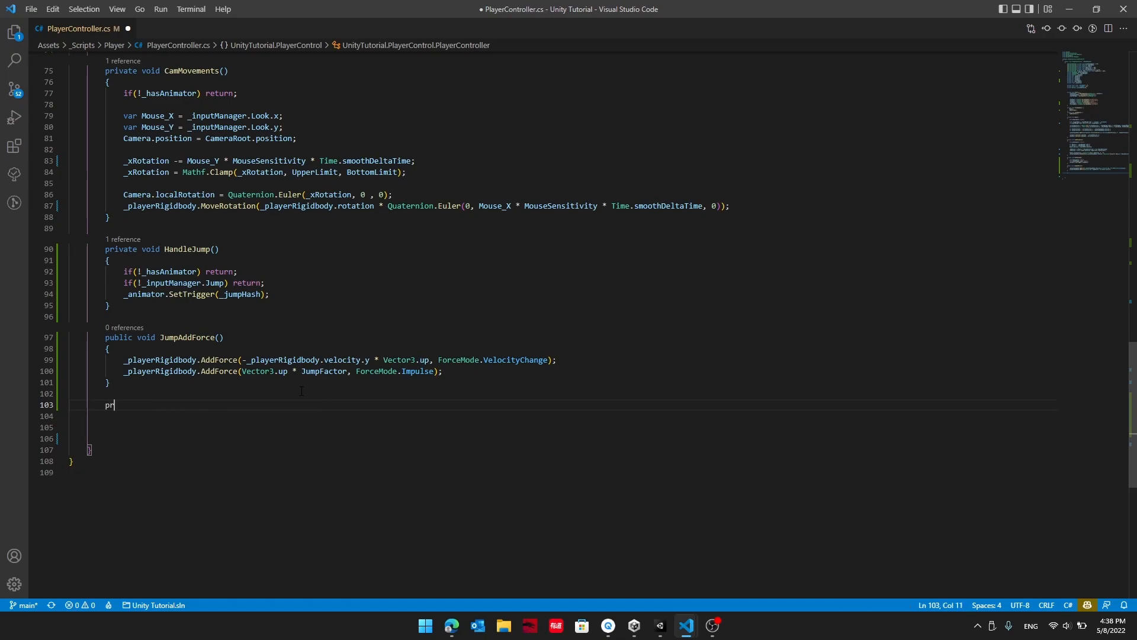
pyautogui.write('ivate void SampleGround()')
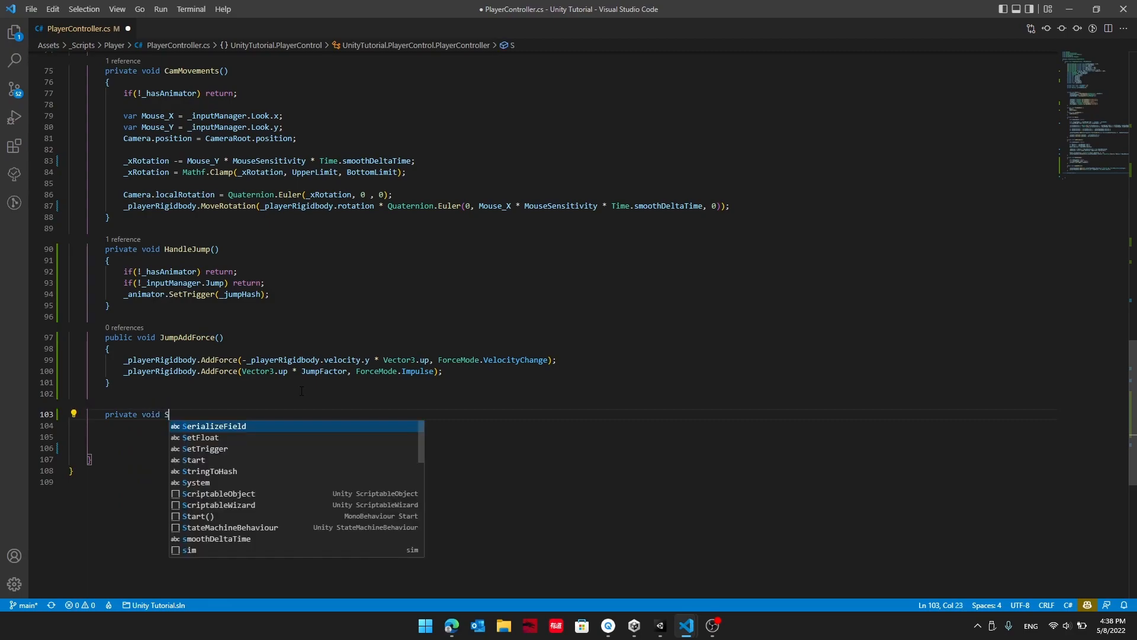
pyautogui.press('Return')
pyautogui.write('{')
pyautogui.press('Return')
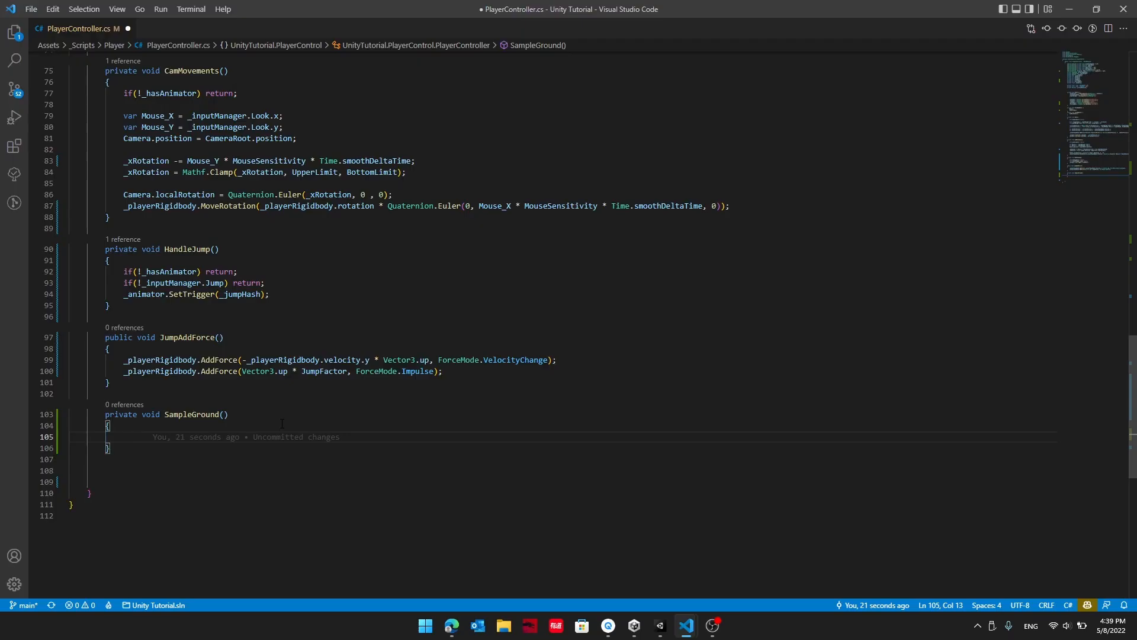
# In SampleGround(), add the guard statement if(!_hasAnimator) return; followed by a blank line.
pyautogui.write('if(!')
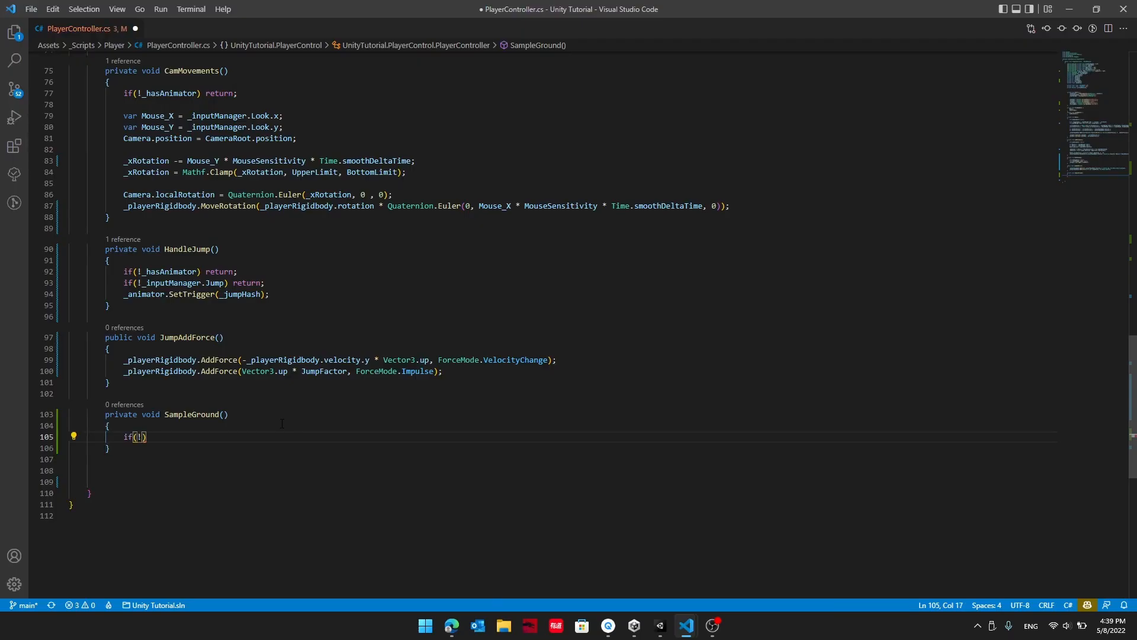
pyautogui.write('_hasAnimator) return;')
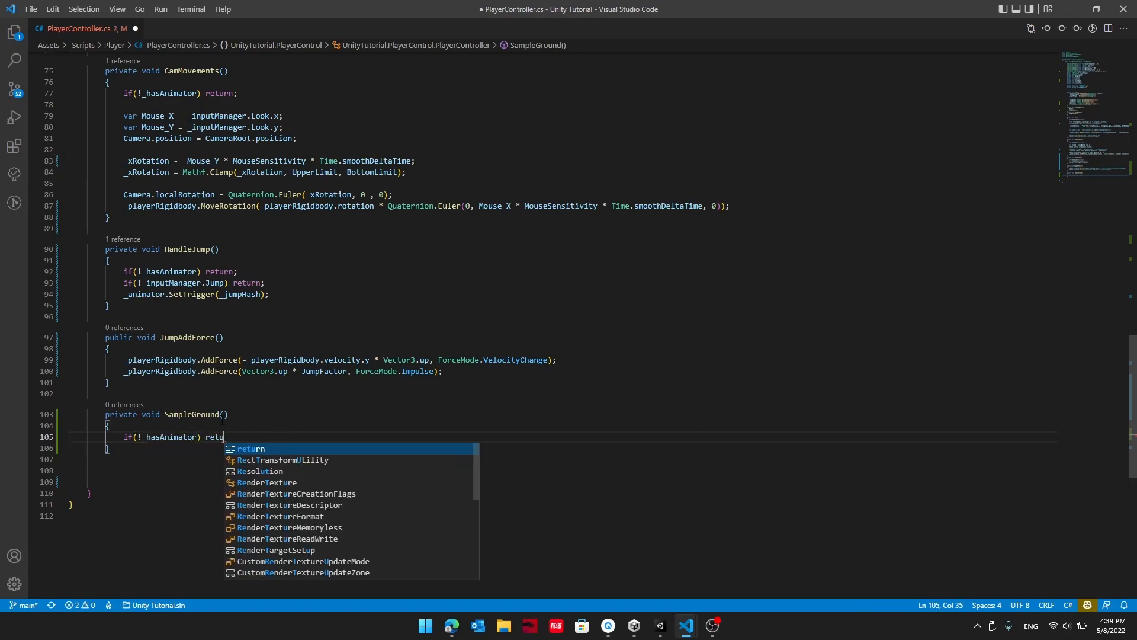
pyautogui.press('Return')
pyautogui.press('Return')
# Below the guard, begin an if condition calling Physics.Raycast with _playerRigidbody.worldCenterOfMass as origin and Vector3.down as direction.
pyautogui.write('if(')
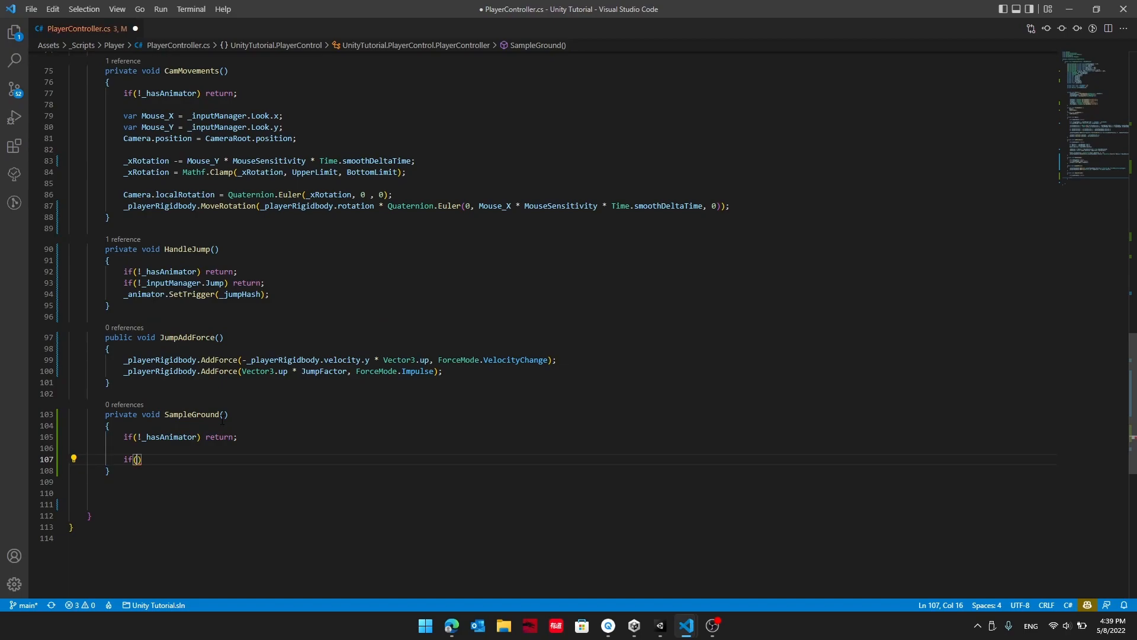
pyautogui.write('Physics.')
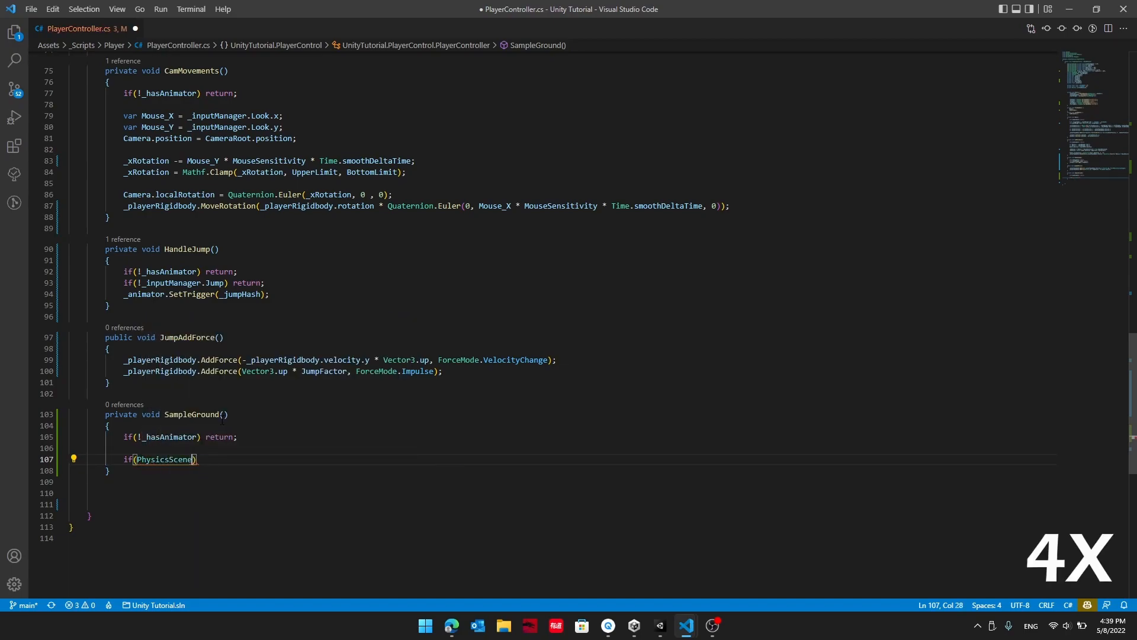
pyautogui.write('Raycast(')
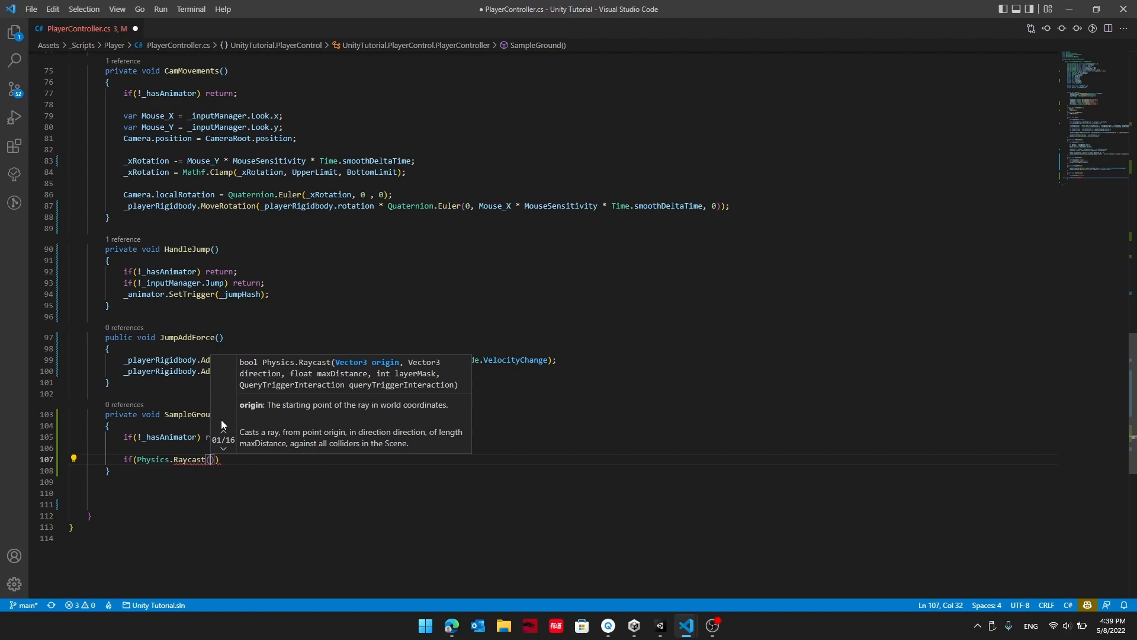
pyautogui.write('_')
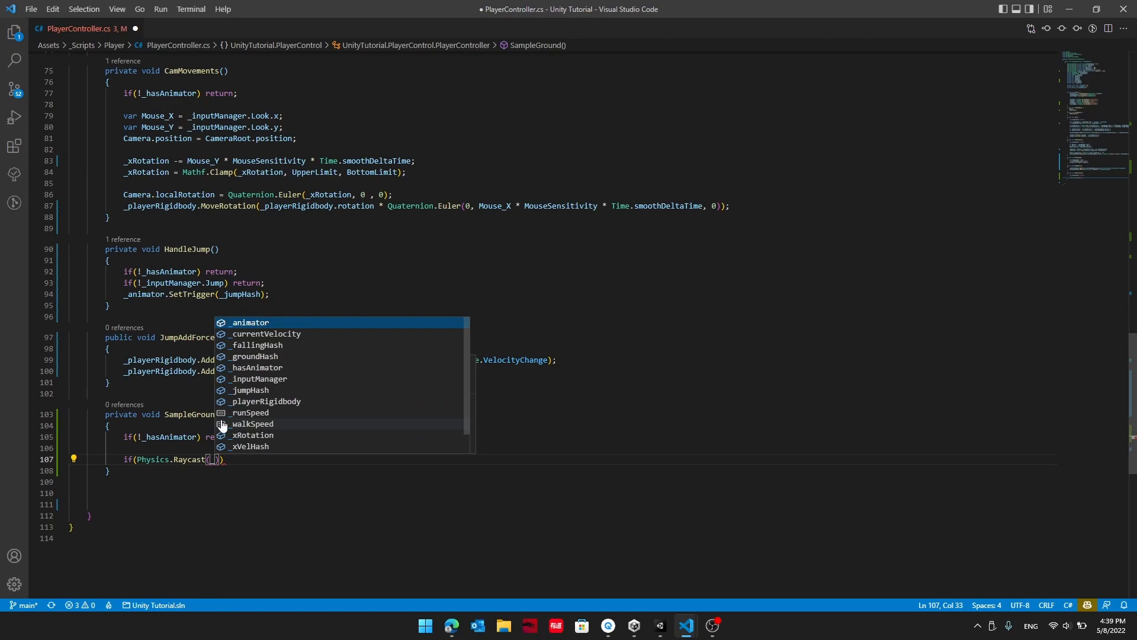
pyautogui.write('playerRigidbody.Wor')
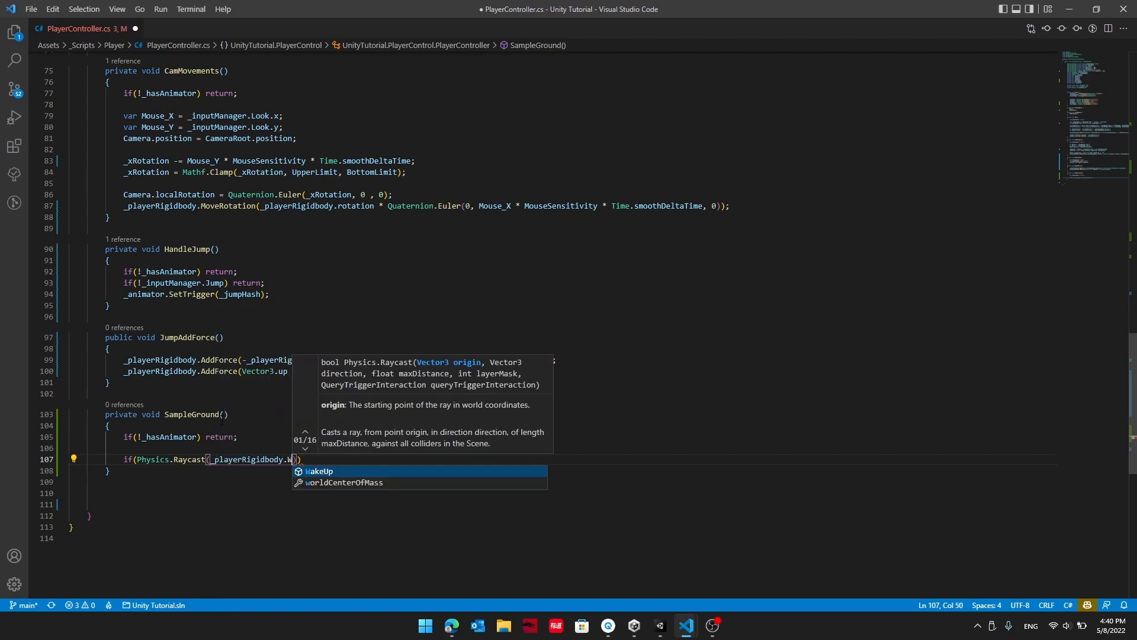
pyautogui.press('Tab')
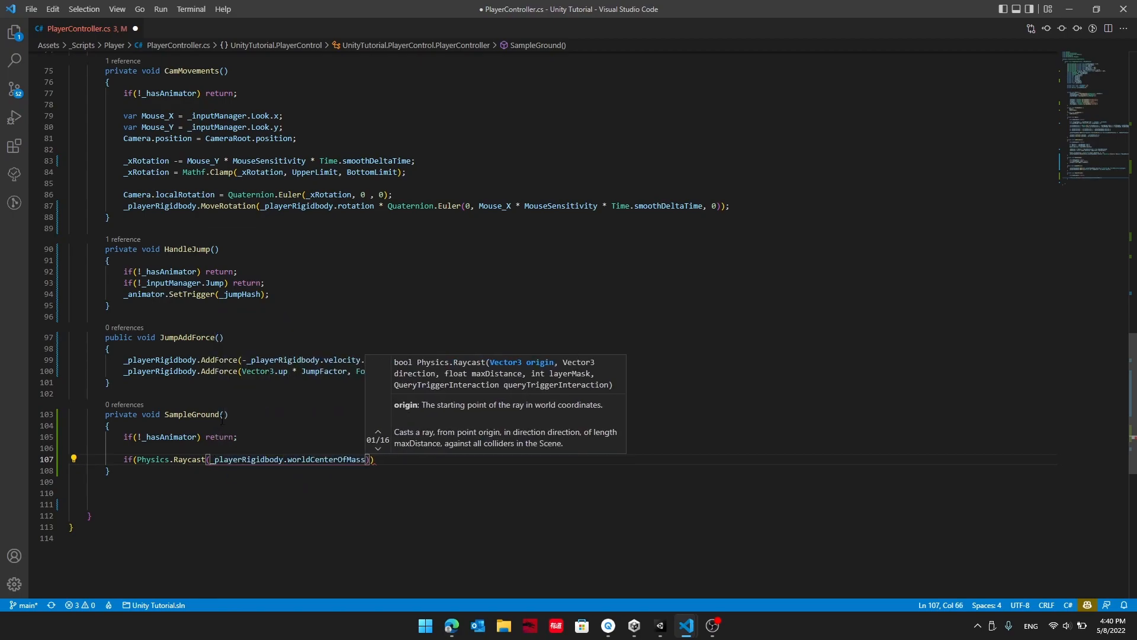
pyautogui.write(', Vector3')
pyautogui.press('Escape')
pyautogui.write('.down')
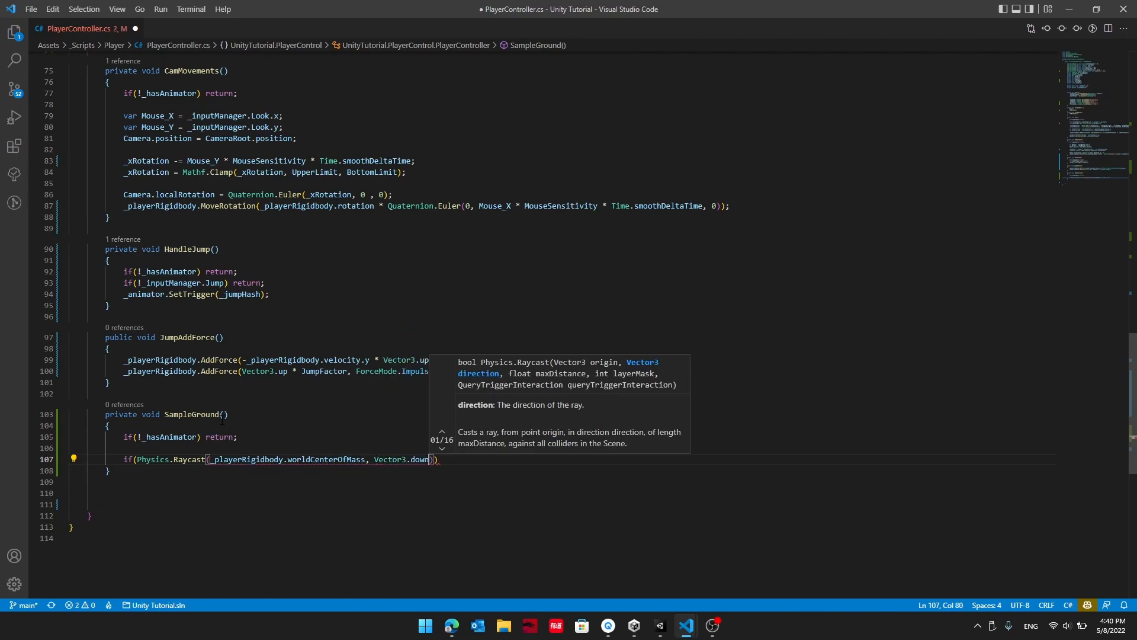
# Complete the raycast condition with out hitInfo, Dis2Ground + 0.1f and GroundCheck, add an empty braced body, and save the script.
pyautogui.write(', out hitInfo, Dis2Ground + 0.1f, Grou')
pyautogui.press('BackSpace')
pyautogui.press('BackSpace')
pyautogui.press('BackSpace')
pyautogui.press('BackSpace')
pyautogui.write('Ground')
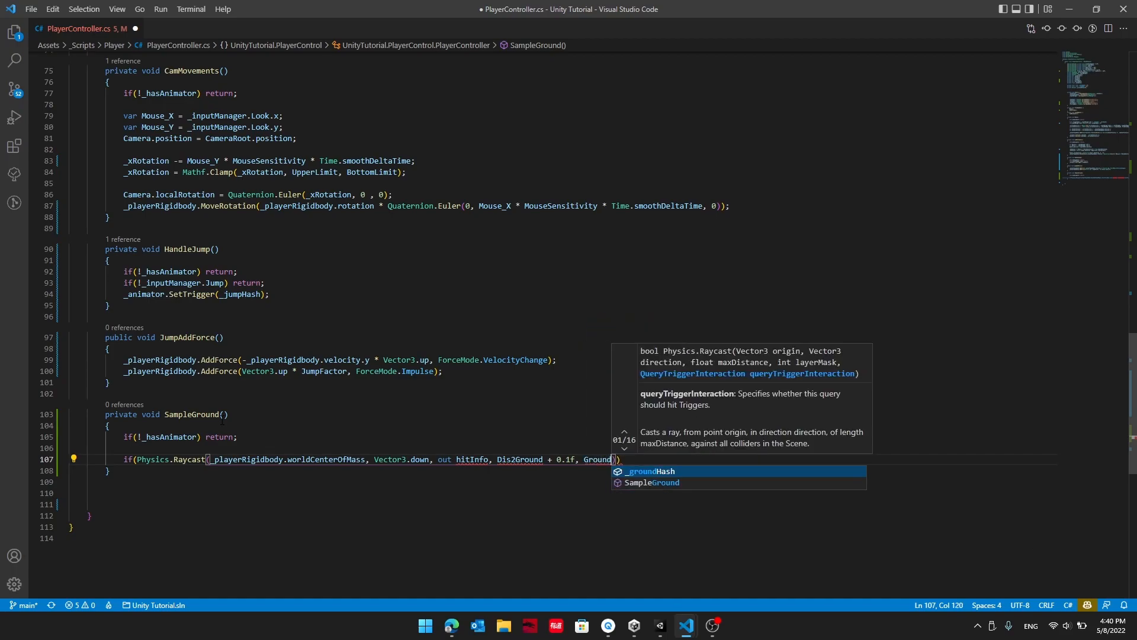
pyautogui.write('Check))')
pyautogui.press('Return')
pyautogui.write('{')
pyautogui.press('Return')
pyautogui.hotkey('ctrl', 's')
pyautogui.click(501, 446)
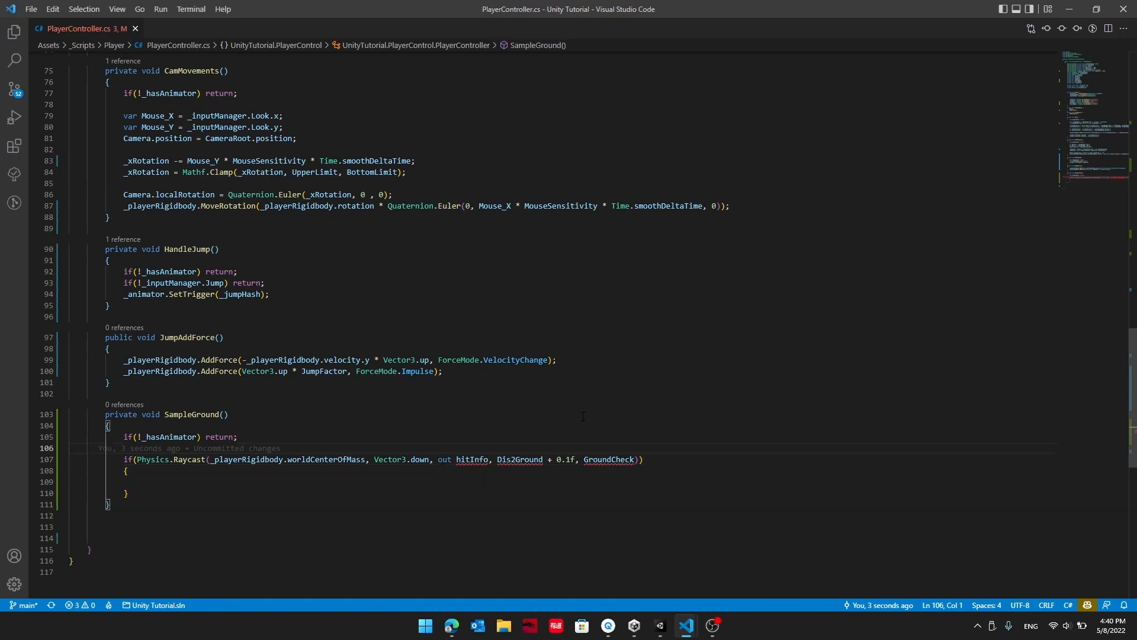
# Below the JumpFactor field, declare the serialized private fields float Dis2Ground = 0.8f and LayerMask GroundCheck.
pyautogui.scroll(20, 583, 416)
pyautogui.click(651, 330)
pyautogui.press('Return')
pyautogui.write('[SerializeField] private float Dis2Ground = ')
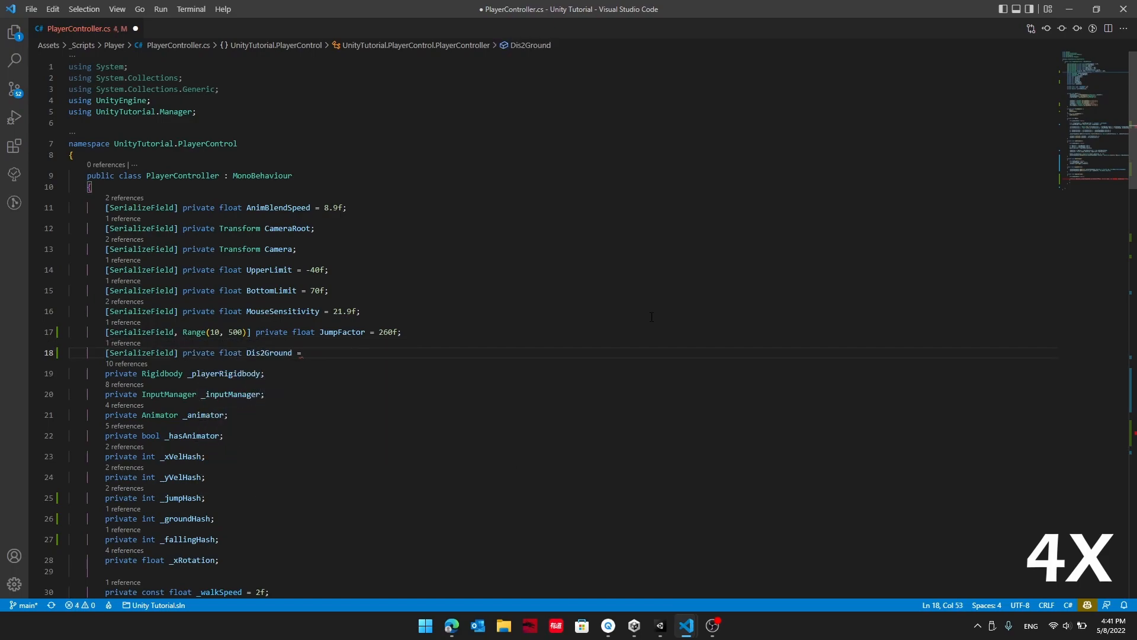
pyautogui.write('0.8f;')
pyautogui.press('Return')
pyautogui.write('[SerializeField]')
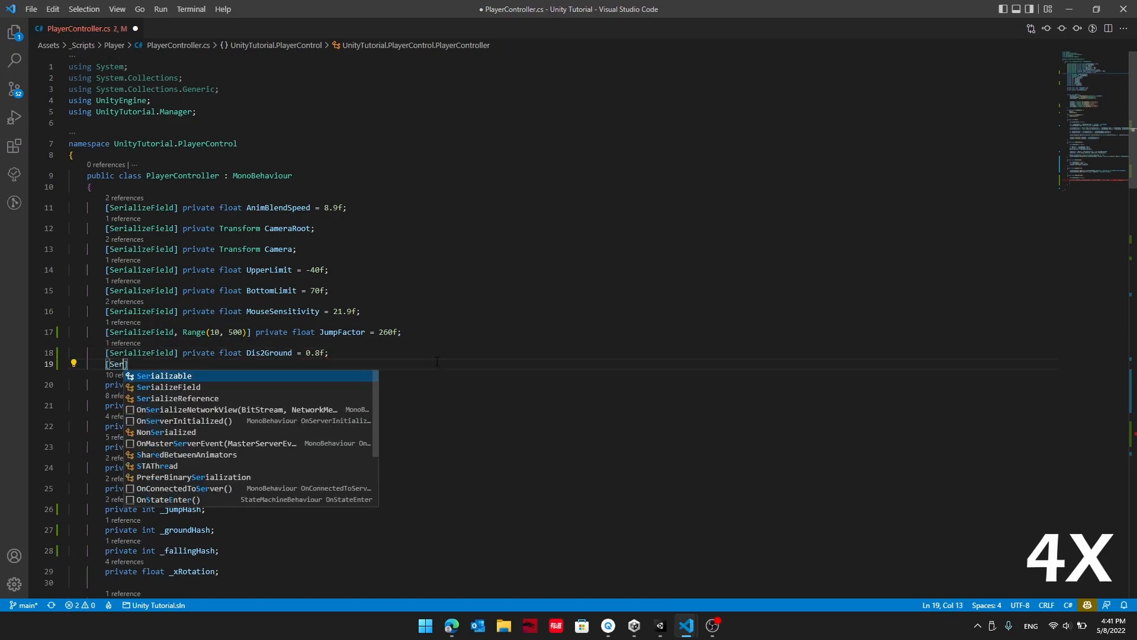
pyautogui.write(' private LayerMask Grou')
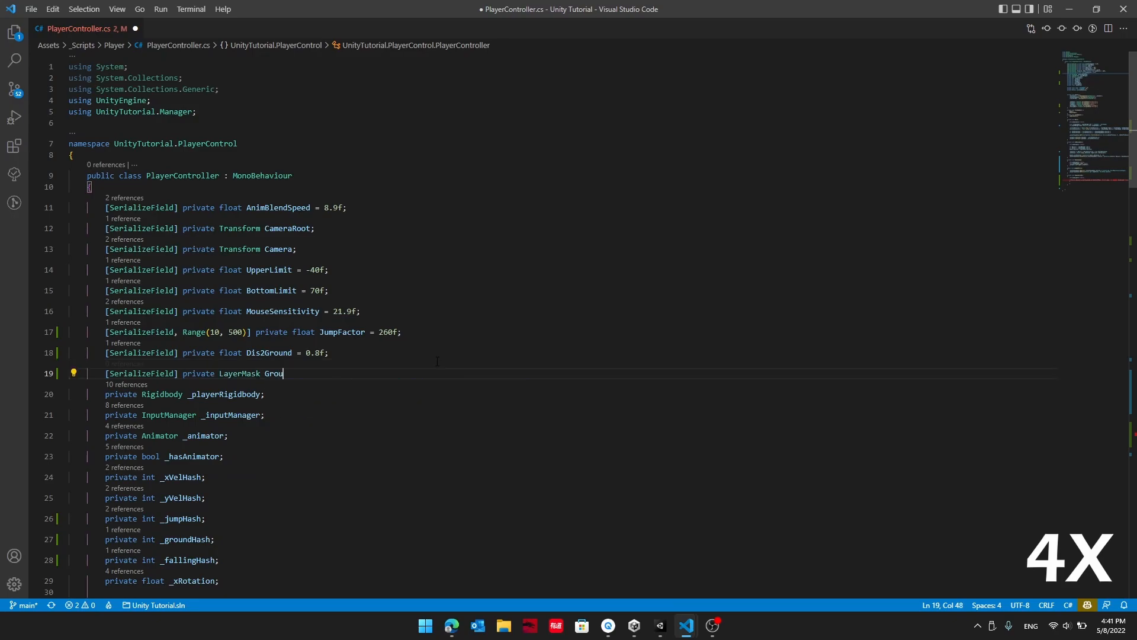
pyautogui.write('ndCheck;')
# In SampleGround(), declare RaycastHit hitInfo; directly above the raycast condition and save the script.
pyautogui.scroll(-20, 437, 361)
pyautogui.click(590, 270)
pyautogui.press('Return')
pyautogui.write('RaycastHit hit')
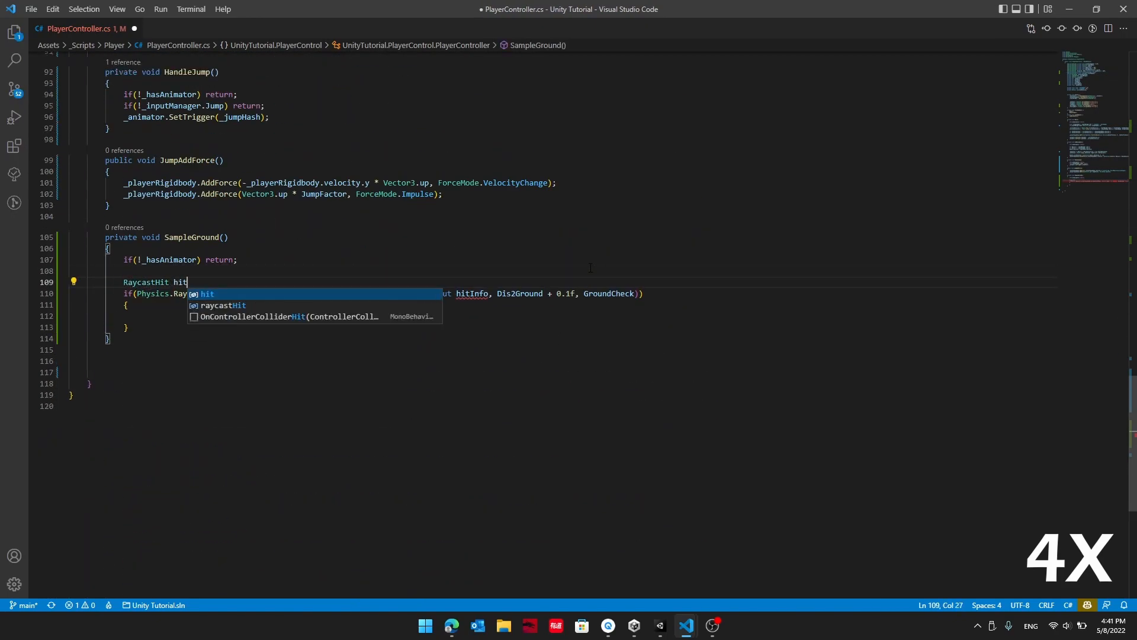
pyautogui.write('Info;')
pyautogui.click(375, 316)
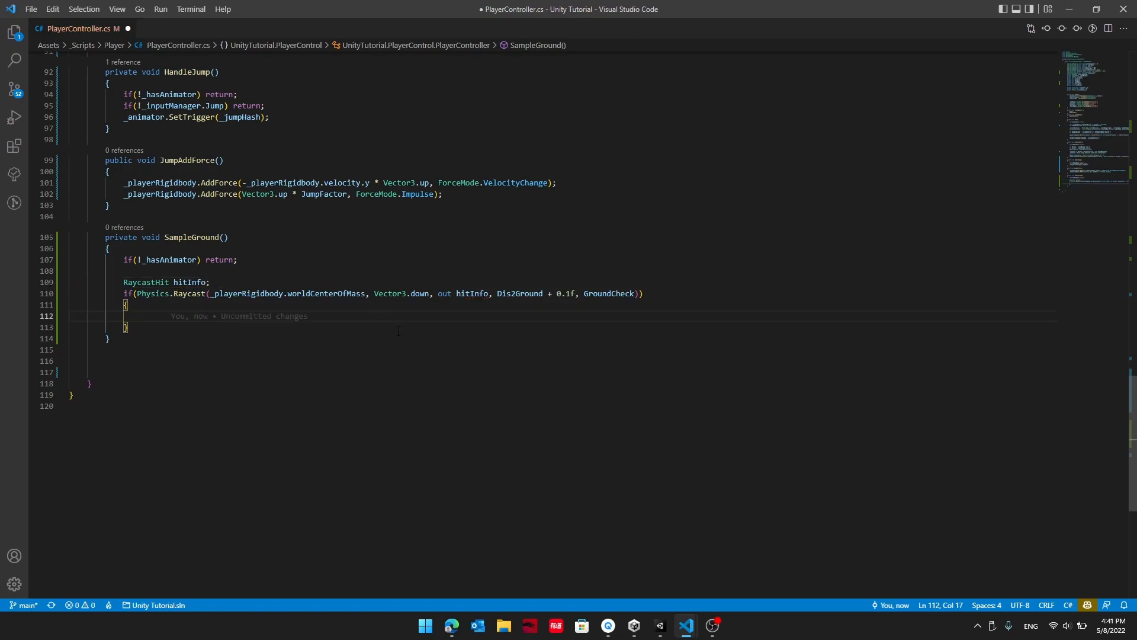
pyautogui.scroll(2, 399, 331)
pyautogui.hotkey('ctrl', 's')
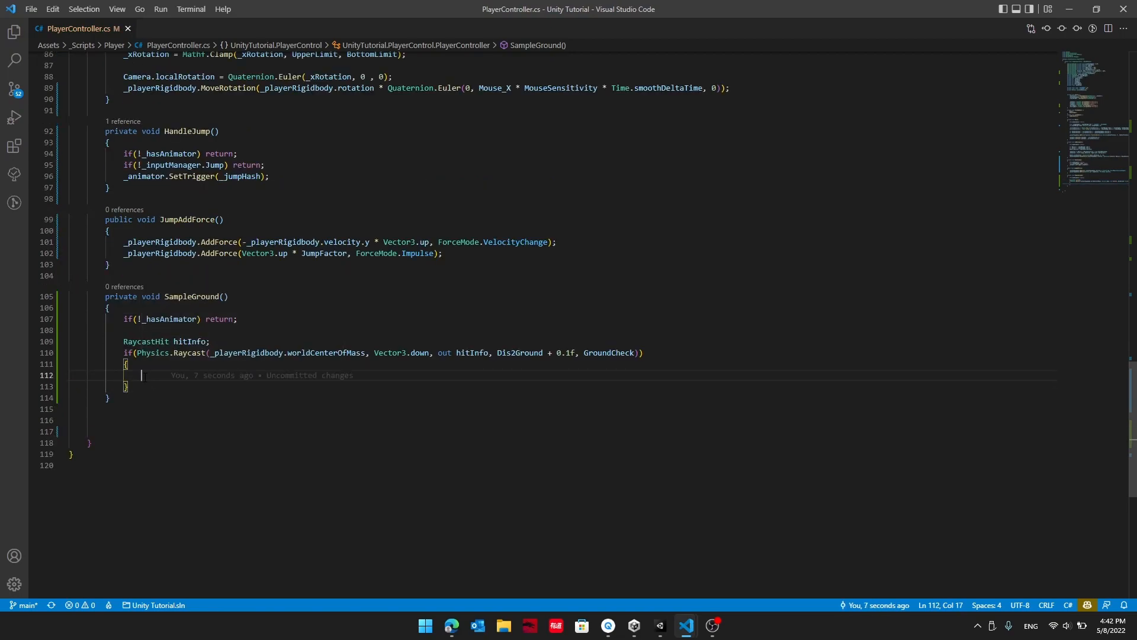
# Add the comments //Collided with sth and //Grounded inside the raycast block and //Falling below it, and save the script.
pyautogui.click(138, 376)
pyautogui.write('//Collided with ')
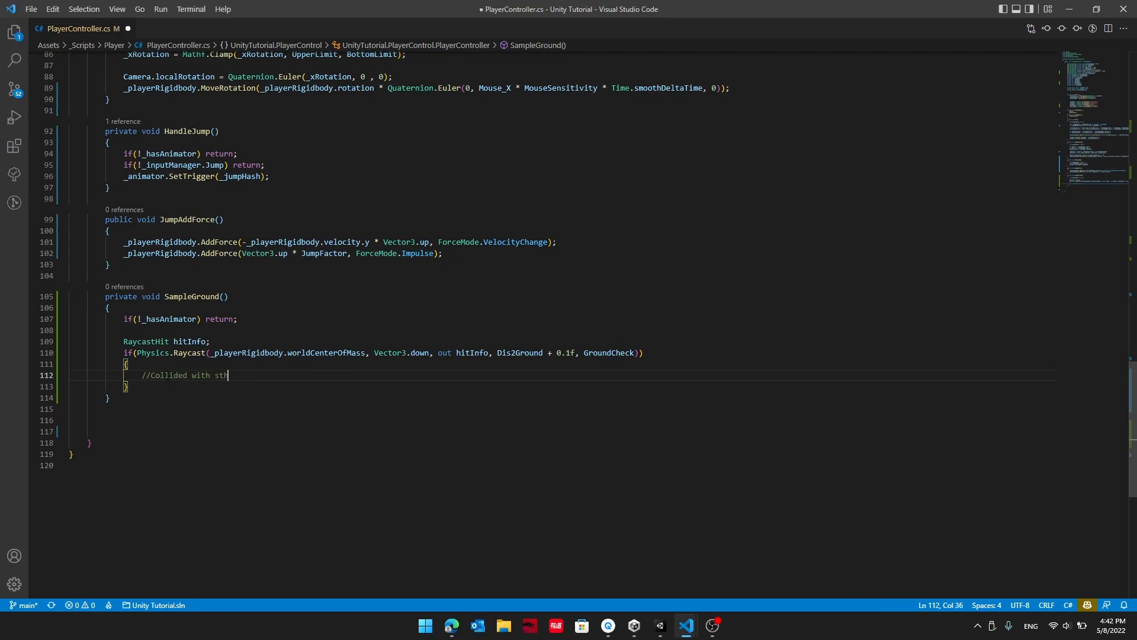
pyautogui.write('sth')
pyautogui.press('Return')
pyautogui.write('//Grounde')
pyautogui.click(154, 398)
pyautogui.press('Return')
pyautogui.press('Return')
pyautogui.press('Return')
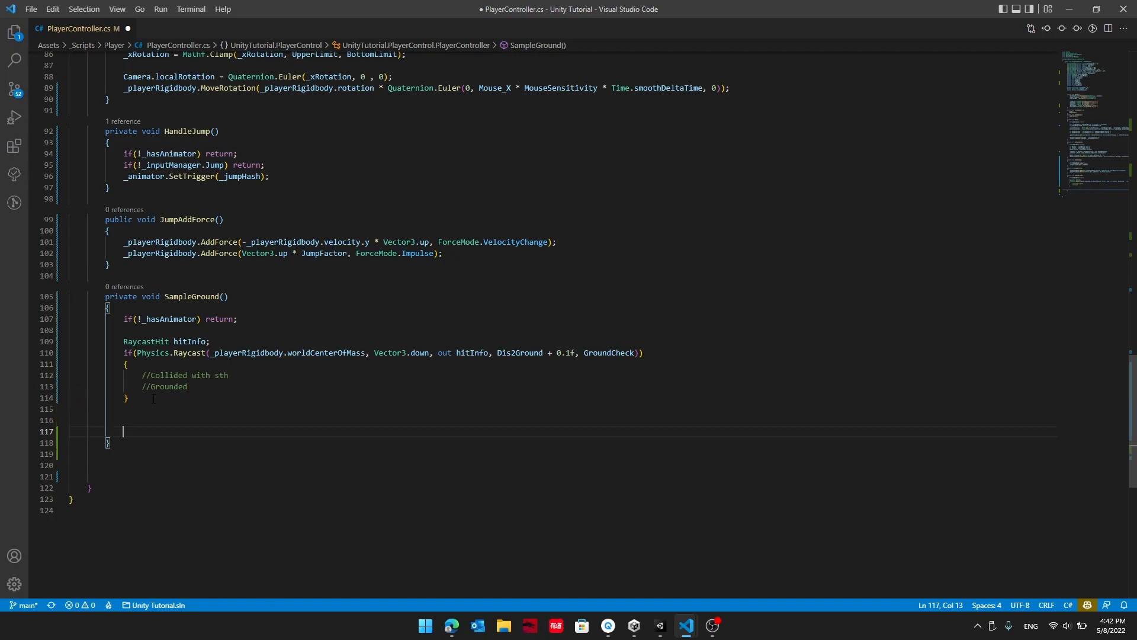
pyautogui.write('//Falling')
pyautogui.hotkey('ctrl', 's')
# Declare a private bool _grounded field directly below the _animator field.
pyautogui.click(195, 386)
pyautogui.scroll(20, 234, 320)
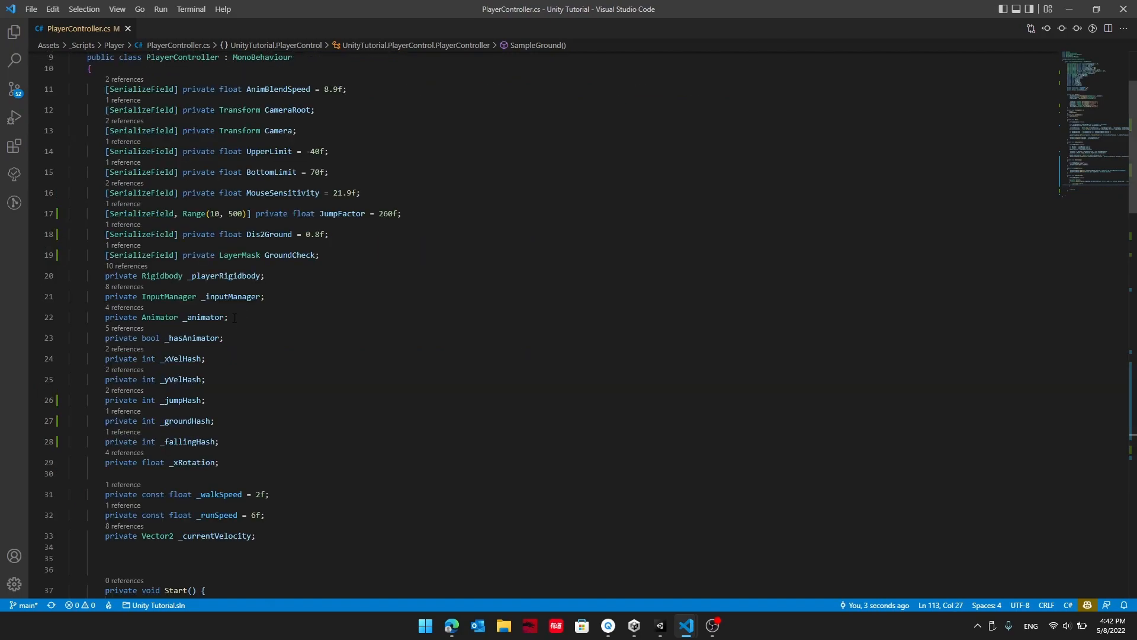
pyautogui.click(261, 318)
pyautogui.press('Return')
pyautogui.write('private ')
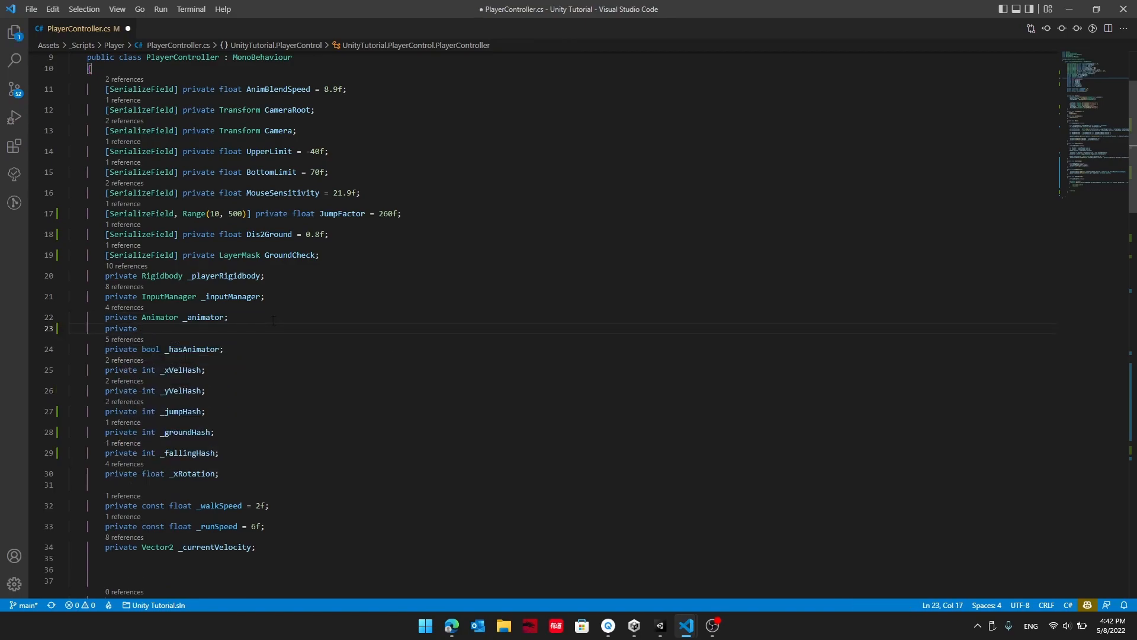
pyautogui.write('bool _grounded;')
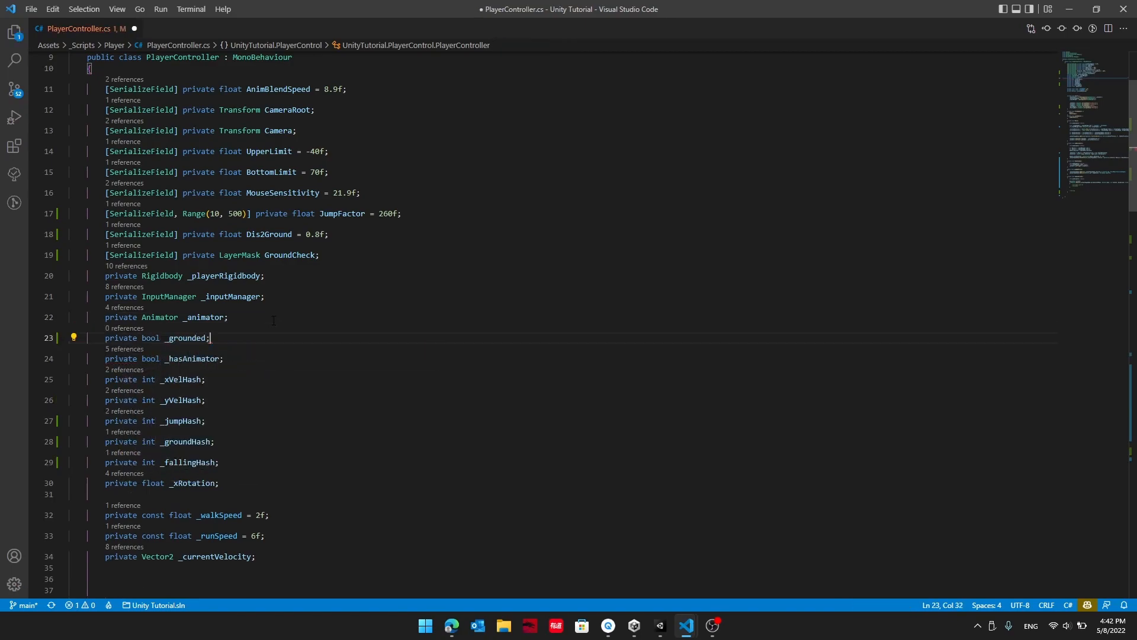
# In SampleGround(), add _grounded = true; under the //Grounded comment and _grounded = false; above the //Falling comment, and save.
pyautogui.hotkey('alt', 'Left')
pyautogui.write('_grounded = true;')
pyautogui.hotkey('ctrl', 's')
pyautogui.click(380, 330)
pyautogui.press('Tab')
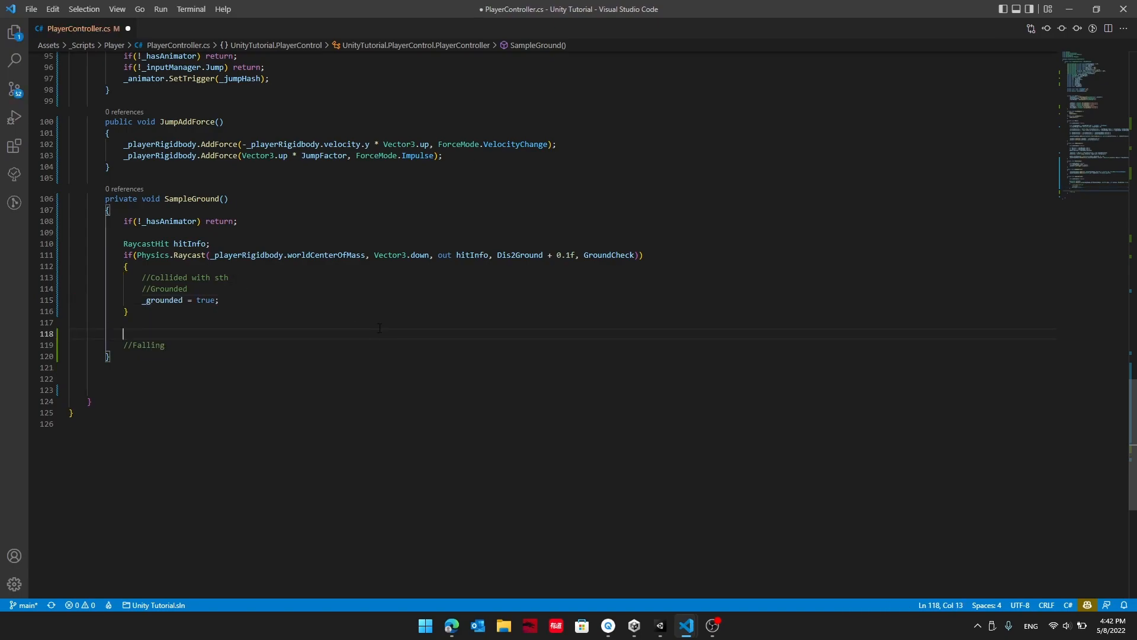
pyautogui.write('_grounded = false;')
pyautogui.hotkey('ctrl', 's')
# Add a SetAnimationGrounding(); call directly after _grounded = true; and save the script.
pyautogui.click(412, 311)
pyautogui.click(421, 297)
pyautogui.press('Return')
pyautogui.write('Set')
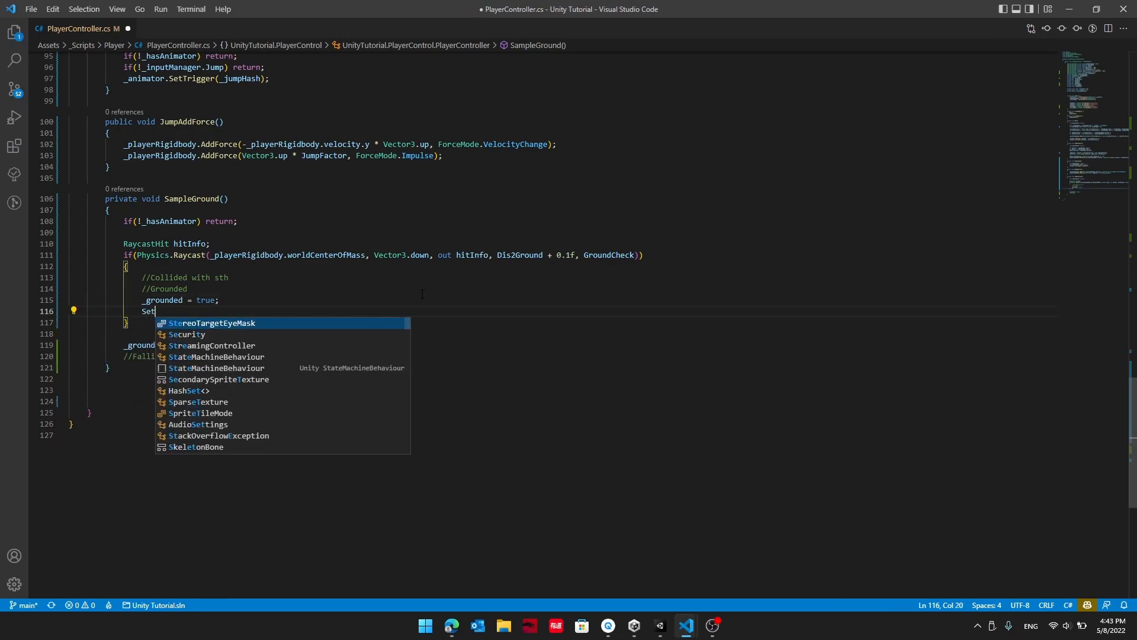
pyautogui.write('AnimationGrou')
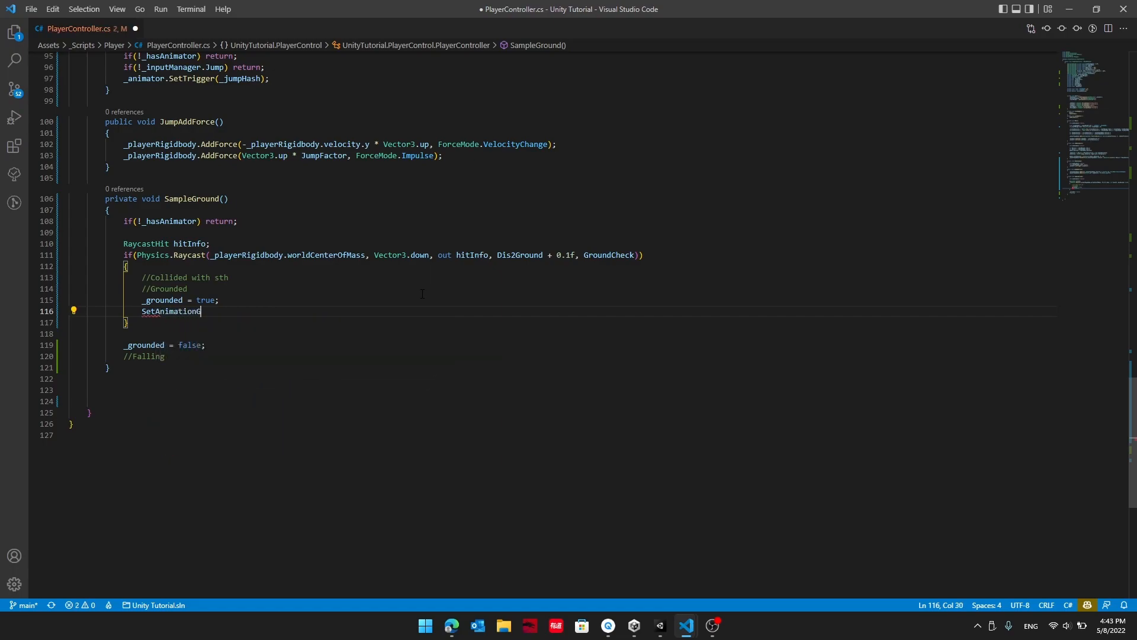
pyautogui.write('nding();')
pyautogui.hotkey('ctrl', 's')
# Generate the SetAnimationGrounding() method and replace its placeholder body with _animator.SetBool(_fallingHash, !_grounded); and _animator.SetBool(_groundHash, _grounded);.
pyautogui.click(74, 310)
pyautogui.click(207, 311)
pyautogui.click(192, 311)
pyautogui.click(74, 310)
pyautogui.click(154, 332)
pyautogui.hotkey('ctrl', 's')
pyautogui.moveTo(123, 422); pyautogui.dragTo(298, 423)
pyautogui.press('BackSpace')
pyautogui.scroll(1, 145, 454)
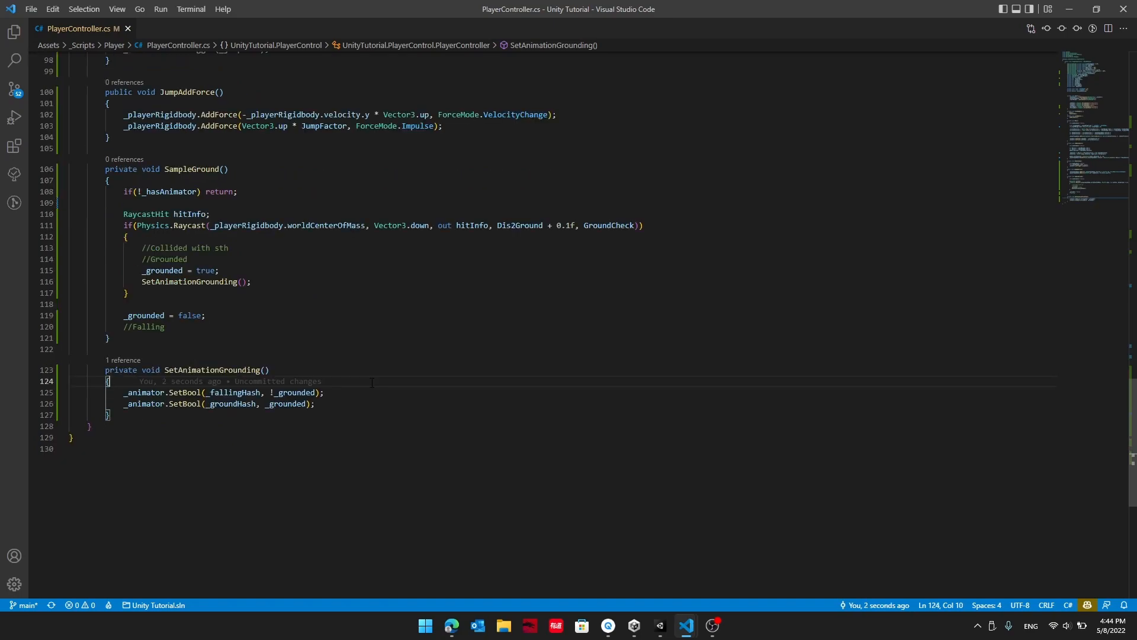
# Review the SetBool statements in SetAnimationGrounding() and how SampleGround() uses the method.
pyautogui.moveTo(372, 382); pyautogui.dragTo(345, 406)
pyautogui.click(344, 406)
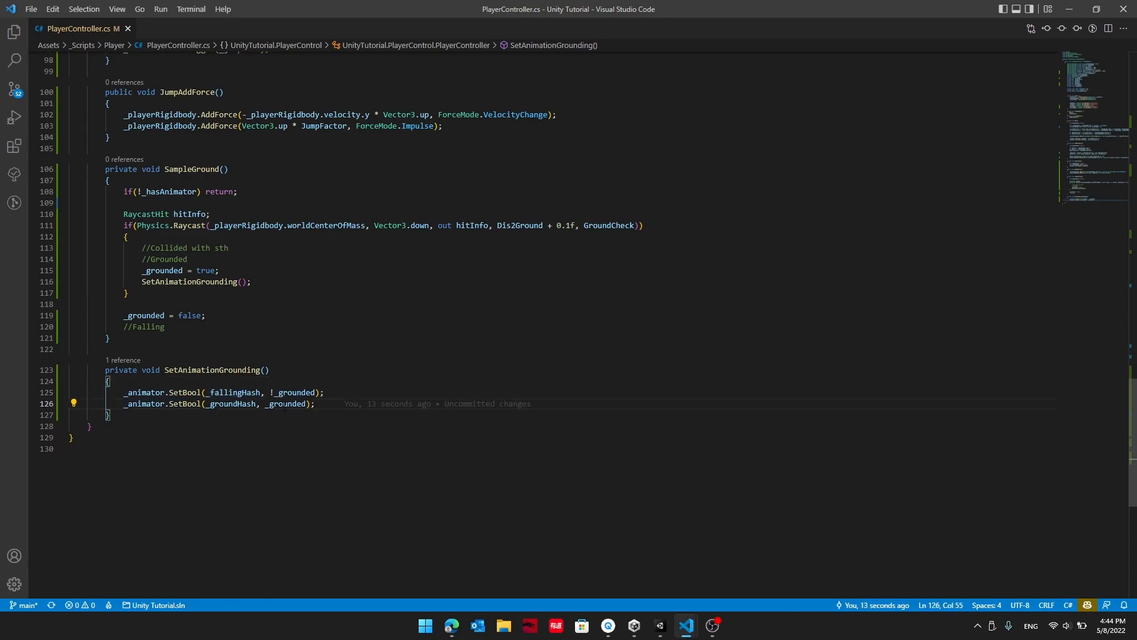
pyautogui.moveTo(120, 396); pyautogui.dragTo(325, 392)
pyautogui.click(284, 415)
pyautogui.scroll(1, 228, 383)
pyautogui.scroll(-1, 228, 383)
pyautogui.click(178, 371)
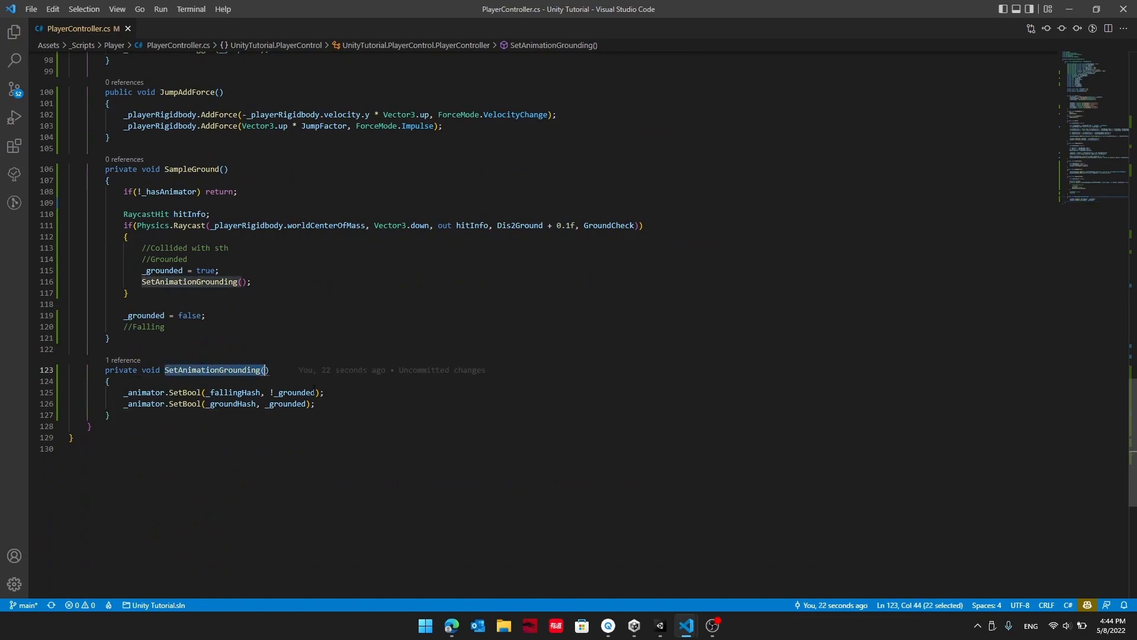
pyautogui.click(316, 392)
pyautogui.scroll(3, 213, 455)
pyautogui.scroll(-1, 213, 455)
# Replace the //Falling comment below _grounded = false; with a SetAnimationGrounding(); call.
pyautogui.click(261, 370)
pyautogui.click(284, 415)
pyautogui.hotkey('ctrl', 'BackSpace')
pyautogui.hotkey('ctrl', 'BackSpace')
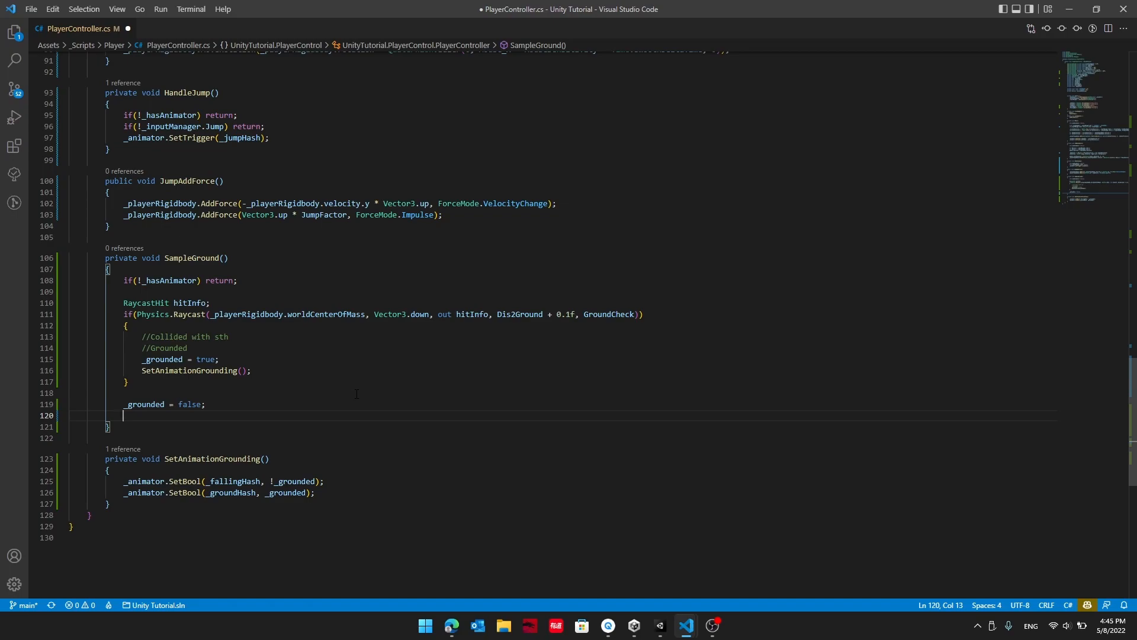
pyautogui.write('SetAnimationGrounding();')
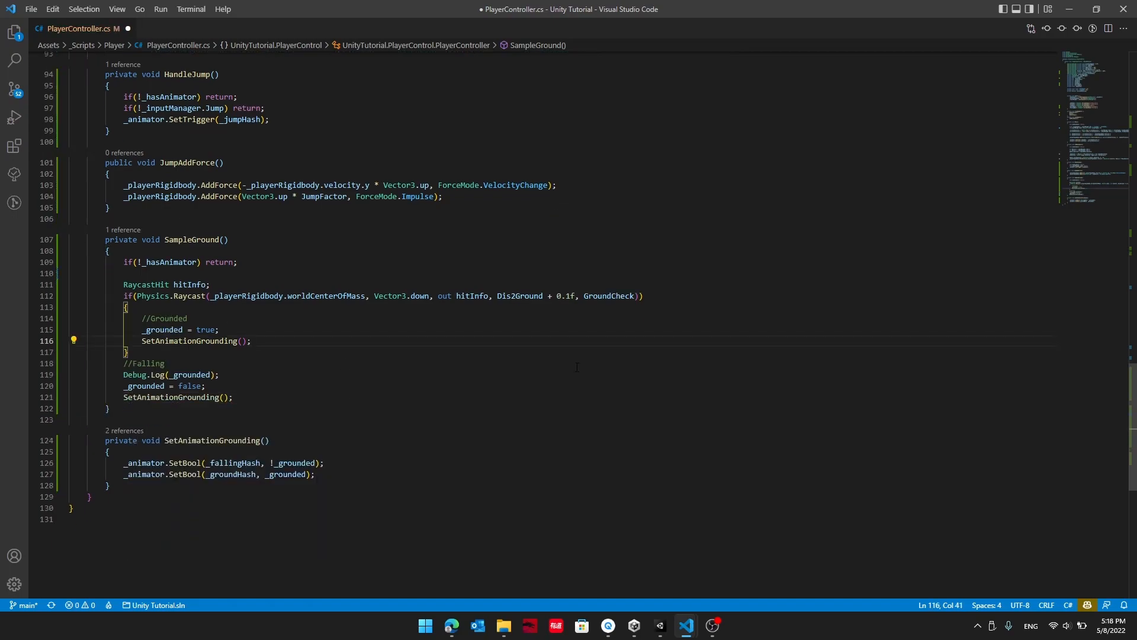
# Add a return; statement after each SetAnimationGrounding(); call in SampleGround(), in the grounded block and at the method's end.
pyautogui.press('Return')
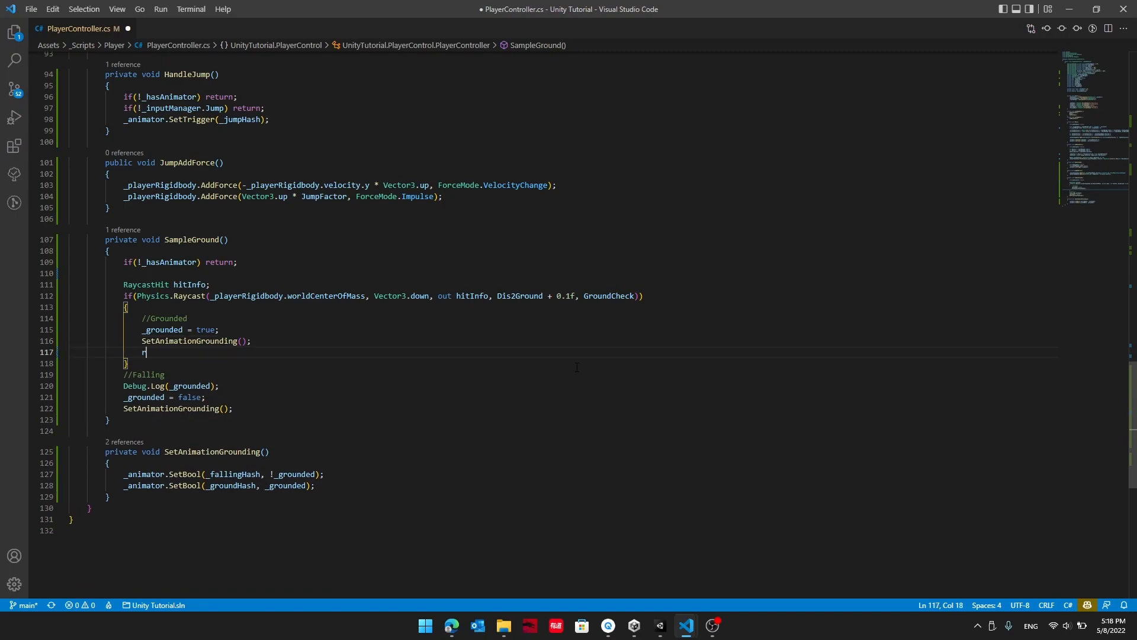
pyautogui.write('return;')
pyautogui.click(288, 414)
pyautogui.press('Return')
pyautogui.write('return')
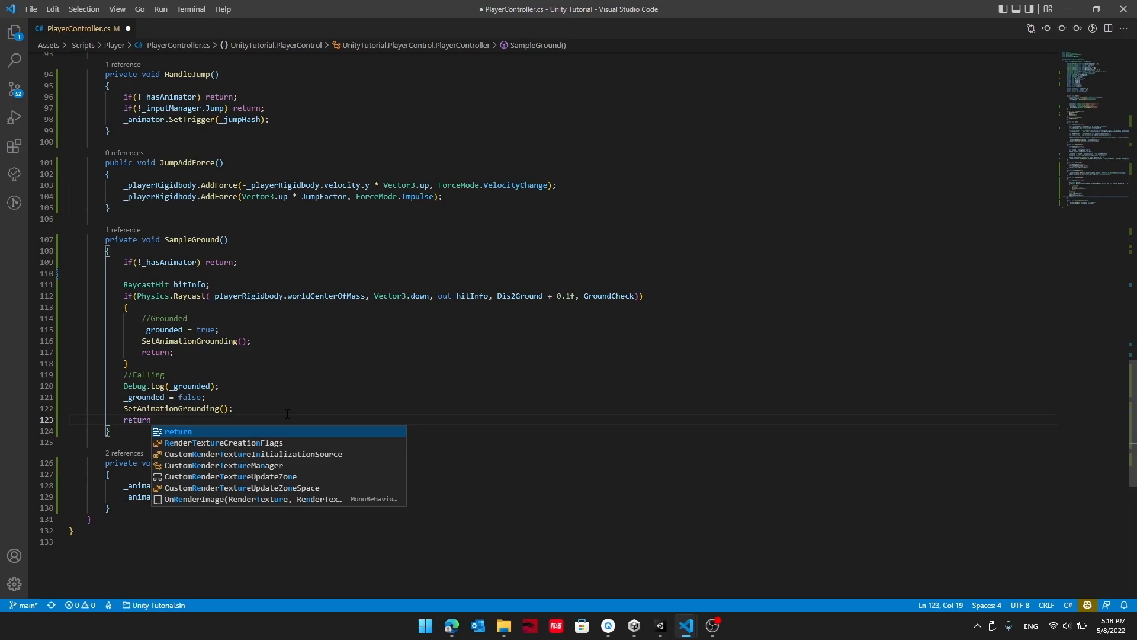
pyautogui.write(';')
pyautogui.moveTo(117, 377); pyautogui.dragTo(112, 431)
pyautogui.click(112, 431)
pyautogui.moveTo(179, 353); pyautogui.dragTo(123, 318)
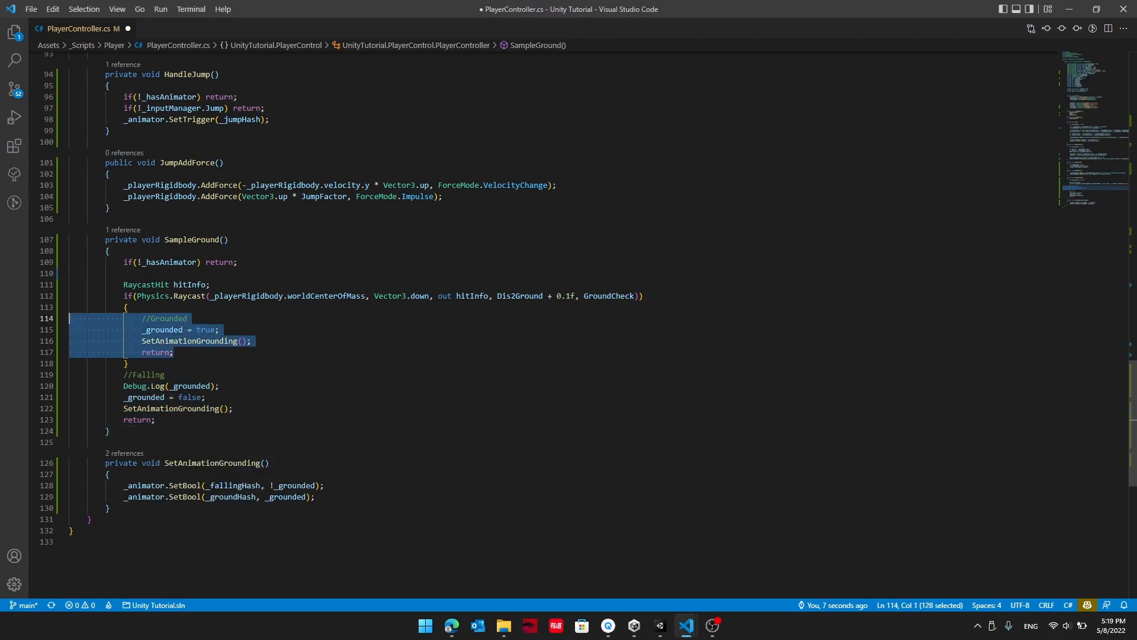
# Switch to Unity and make the character jump twice in play mode to check the grounded log and animator states.
pyautogui.hotkey('alt', 'Tab')
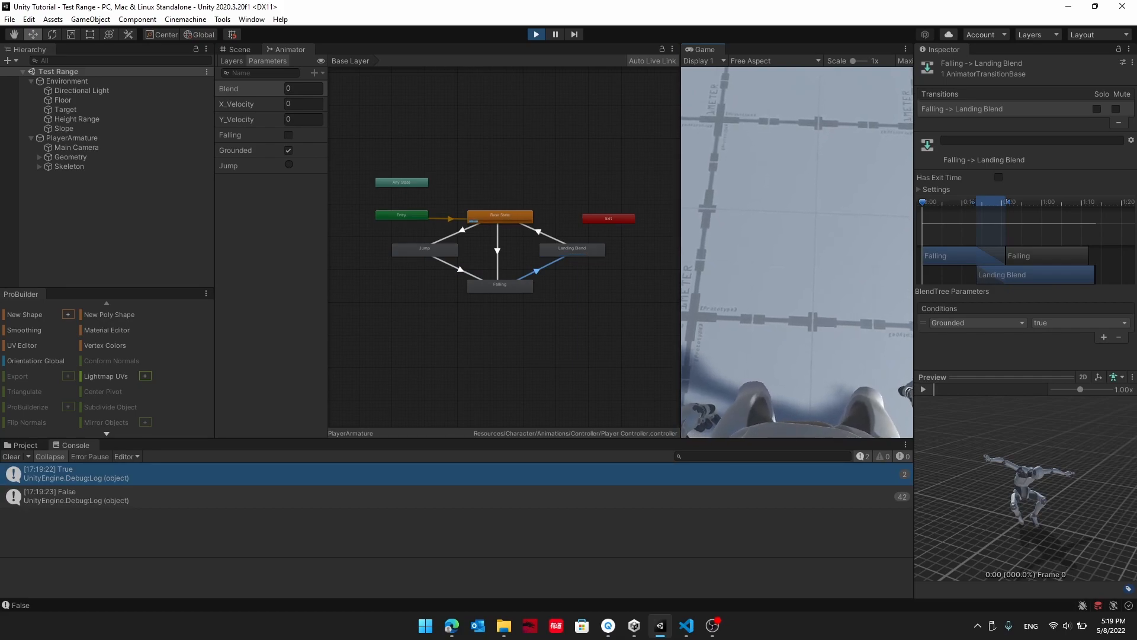
pyautogui.press('space')
pyautogui.press('space')
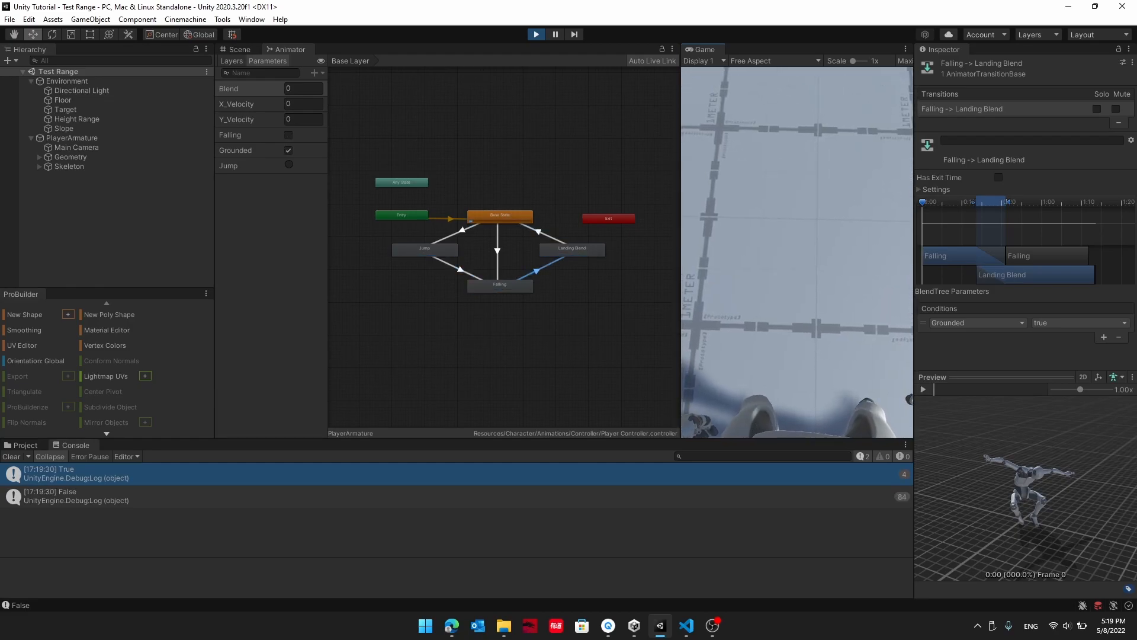
# Make the character jump once more in play mode to check the Jump trigger, and switch to PlayerController.cs in Visual Studio Code.
pyautogui.press('space')
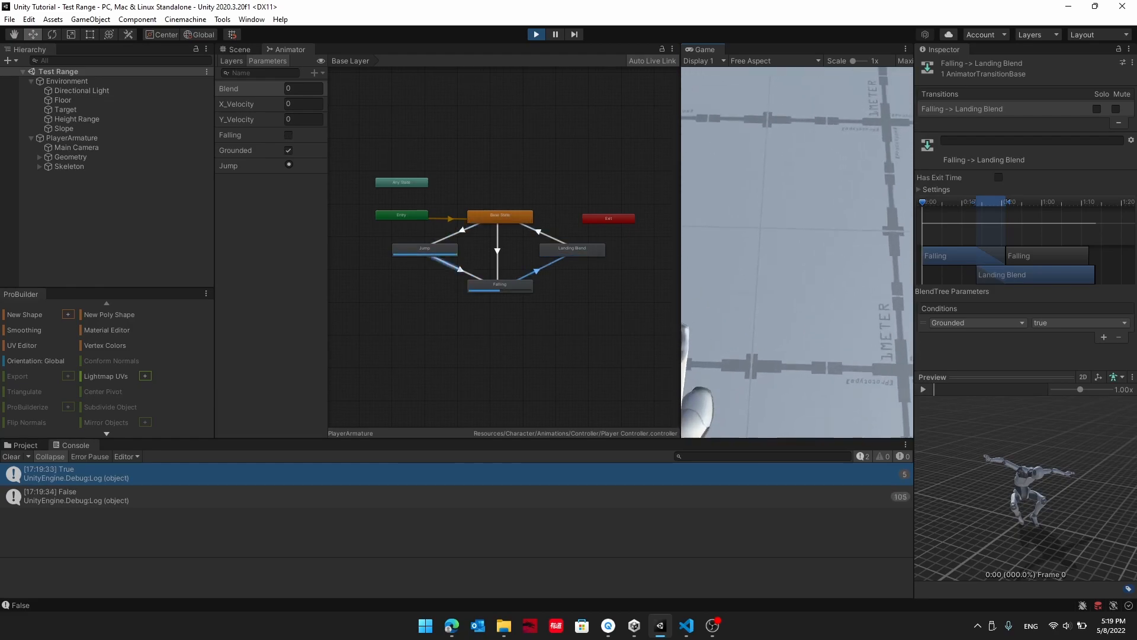
pyautogui.hotkey('alt', 'Tab')
pyautogui.hotkey('ctrl', 's')
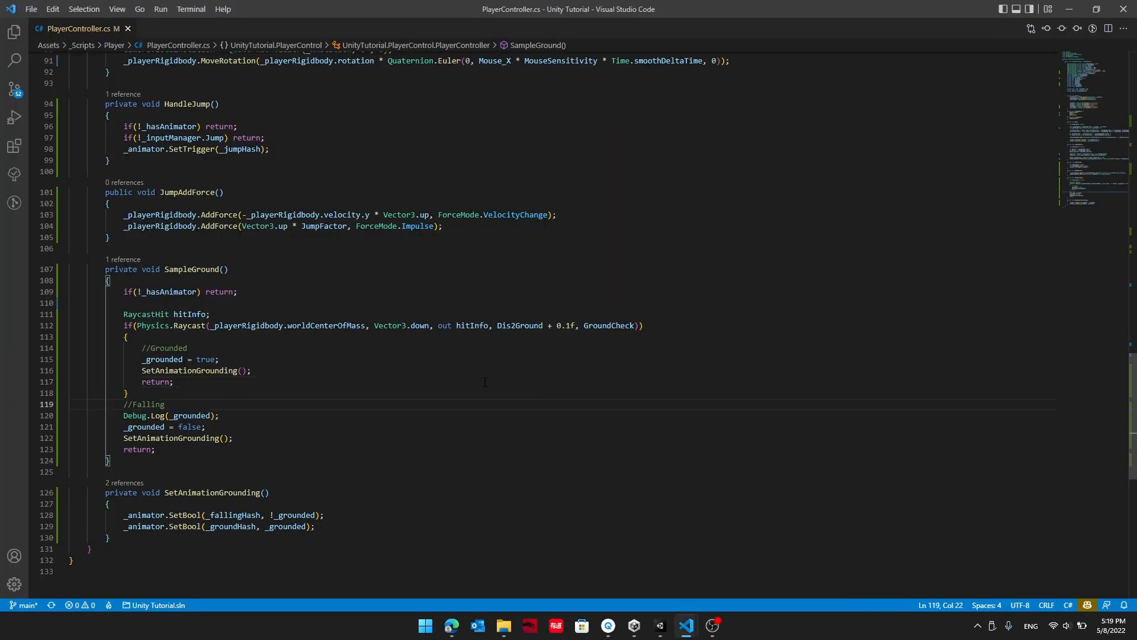
# Add _animator.ResetTrigger(_jumpHash); after the jump impulse line in JumpAddForce() and save PlayerController.cs.
pyautogui.scroll(3, 439, 377)
pyautogui.click(450, 345)
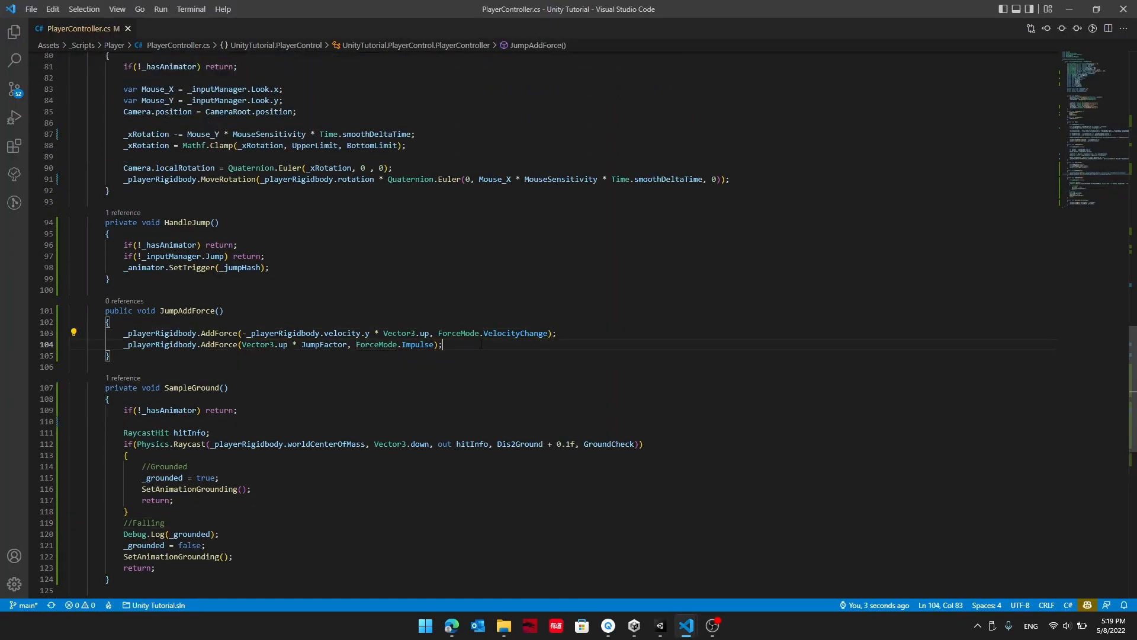
pyautogui.press('Return')
pyautogui.write('_animator.R')
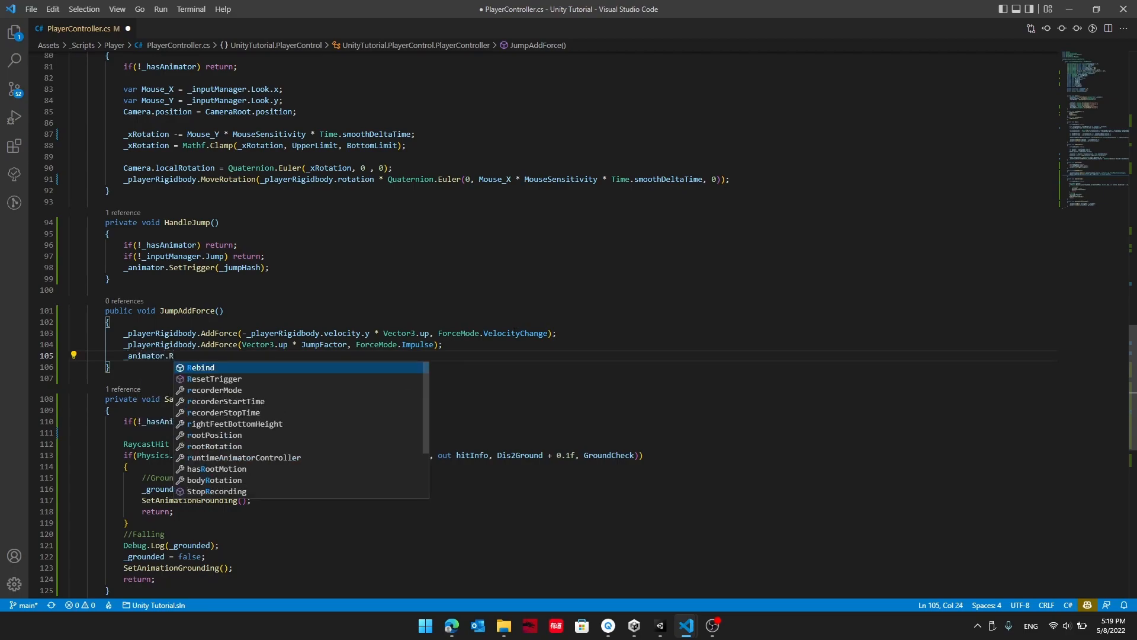
pyautogui.press('Down')
pyautogui.press('Tab')
pyautogui.write('(_jumpHash);')
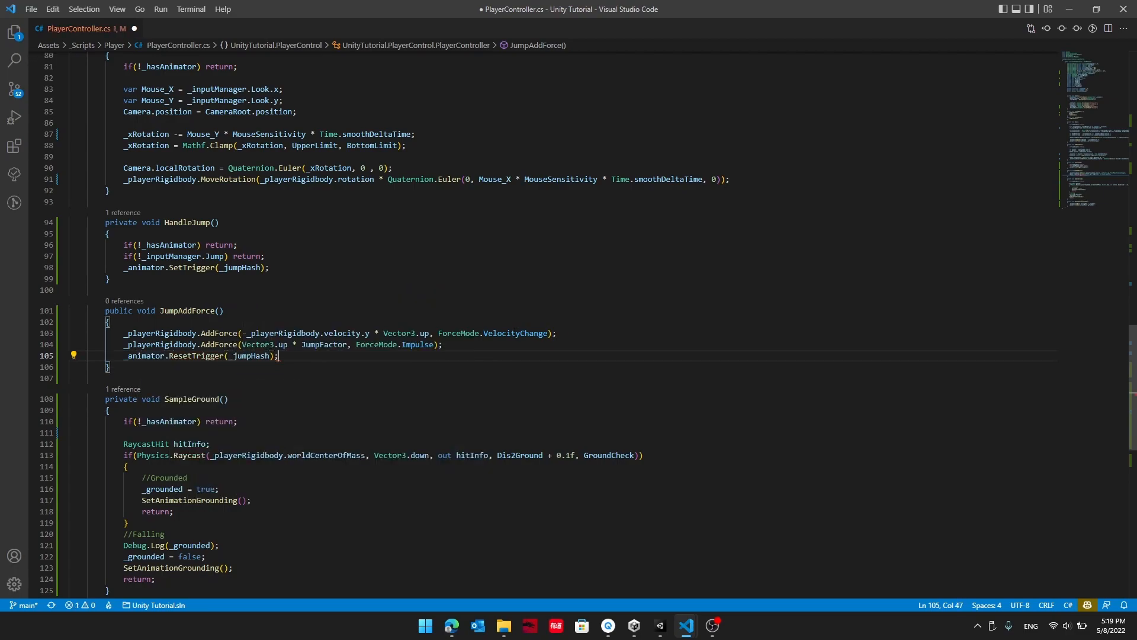
pyautogui.hotkey('ctrl', 's')
# Switch to Unity, test the character's jump repeatedly in play mode, and stop the game.
pyautogui.click(660, 625)
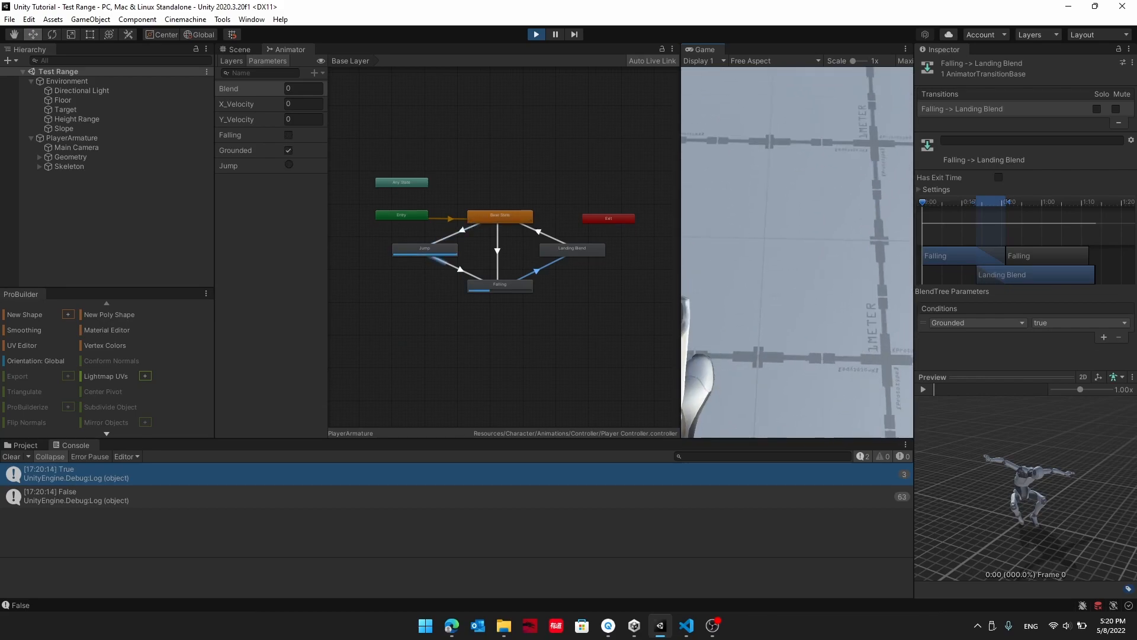
pyautogui.press('space')
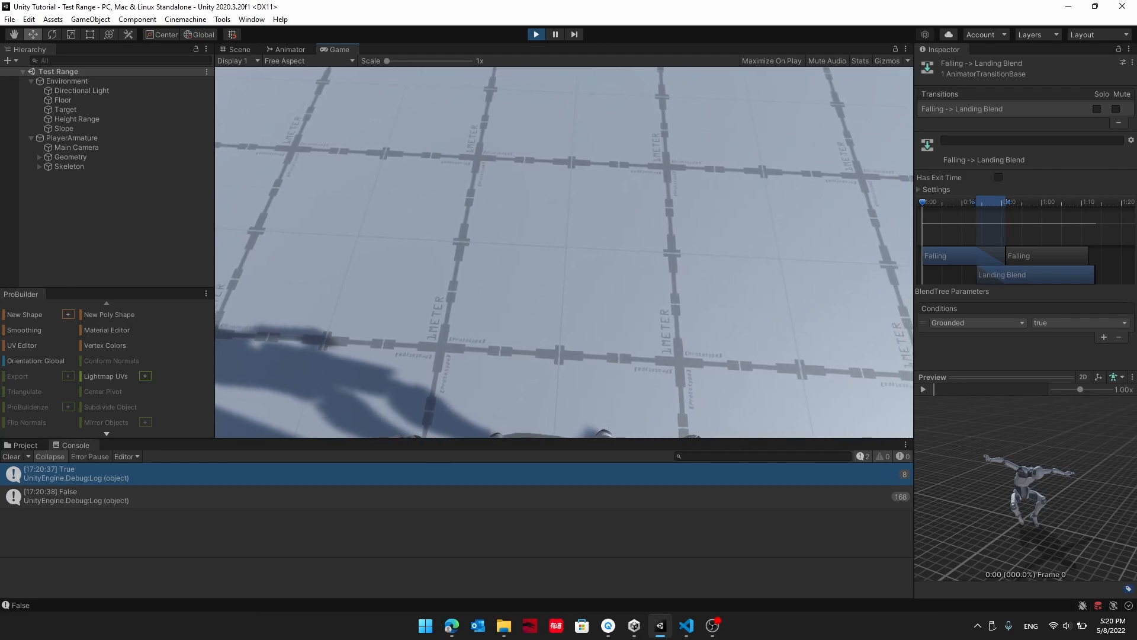
pyautogui.press('space')
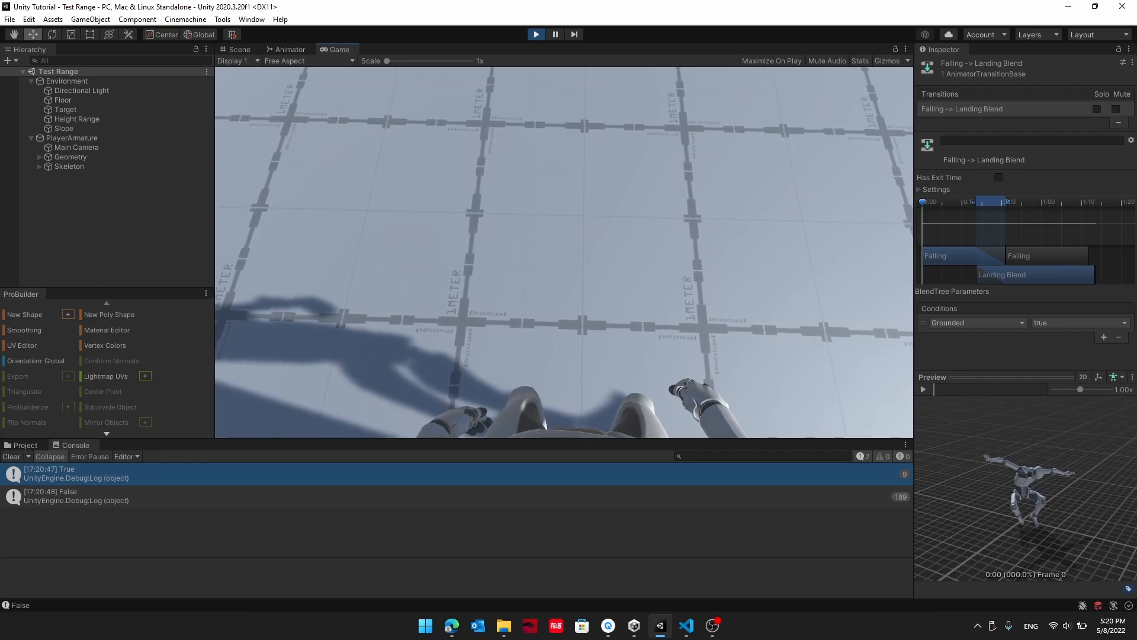
pyautogui.press('Escape')
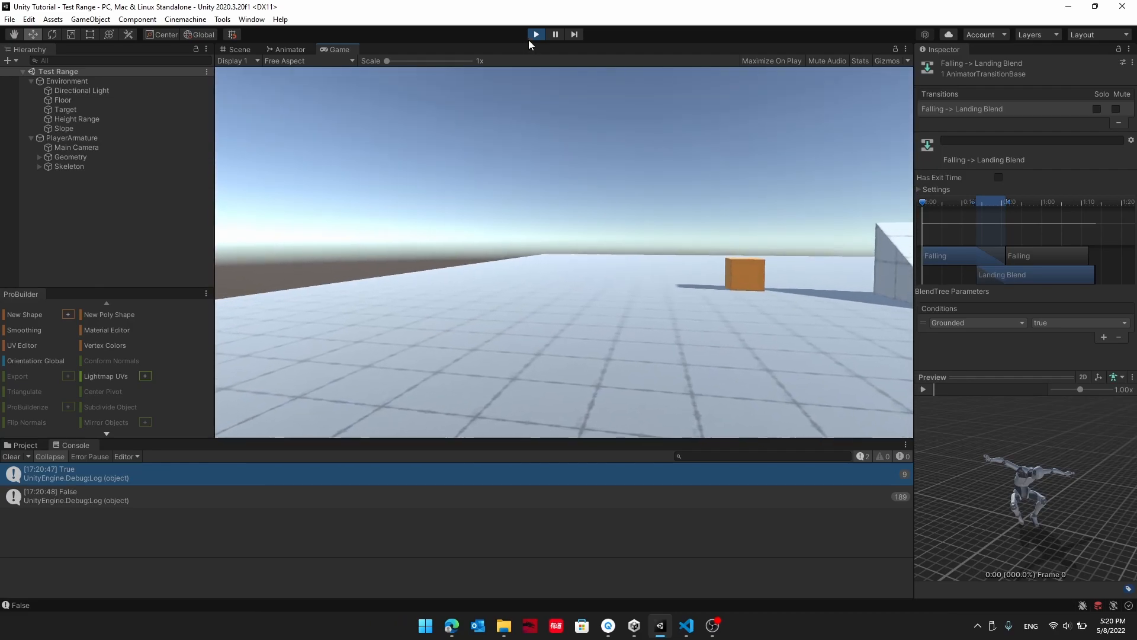
pyautogui.click(530, 38)
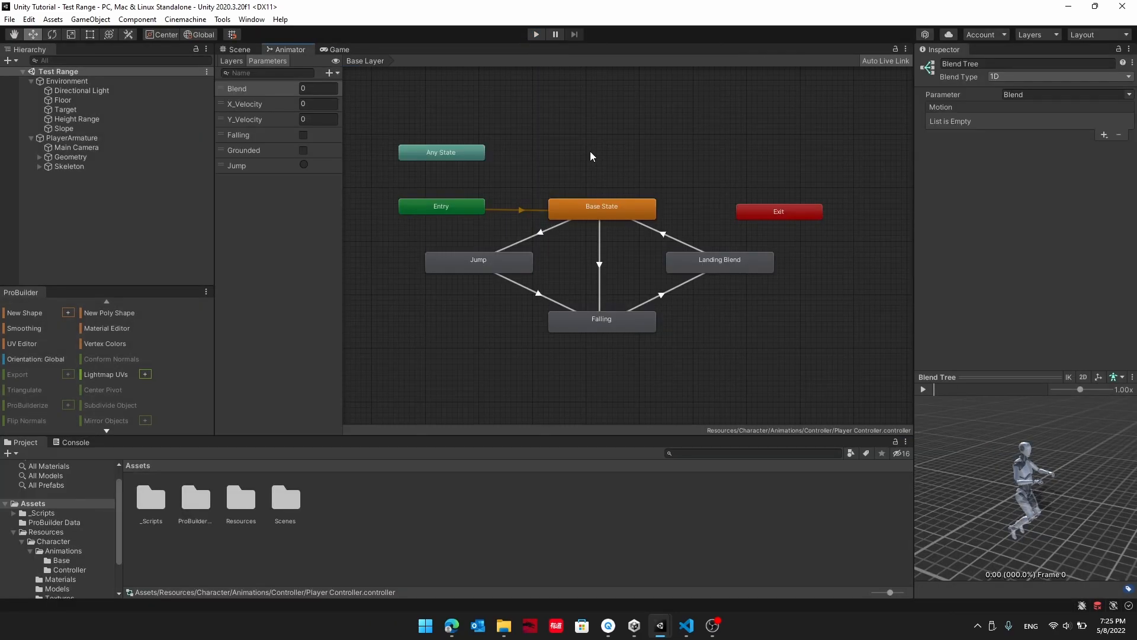
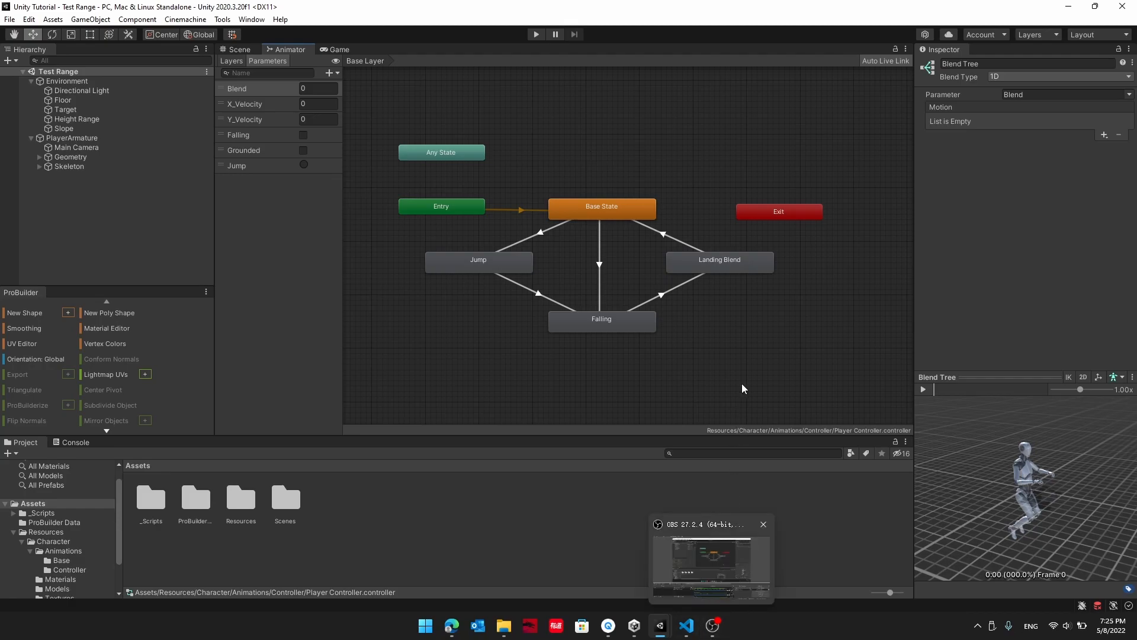
# Switch to the Game Optimization Unity project and open the StarterAssets/ThirdPersonController/Character/Animations folder.
pyautogui.moveTo(659, 625)
pyautogui.click(622, 565)
pyautogui.scroll(-5, 477, 172)
pyautogui.moveTo(421, 160); pyautogui.dragTo(273, 174, button='right')
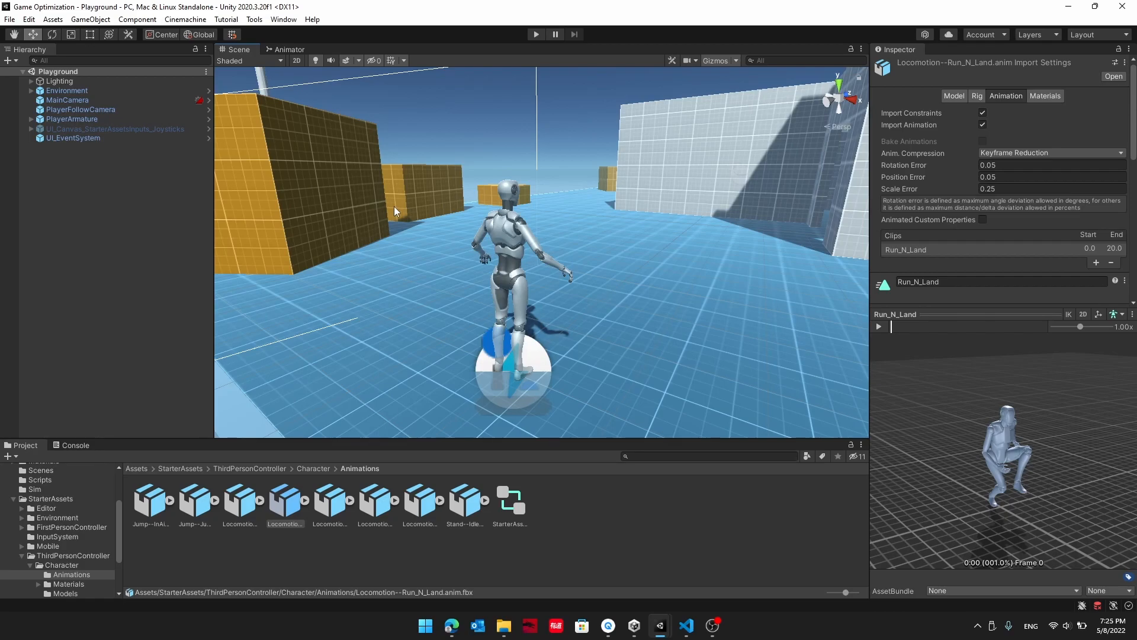
pyautogui.click(136, 468)
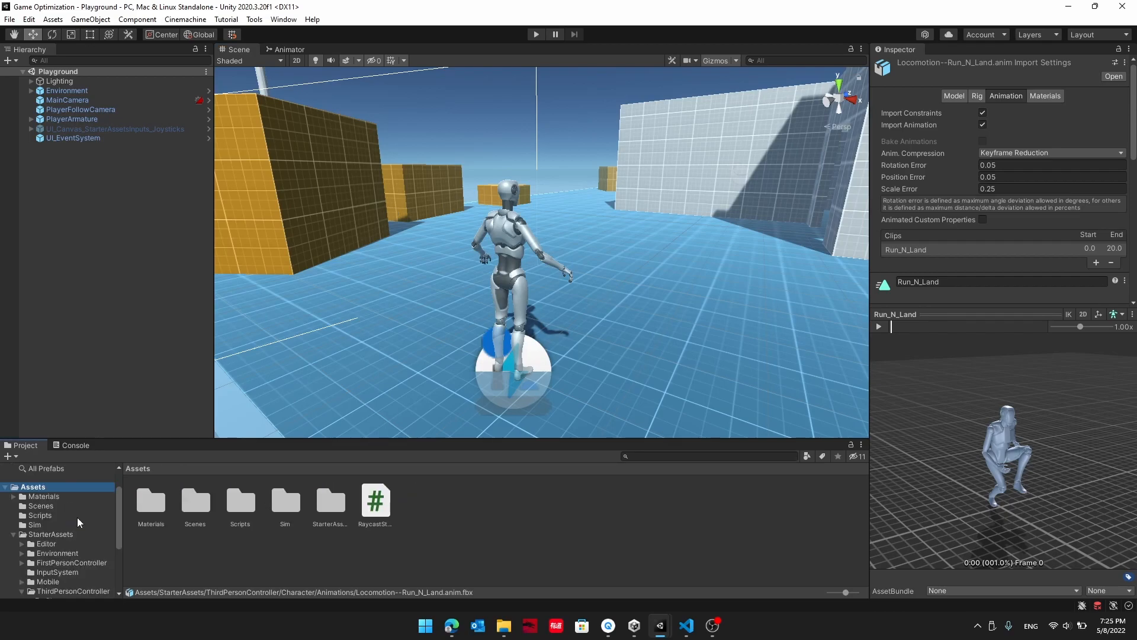
pyautogui.click(13, 534)
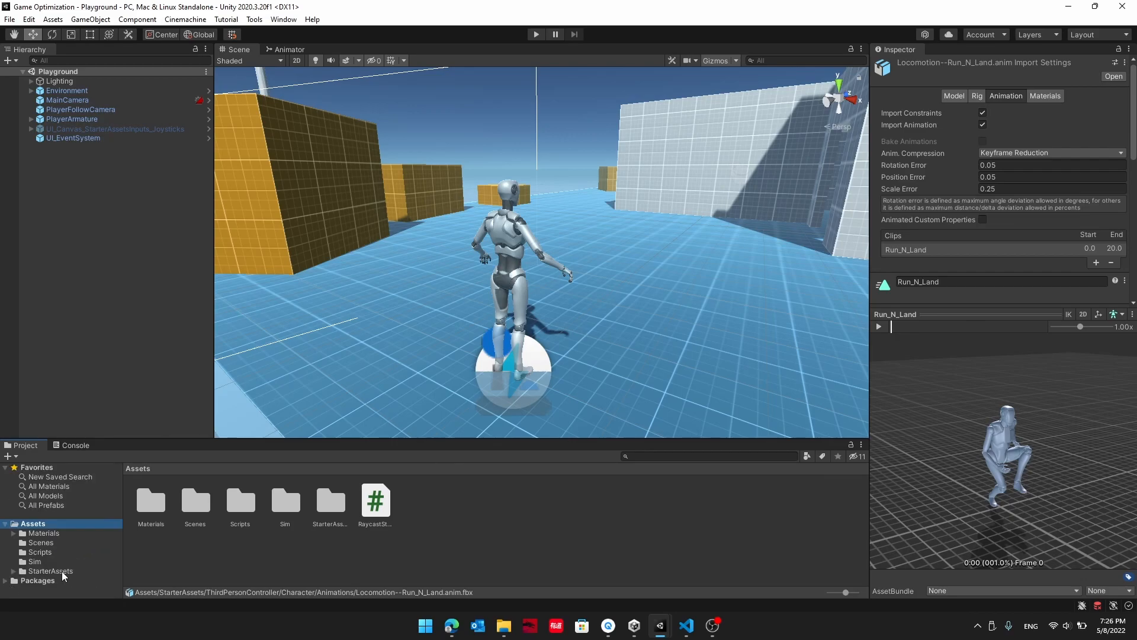
pyautogui.click(63, 572)
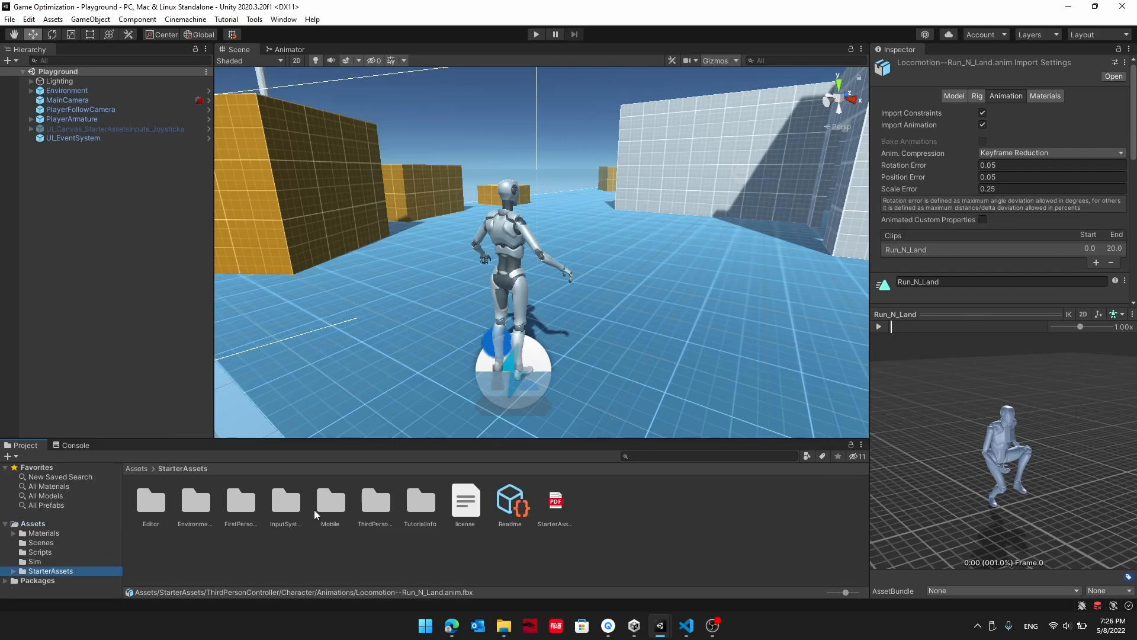
pyautogui.doubleClick(375, 503)
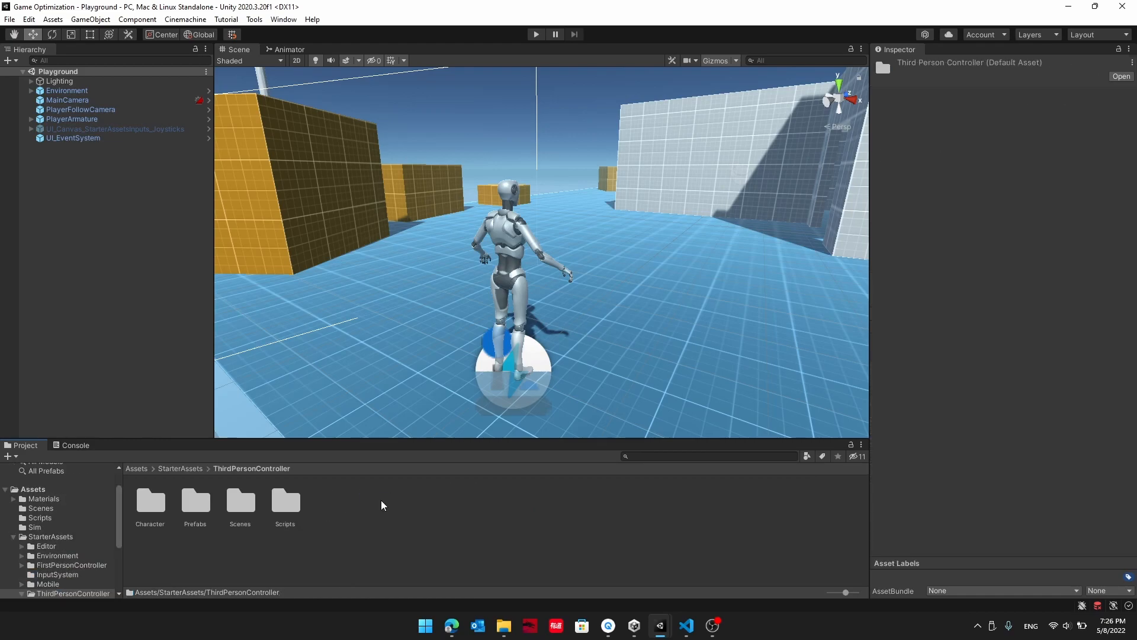
pyautogui.doubleClick(153, 503)
pyautogui.doubleClick(153, 503)
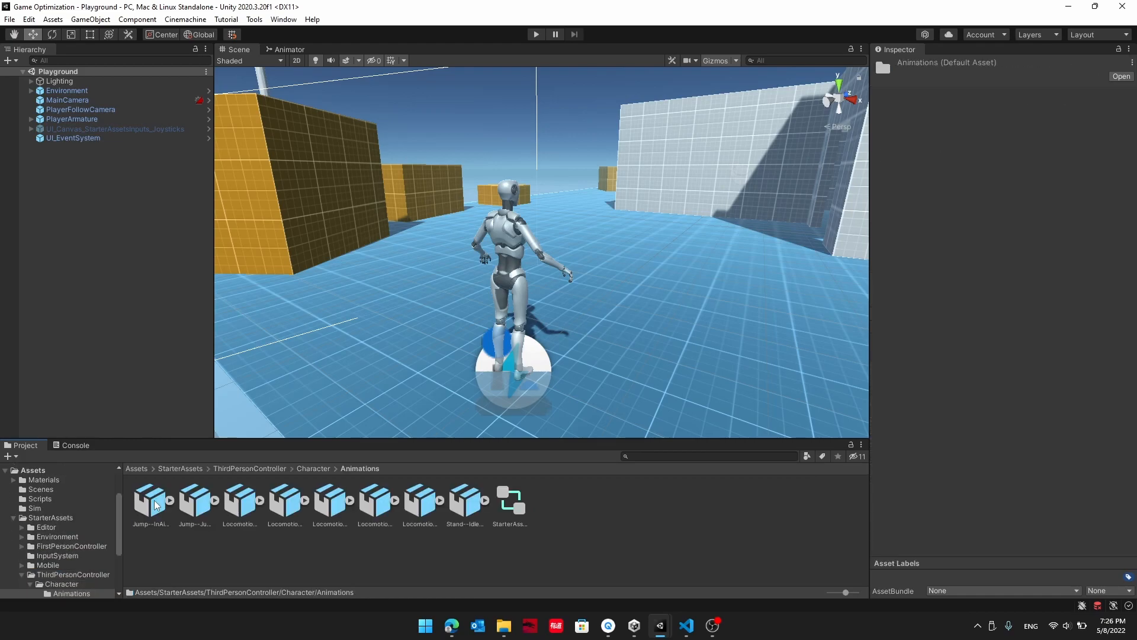
# Preview Walk_N_Land, and export Jump--Jump, Locomotion--Run_N_Land and Locomotion--Walk_N_Land as the package Animations, leaving out the Models folder.
pyautogui.click(421, 502)
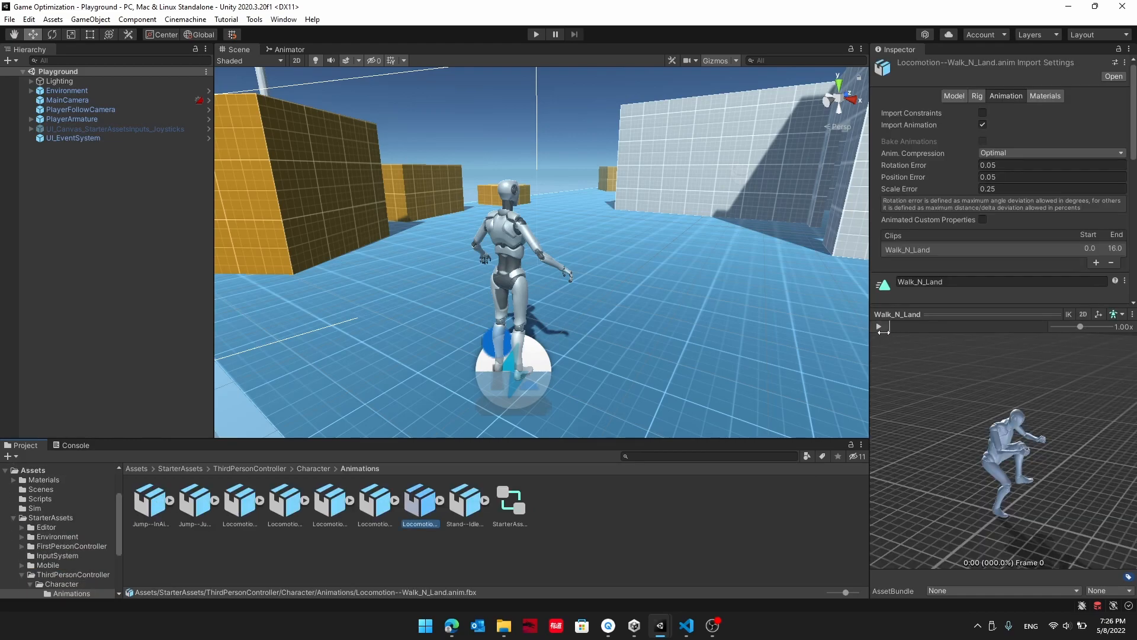
pyautogui.click(879, 327)
pyautogui.click(195, 503)
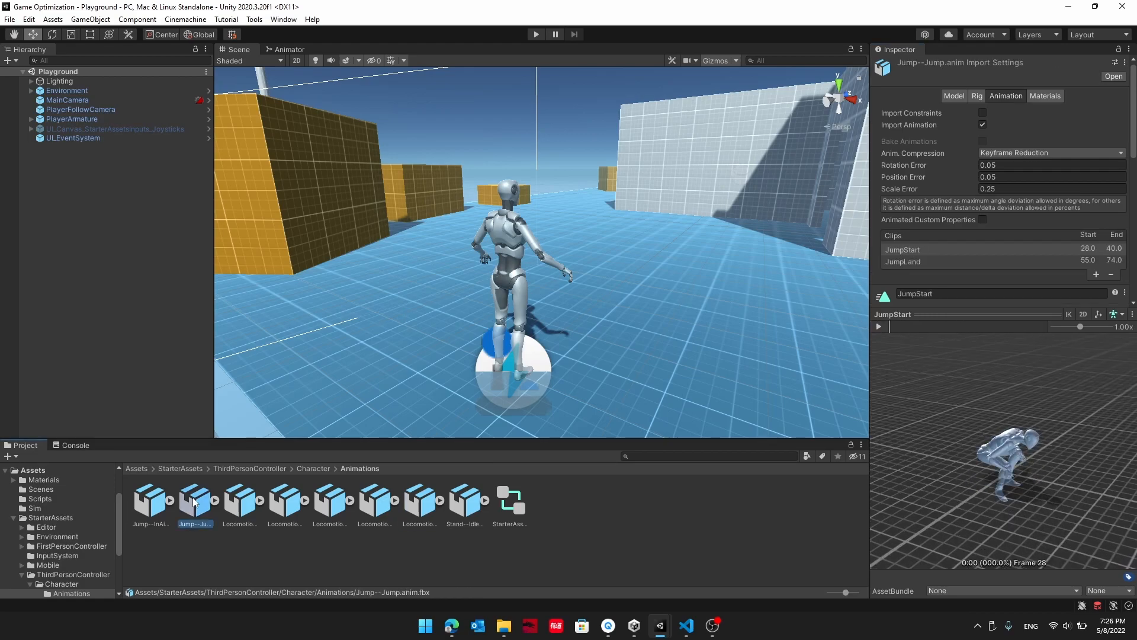
pyautogui.keyDown('ctrl'); pyautogui.click(284, 504); pyautogui.keyUp('ctrl')
pyautogui.keyDown('ctrl'); pyautogui.click(425, 504); pyautogui.keyUp('ctrl')
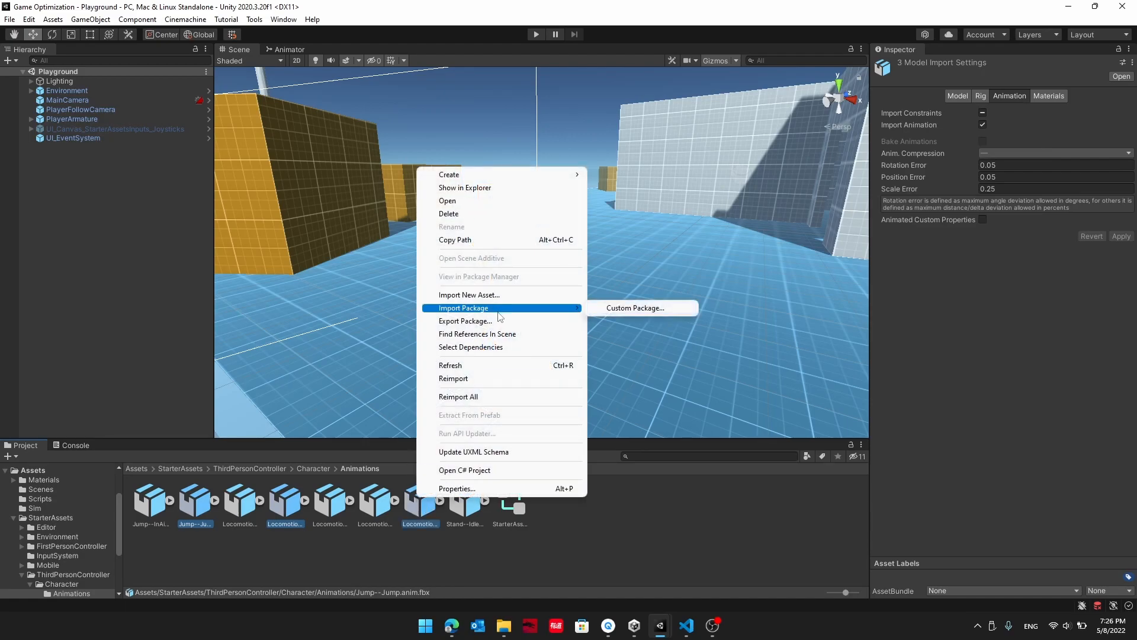
pyautogui.click(499, 321)
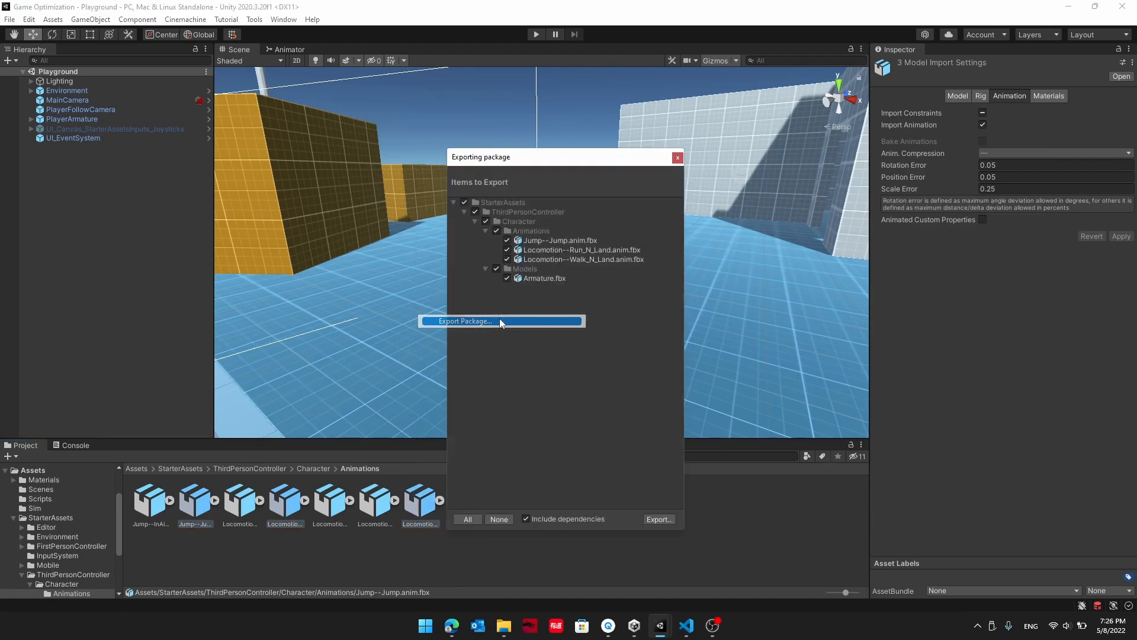
pyautogui.click(496, 269)
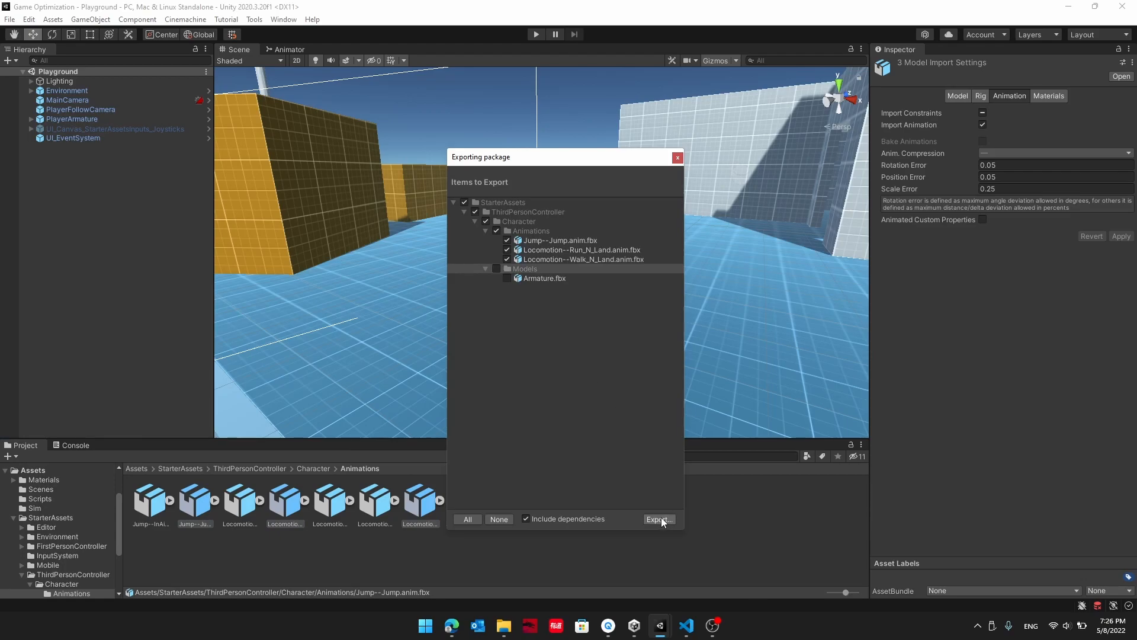
pyautogui.click(659, 518)
pyautogui.write('Animations')
pyautogui.press('Return')
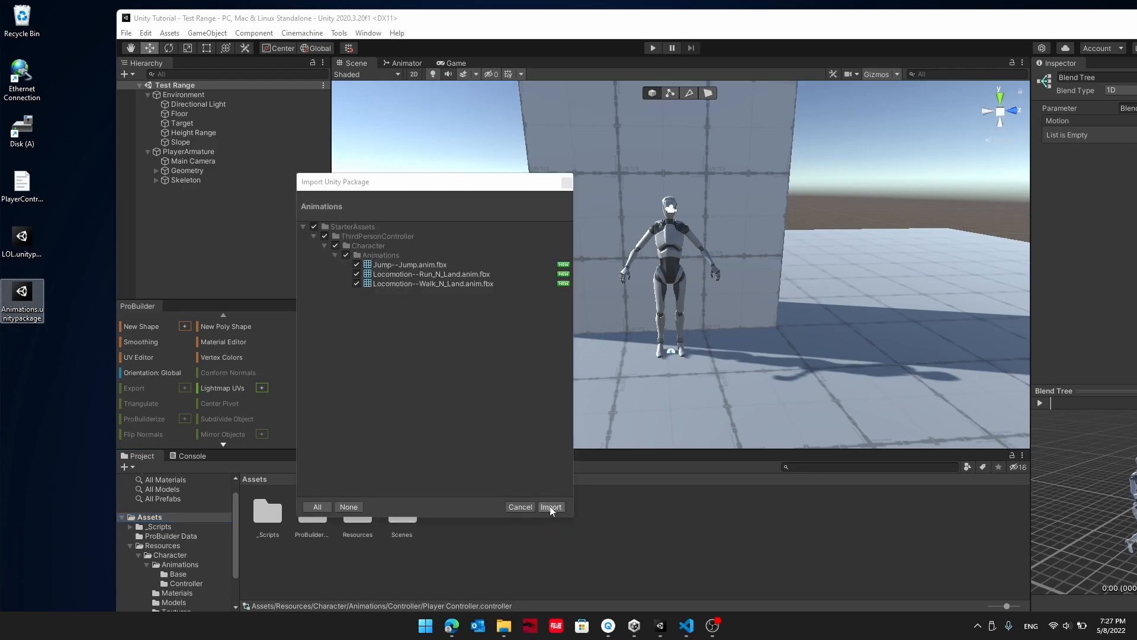
# Import the Animations package into the Unity Tutorial project and move its three animation files to Resources/Character/Animations.
pyautogui.click(548, 437)
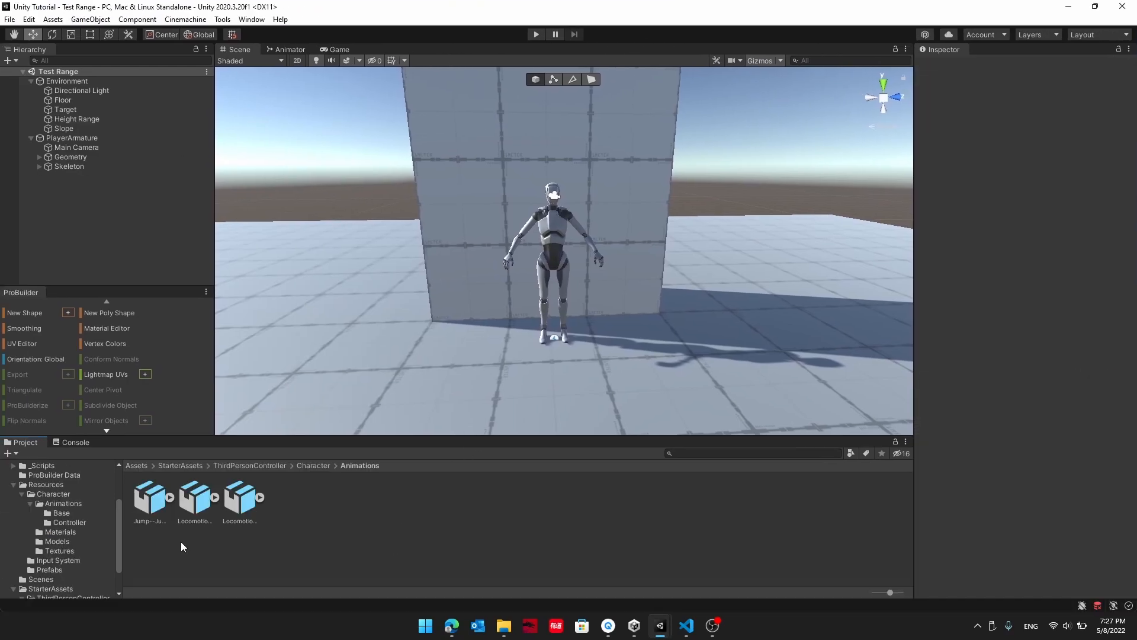
pyautogui.click(152, 503)
pyautogui.keyDown('shift'); pyautogui.click(244, 503); pyautogui.keyUp('shift')
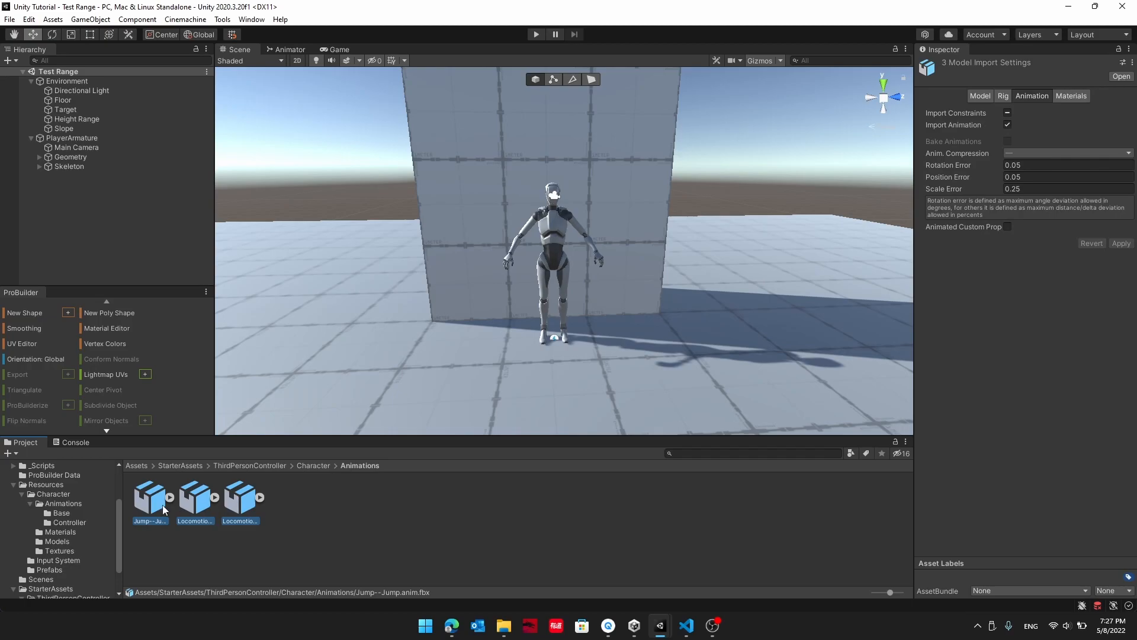
pyautogui.moveTo(142, 502); pyautogui.dragTo(72, 503)
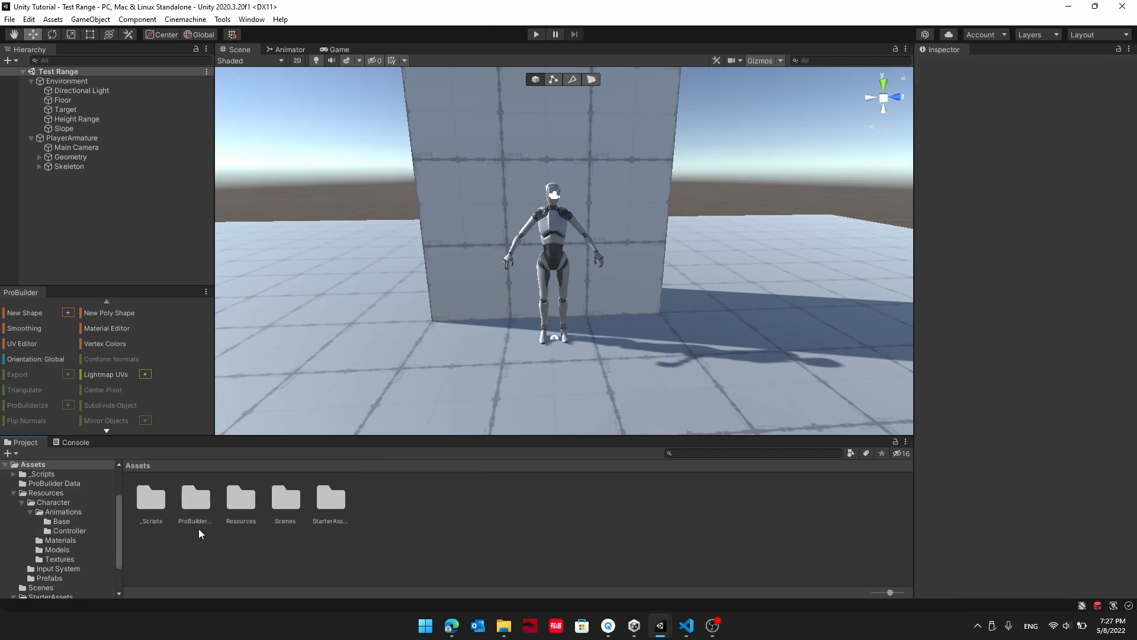
# Delete the StarterAssets folder from Assets.
pyautogui.click(332, 500)
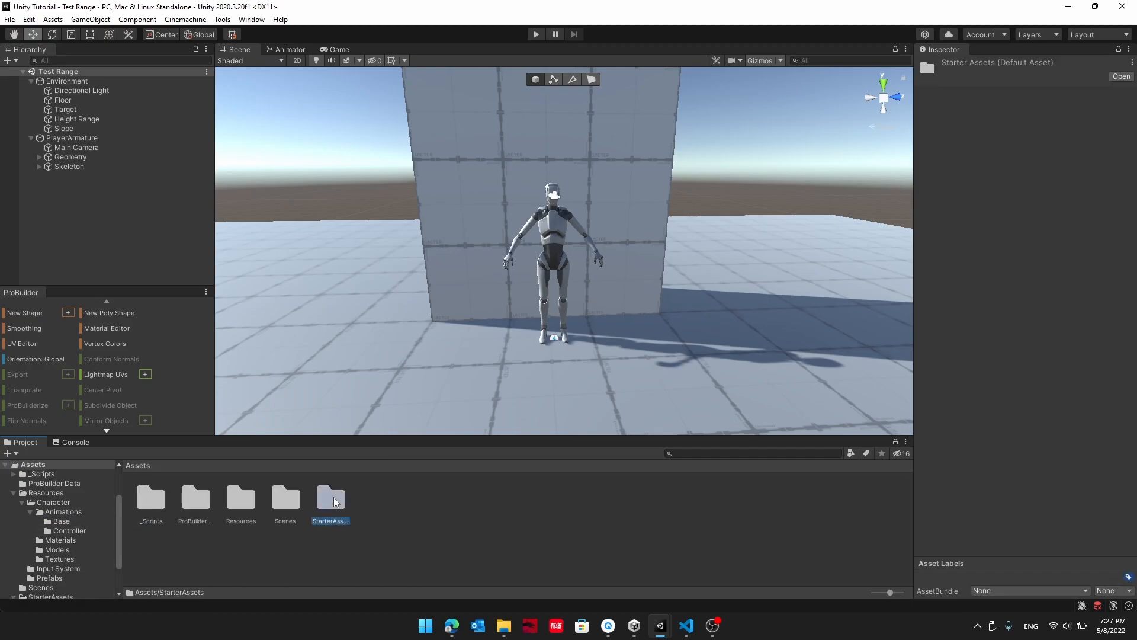
pyautogui.press('Delete')
pyautogui.click(602, 335)
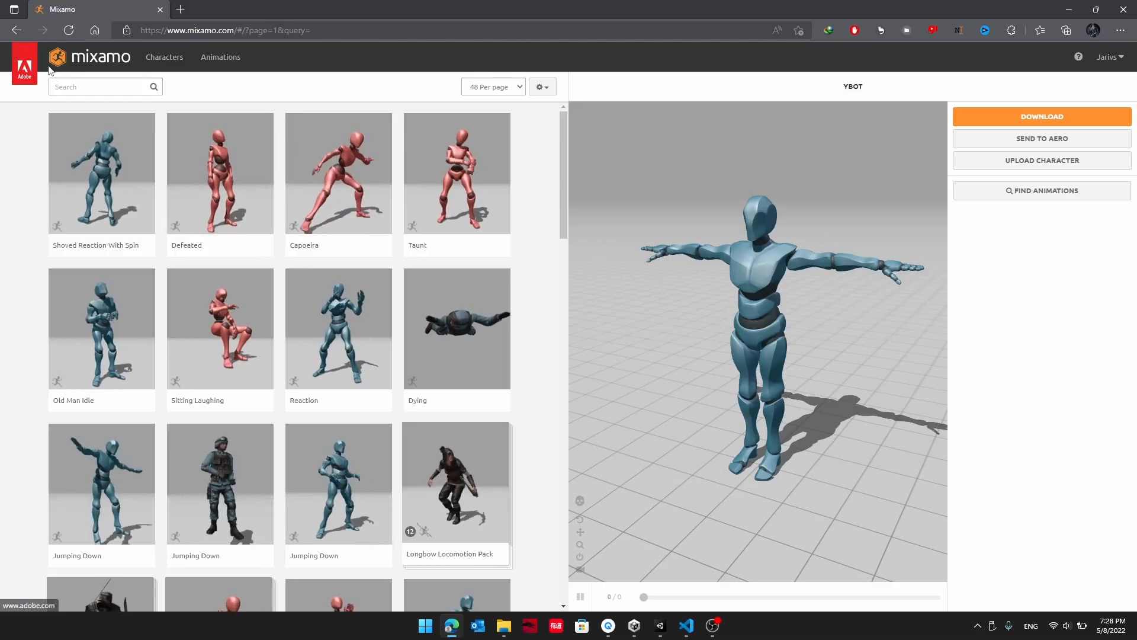
# Switch to the Mixamo website and search its animations for landing.
pyautogui.click(89, 87)
pyautogui.write('landing')
pyautogui.press('Return')
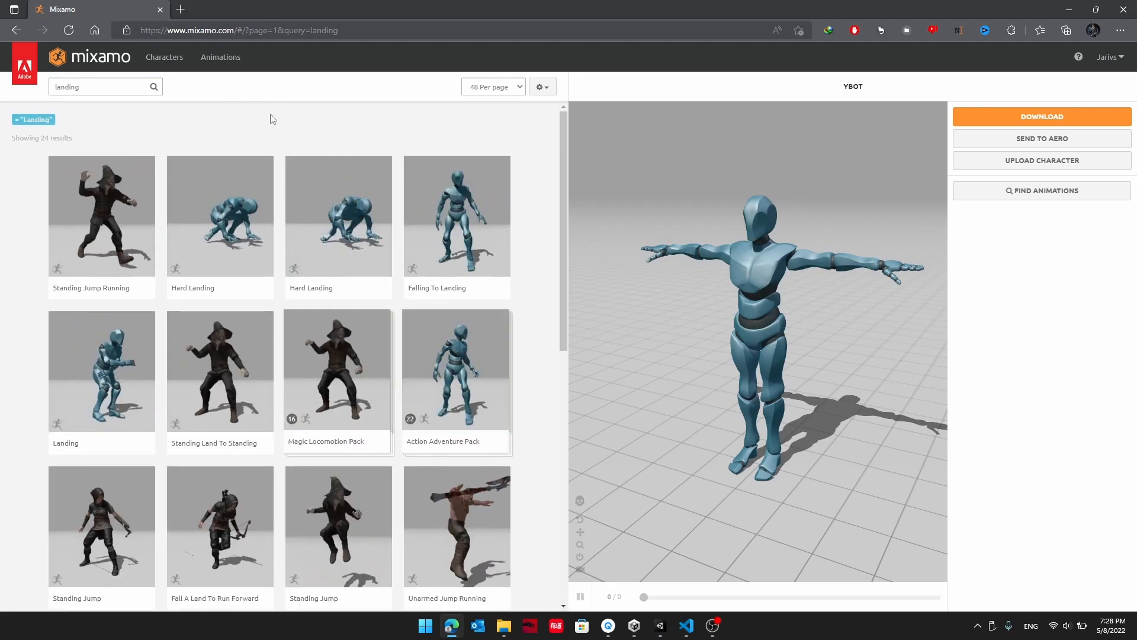
# Download the first Hard Landing animation in the FBX For Unity(.fbx) format with the second Skin option.
pyautogui.click(220, 225)
pyautogui.click(1042, 116)
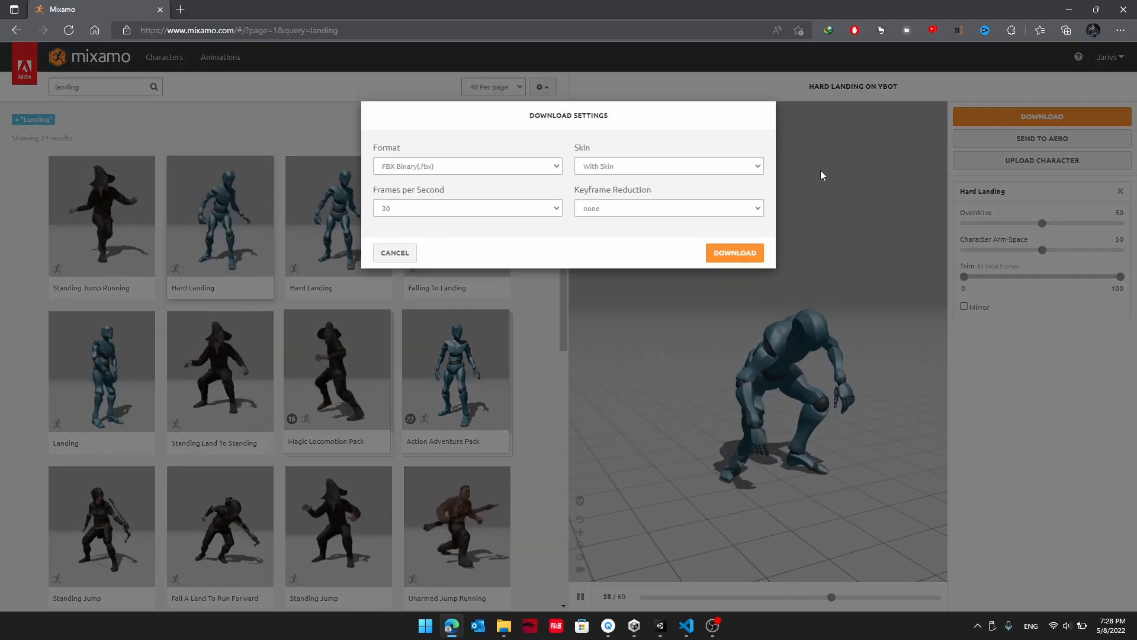
pyautogui.click(427, 168)
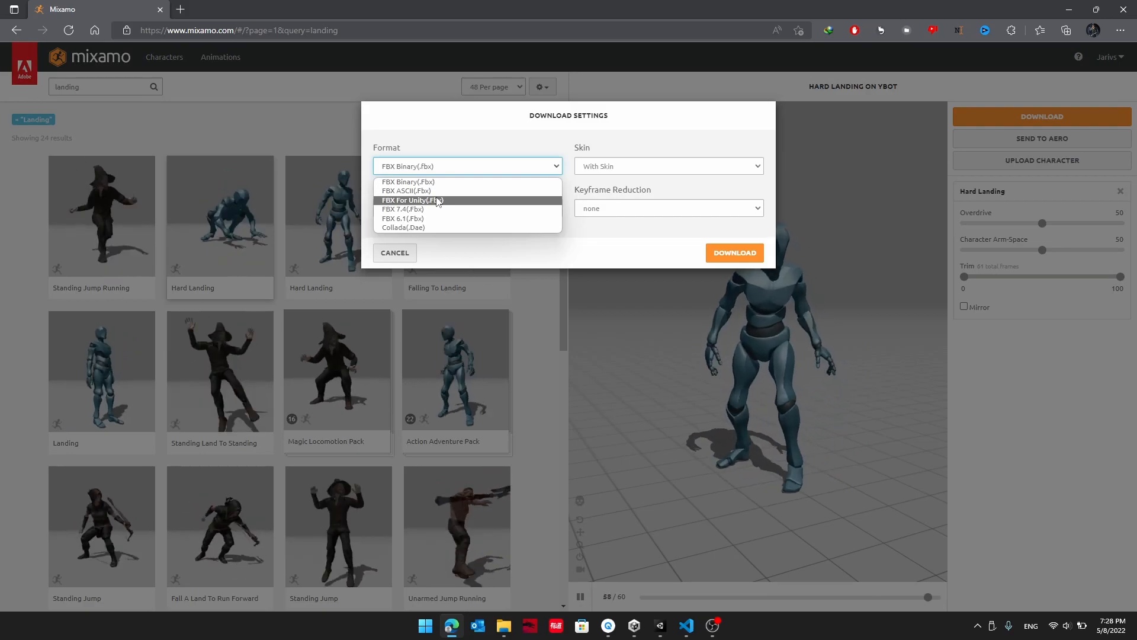
pyautogui.click(437, 201)
pyautogui.click(668, 165)
pyautogui.click(631, 190)
pyautogui.click(709, 250)
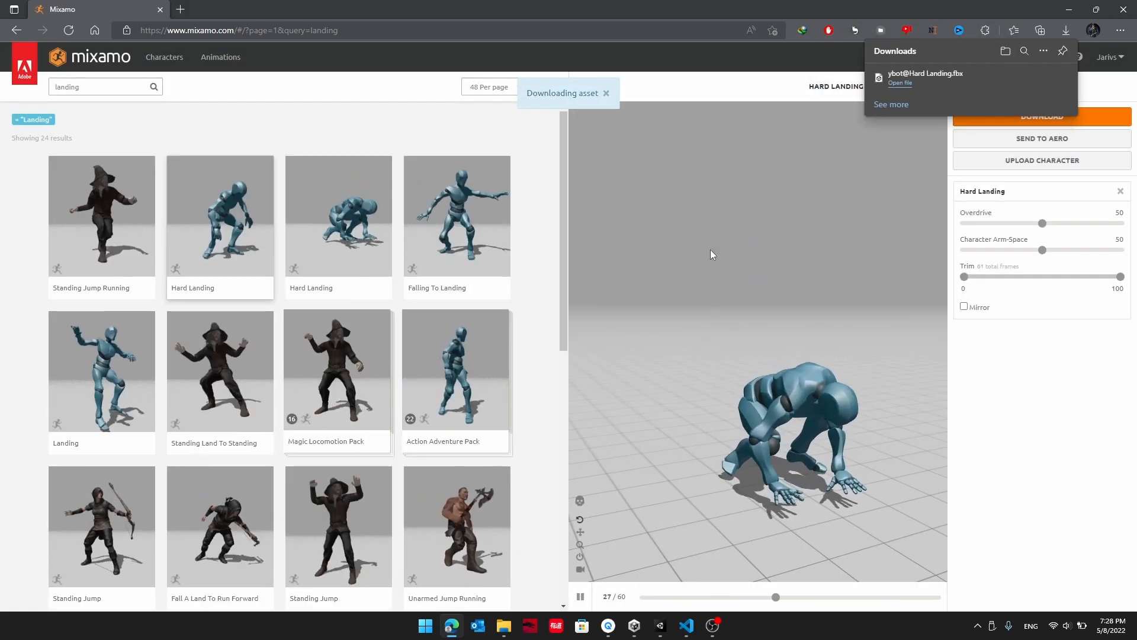
# Open the Falling To Landing animation and trim its start to 24.
pyautogui.click(457, 225)
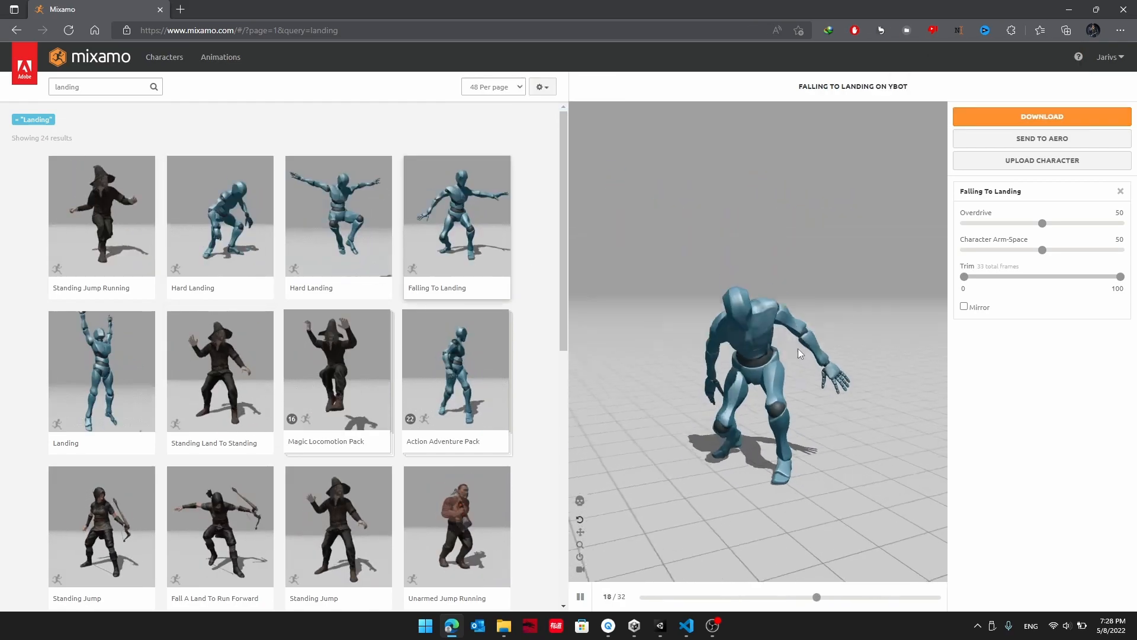
pyautogui.moveTo(964, 276); pyautogui.dragTo(1001, 277)
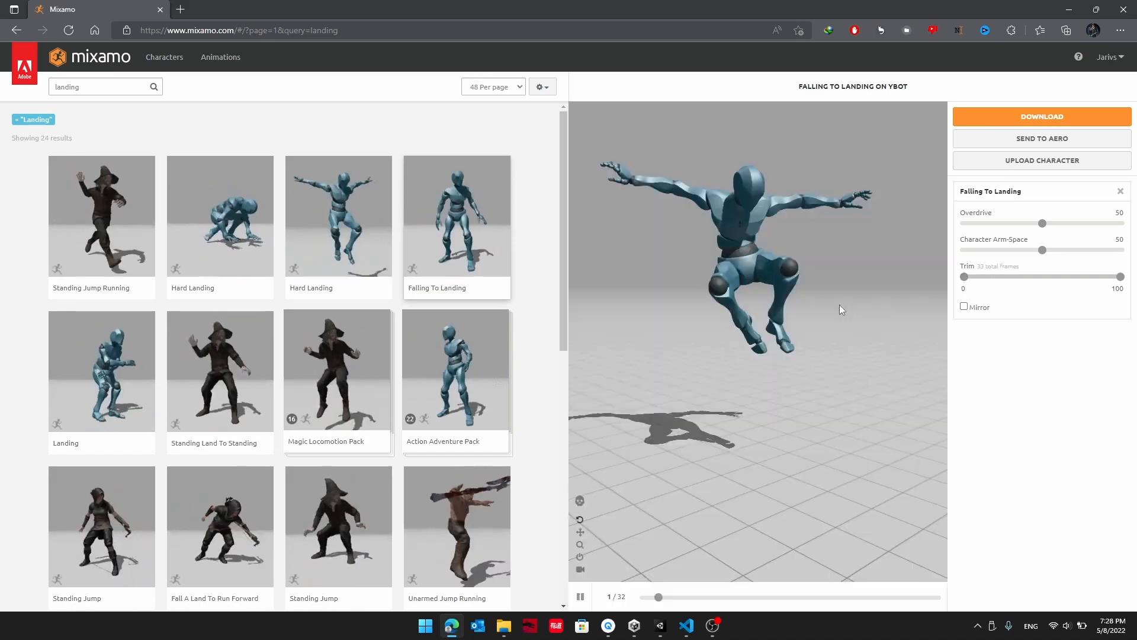
pyautogui.moveTo(964, 277); pyautogui.dragTo(1001, 277)
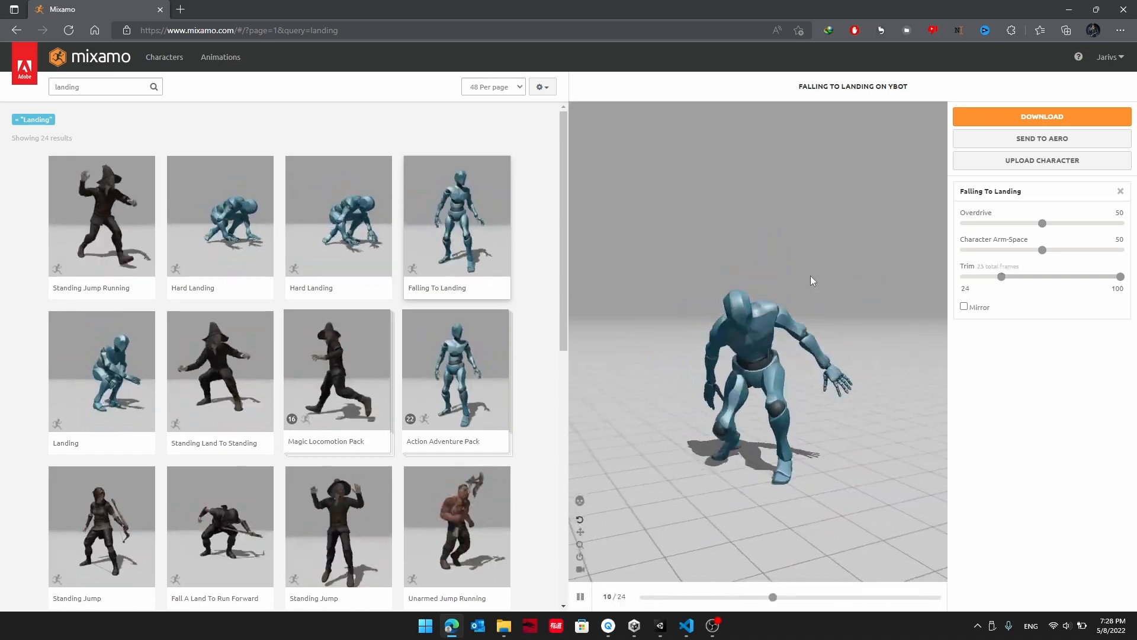
# Download the trimmed Falling To Landing animation as FBX for Unity(.fbx), Without Skin, at 30 frames per second.
pyautogui.click(1042, 116)
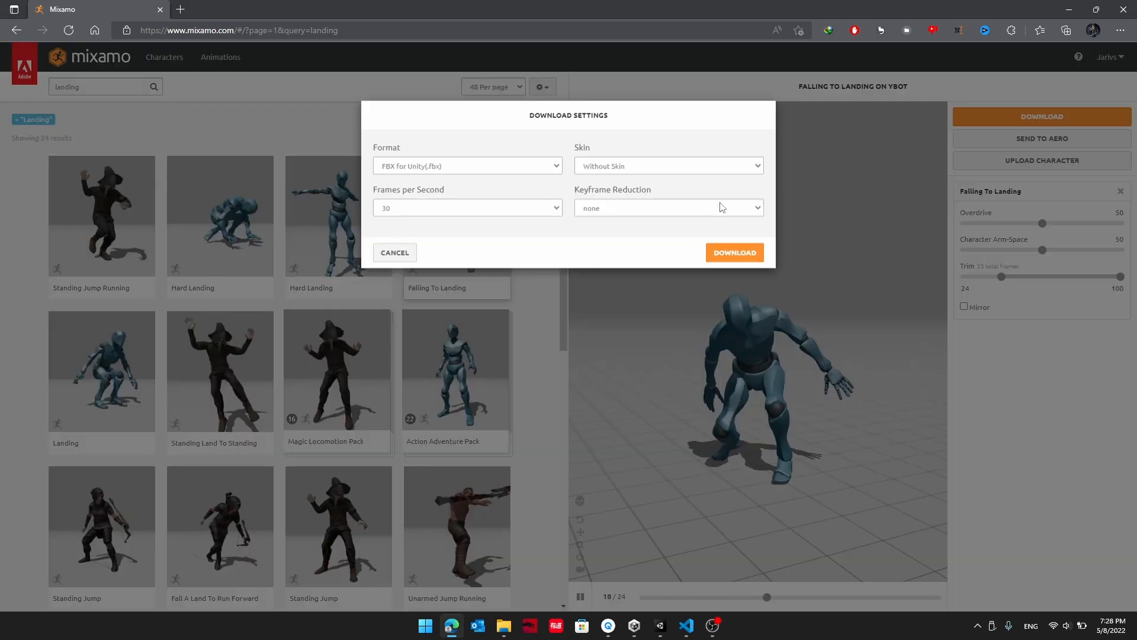
pyautogui.click(732, 251)
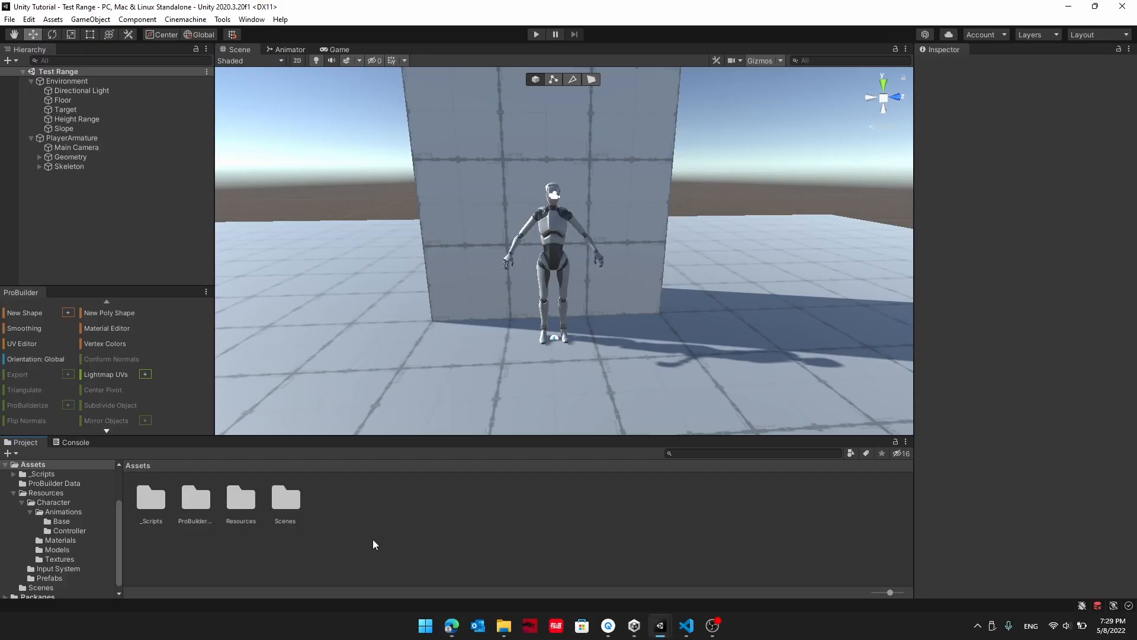
# Create a Jump folder inside the character's Animations folder in Unity and move the five loose animation files into it.
pyautogui.click(77, 512)
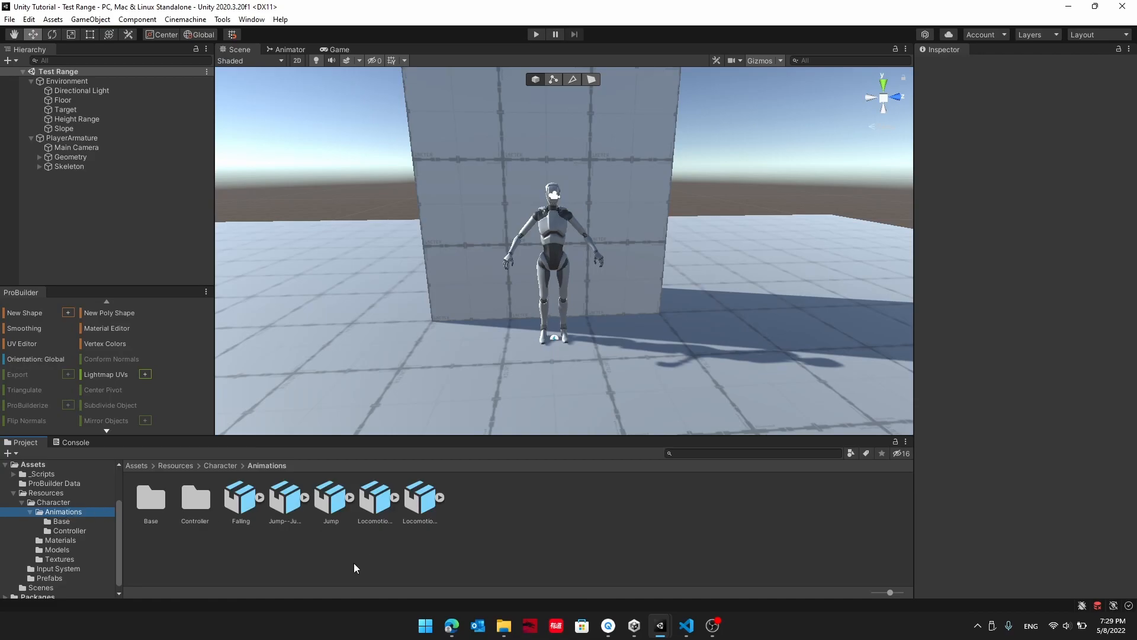
pyautogui.rightClick(526, 496)
pyautogui.moveTo(592, 175)
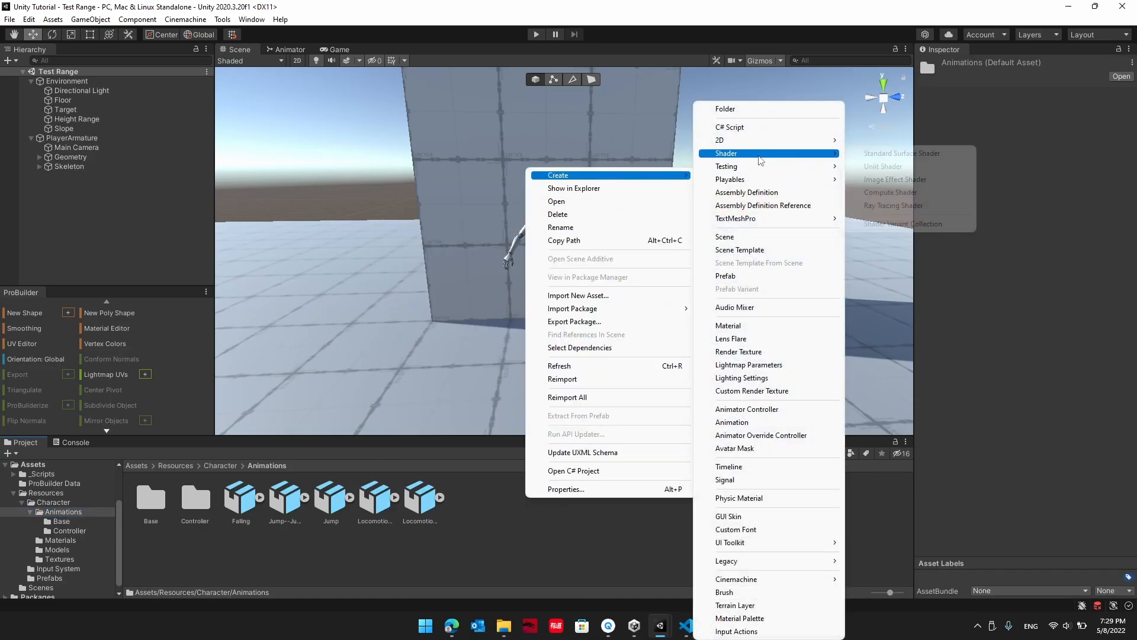
pyautogui.click(760, 109)
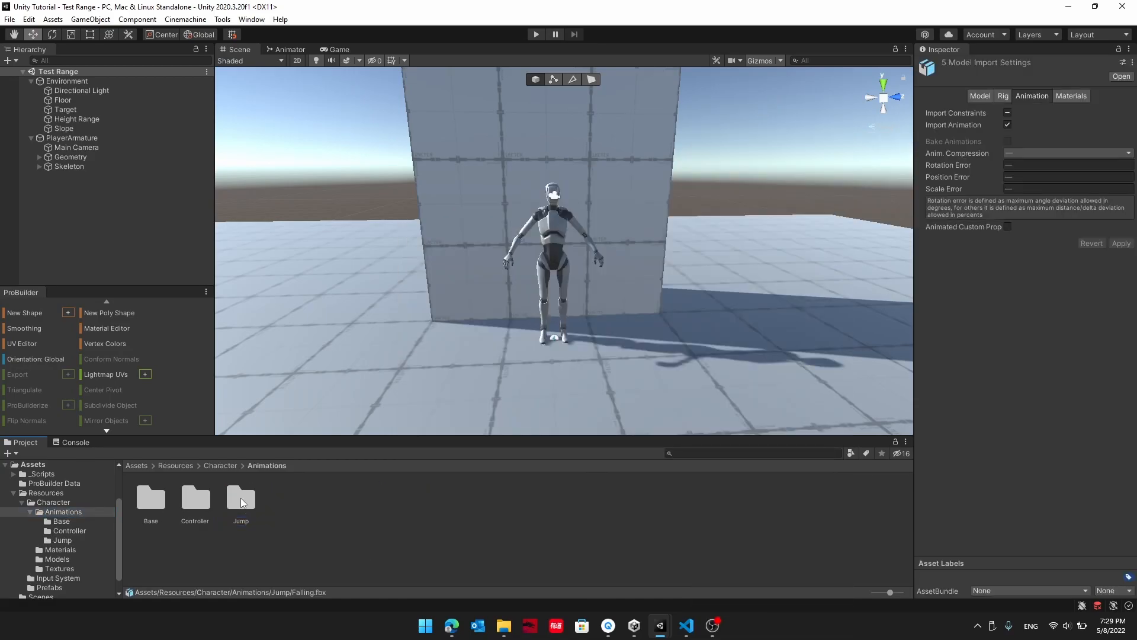
pyautogui.doubleClick(241, 500)
pyautogui.click(410, 530)
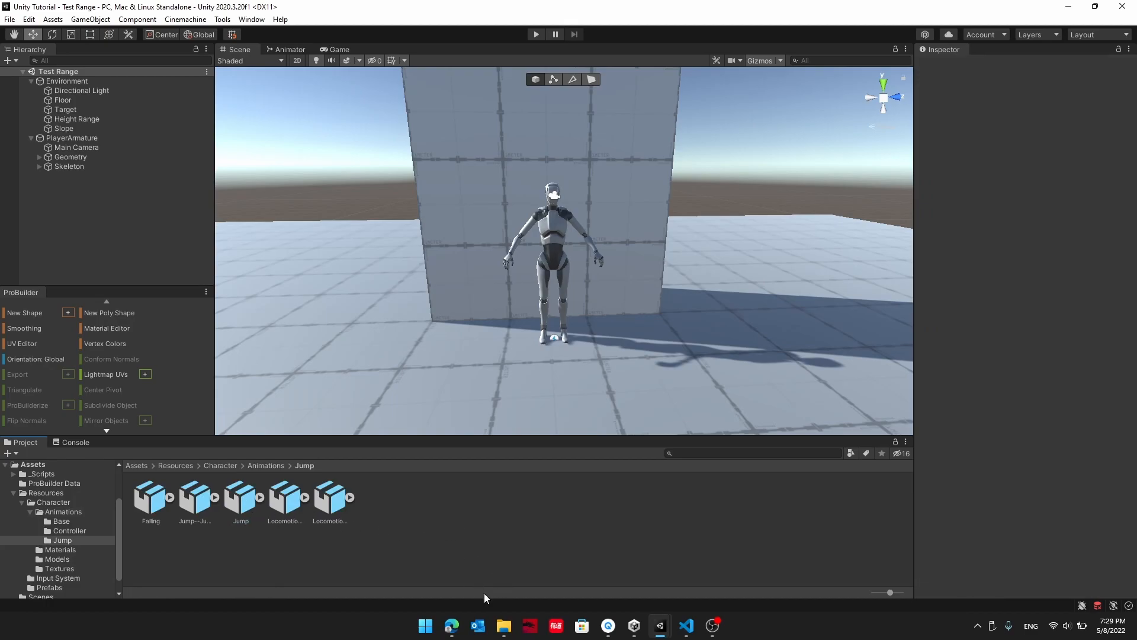
# Import the two downloaded ybot landing FBX files from the Downloads folder into the Jump folder.
pyautogui.click(503, 625)
pyautogui.click(305, 236)
pyautogui.moveTo(432, 111); pyautogui.dragTo(727, 245)
pyautogui.click(683, 363)
pyautogui.keyDown('ctrl'); pyautogui.click(681, 380); pyautogui.keyUp('ctrl')
pyautogui.moveTo(681, 380); pyautogui.dragTo(391, 520)
pyautogui.click(401, 539)
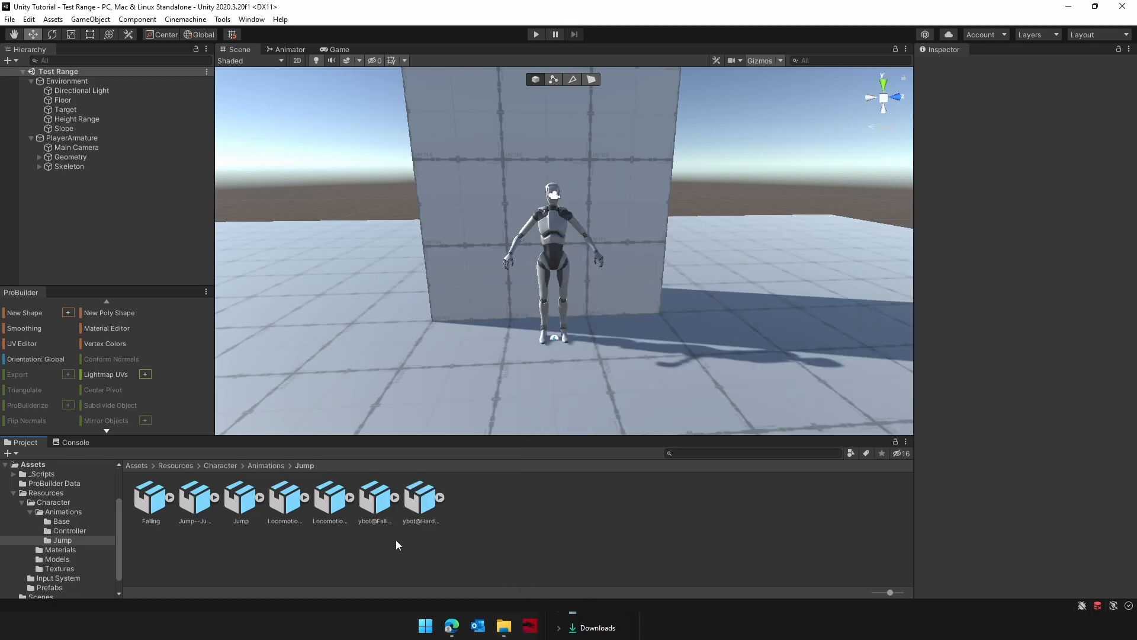
# Set both ybot landing files' rigs to Humanoid, copying the avatar definition from ybotAvatar, and apply the change.
pyautogui.click(197, 499)
pyautogui.click(243, 499)
pyautogui.scroll(-5, 1001, 247)
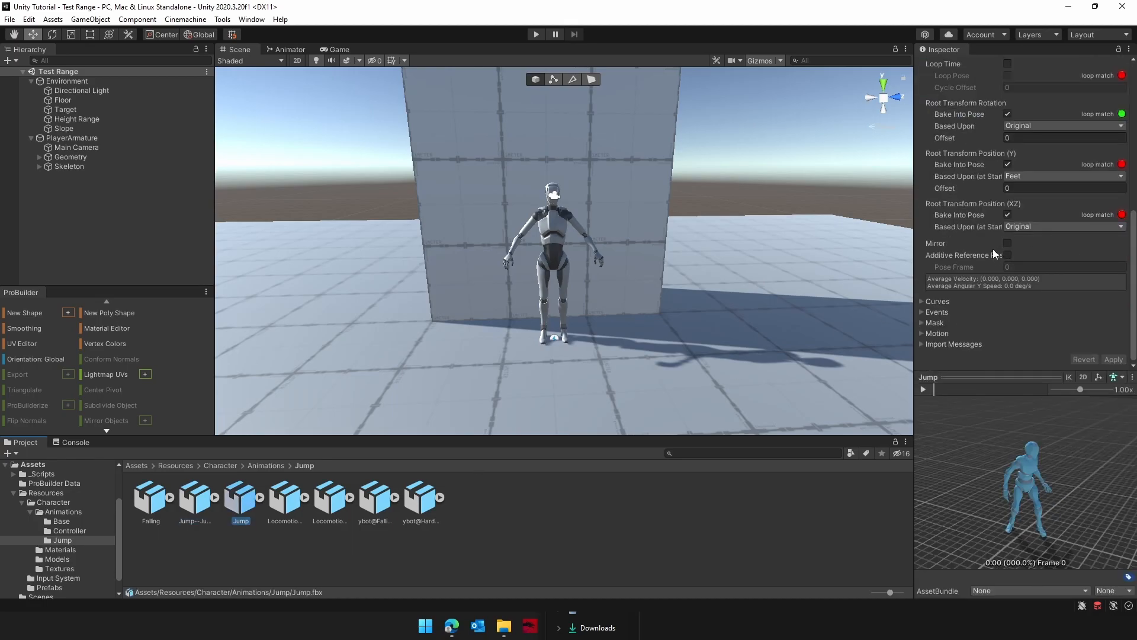
pyautogui.click(343, 517)
pyautogui.click(375, 508)
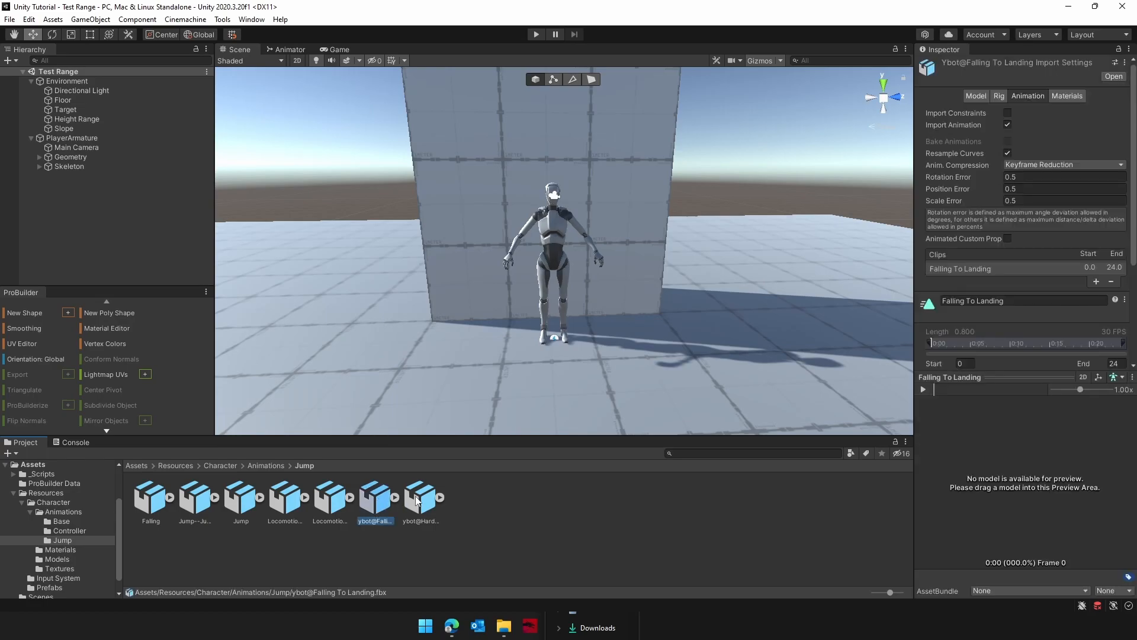
pyautogui.keyDown('shift'); pyautogui.click(422, 498); pyautogui.keyUp('shift')
pyautogui.click(1003, 96)
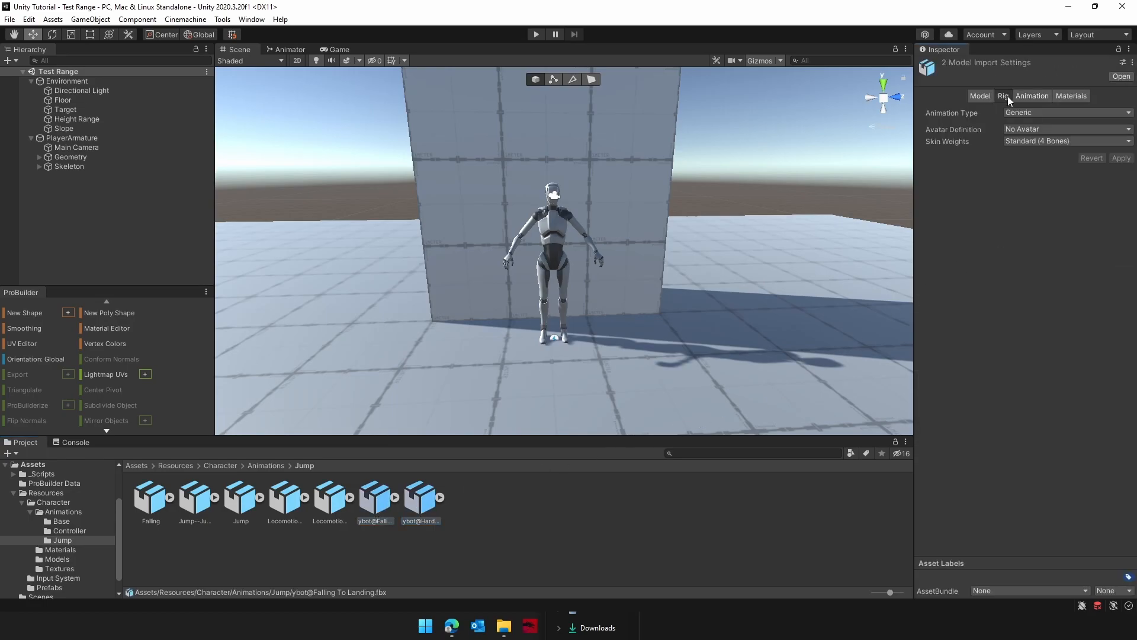
pyautogui.click(1066, 112)
pyautogui.click(1042, 165)
pyautogui.click(1121, 207)
# Rename the ybot Falling To Landing file as Default Land and the ybot Hard Landing file as Hard Land.
pyautogui.click(375, 499)
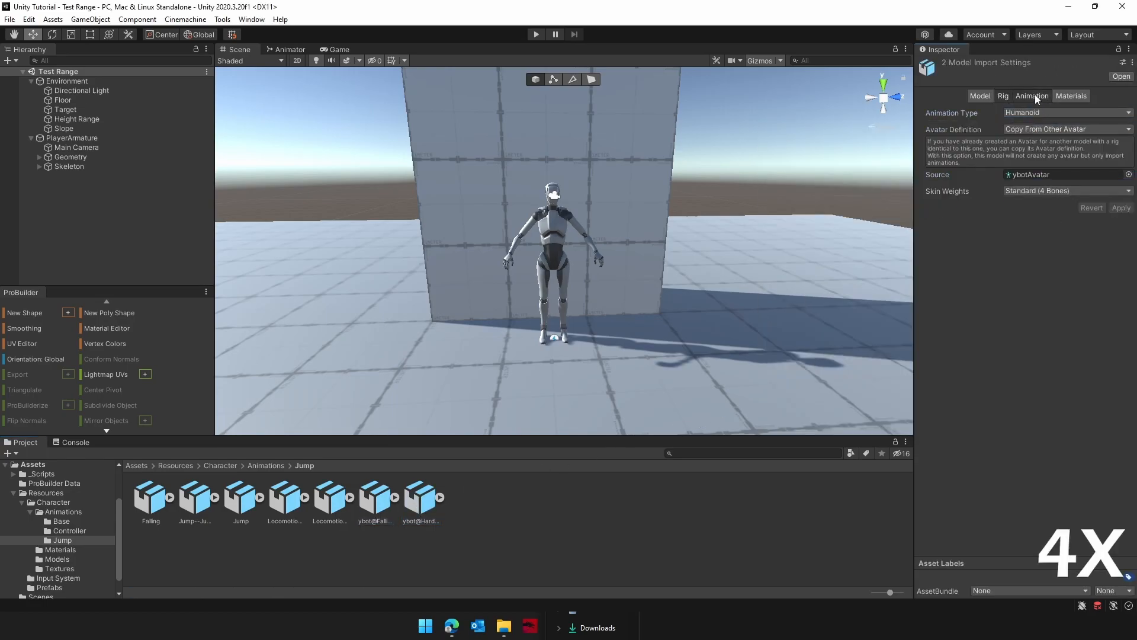
pyautogui.write('Default Landing')
pyautogui.press('Return')
pyautogui.click(433, 499)
pyautogui.press('F2')
pyautogui.write('Harding')
pyautogui.press('Return')
pyautogui.click(242, 496)
pyautogui.press('F2')
pyautogui.write('Hard Land')
pyautogui.press('Return')
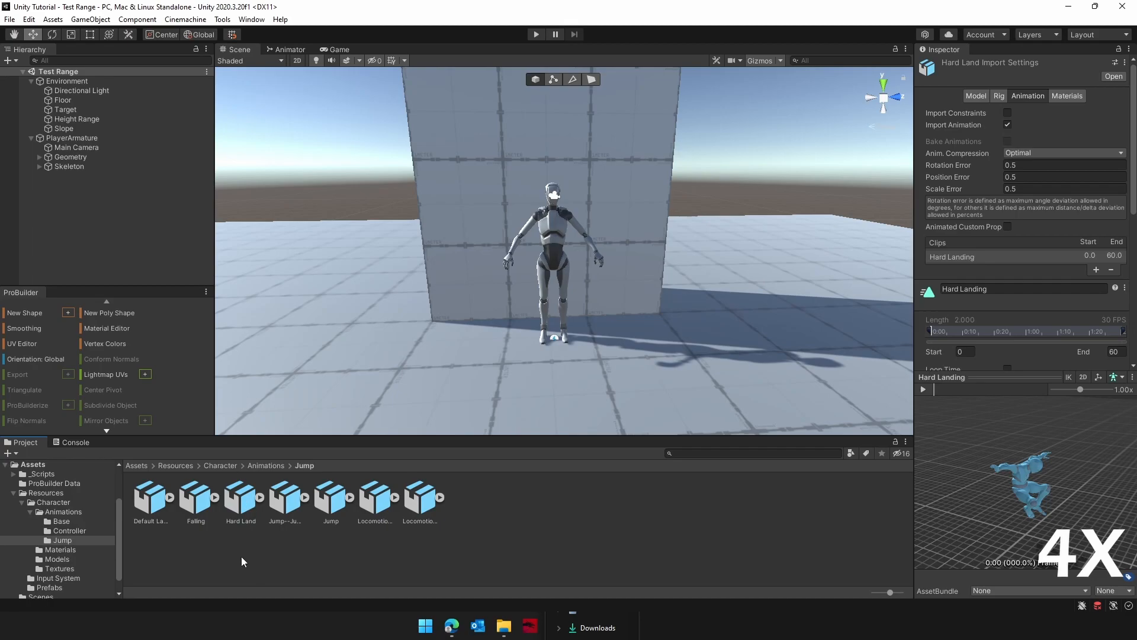
# Rename the mixamo.com clip inside the Default Land file as Default Land.
pyautogui.click(150, 497)
pyautogui.click(1006, 286)
pyautogui.scroll(-6, 1028, 240)
pyautogui.scroll(3, 1007, 237)
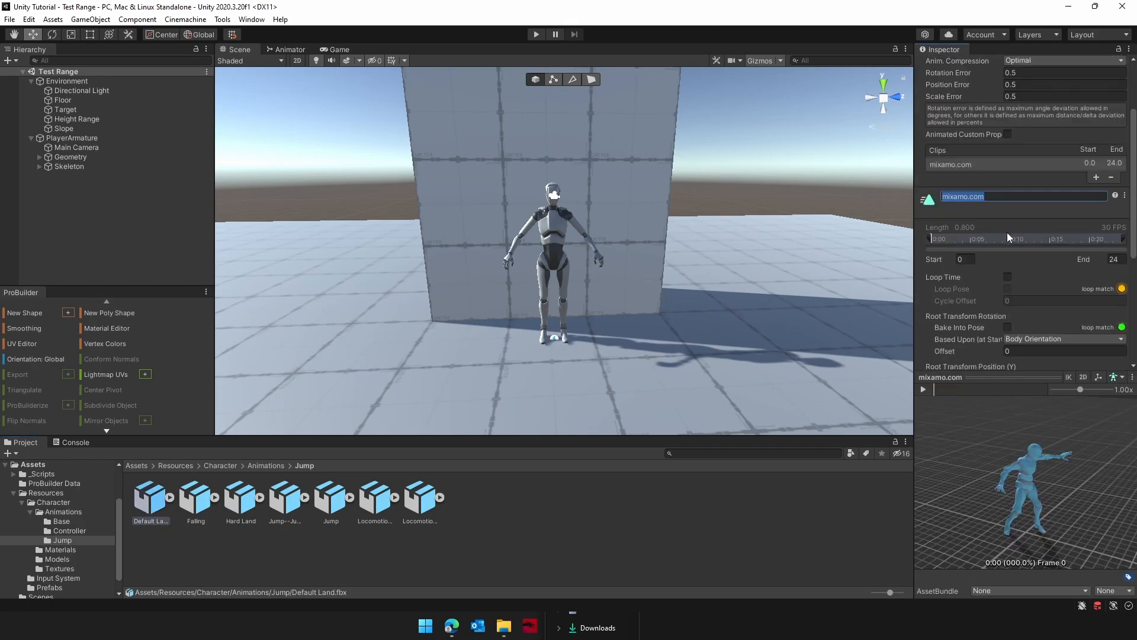
pyautogui.write('Default Land')
pyautogui.press('Return')
# Bake the Default Land clip's root rotation, Y position and XZ position into the pose, set their reference bases, and apply.
pyautogui.scroll(-3, 1007, 233)
pyautogui.click(923, 389)
pyautogui.click(1008, 221)
pyautogui.click(1043, 232)
pyautogui.click(1036, 243)
pyautogui.click(1007, 271)
pyautogui.click(1043, 282)
pyautogui.click(1039, 293)
pyautogui.click(1007, 321)
pyautogui.click(1043, 333)
pyautogui.click(1037, 345)
pyautogui.scroll(-4, 1039, 346)
pyautogui.click(1112, 359)
# Bake the Hard Land clip's root rotation into the pose and go over the import settings of the other landing clips.
pyautogui.click(240, 500)
pyautogui.click(1007, 113)
pyautogui.click(1060, 126)
pyautogui.click(1054, 140)
pyautogui.click(375, 501)
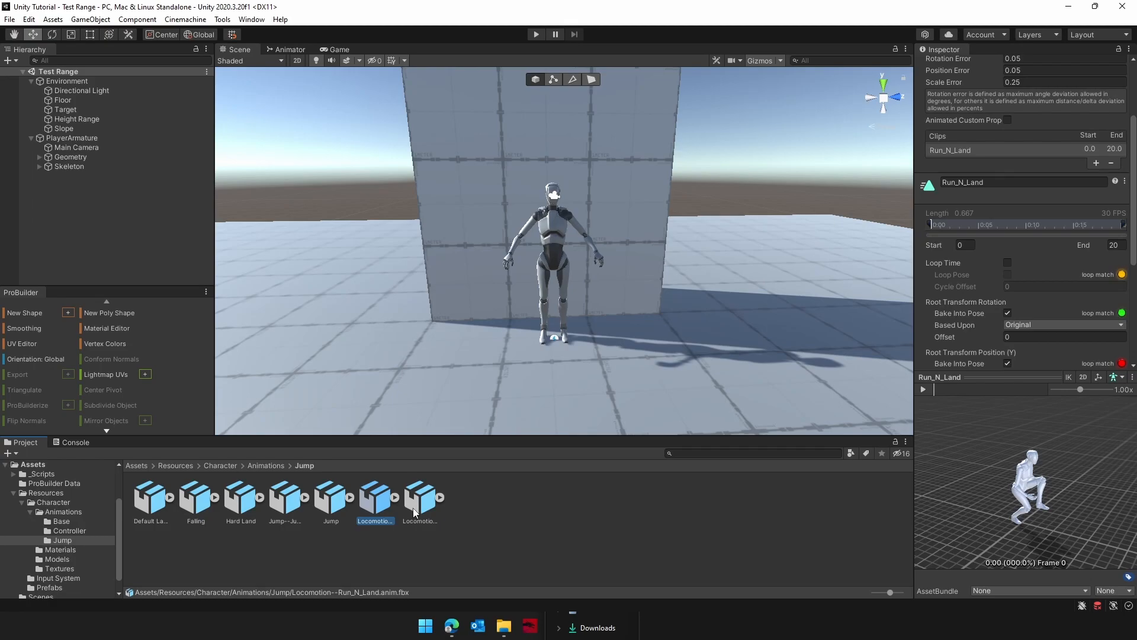
pyautogui.click(296, 503)
pyautogui.click(986, 153)
pyautogui.click(1110, 175)
pyautogui.click(608, 527)
# Open the Landing Blend state's blend tree in the Animator and set its blend type to 2D Freeform Cartesian.
pyautogui.click(578, 335)
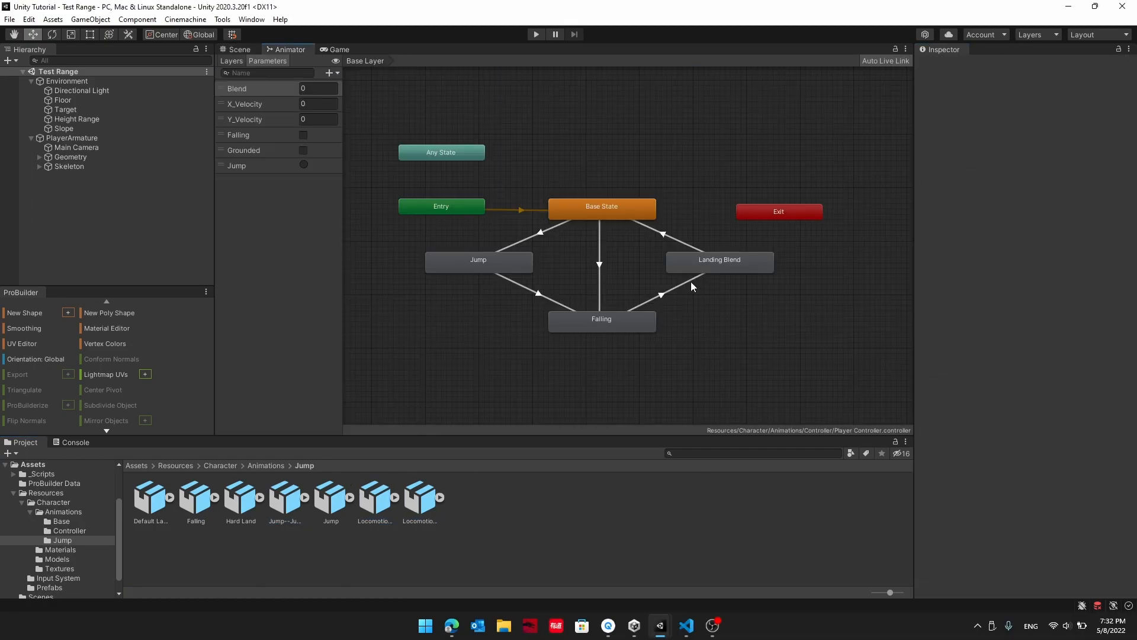
pyautogui.doubleClick(721, 265)
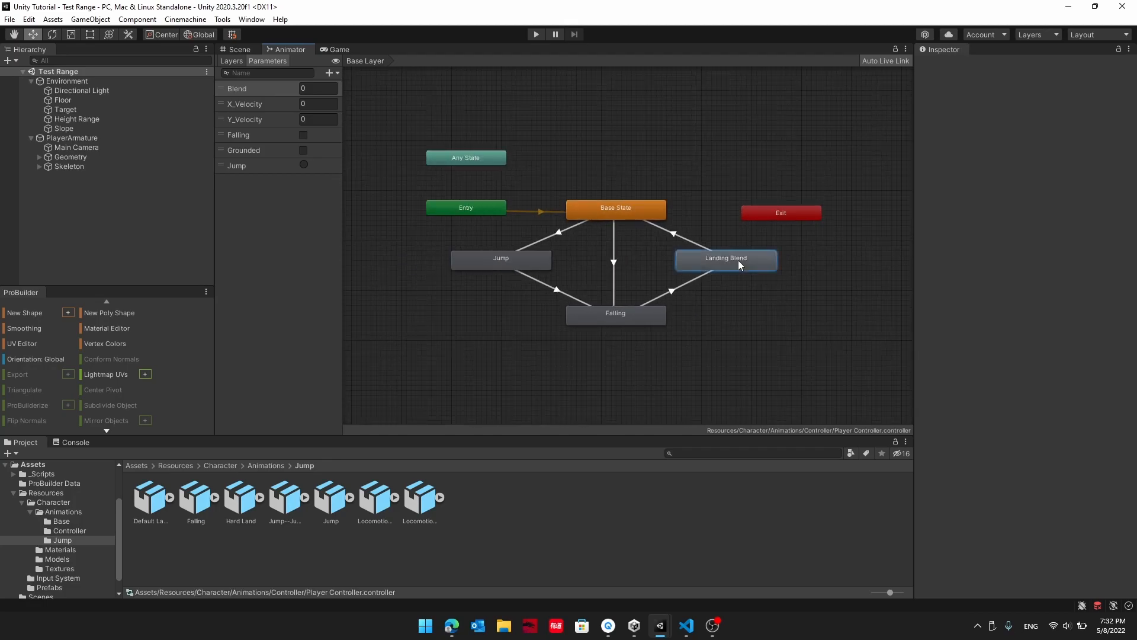
pyautogui.click(1001, 77)
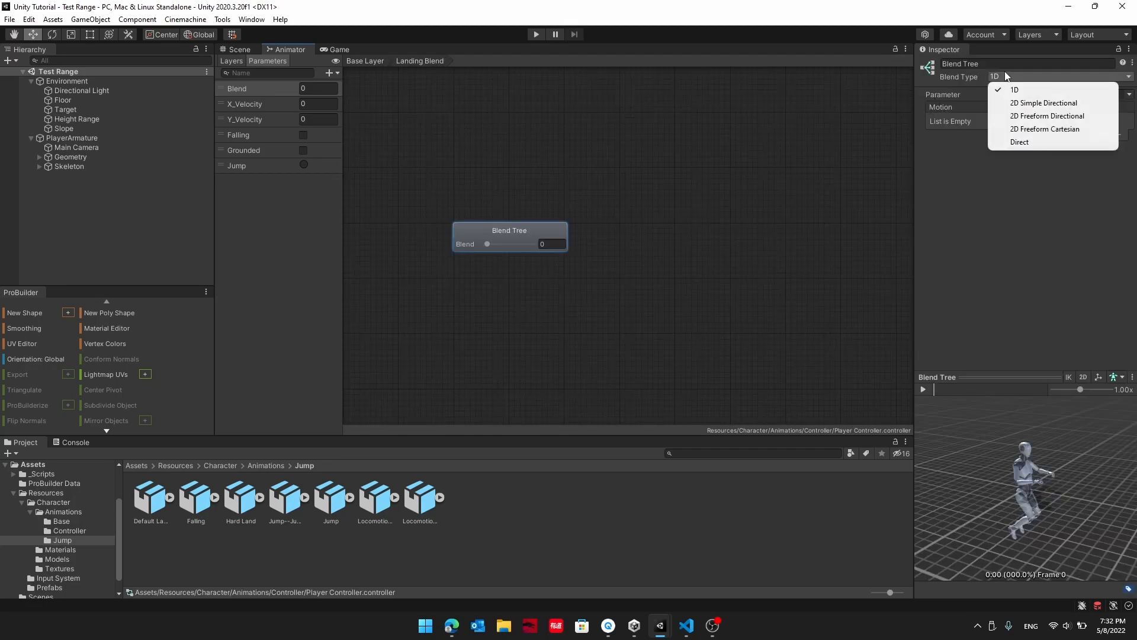
pyautogui.click(1038, 130)
# Add five motion fields to the Landing Blend tree.
pyautogui.click(1104, 136)
pyautogui.click(1090, 148)
pyautogui.click(1090, 148)
pyautogui.click(1102, 138)
pyautogui.click(1090, 148)
pyautogui.click(1104, 292)
pyautogui.click(1104, 305)
pyautogui.click(1099, 320)
pyautogui.click(1105, 320)
pyautogui.click(1090, 334)
# Assign the Default Land clip to the blend tree's first motion field.
pyautogui.click(999, 264)
pyautogui.moveTo(899, 205); pyautogui.dragTo(556, 234)
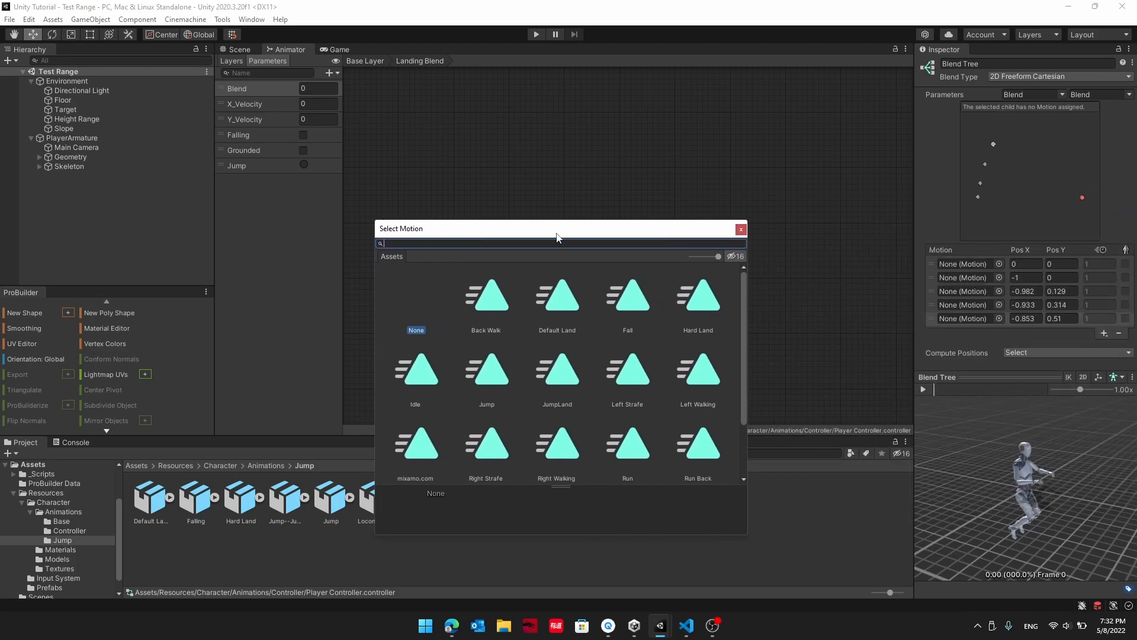
pyautogui.click(983, 276)
pyautogui.click(999, 277)
pyautogui.moveTo(944, 195); pyautogui.dragTo(586, 230)
pyautogui.click(999, 277)
pyautogui.doubleClick(482, 330)
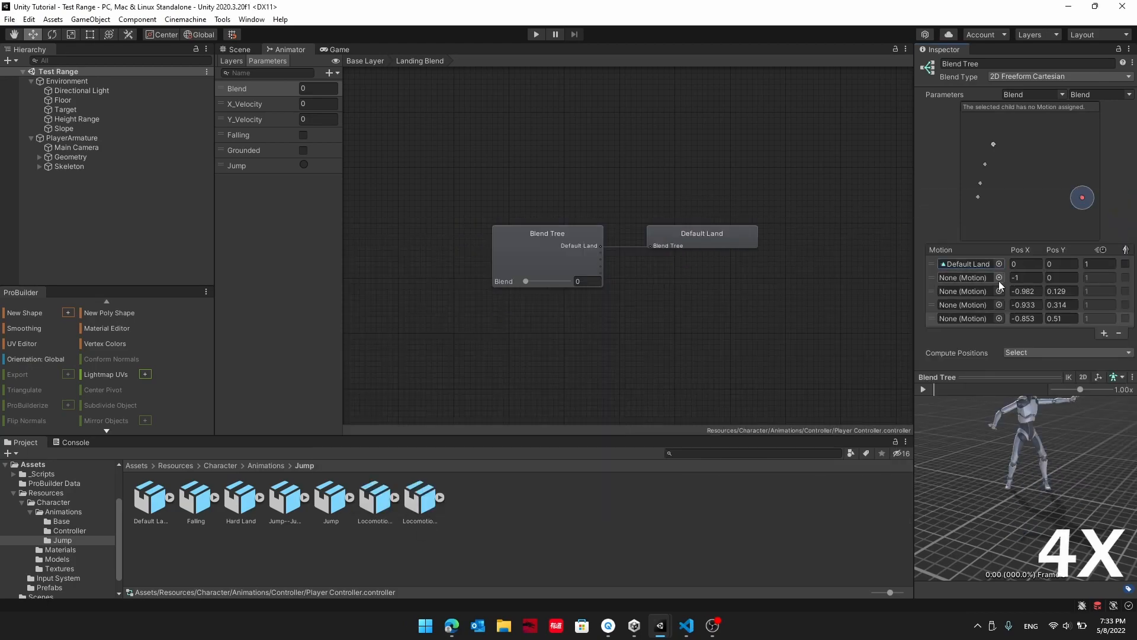
# Assign Hard Land, Walk_N_Land, Run_N_Land and JumpLand to the blend tree's remaining four motion fields in that order.
pyautogui.click(1000, 279)
pyautogui.moveTo(1038, 210); pyautogui.dragTo(1001, 211)
pyautogui.doubleClick(1037, 290)
pyautogui.click(999, 292)
pyautogui.scroll(-1, 1006, 333)
pyautogui.scroll(-1, 1007, 337)
pyautogui.doubleClick(929, 416)
pyautogui.click(1000, 305)
pyautogui.scroll(-1, 986, 319)
pyautogui.doubleClick(820, 409)
pyautogui.click(999, 318)
pyautogui.doubleClick(957, 389)
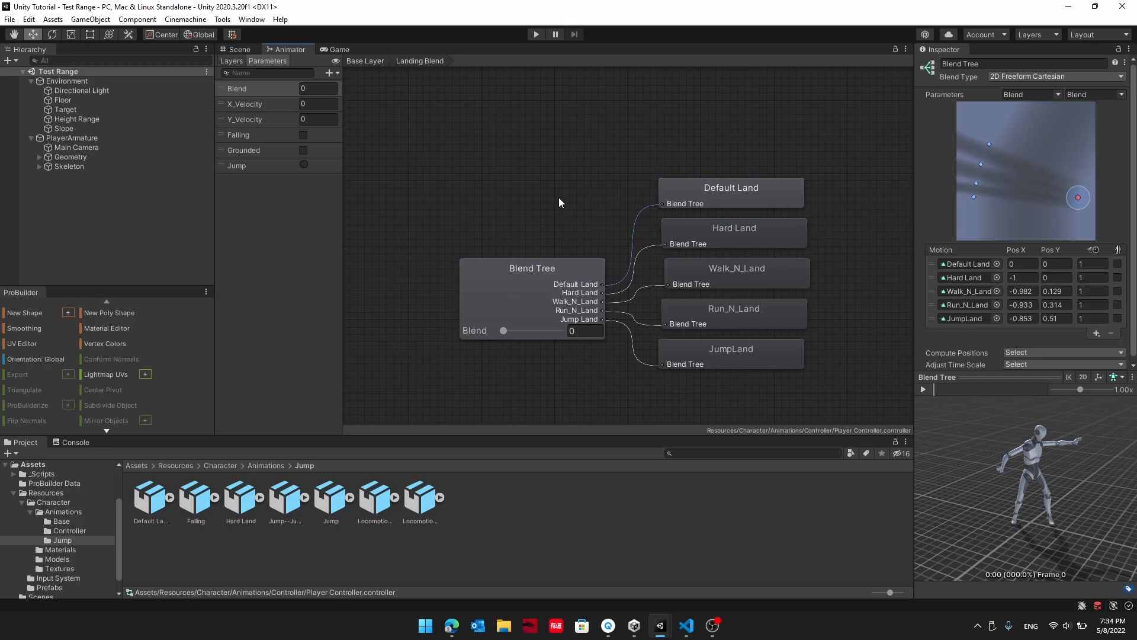
# Add a float animator parameter named Z_Velocity and place it between X_Velocity and Y_Velocity.
pyautogui.click(330, 74)
pyautogui.click(337, 74)
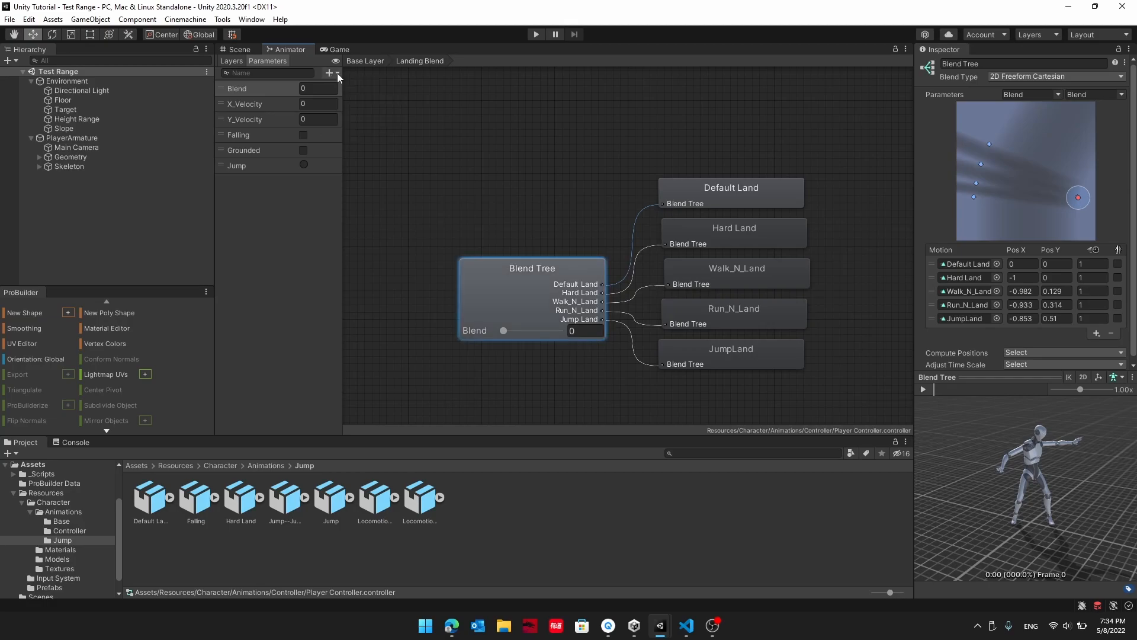
pyautogui.click(337, 73)
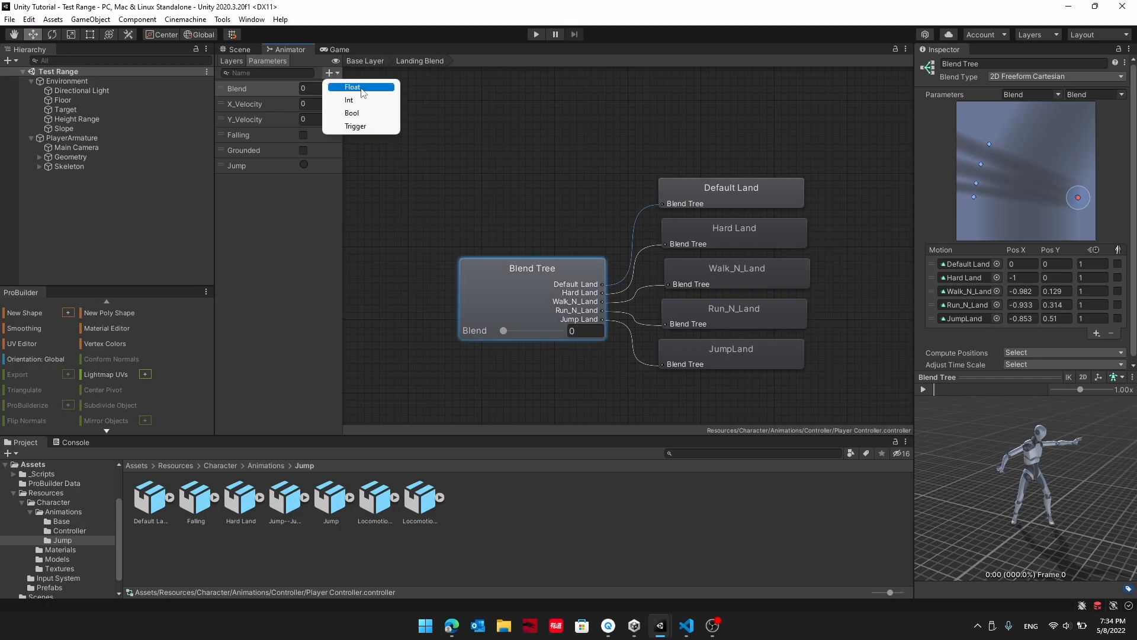
pyautogui.click(360, 88)
pyautogui.write('Z_Velocity')
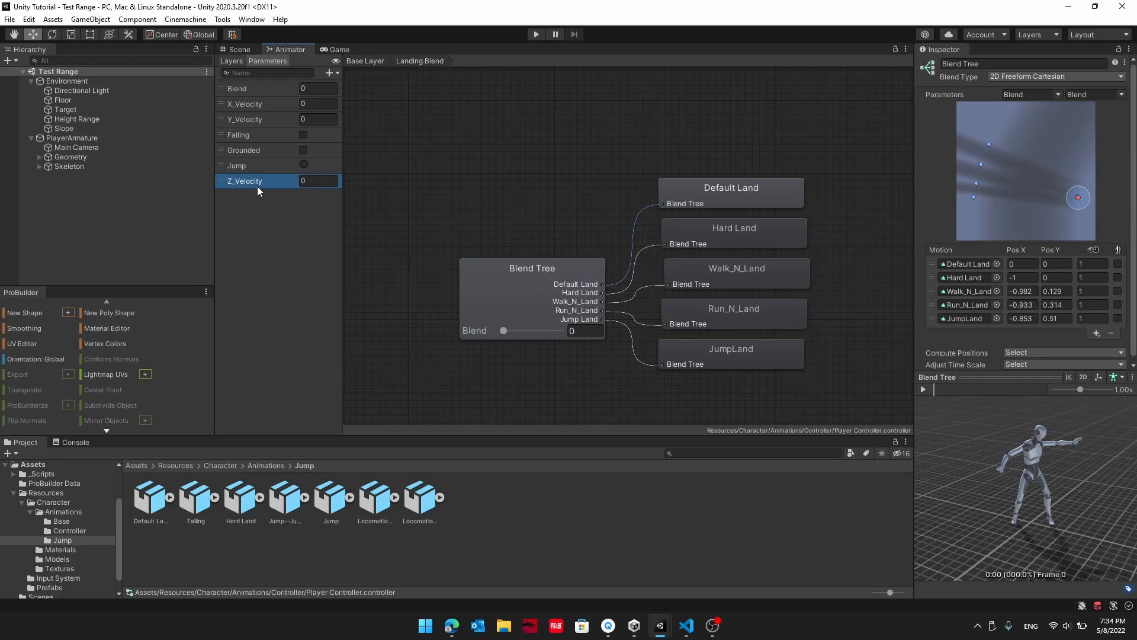
pyautogui.moveTo(257, 186); pyautogui.dragTo(254, 130)
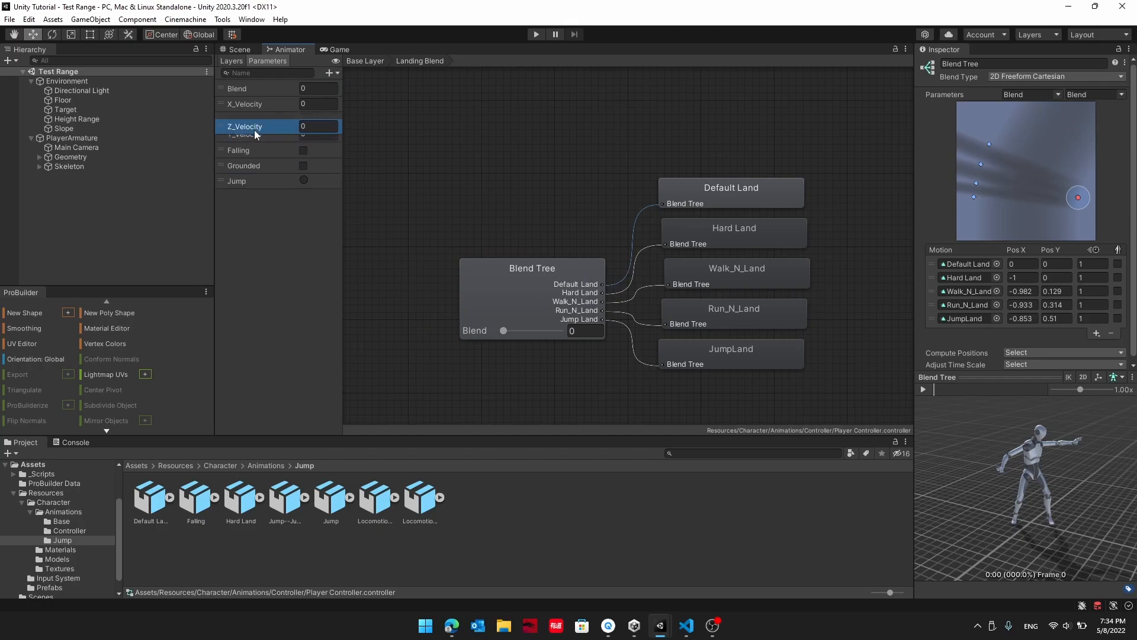
# Set the blend tree's first parameter to Z_Velocity and its second to Y_Velocity.
pyautogui.click(1058, 94)
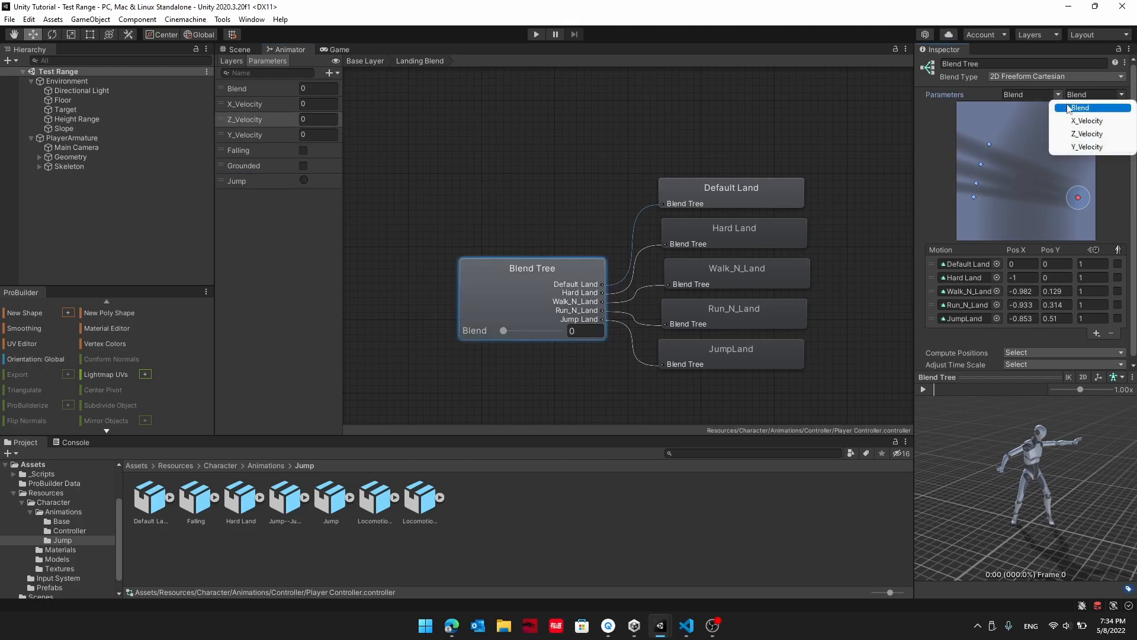
pyautogui.click(1087, 134)
pyautogui.click(1121, 95)
pyautogui.click(1090, 147)
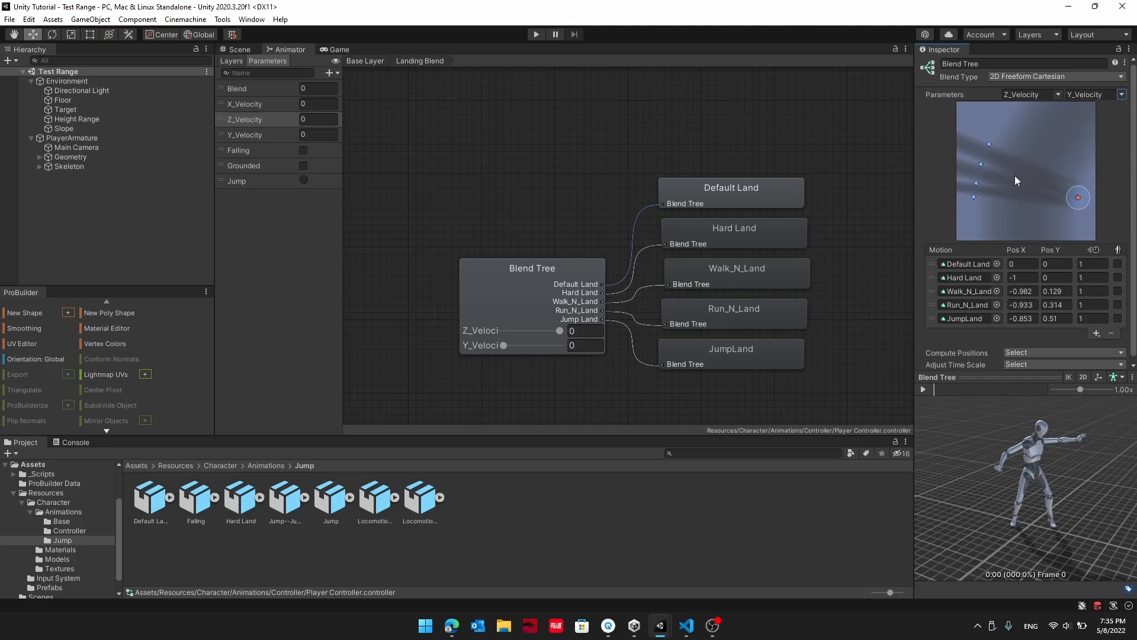
# Move JumpLand to the start of the motion list and set its position to X 0, Y 0.
pyautogui.moveTo(961, 375); pyautogui.dragTo(963, 379)
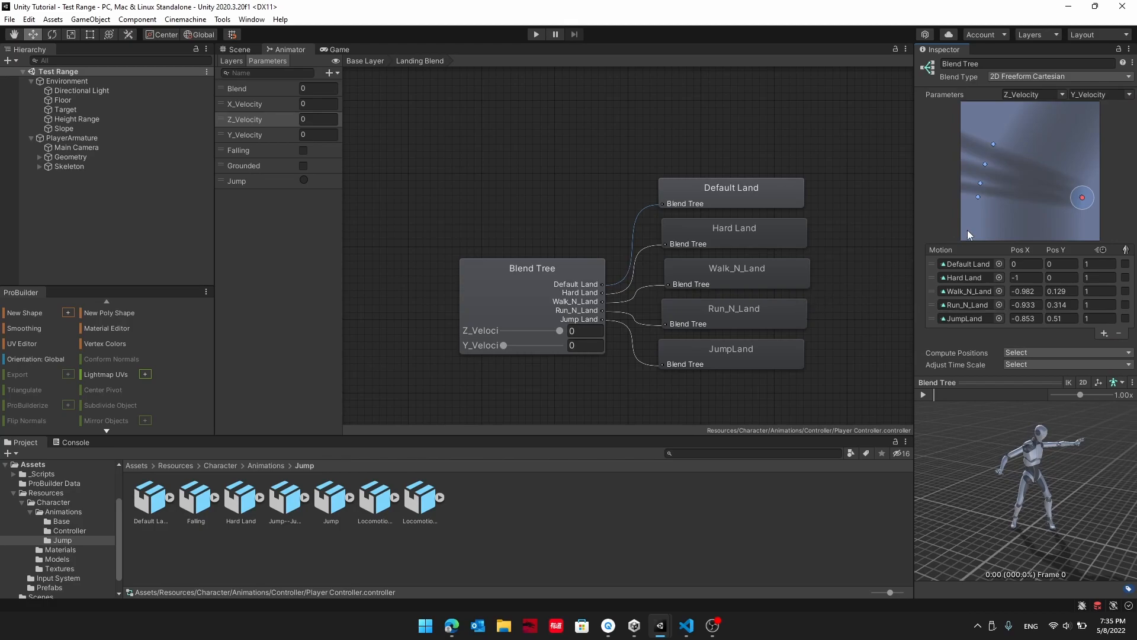
pyautogui.click(1083, 198)
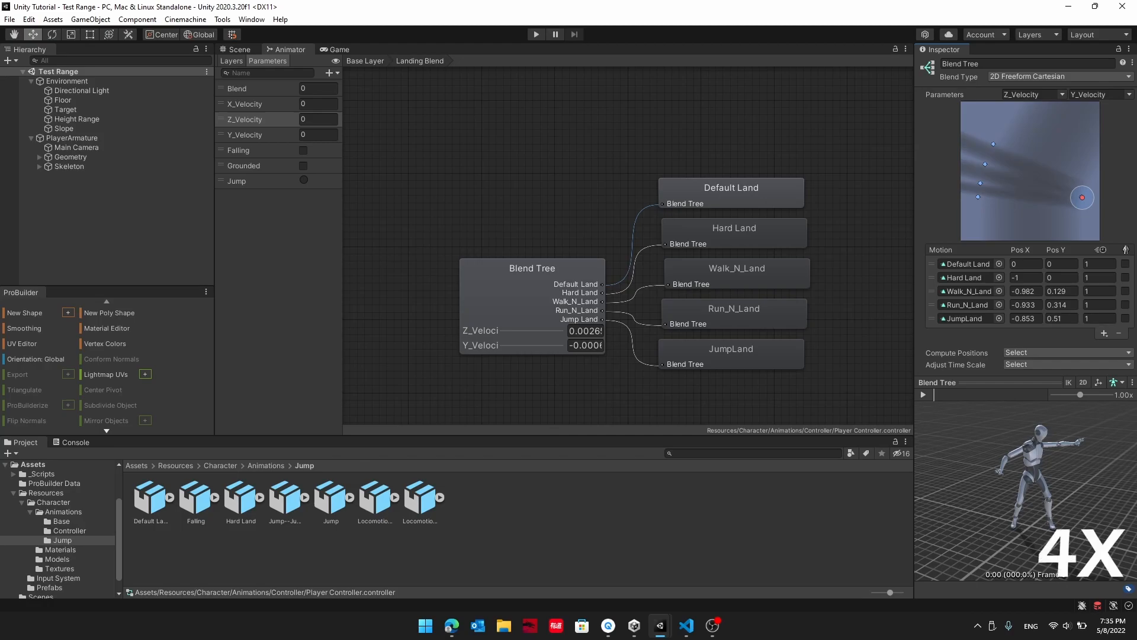
pyautogui.moveTo(957, 318); pyautogui.dragTo(960, 265)
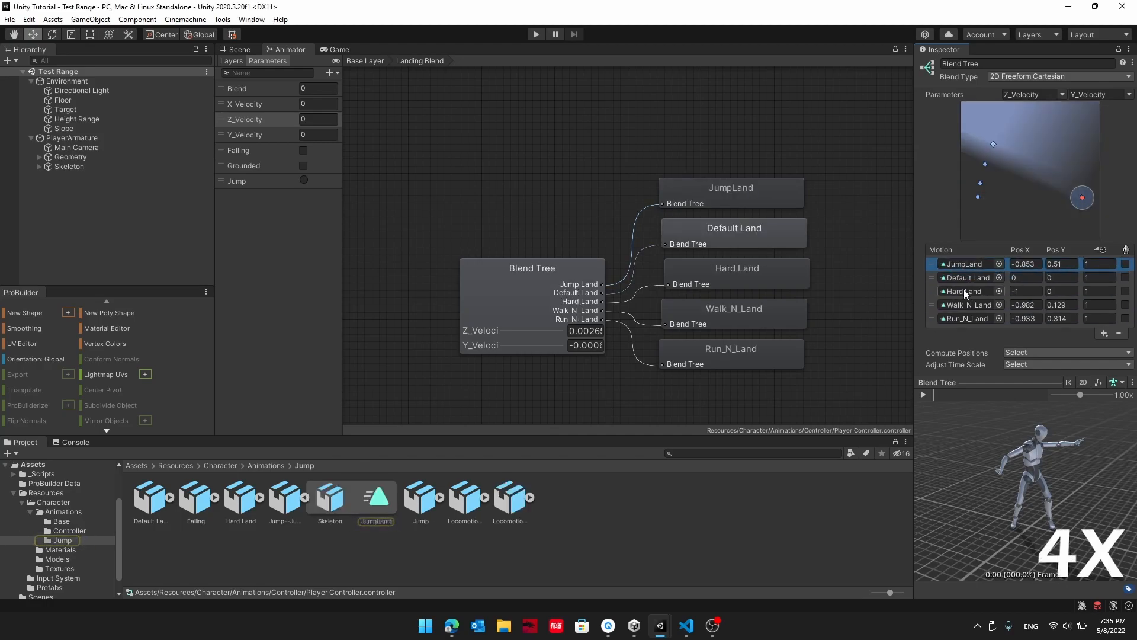
pyautogui.click(1024, 264)
pyautogui.write('0')
pyautogui.press('Tab')
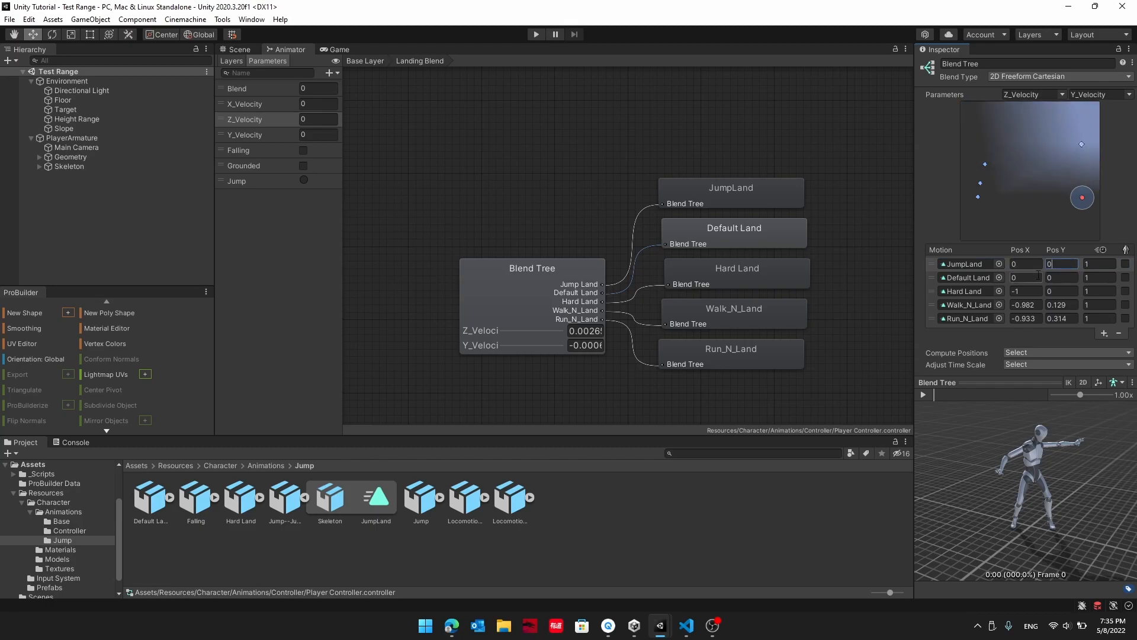
pyautogui.write('0')
# Set the X position of Default Land to -6.5 and that of Hard Land to -10.
pyautogui.click(1026, 276)
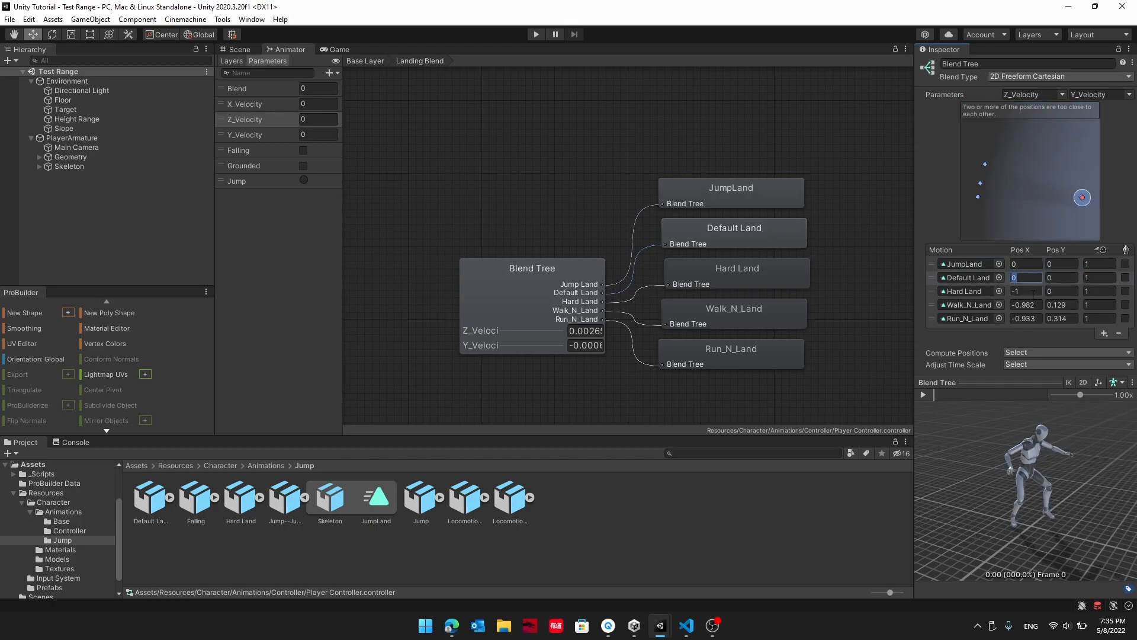
pyautogui.write('-6.5')
pyautogui.click(1027, 290)
pyautogui.write('-10')
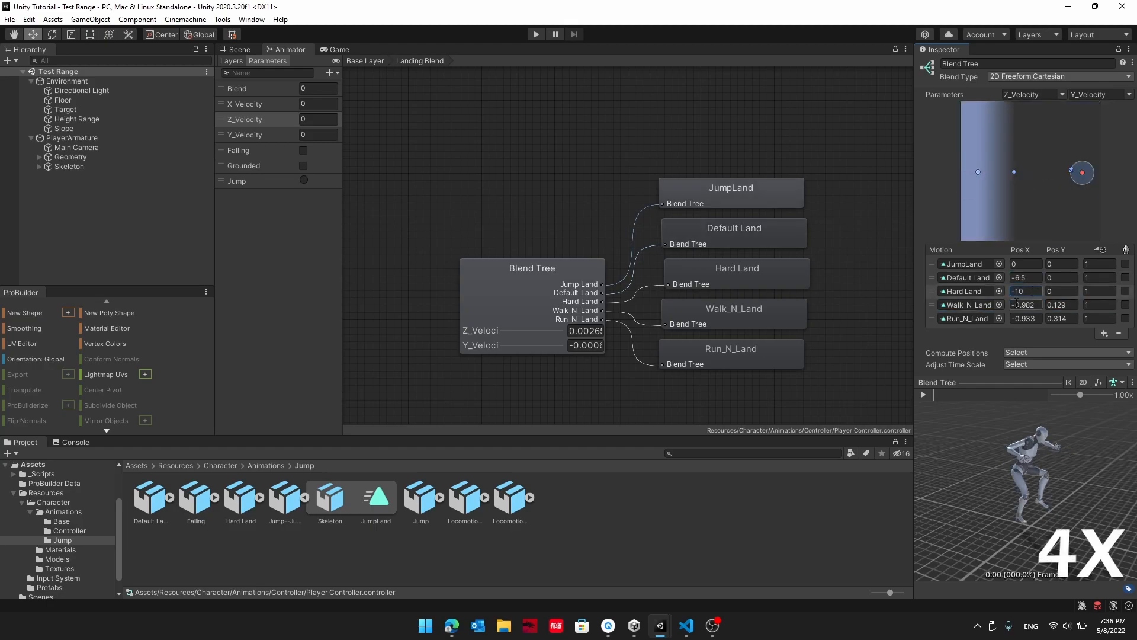
# Position Walk_N_Land at X -3.5, Y 3 and Run_N_Land at X -6, Y 7 in the blend tree.
pyautogui.click(1025, 304)
pyautogui.write('-3.5')
pyautogui.click(1060, 305)
pyautogui.write('3')
pyautogui.click(1023, 318)
pyautogui.write('-6')
pyautogui.click(1066, 318)
pyautogui.write('7')
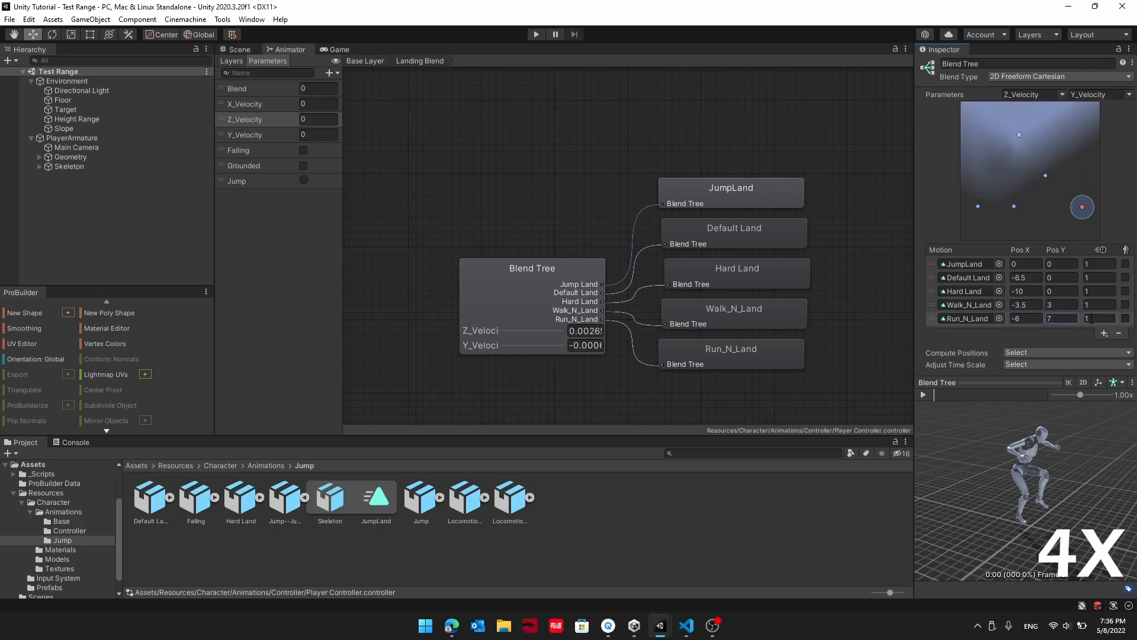
# Set the playback speed of JumpLand, Default Land and Hard Land to 1.2.
pyautogui.click(1099, 263)
pyautogui.click(1099, 277)
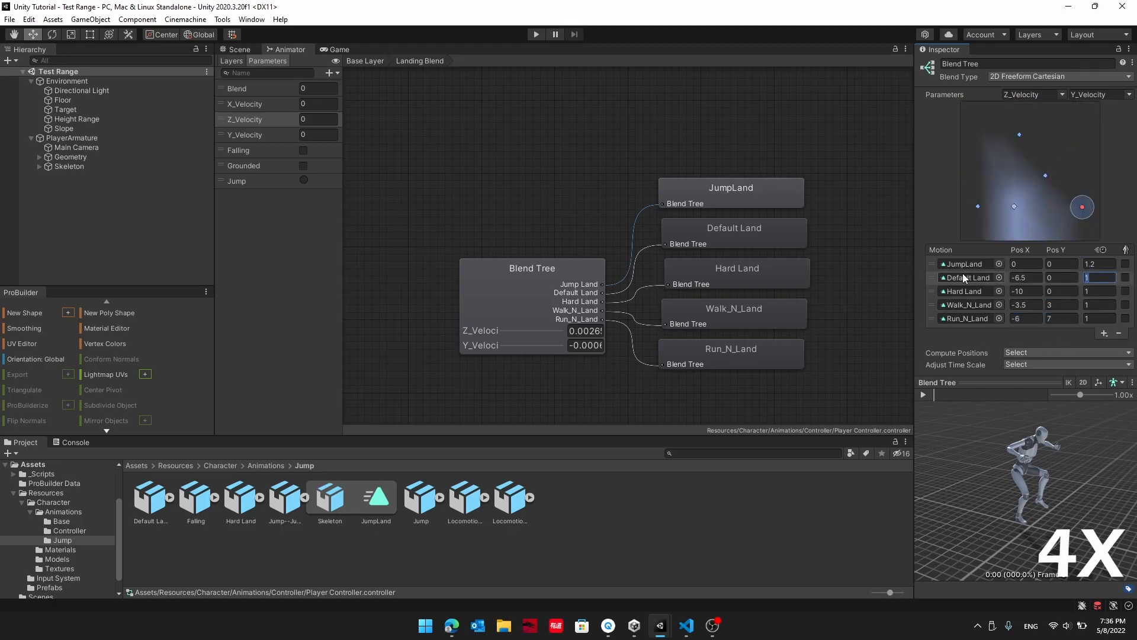
pyautogui.moveTo(1082, 207); pyautogui.dragTo(1078, 208)
pyautogui.write('1.2')
pyautogui.press('Tab')
pyautogui.write('1.2')
pyautogui.press('Tab')
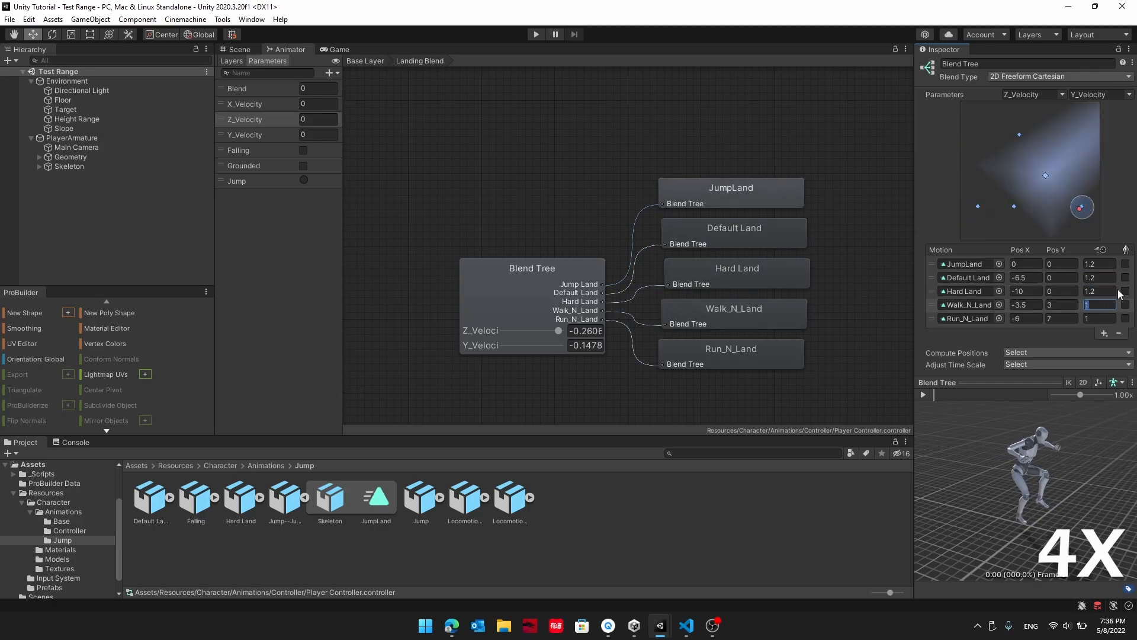
# Set the playback speed of Walk_N_Land to 1.2 and that of Run_N_Land to 0.9 in the blend tree.
pyautogui.write('1.2')
pyautogui.press('Tab')
pyautogui.write('0.9')
# Preview the landing blend at the Hard Land, Run_N_Land and JumpLand positions of the blend graph.
pyautogui.moveTo(1076, 211); pyautogui.dragTo(977, 205)
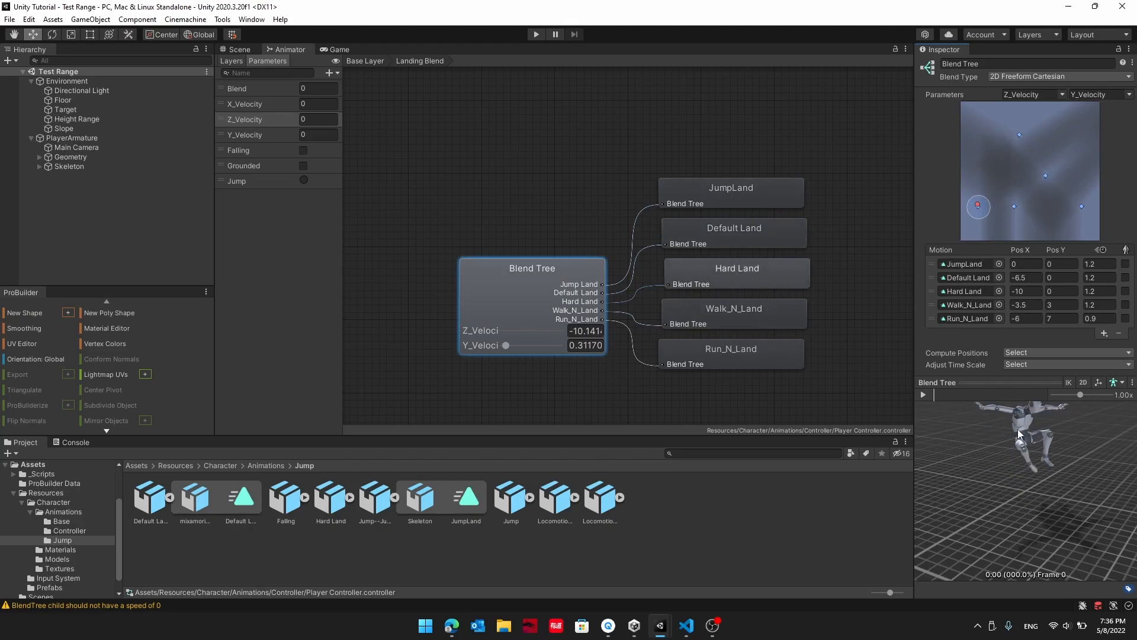
pyautogui.moveTo(1015, 437); pyautogui.dragTo(1013, 463, button='middle')
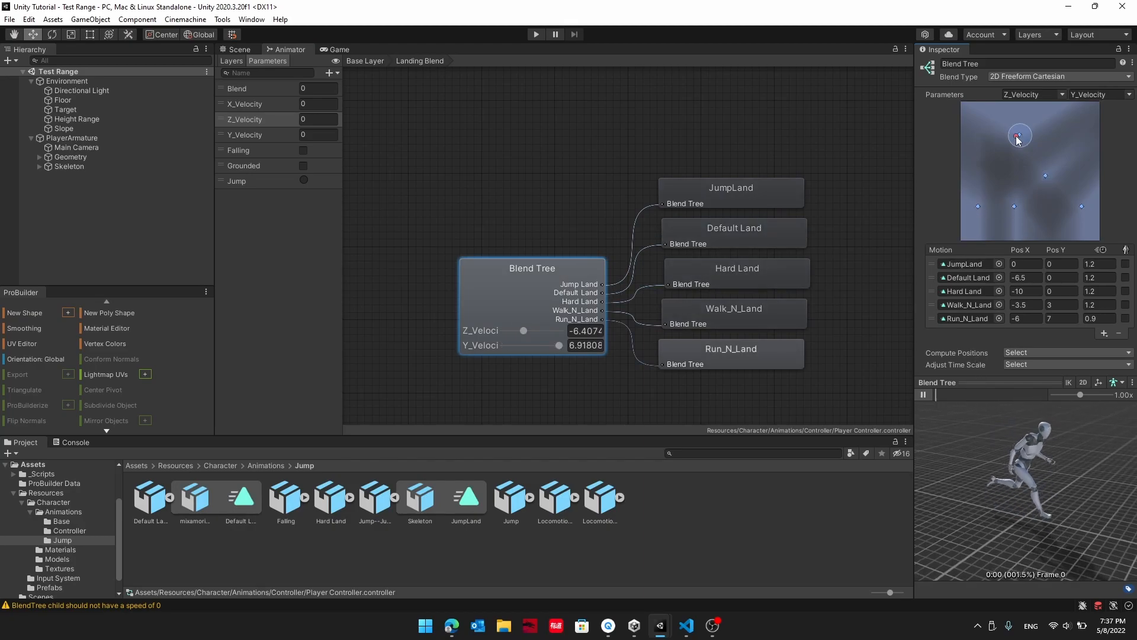
pyautogui.moveTo(1018, 140); pyautogui.dragTo(1087, 210)
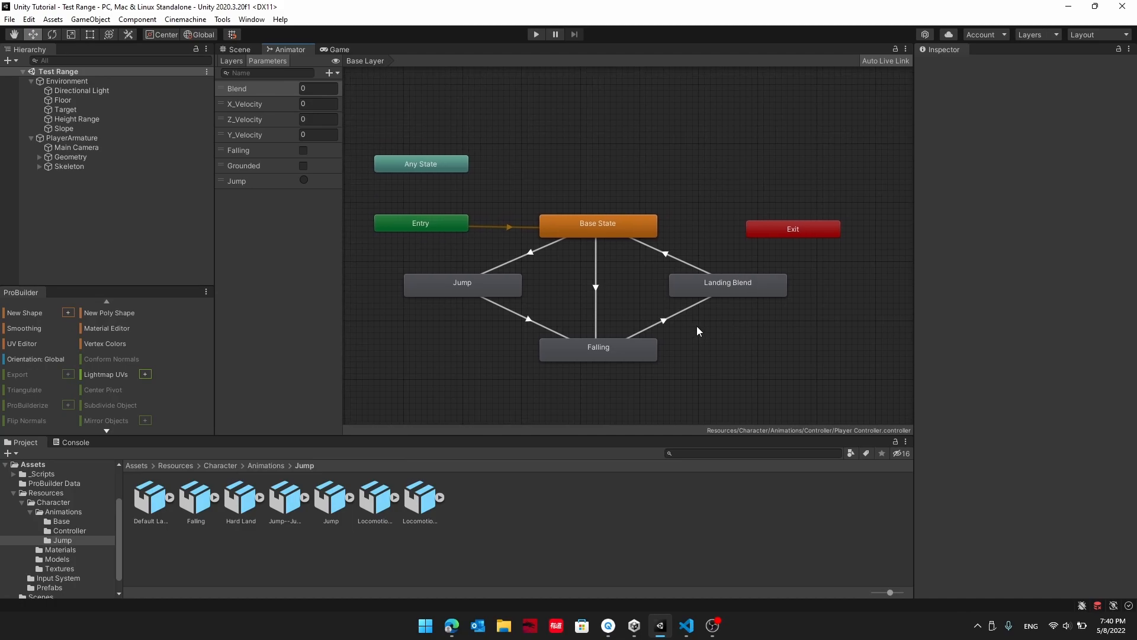
# Remove the animation event from the Run_N_Land clip in the Jump animations folder.
pyautogui.click(362, 505)
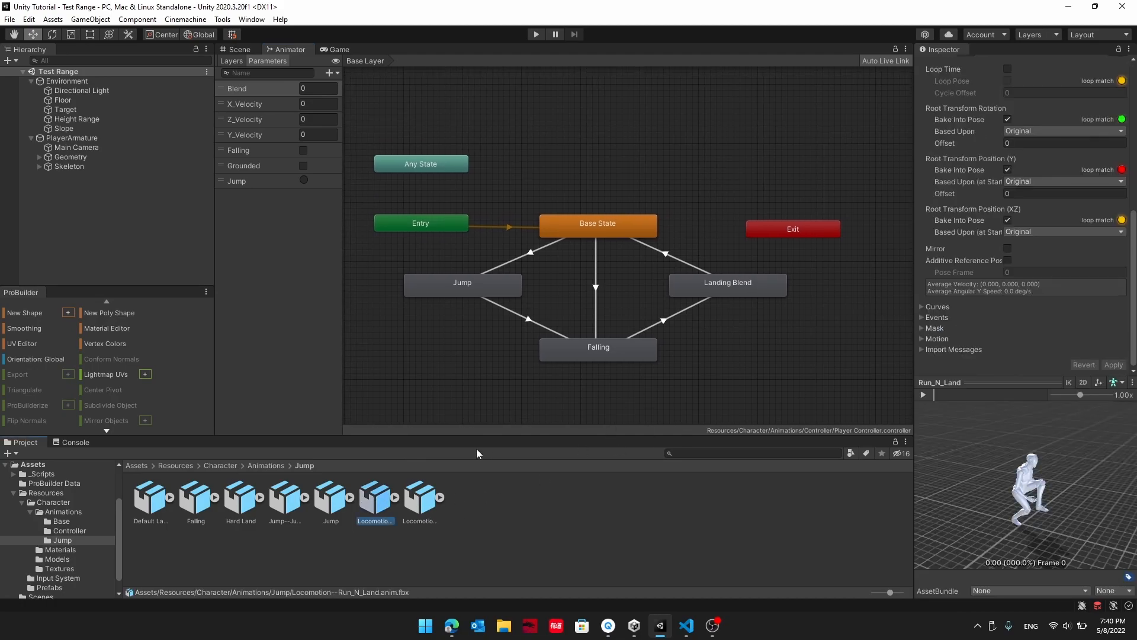
pyautogui.click(922, 318)
pyautogui.scroll(-3, 959, 285)
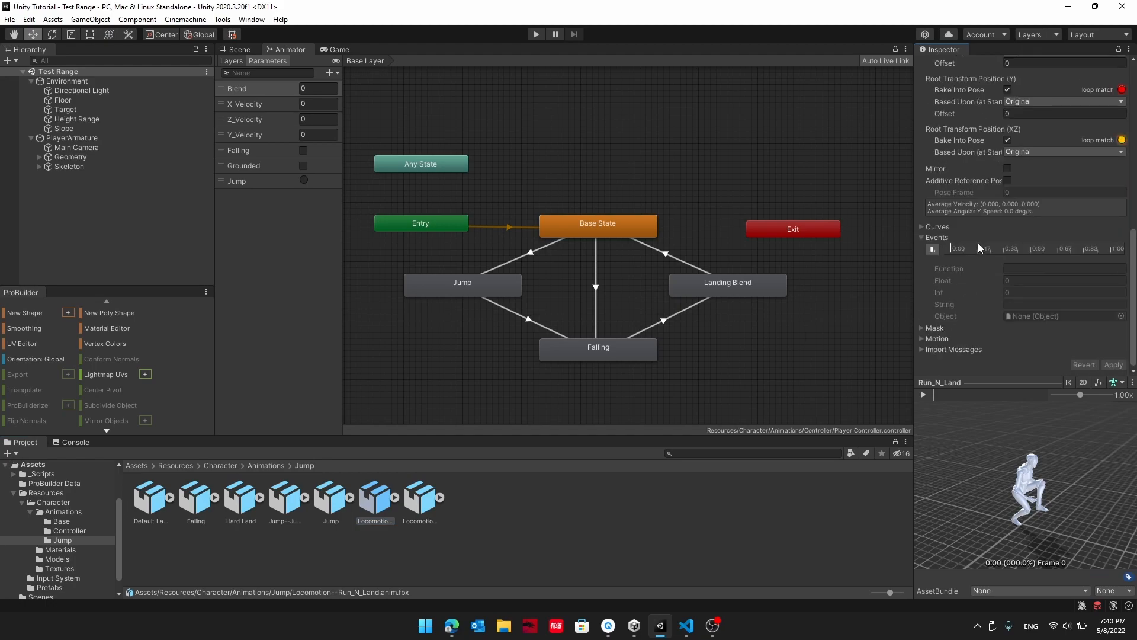
pyautogui.click(996, 258)
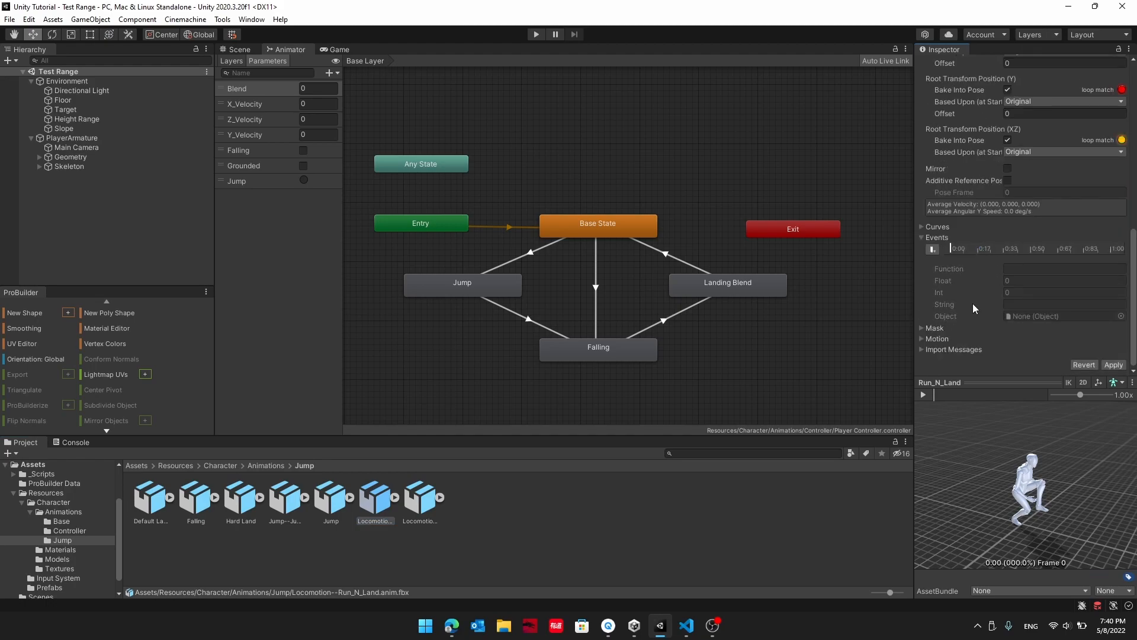
# Delete the OnLand animation event from the Walk_N_Land clip and apply the import settings.
pyautogui.click(419, 499)
pyautogui.click(978, 249)
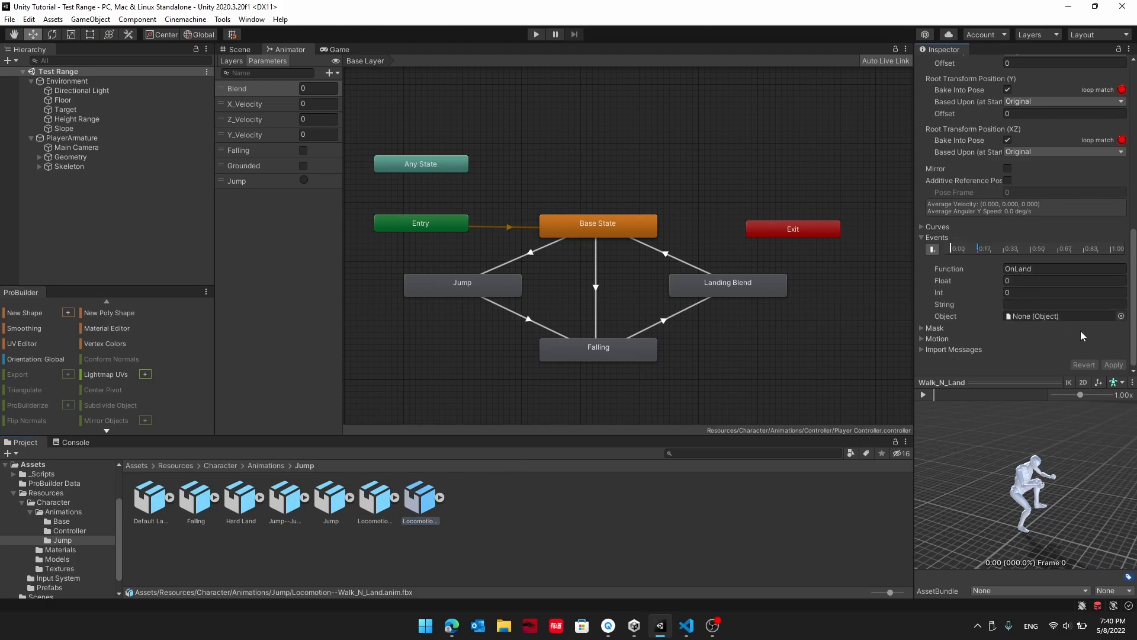
pyautogui.click(1113, 365)
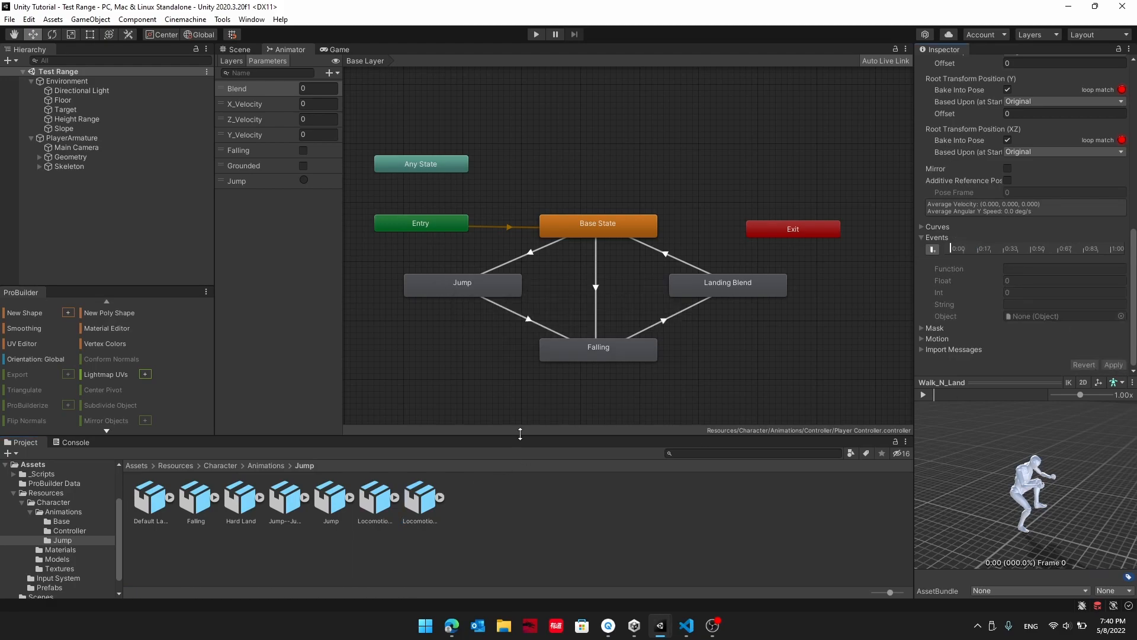
# Delete the animation event from the JumpLand clip and apply its import settings.
pyautogui.click(285, 500)
pyautogui.click(978, 249)
pyautogui.press('Delete')
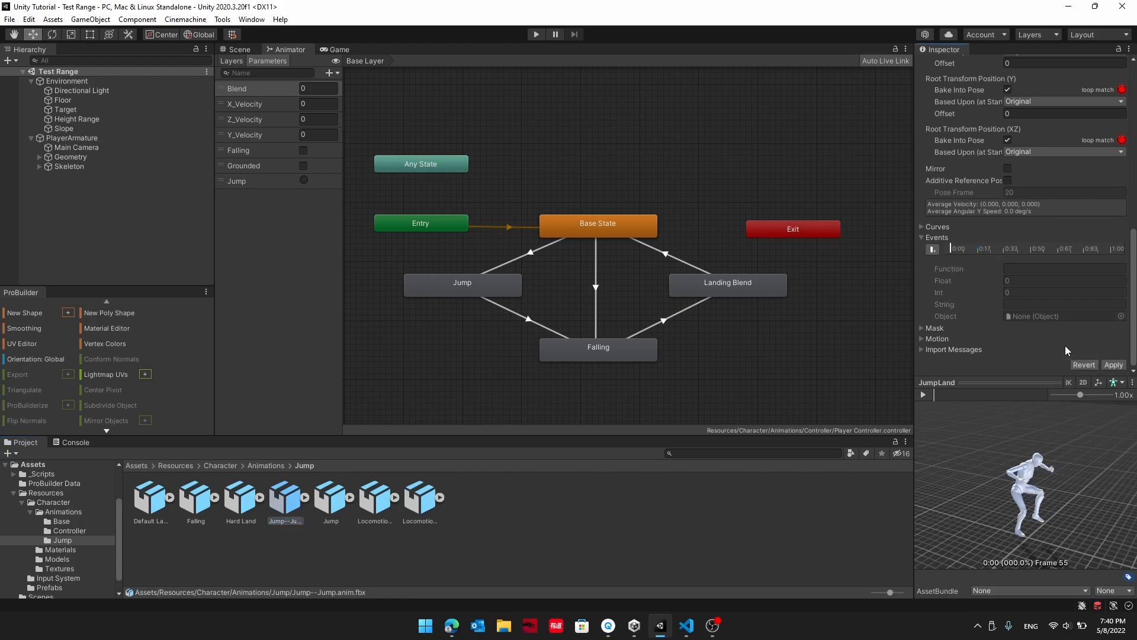
pyautogui.click(1114, 364)
# Switch to Visual Studio Code and declare a private int _zVelHash below _fallingHash in PlayerController.cs.
pyautogui.click(246, 121)
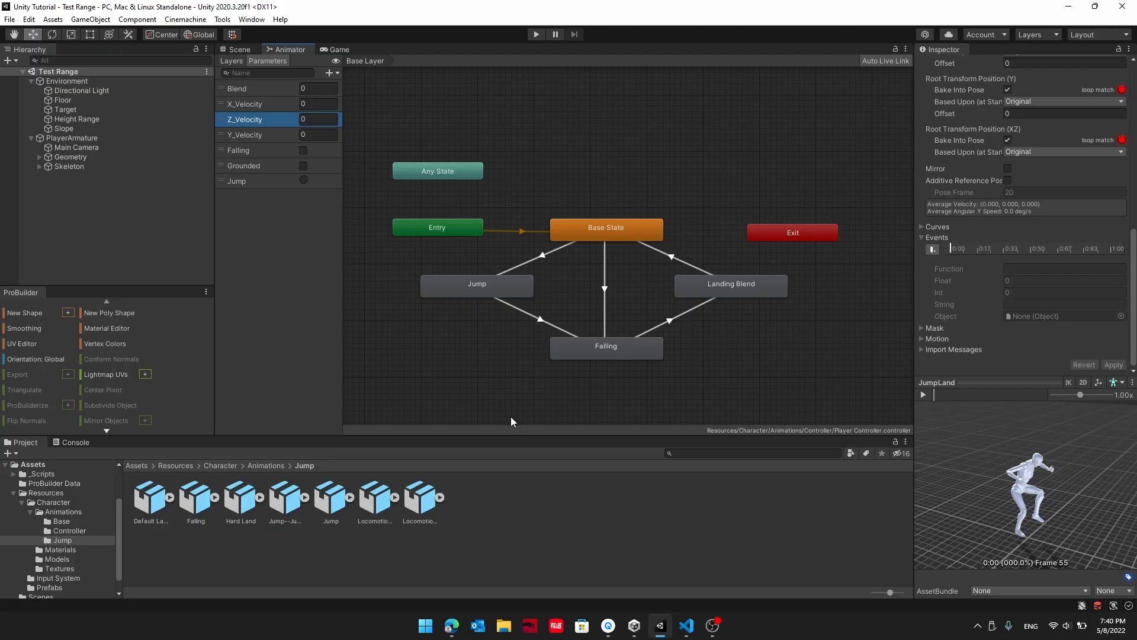
pyautogui.hotkey('alt', 'Tab')
pyautogui.click(408, 343)
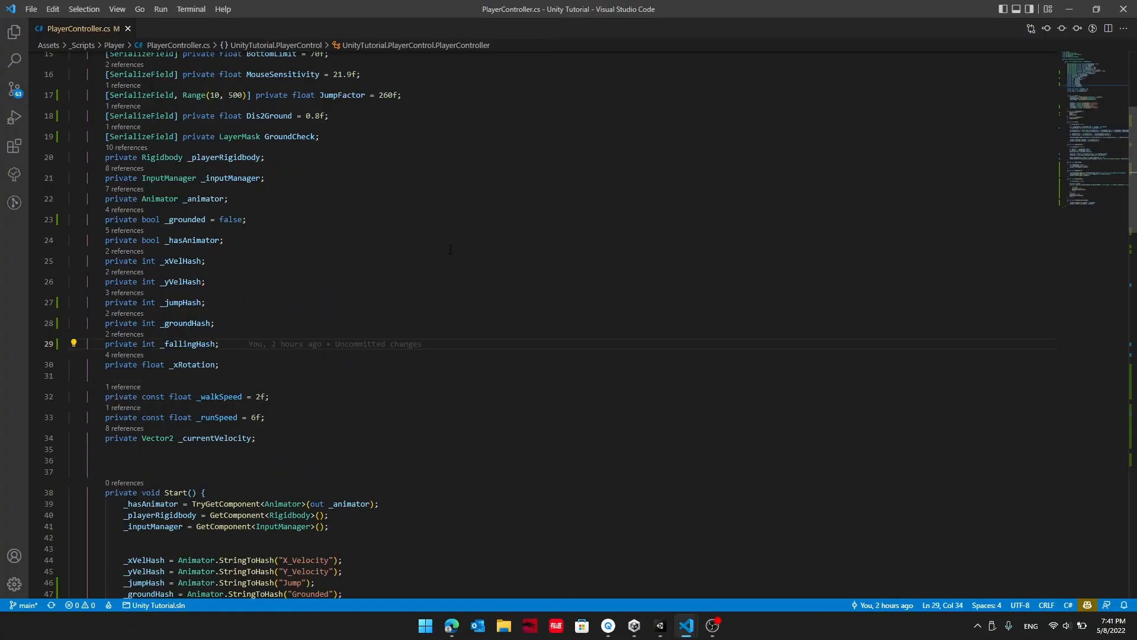
pyautogui.press('Return')
pyautogui.write('private int _Z')
pyautogui.write('VelHash;')
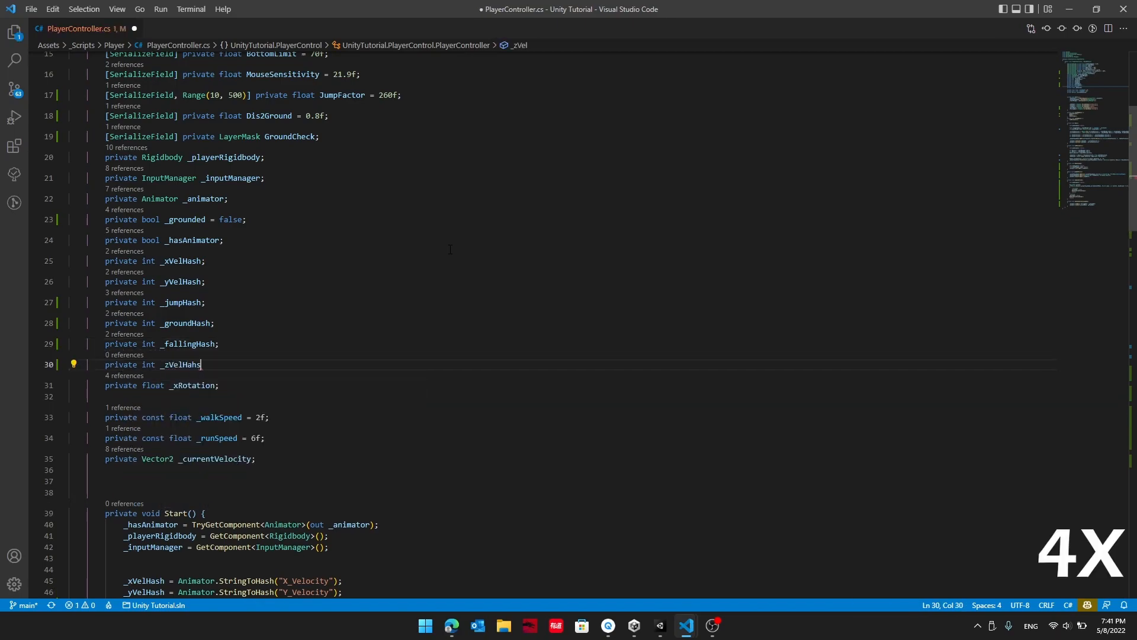
# In Start(), assign _zVelHash = Animator.StringToHash("Z_Velocity") after the _fallingHash line and save the script.
pyautogui.click(408, 323)
pyautogui.scroll(-7, 408, 322)
pyautogui.click(518, 418)
pyautogui.press('Return')
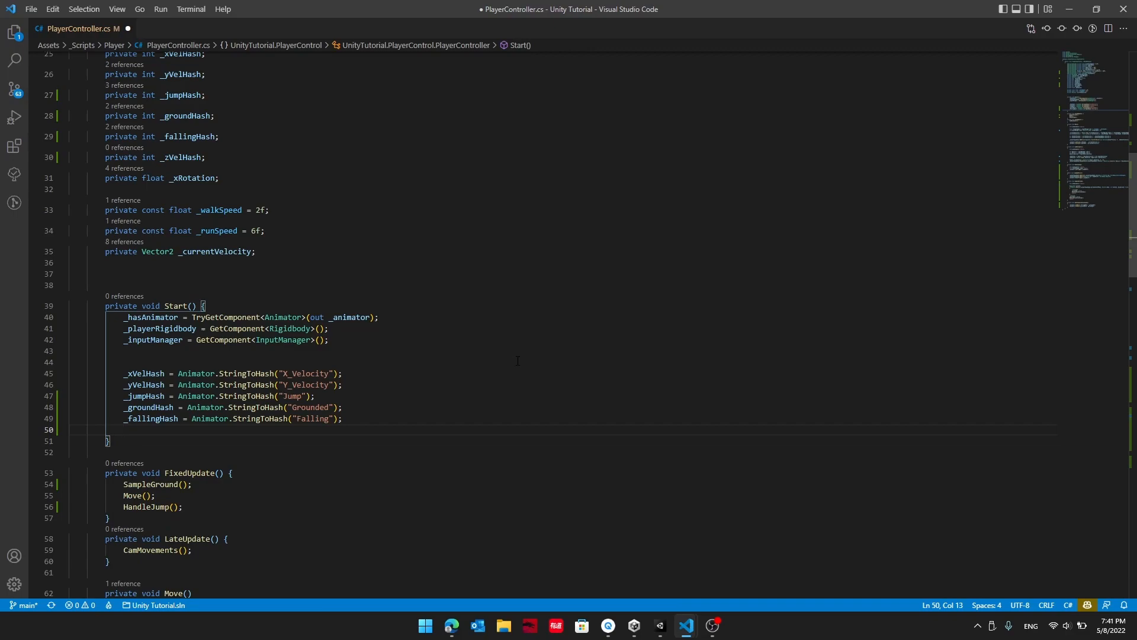
pyautogui.write('_zVelHash')
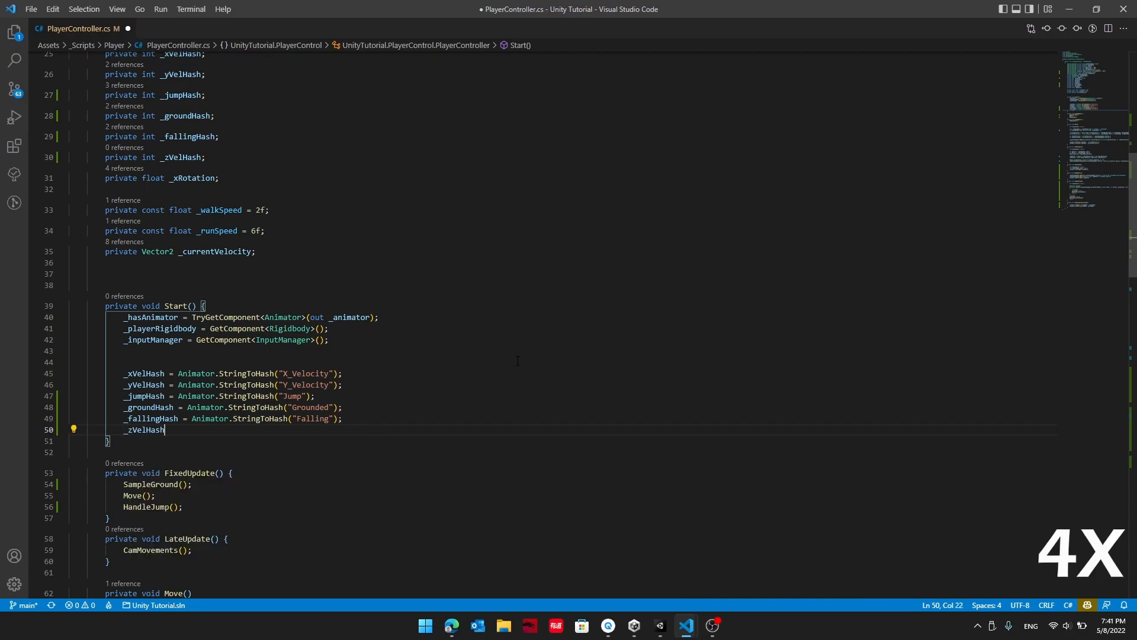
pyautogui.write(' = Animator.StringToHash("Z_Velocity");')
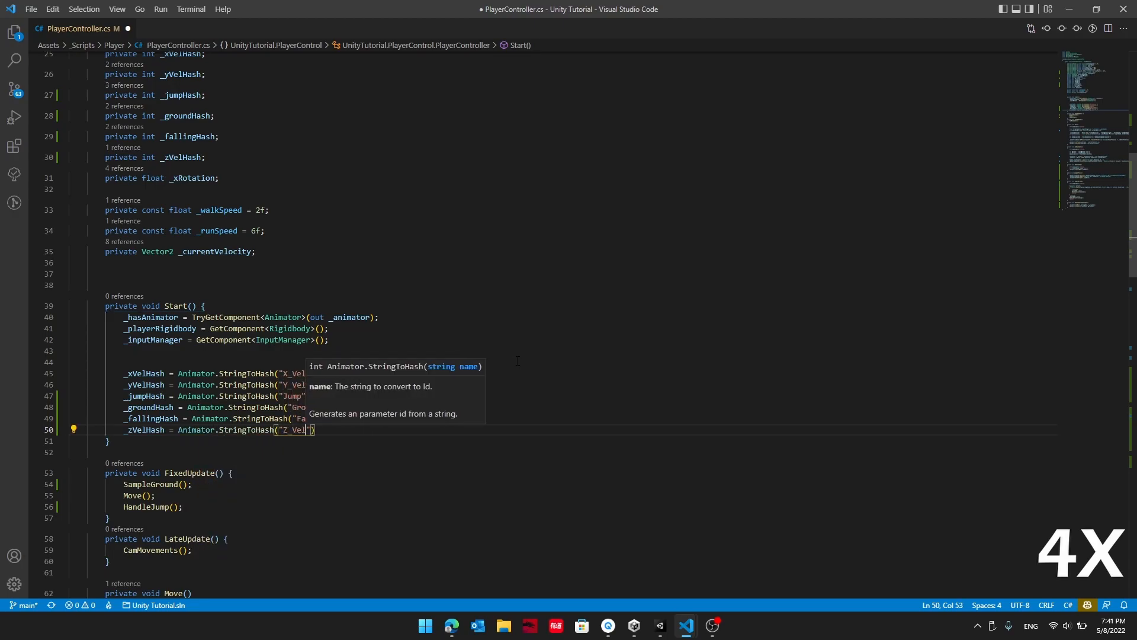
pyautogui.hotkey('ctrl', 's')
# In SampleGround's falling branch, add _animator.SetFloat(_zVelHash, _playerRigidbody.velocity.y) below _grounded = false.
pyautogui.scroll(-20, 517, 361)
pyautogui.click(280, 267)
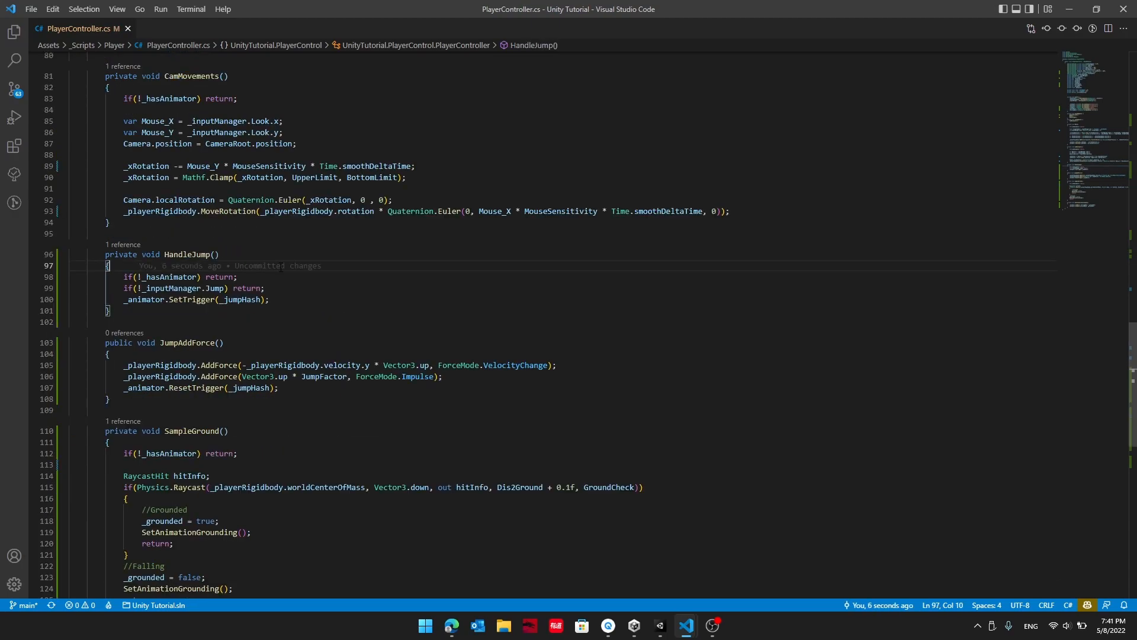
pyautogui.scroll(-4, 331, 300)
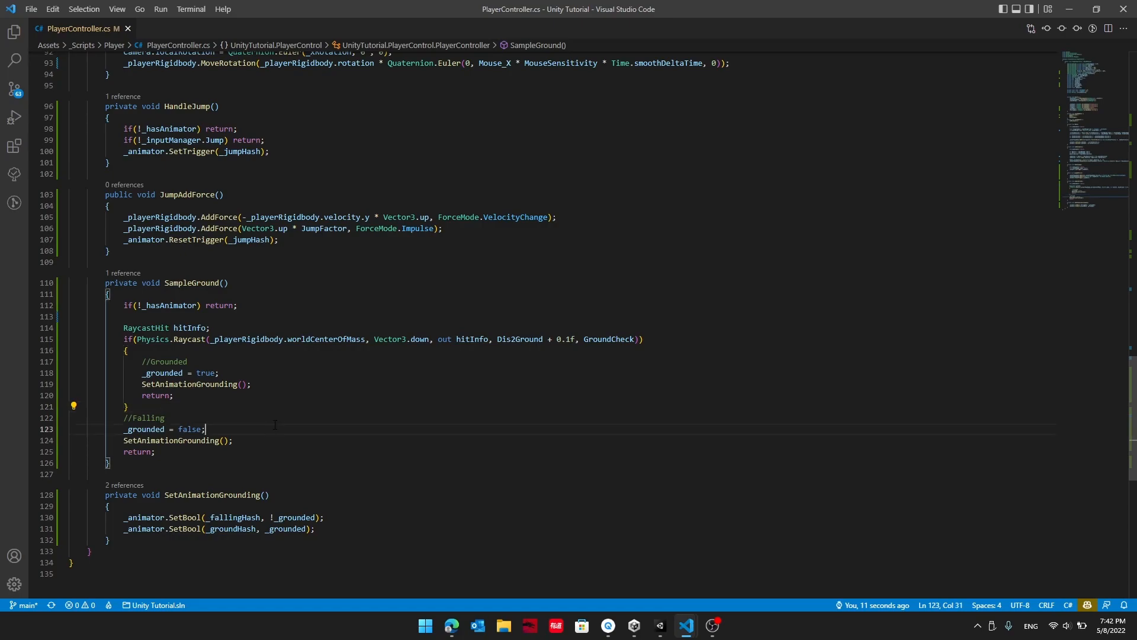
pyautogui.click(307, 440)
pyautogui.click(579, 429)
pyautogui.press('Return')
pyautogui.write('_animator.')
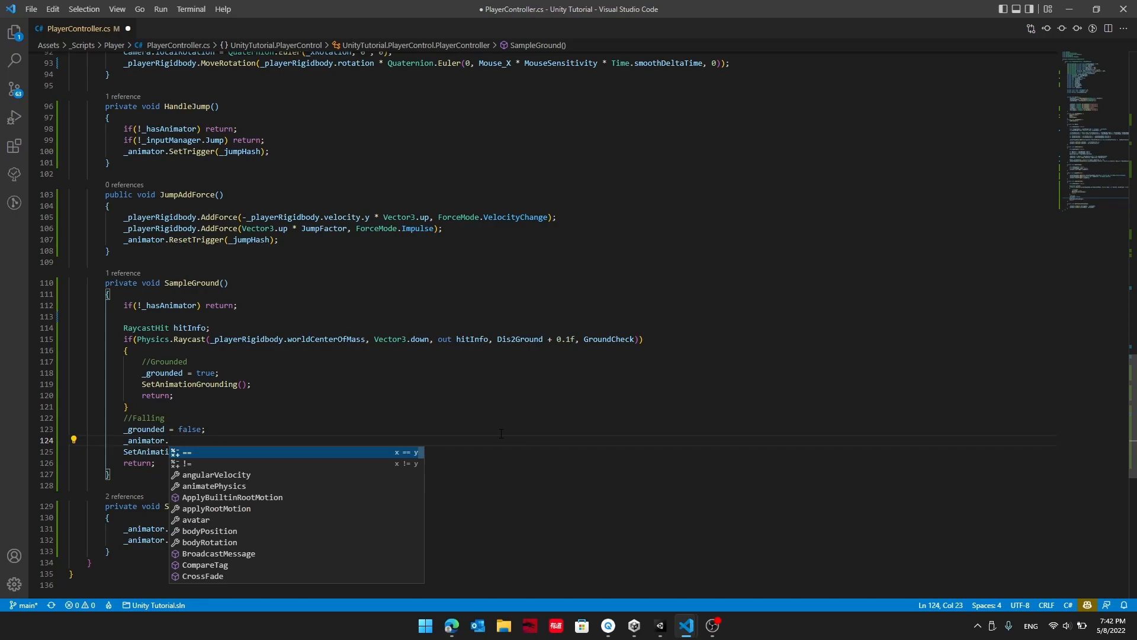
pyautogui.write('SetFloat(_zVelHash, ')
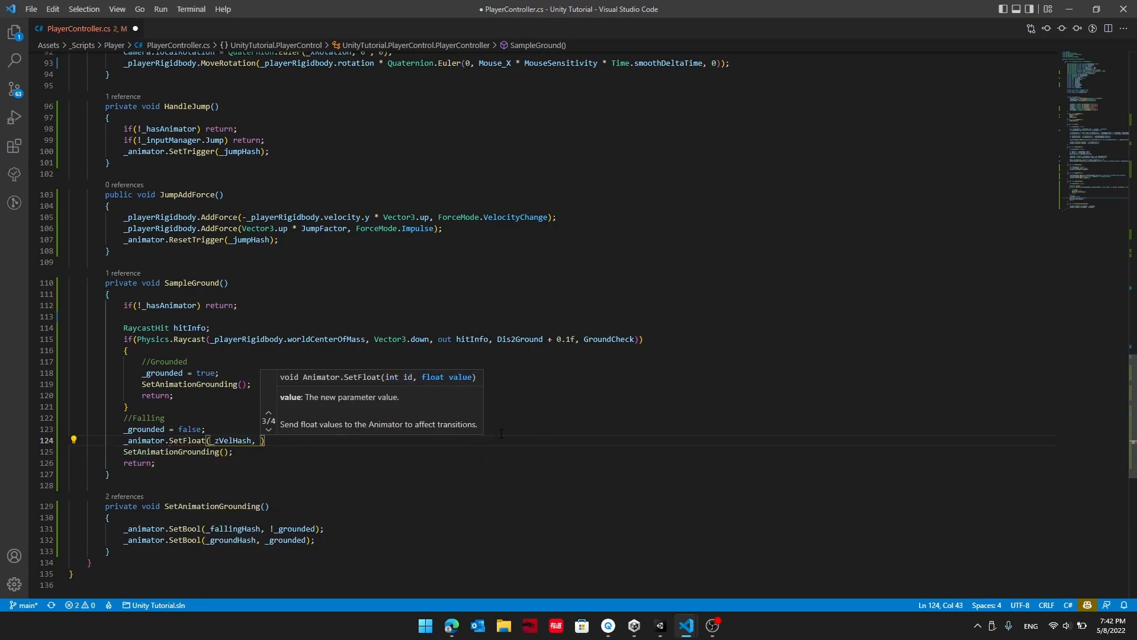
pyautogui.write('_playerRigidbody')
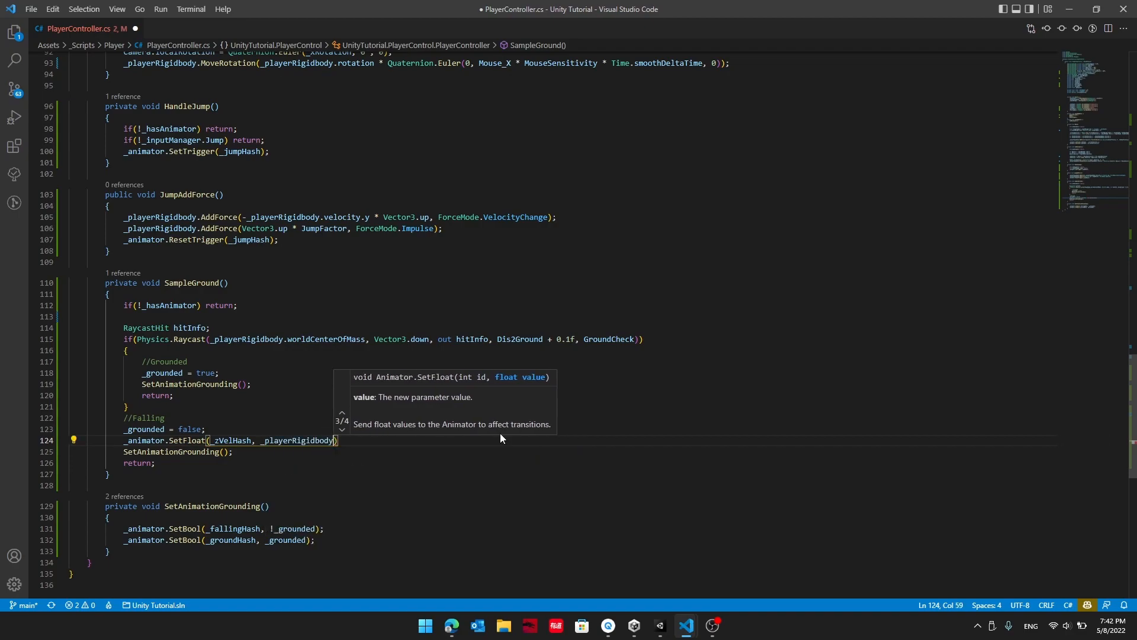
pyautogui.write('.velocity.y')
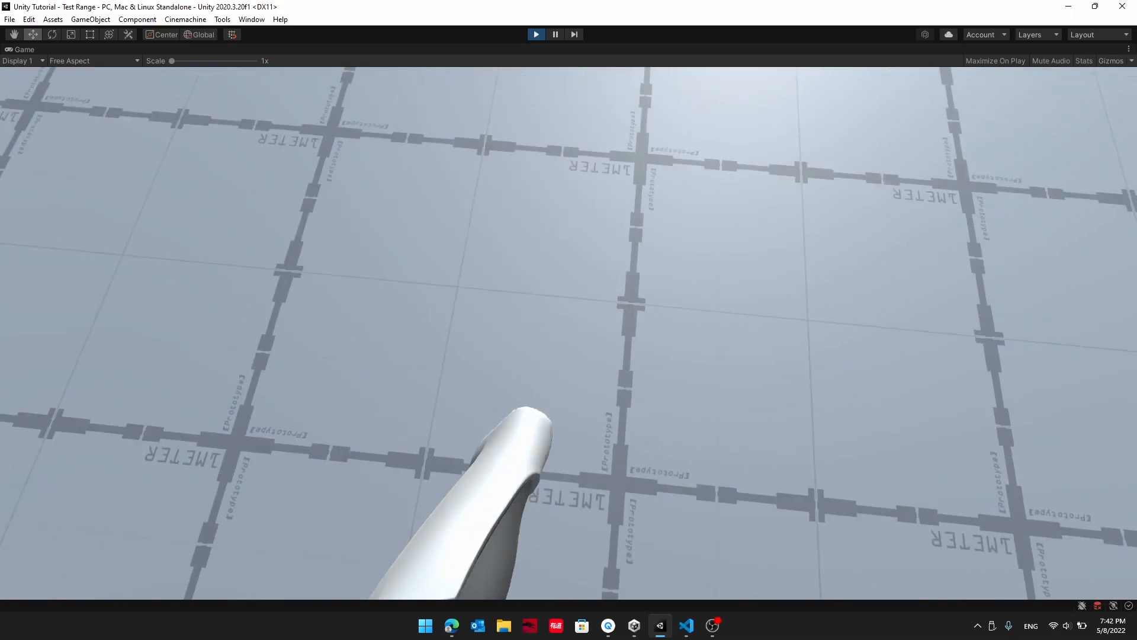
# Play-test jumping and moving forward in the Unity scene to examine the character's landing animations.
pyautogui.press('space')
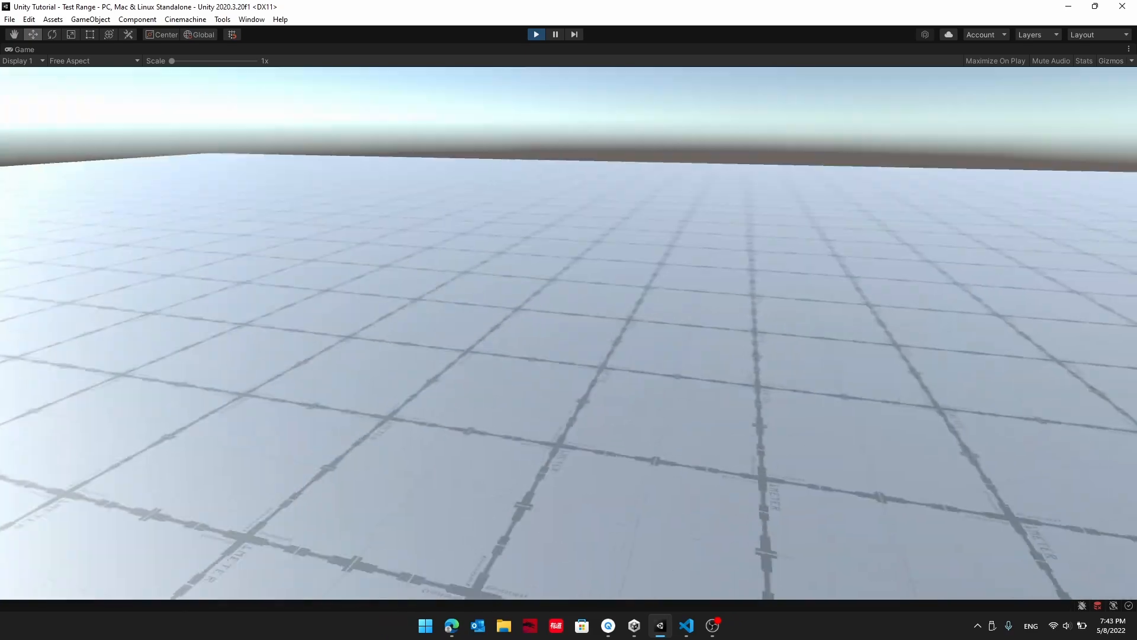
pyautogui.press('w')
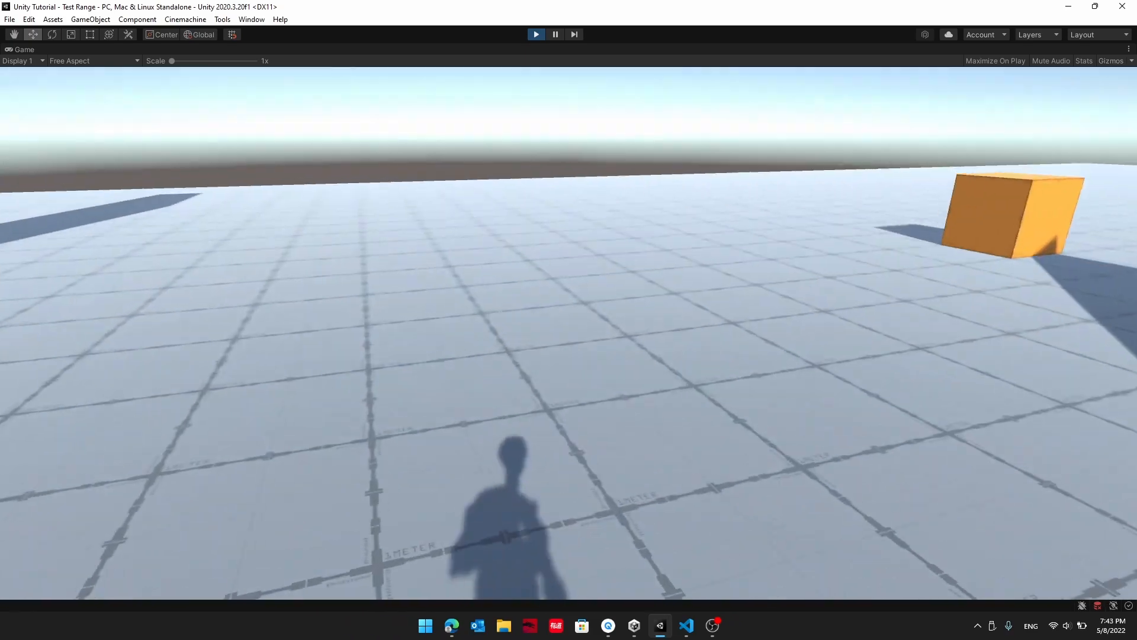
pyautogui.press('w')
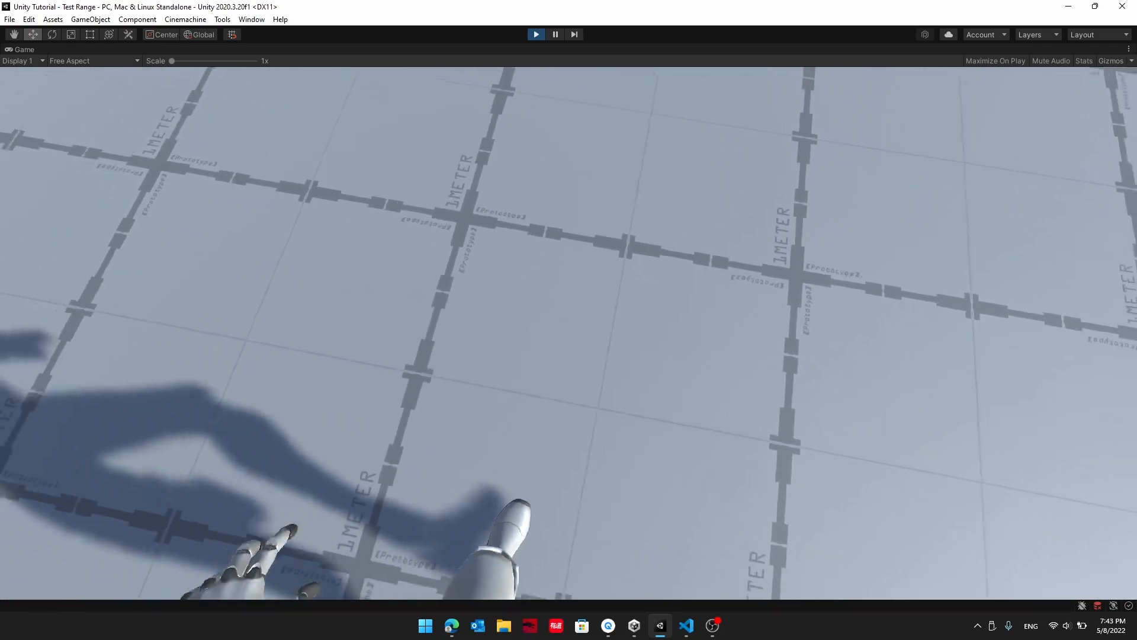
pyautogui.press('w')
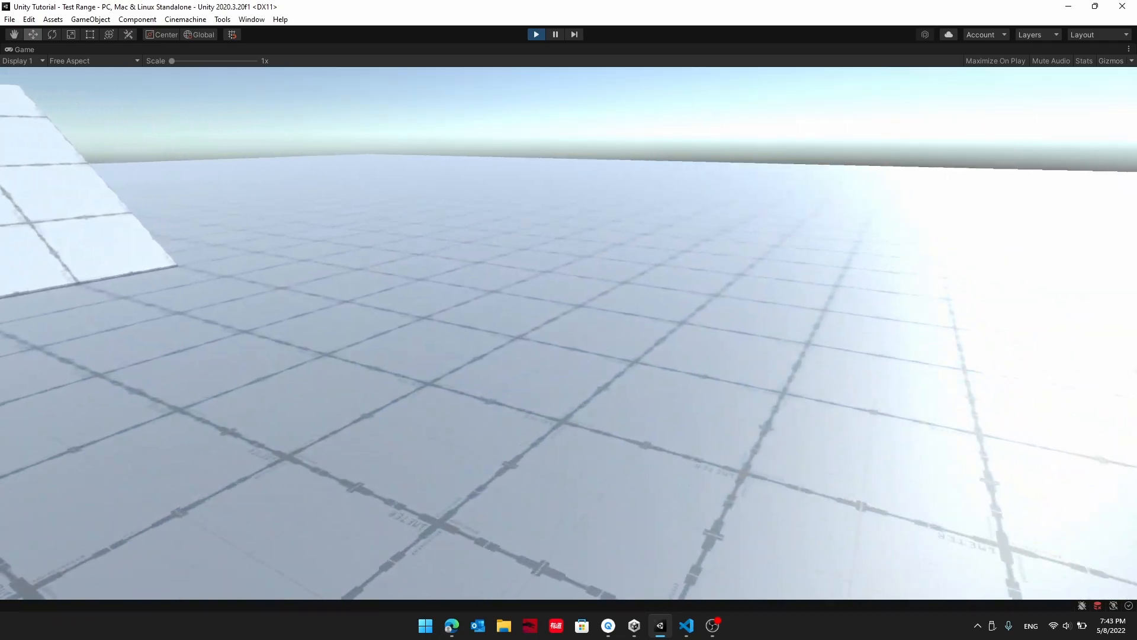
pyautogui.press('w')
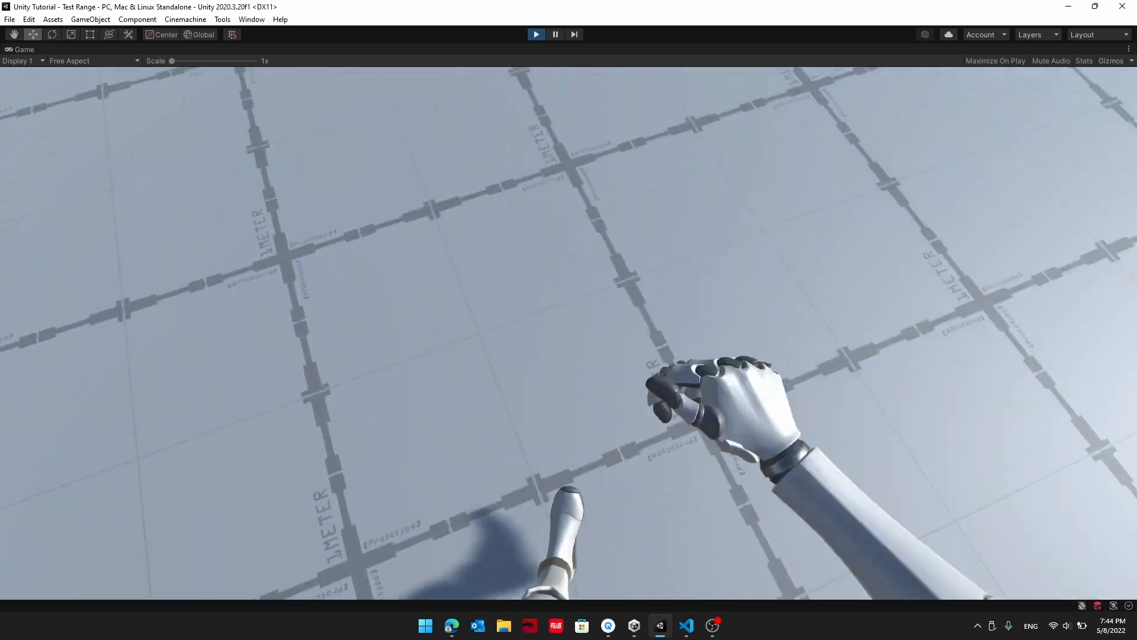
pyautogui.press('w')
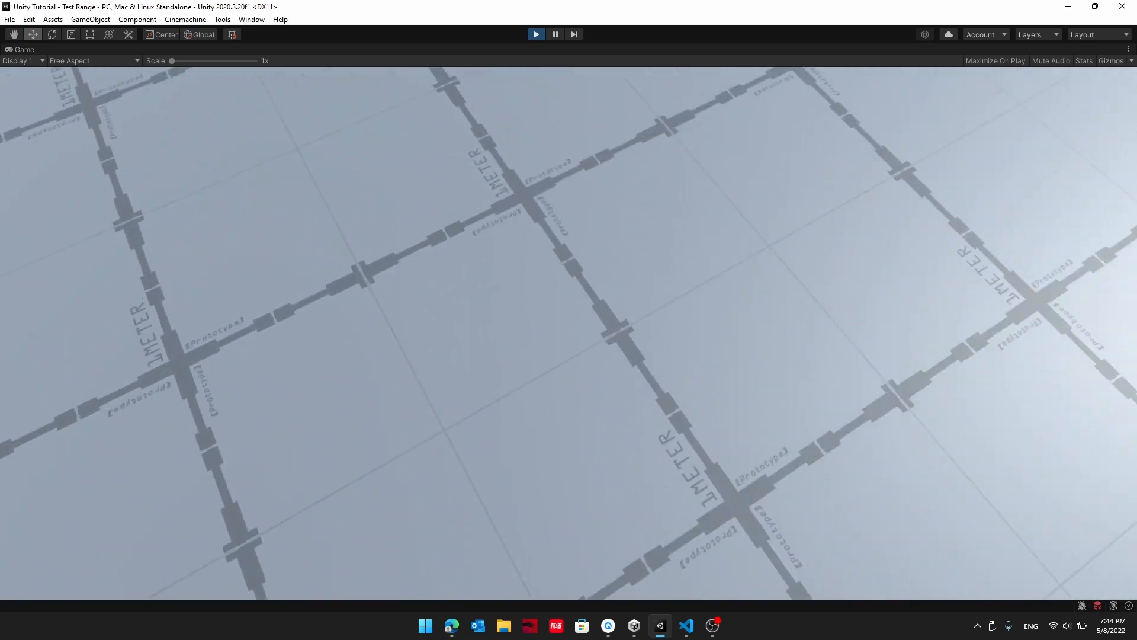
pyautogui.press('w')
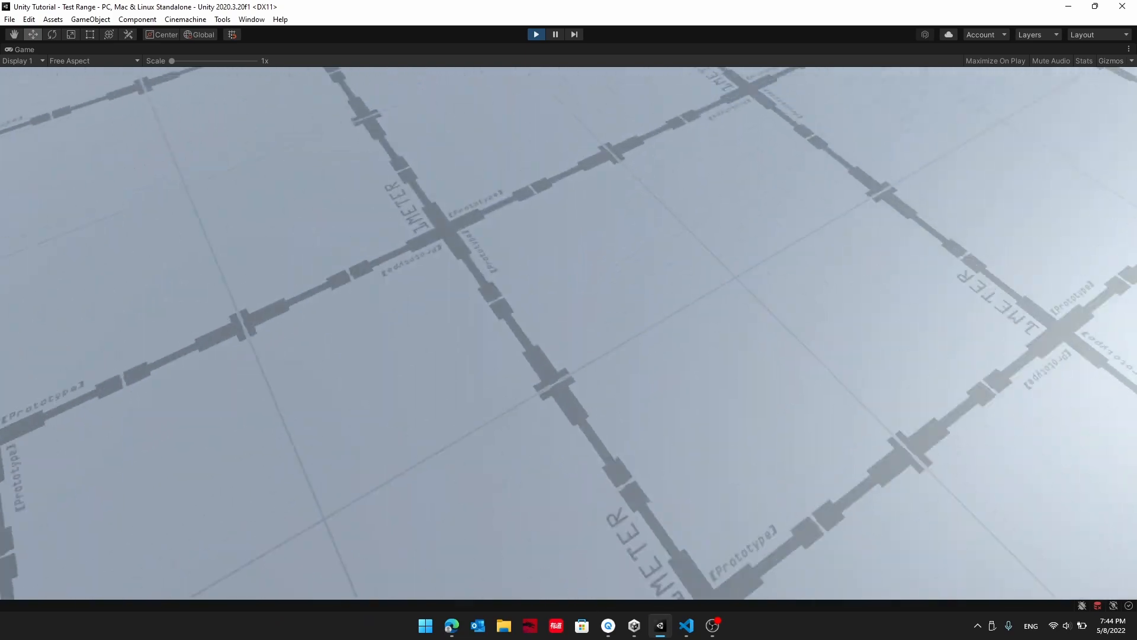
pyautogui.press('w')
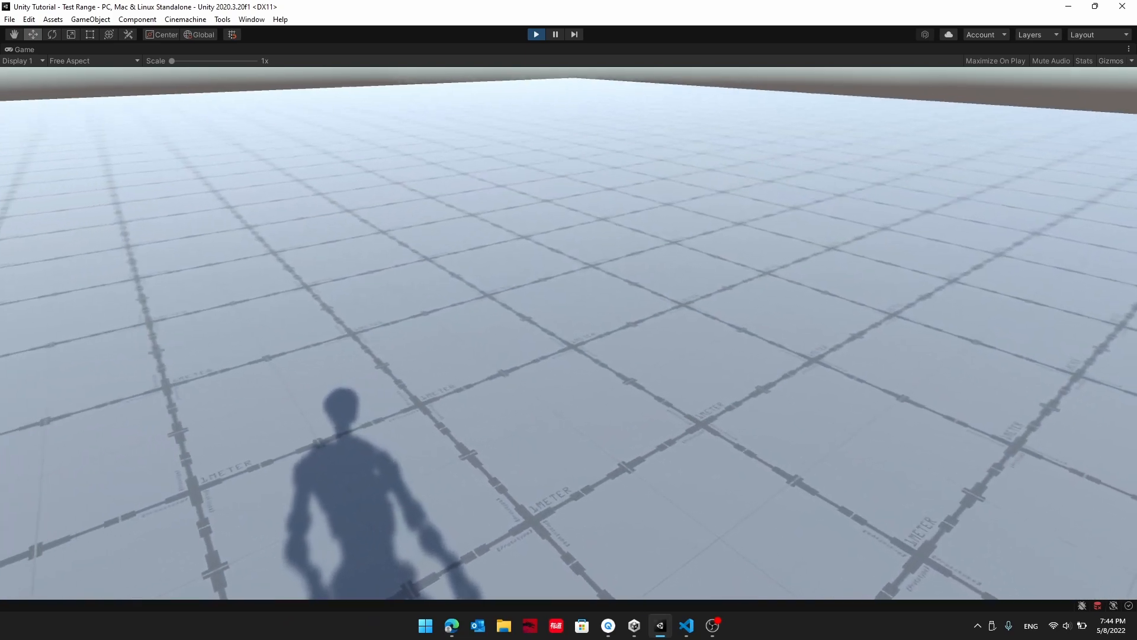
# Switch to Visual Studio Code and add an empty if(_grounded) block in Move() after the targetSpeed check.
pyautogui.hotkey('alt', 'Tab')
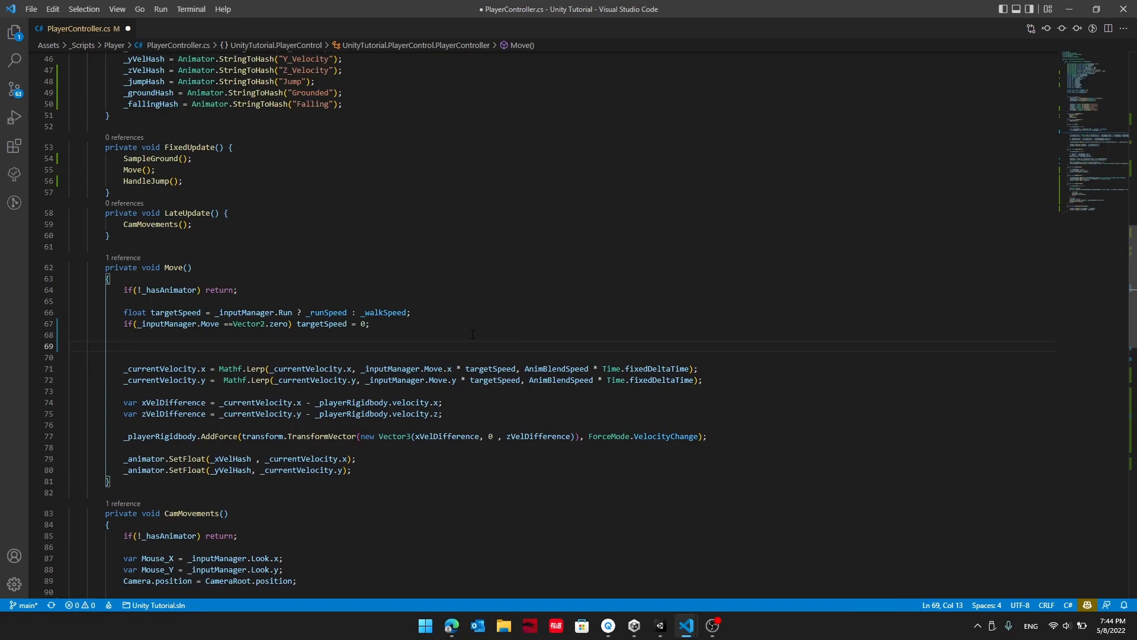
pyautogui.write('_grounded)')
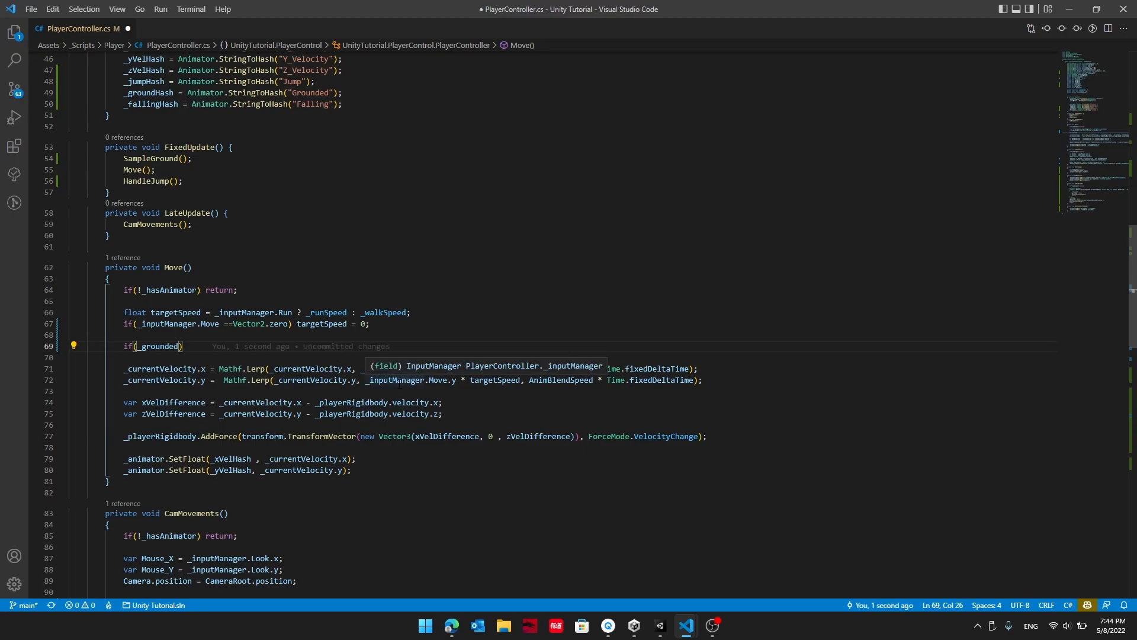
pyautogui.press('Return')
pyautogui.write('{')
pyautogui.press('Return')
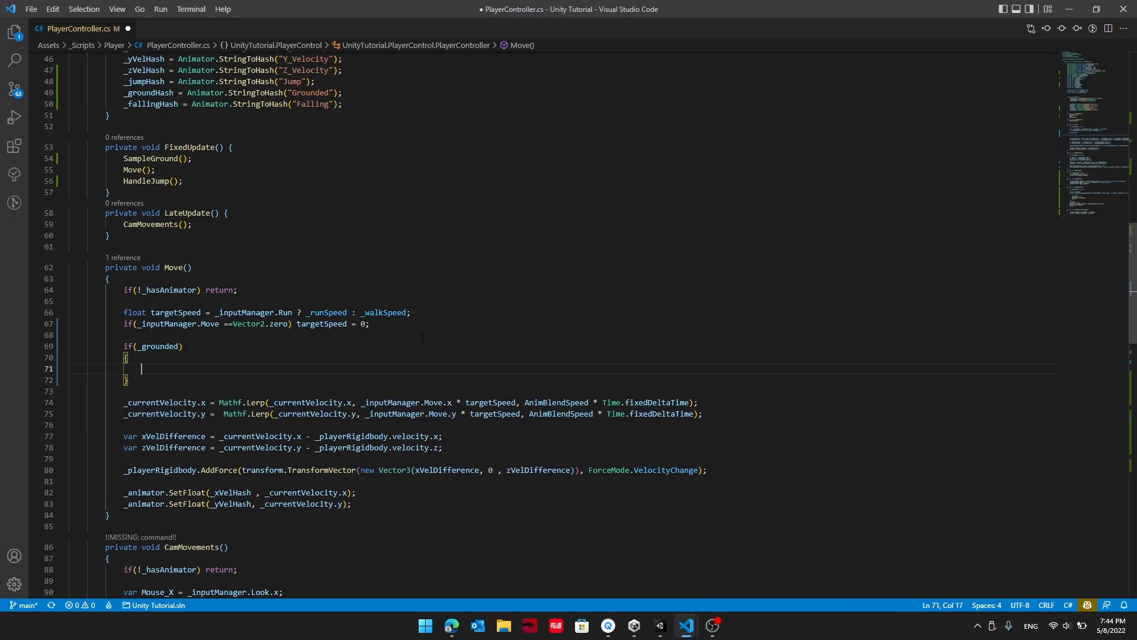
# Move the _currentVelocity Lerp lines, the velocity difference variables and the AddForce call into the if(_grounded) block.
pyautogui.moveTo(707, 469); pyautogui.dragTo(70, 390)
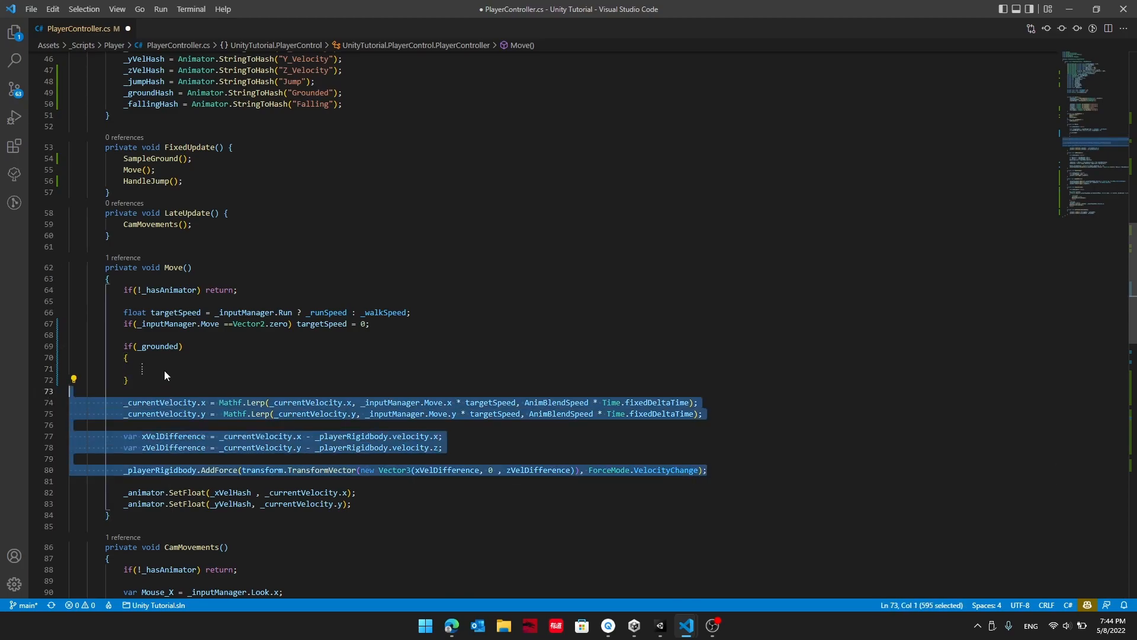
pyautogui.moveTo(165, 371); pyautogui.dragTo(164, 371)
pyautogui.click(177, 469)
pyautogui.click(184, 447)
# Add an empty else block after the if(_grounded) block in Move() and save the script.
pyautogui.click(253, 458)
pyautogui.press('Return')
pyautogui.write('else')
pyautogui.press('Return')
pyautogui.write('{')
pyautogui.press('Return')
pyautogui.hotkey('ctrl', 's')
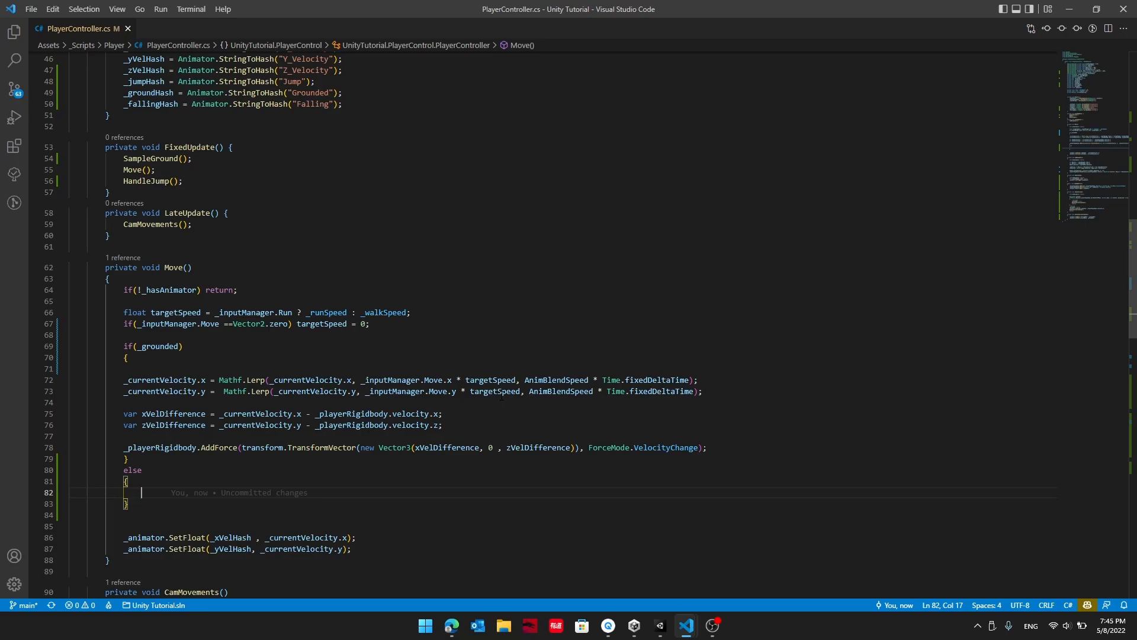
# In the else block, write _playerRigidbody.AddForce(transform.TransformVector(new Vector3(_currentVelocity.x * AirResistance,0,_currentVelocity.y * AirResistance)), as the airborne force.
pyautogui.write('_playerRigidbody')
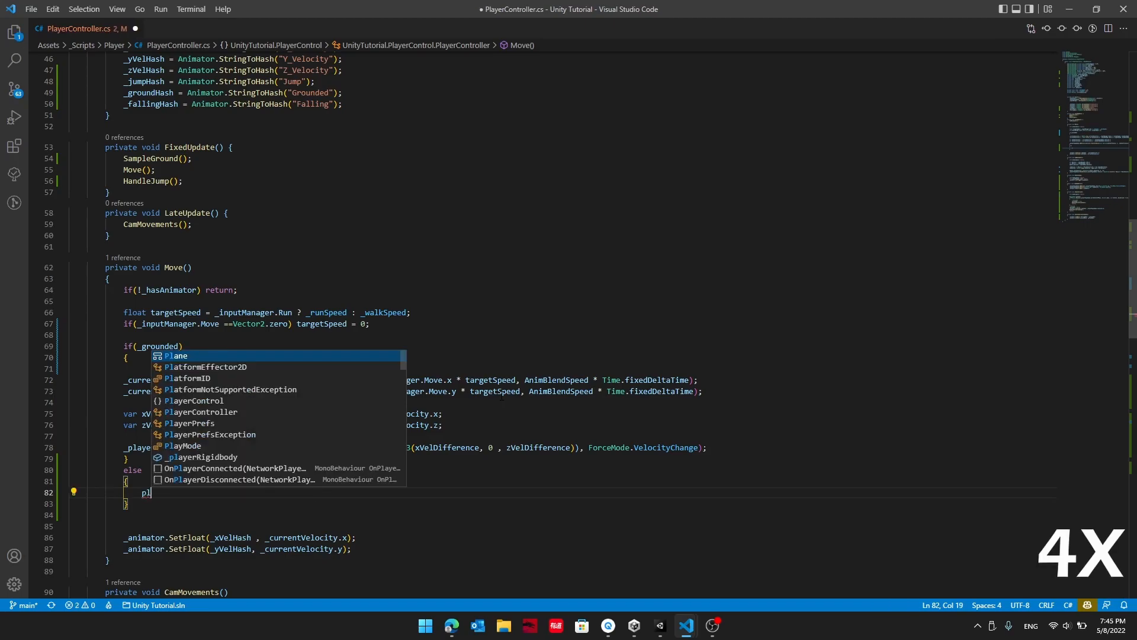
pyautogui.write('.AddForce')
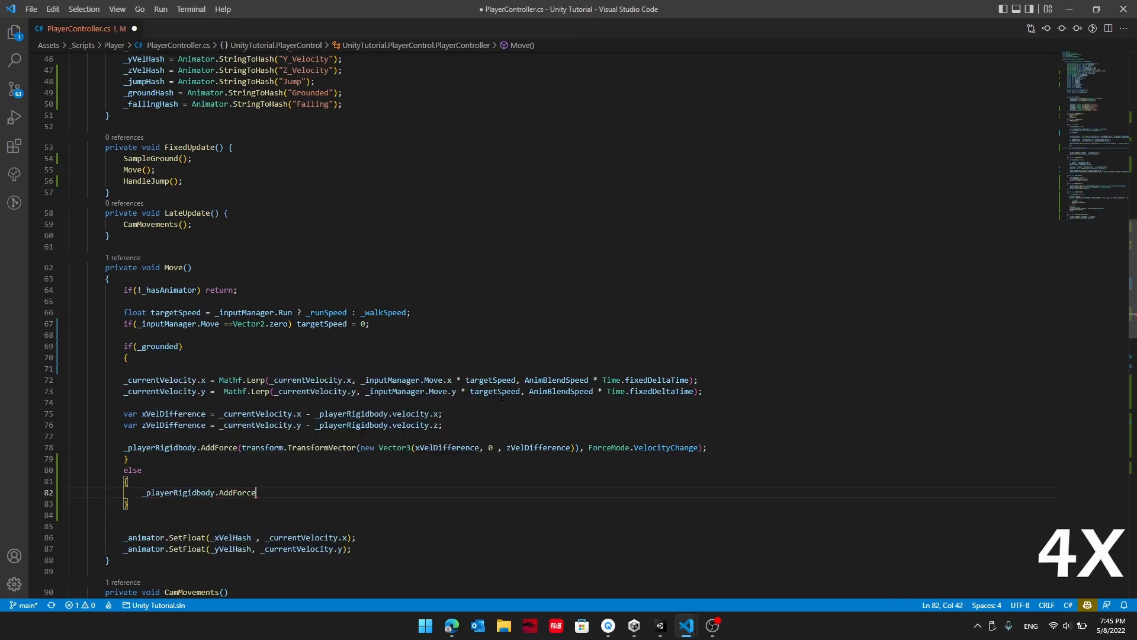
pyautogui.write('(transform.TransformVector(new ec')
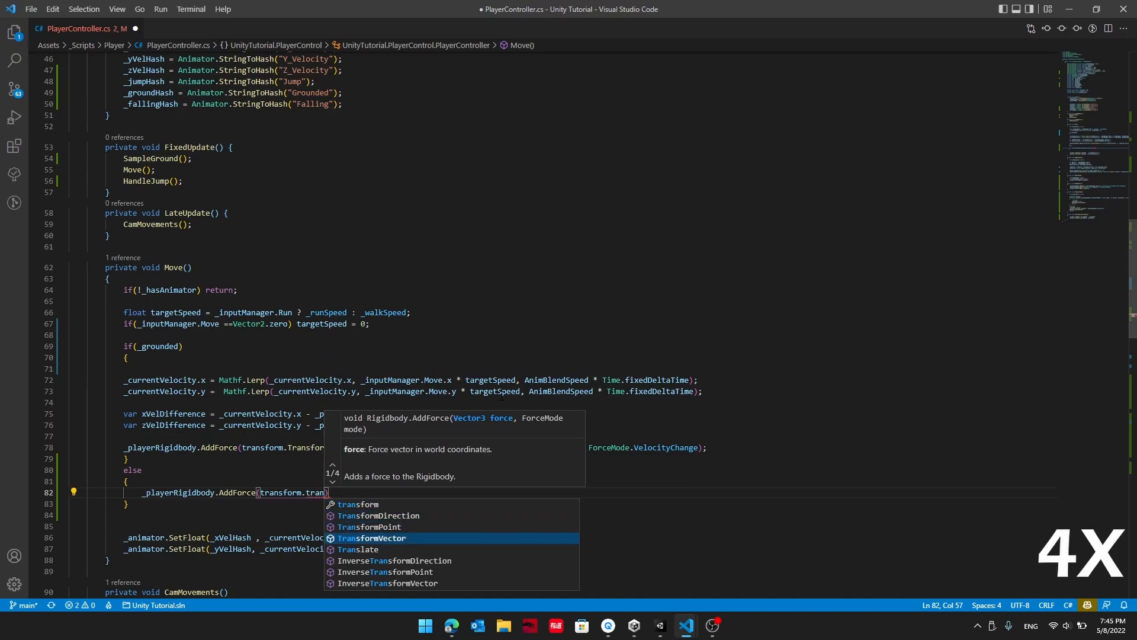
pyautogui.press('BackSpace')
pyautogui.press('BackSpace')
pyautogui.write('Vector3(Last')
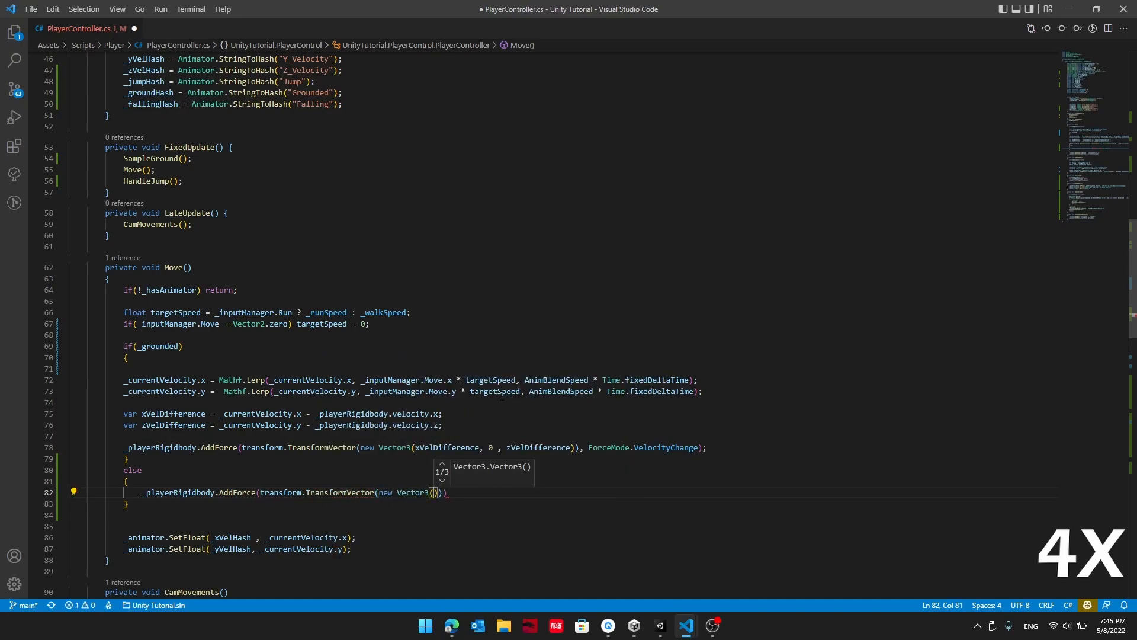
pyautogui.press('BackSpace')
pyautogui.press('BackSpace')
pyautogui.press('BackSpace')
pyautogui.press('BackSpace')
pyautogui.write('_currentVelocity')
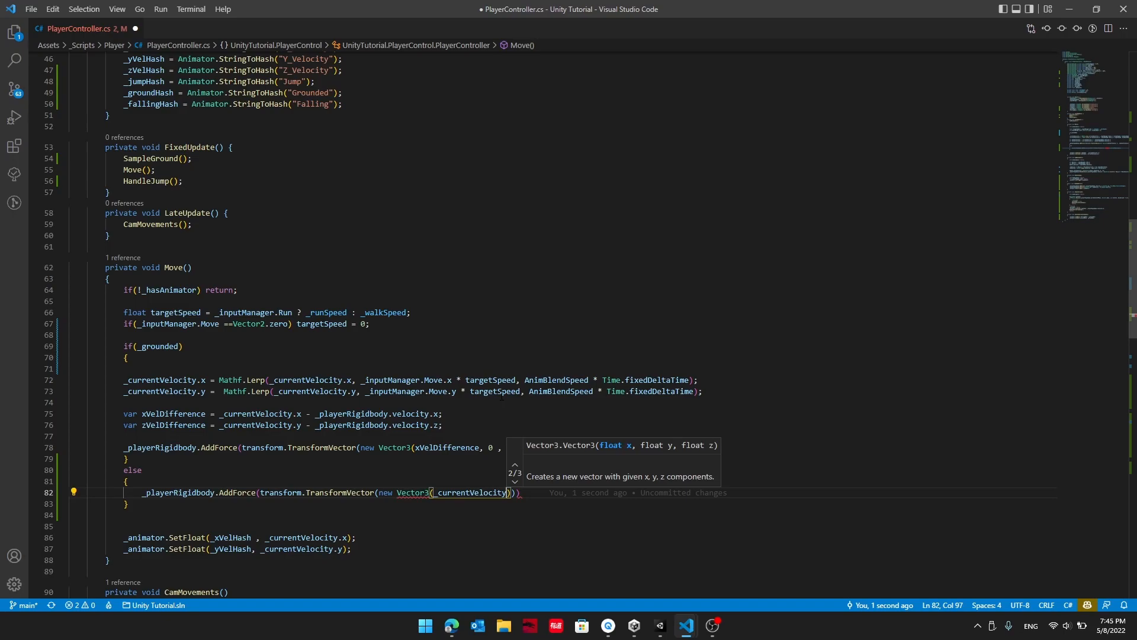
pyautogui.write('.x * AirResistance')
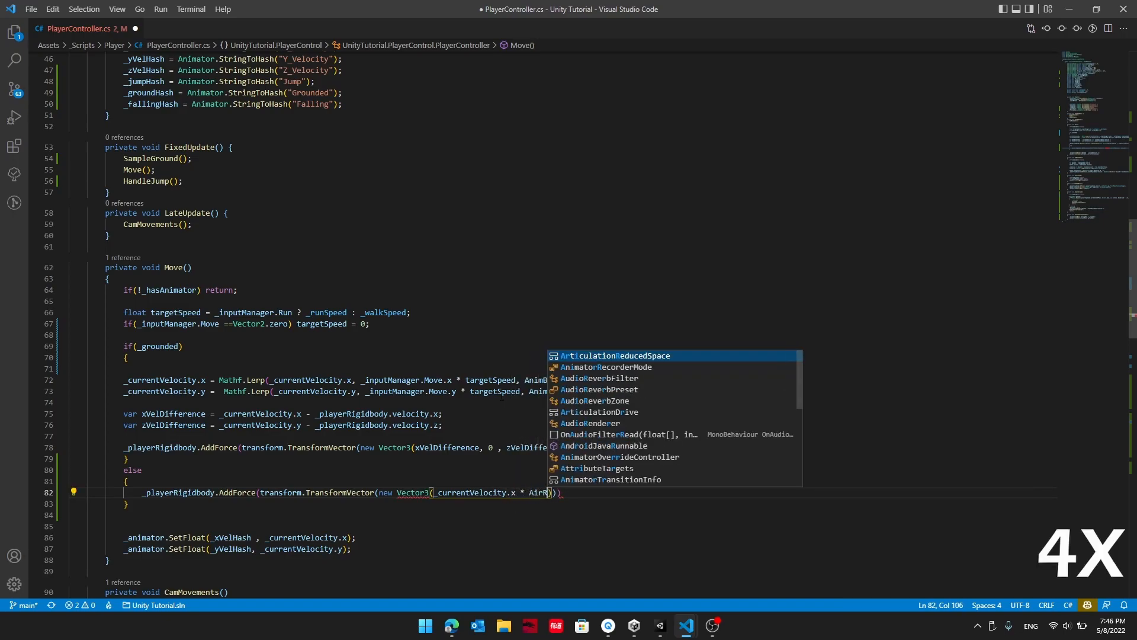
pyautogui.write(',0,_currentVelocity.y * ')
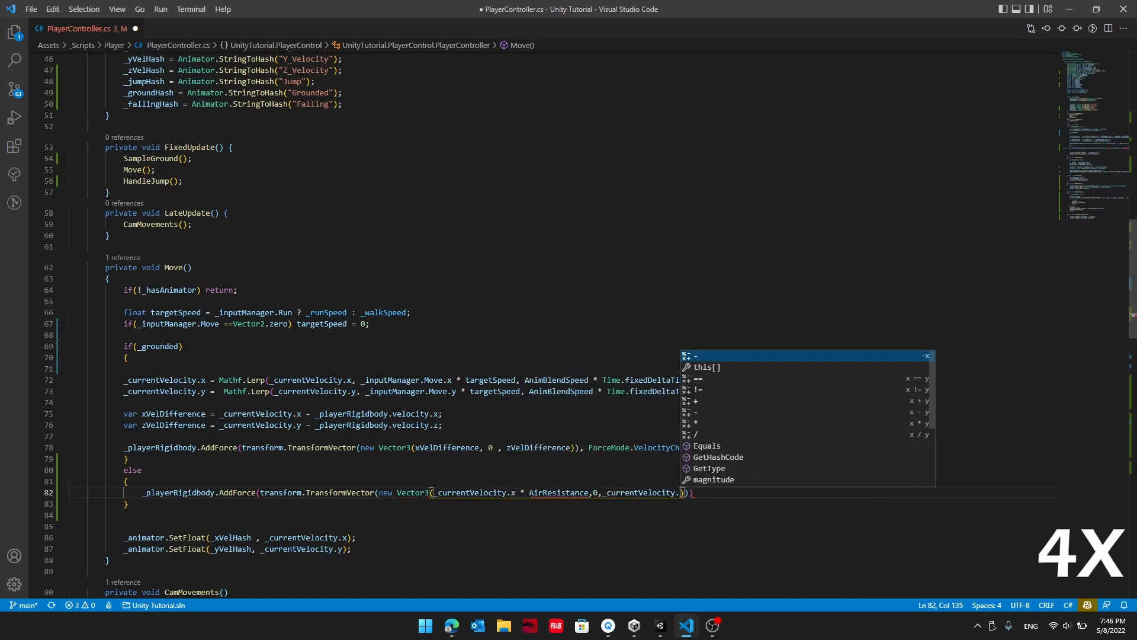
pyautogui.write('AirResistance)),')
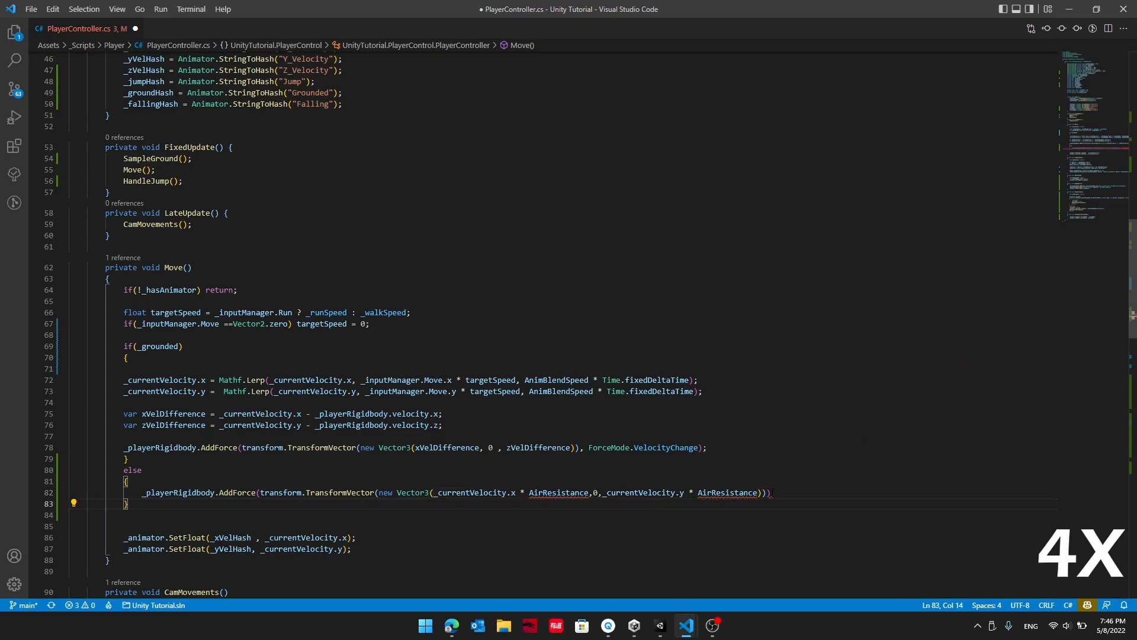
# Complete the airborne AddForce call with ForceMode.VelocityChange as its mode and save the script.
pyautogui.write(' ForceMode')
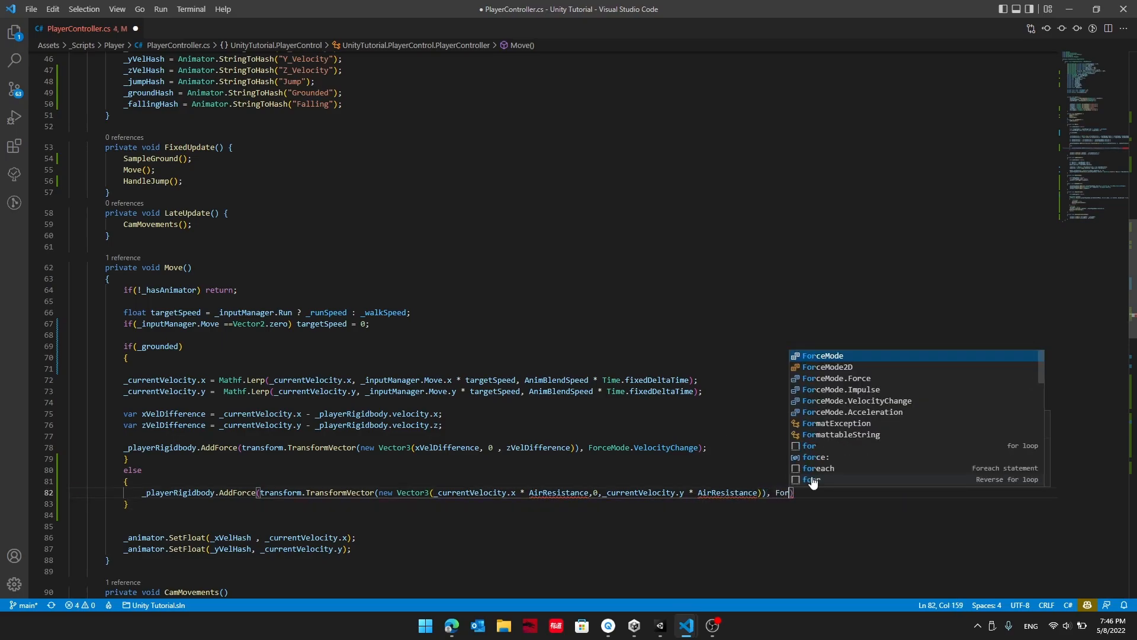
pyautogui.write('.Vel')
pyautogui.press('Tab')
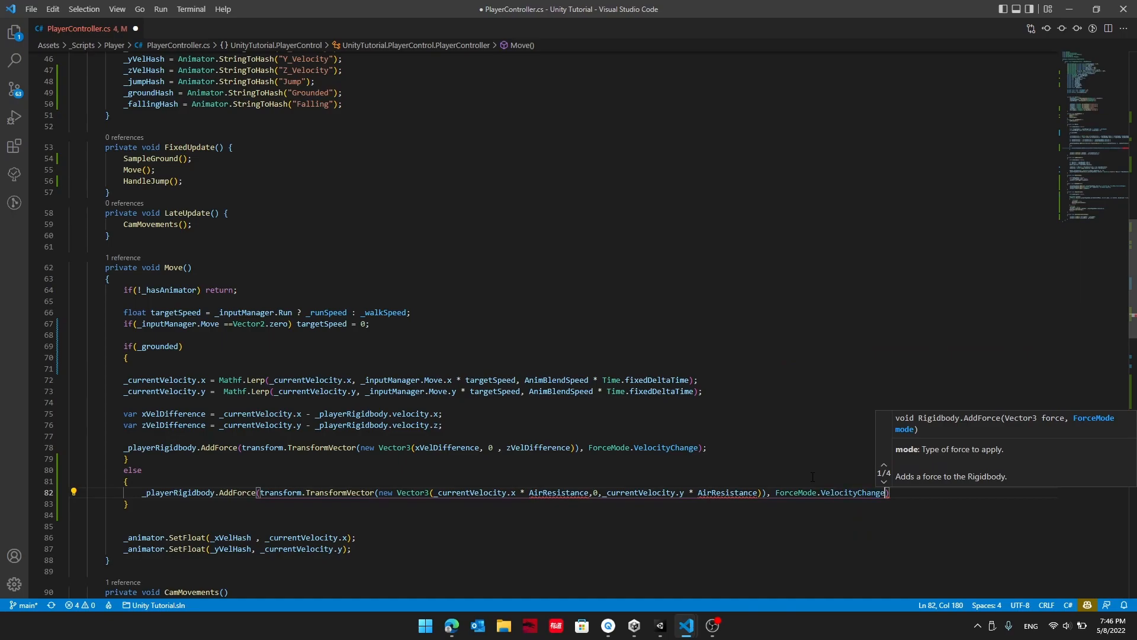
pyautogui.write(';')
pyautogui.click(444, 424)
pyautogui.hotkey('ctrl', 's')
# Declare [SerializeField] private float AirResistance = 0.8f; below the GroundCheck field at the start of the PlayerController class.
pyautogui.scroll(15, 444, 425)
pyautogui.moveTo(377, 353); pyautogui.dragTo(377, 369)
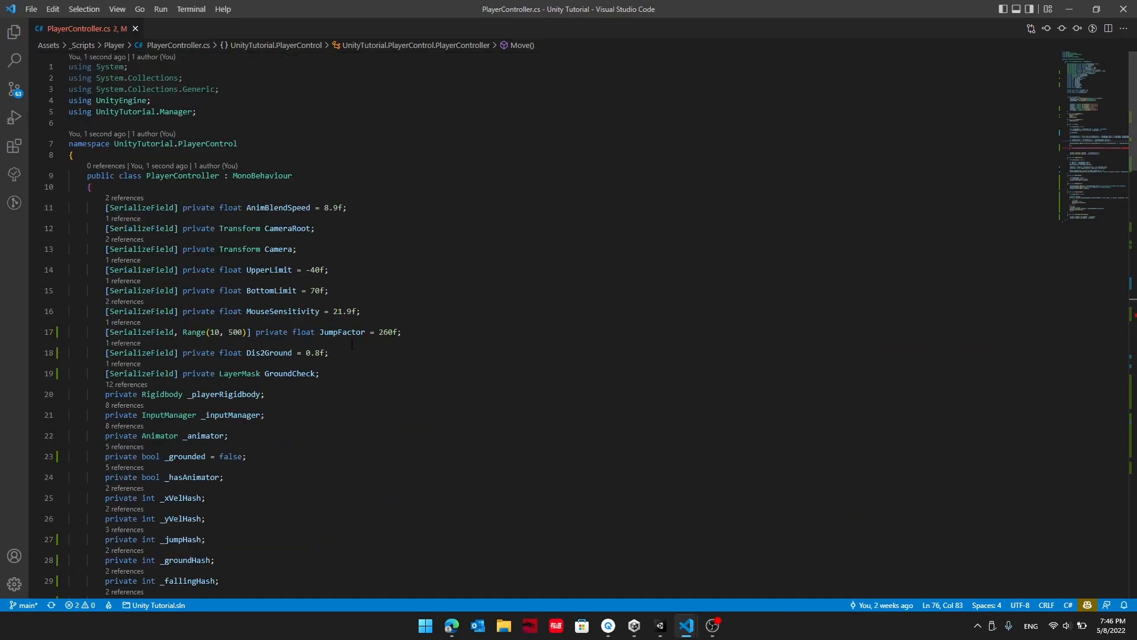
pyautogui.click(351, 373)
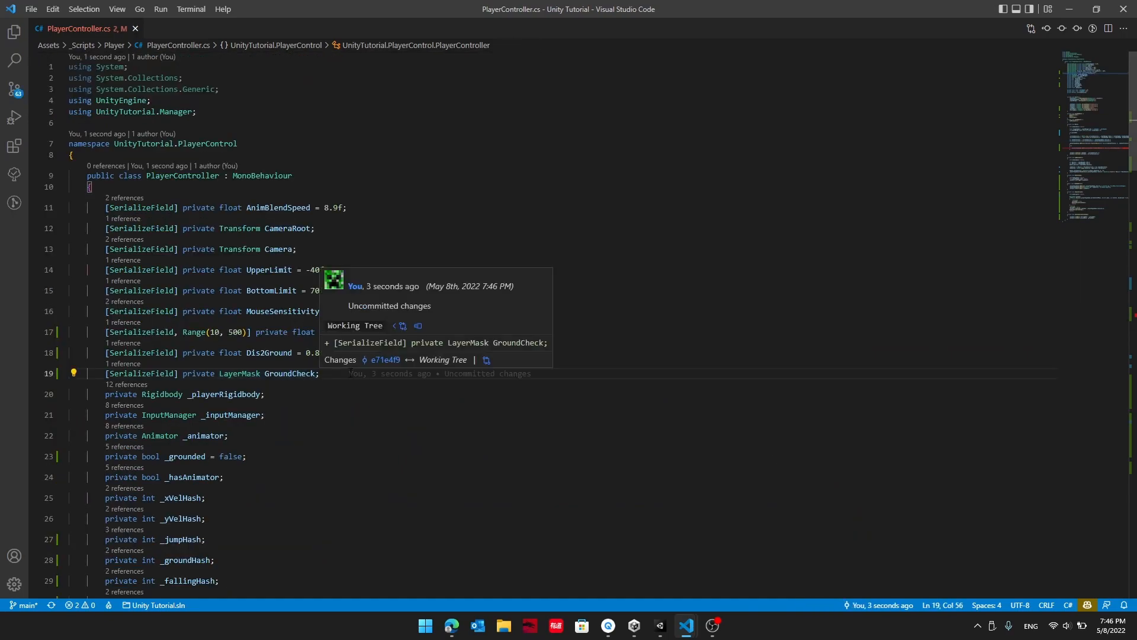
pyautogui.press('Return')
pyautogui.write('[Ser')
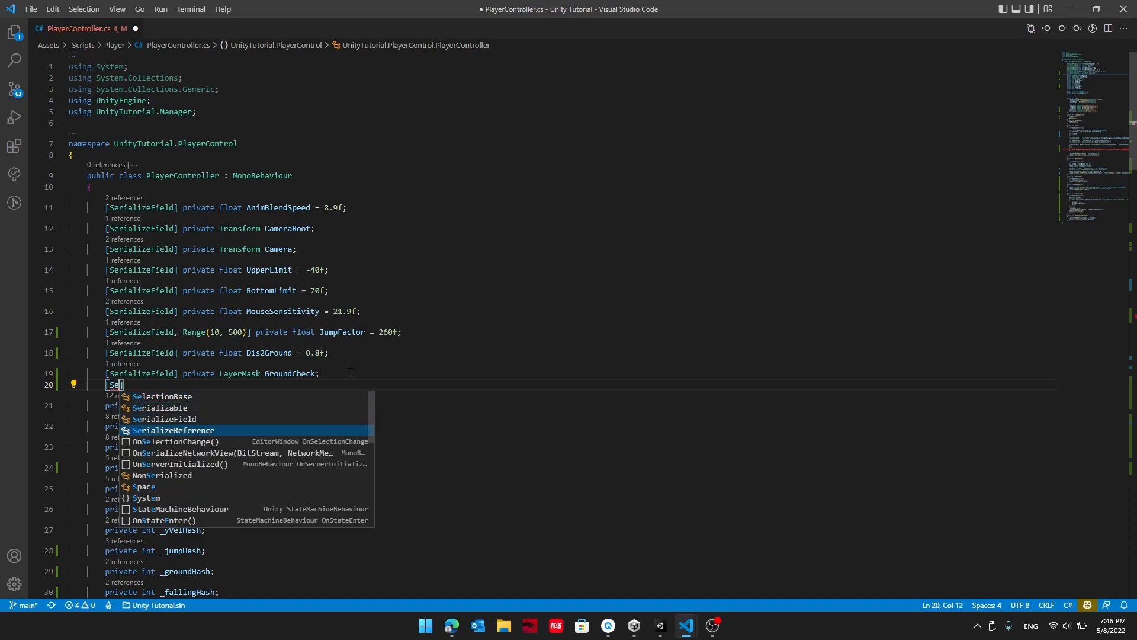
pyautogui.press('Tab')
pyautogui.write('] private float AirResistance = 0.8f;')
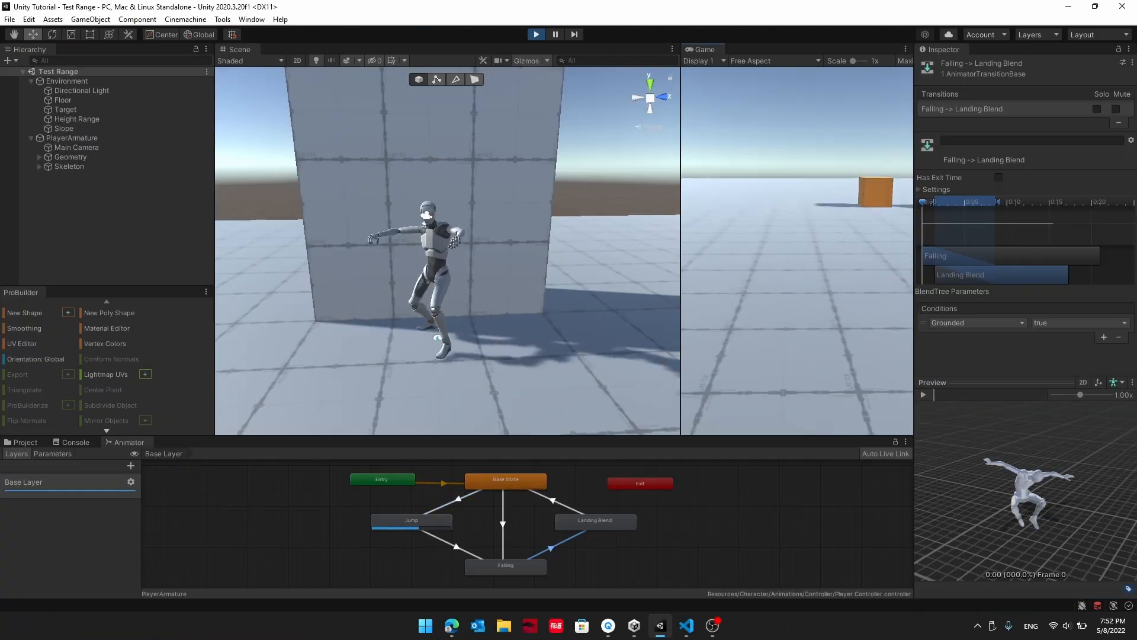
# Switch to Unity, play-test the character's jumping in the Test Range scene and stop play mode.
pyautogui.press('space')
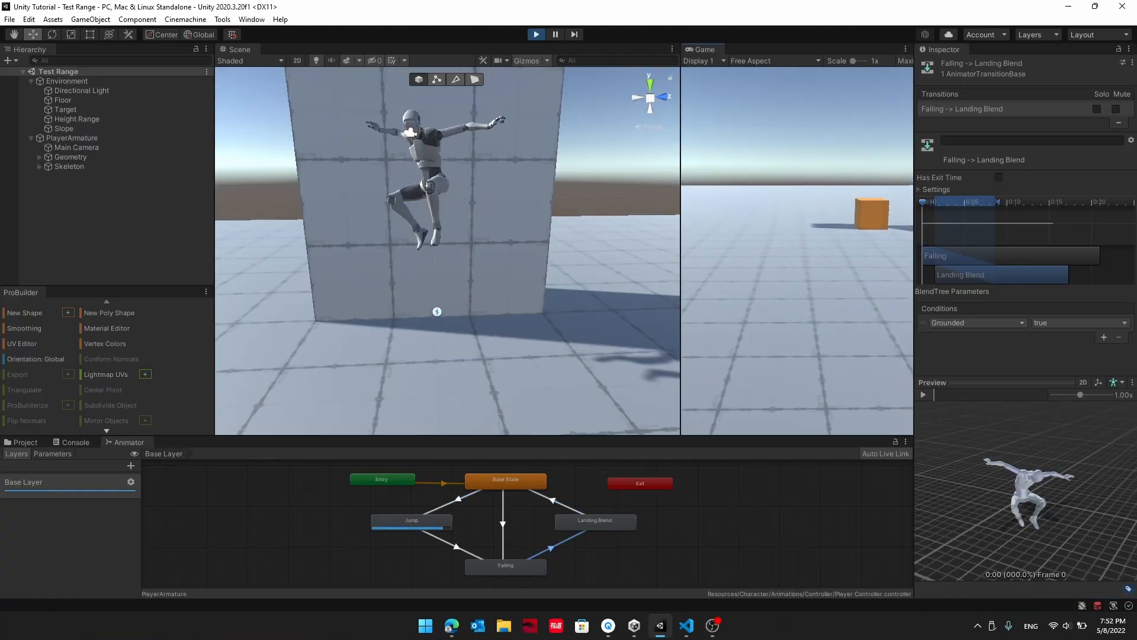
pyautogui.press('Escape')
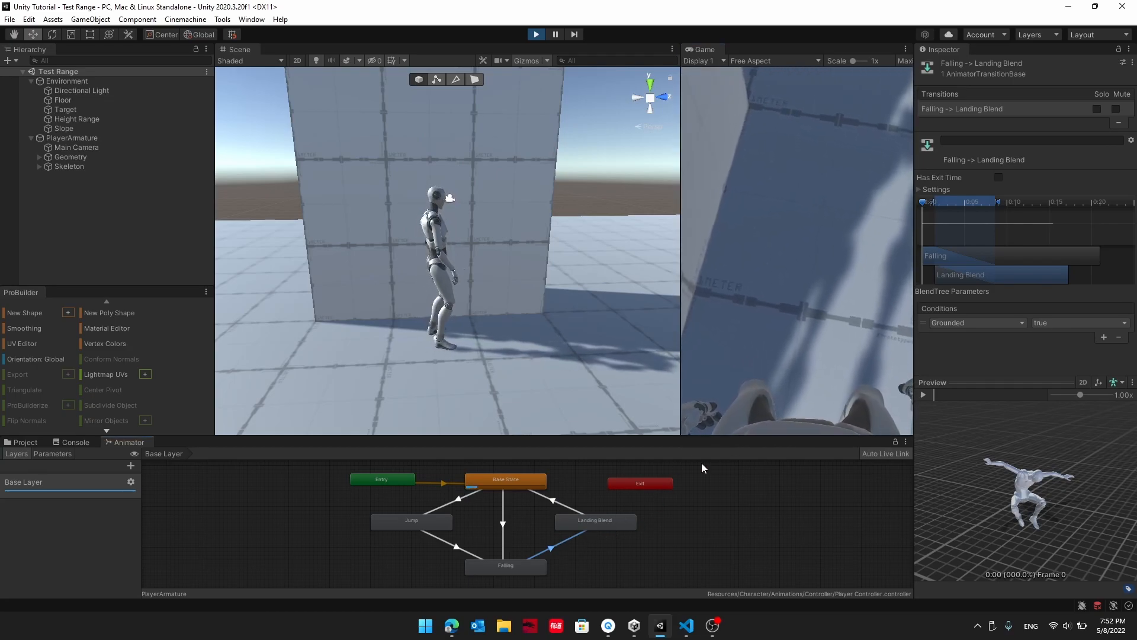
pyautogui.moveTo(994, 206); pyautogui.dragTo(1012, 205)
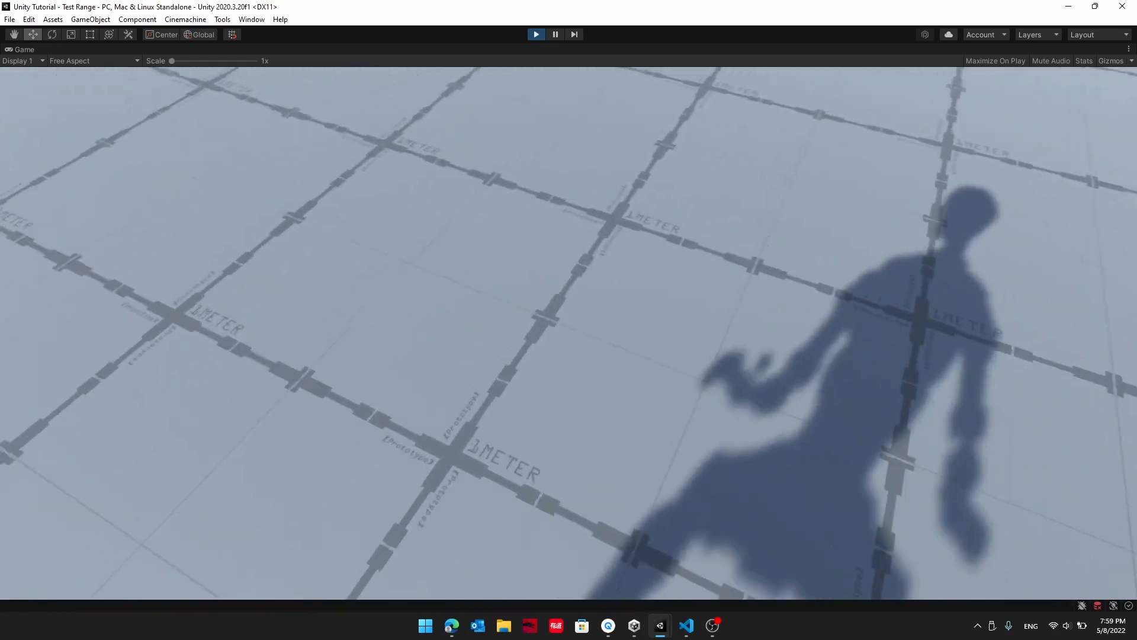
pyautogui.hotkey('ctrl', 'p')
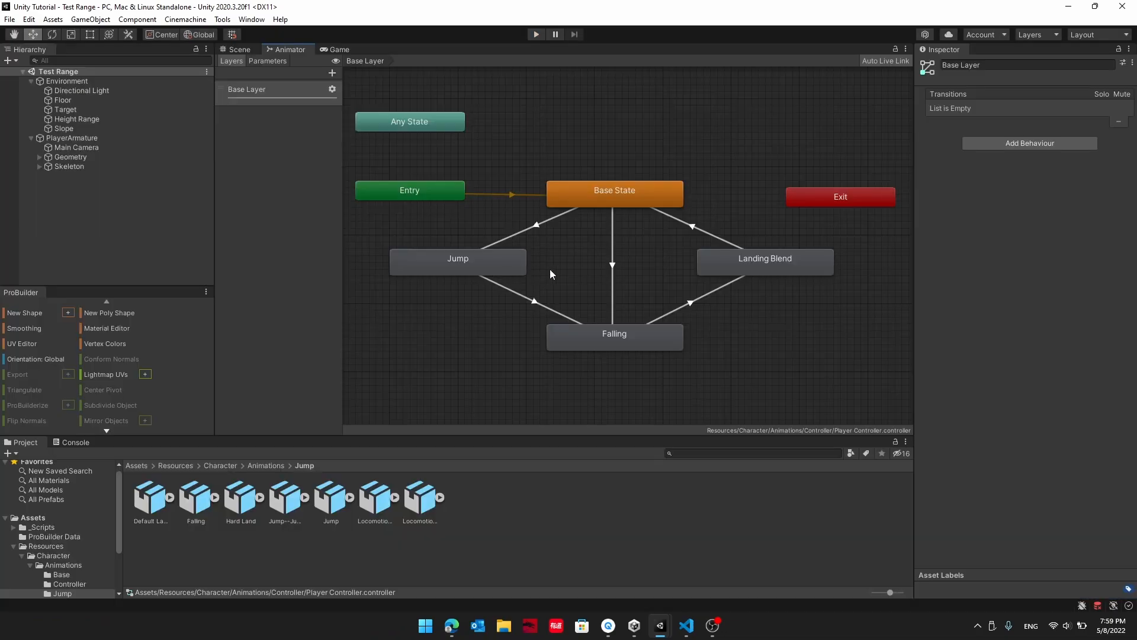
# Examine the Jump, Falling and Landing Blend states and their connections in the Animator's Base Layer.
pyautogui.click(462, 272)
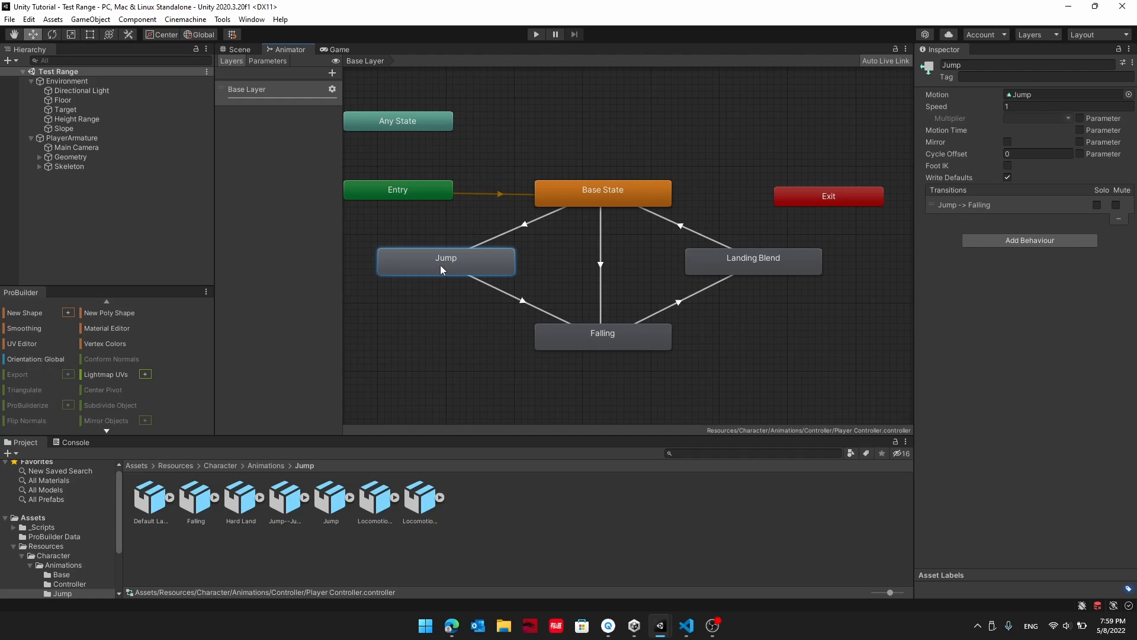
pyautogui.click(597, 334)
pyautogui.click(764, 271)
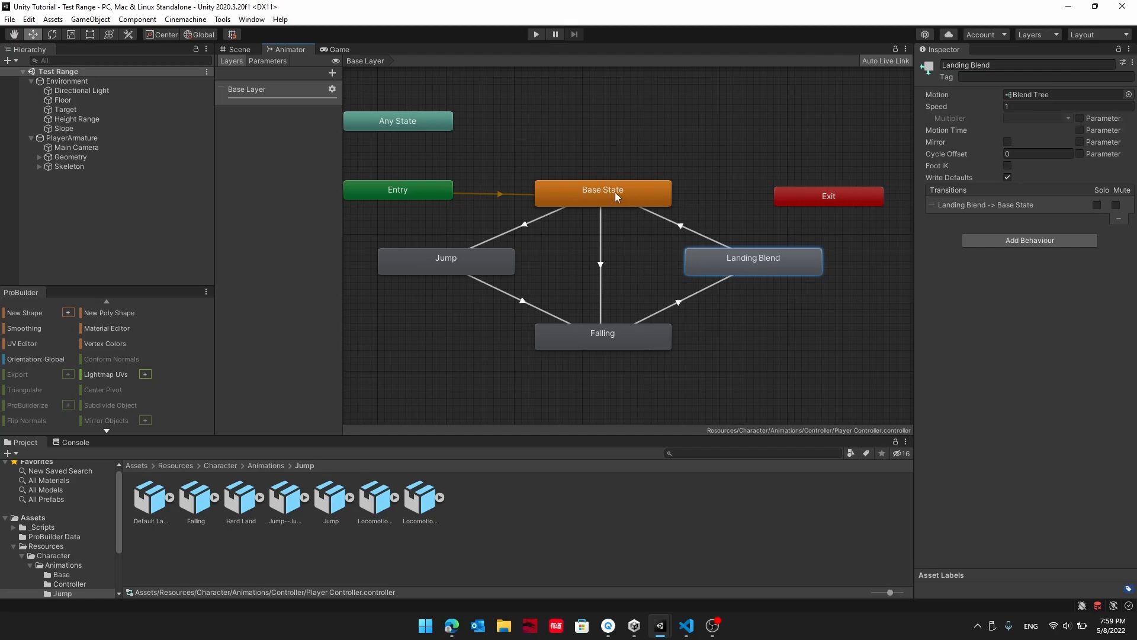
pyautogui.click(457, 266)
pyautogui.click(600, 335)
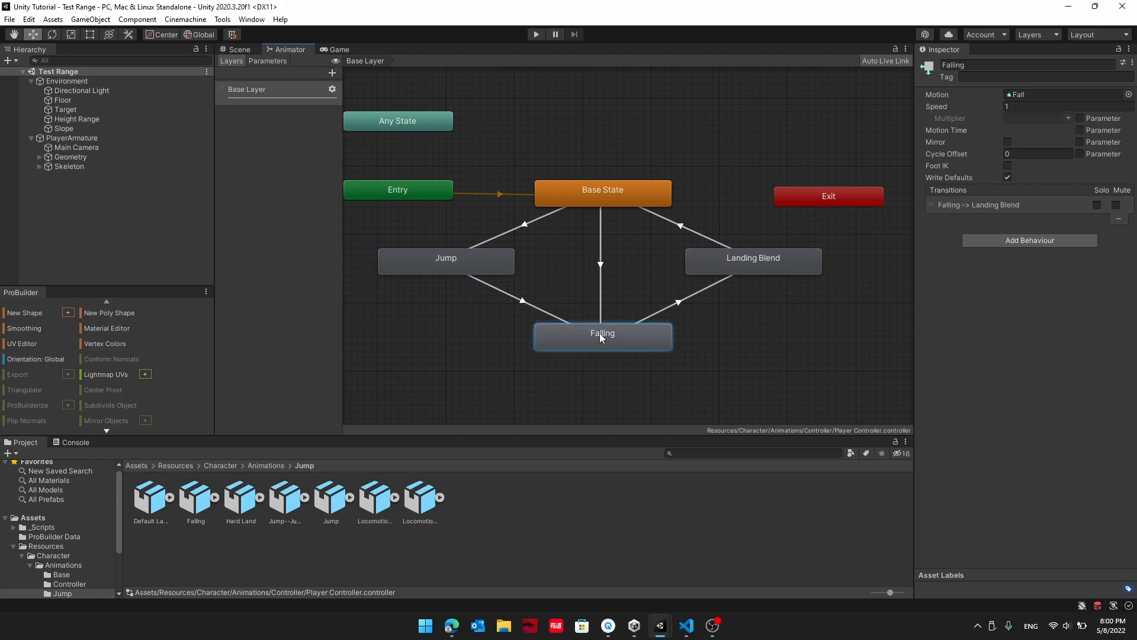
pyautogui.click(751, 258)
pyautogui.click(548, 200)
pyautogui.moveTo(541, 220); pyautogui.dragTo(482, 268)
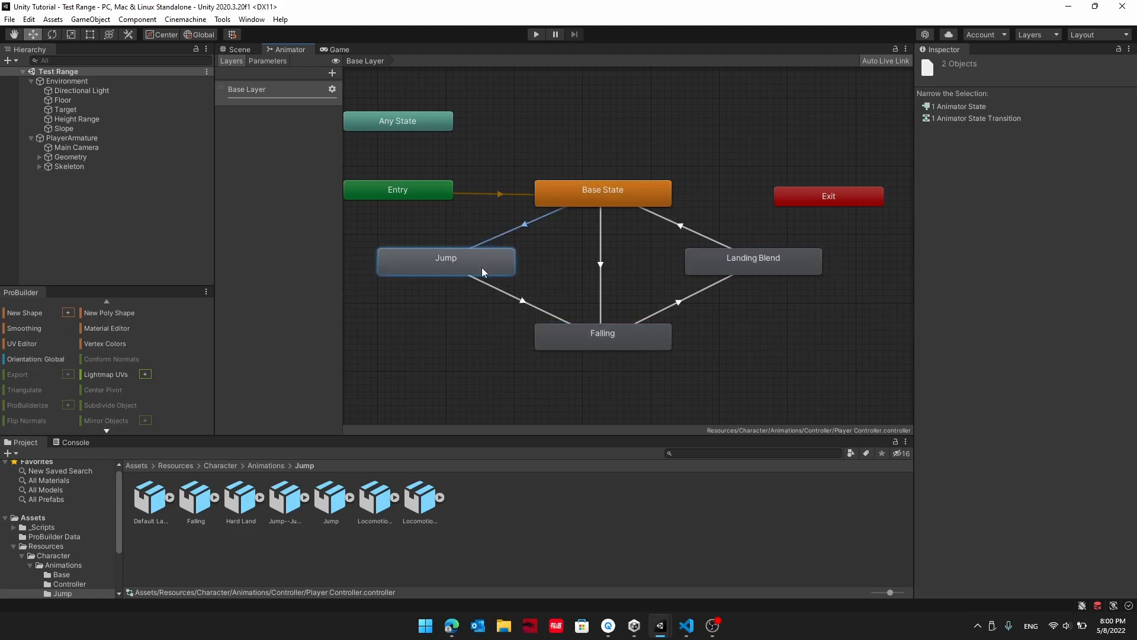
# Create a transition from Jump to Landing Blend and another from Landing Blend back to Jump.
pyautogui.rightClick(481, 267)
pyautogui.click(529, 276)
pyautogui.click(757, 261)
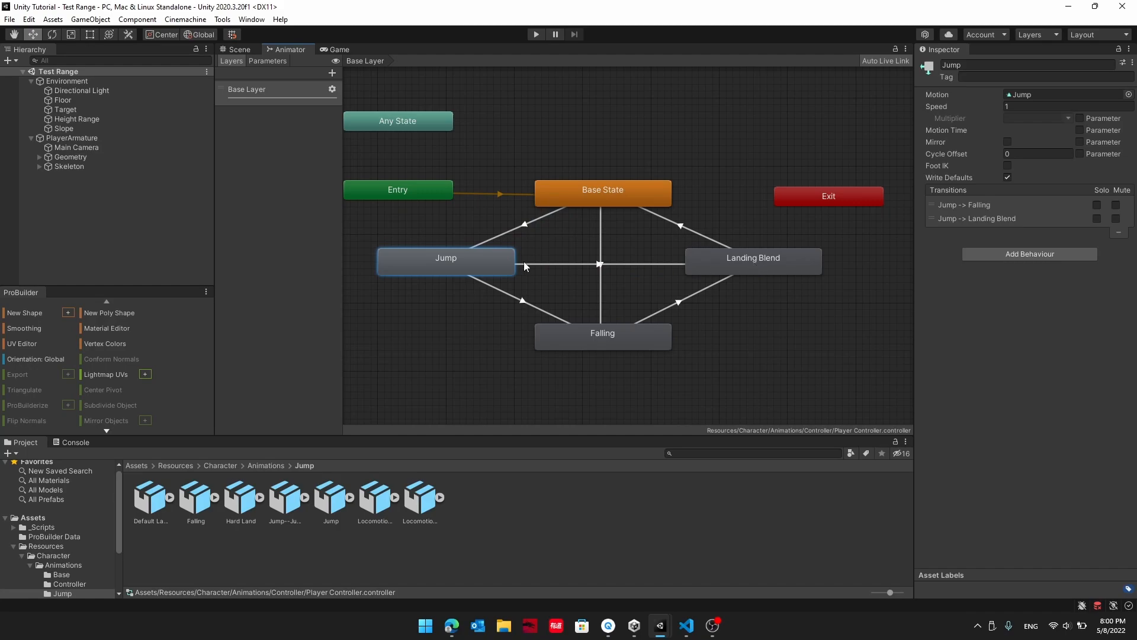
pyautogui.rightClick(741, 262)
pyautogui.click(770, 266)
pyautogui.click(475, 256)
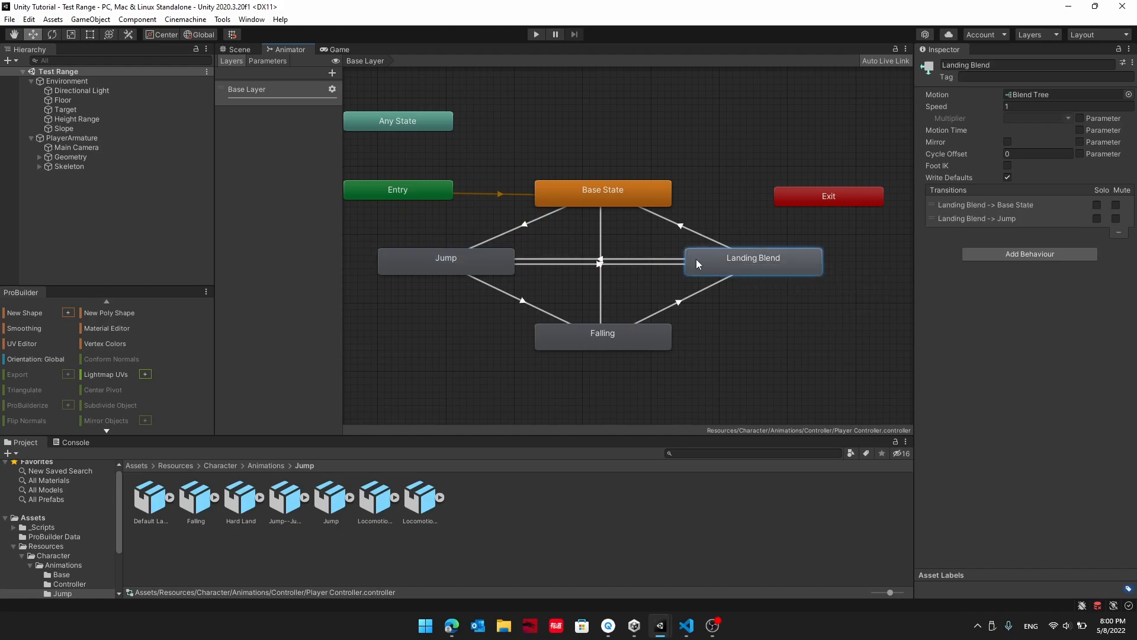
# Give the Jump to Landing Blend transition the condition Grounded is true.
pyautogui.scroll(2, 558, 264)
pyautogui.click(558, 264)
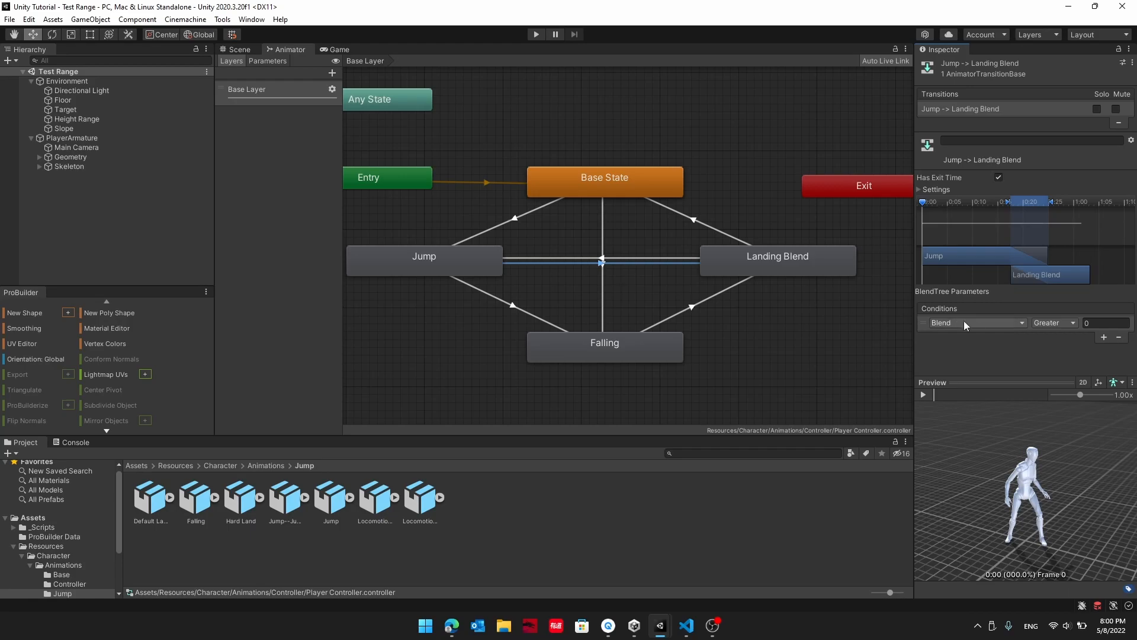
pyautogui.click(974, 321)
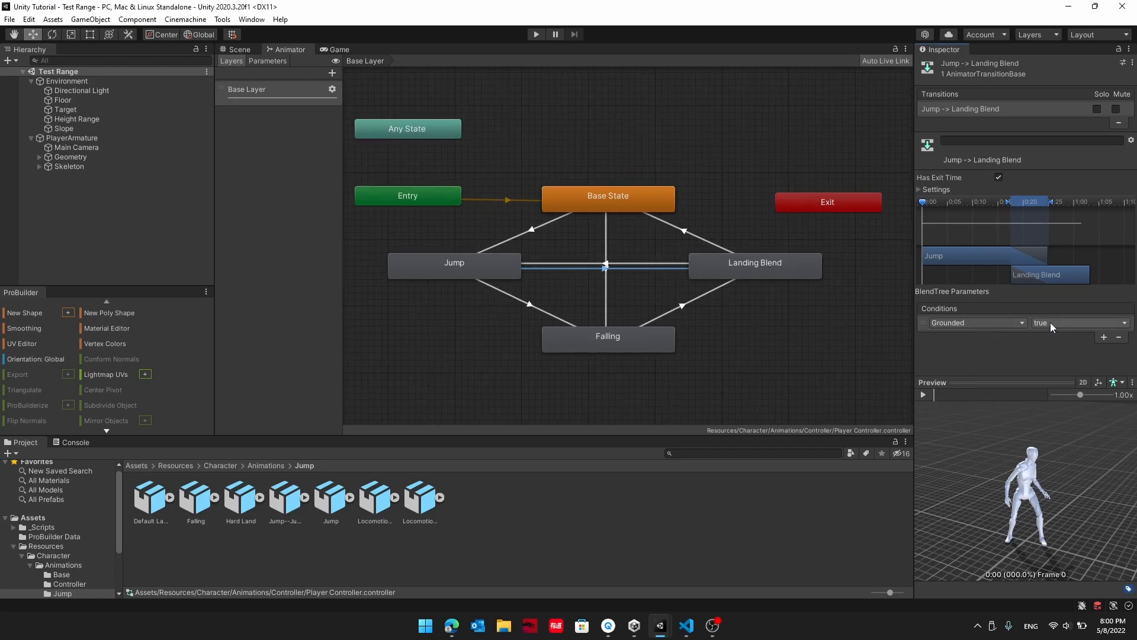
# Add a condition to the Landing Blend to Jump transition and turn off Has Exit Time on the Jump to Landing Blend transition.
pyautogui.click(666, 263)
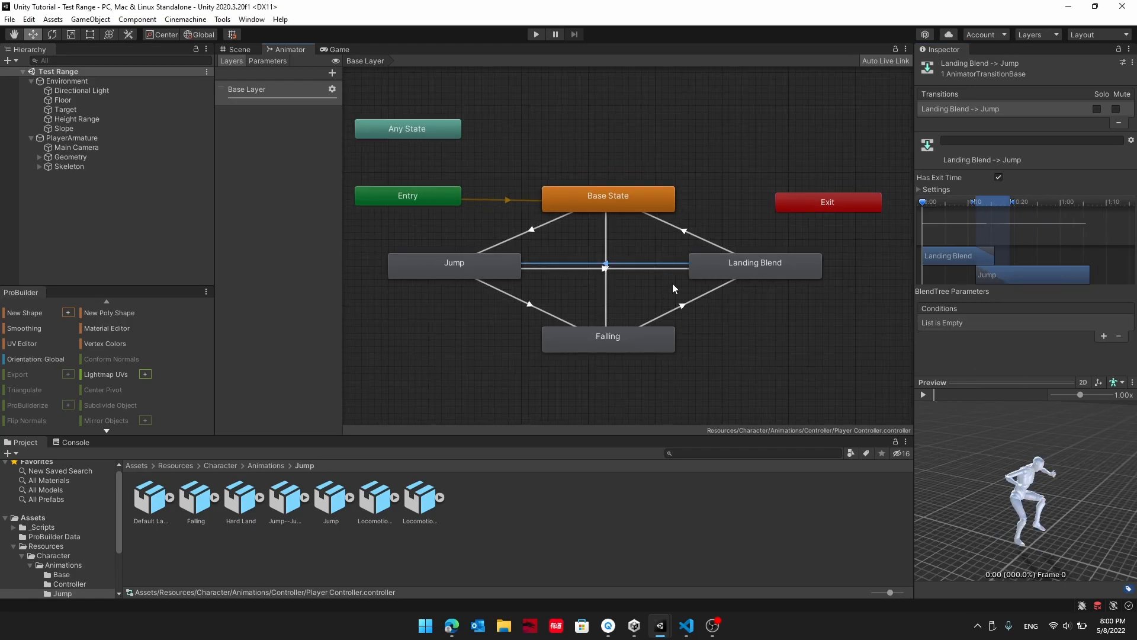
pyautogui.click(1104, 336)
pyautogui.click(977, 322)
pyautogui.click(988, 396)
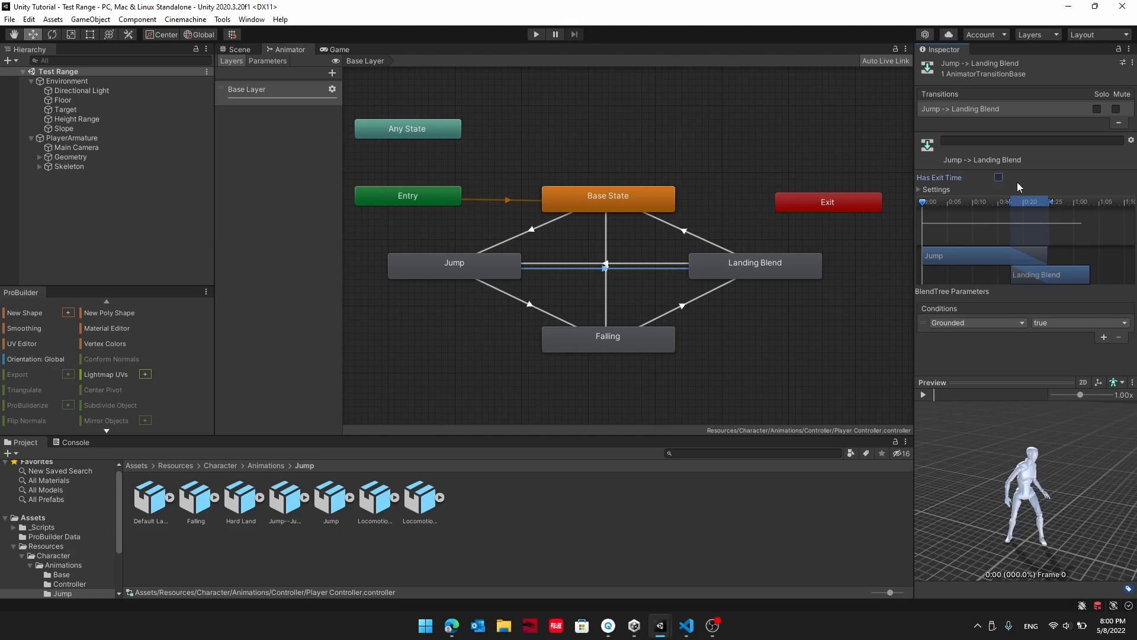
# Set the Interruption Source to Next State on the Landing Blend to Base State and Jump to Falling transitions.
pyautogui.moveTo(531, 306); pyautogui.dragTo(523, 311, button='middle')
pyautogui.click(523, 310)
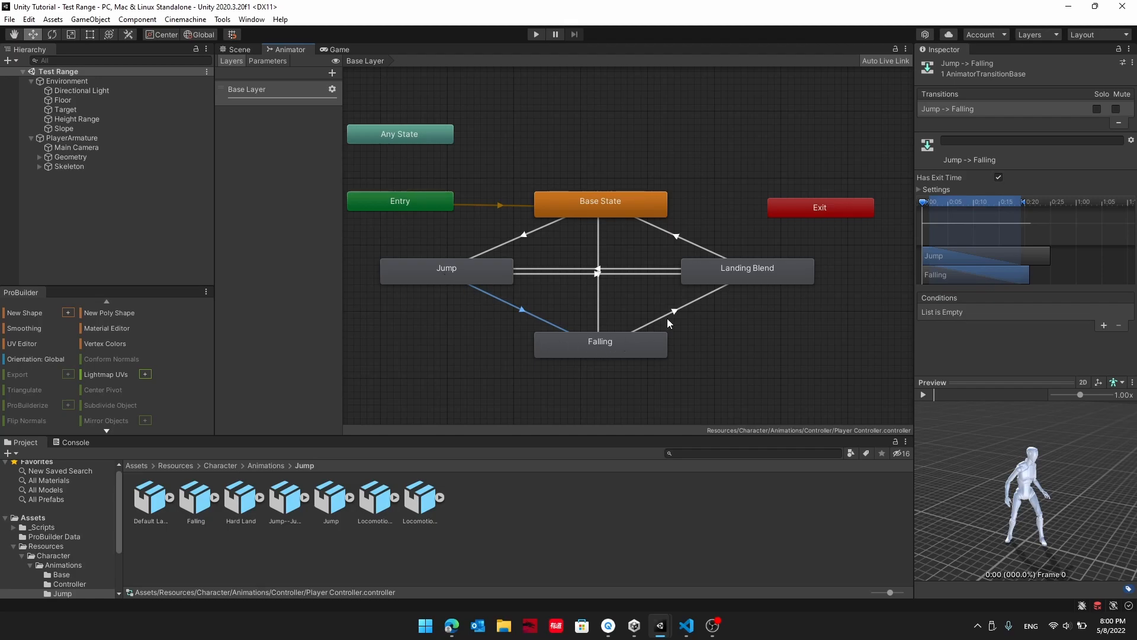
pyautogui.click(761, 272)
pyautogui.click(696, 248)
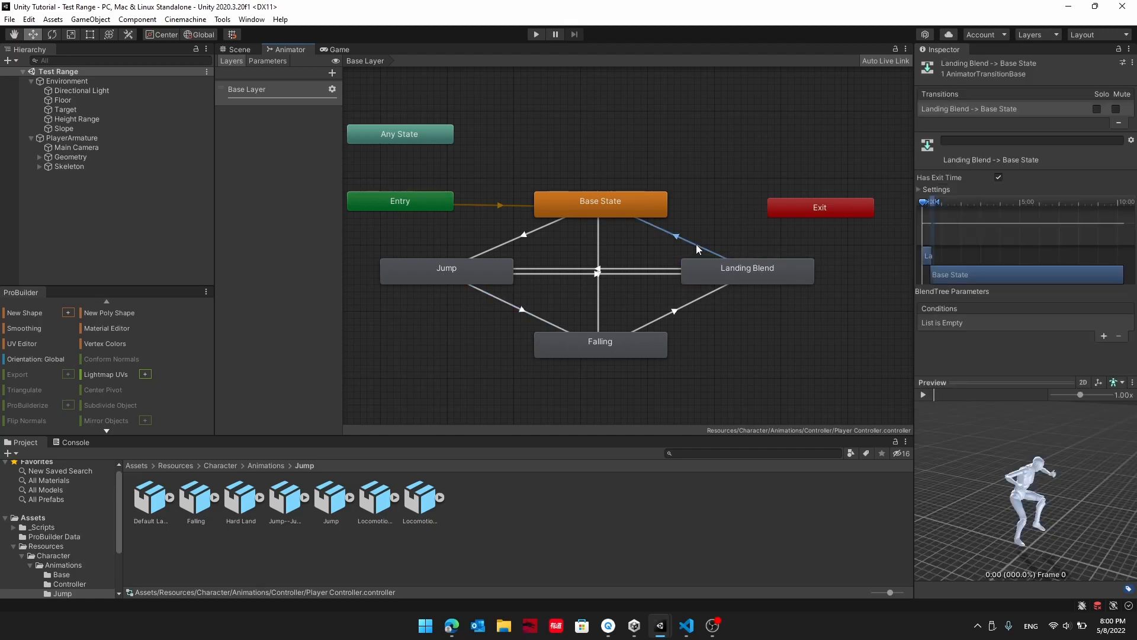
pyautogui.click(925, 190)
pyautogui.click(1019, 248)
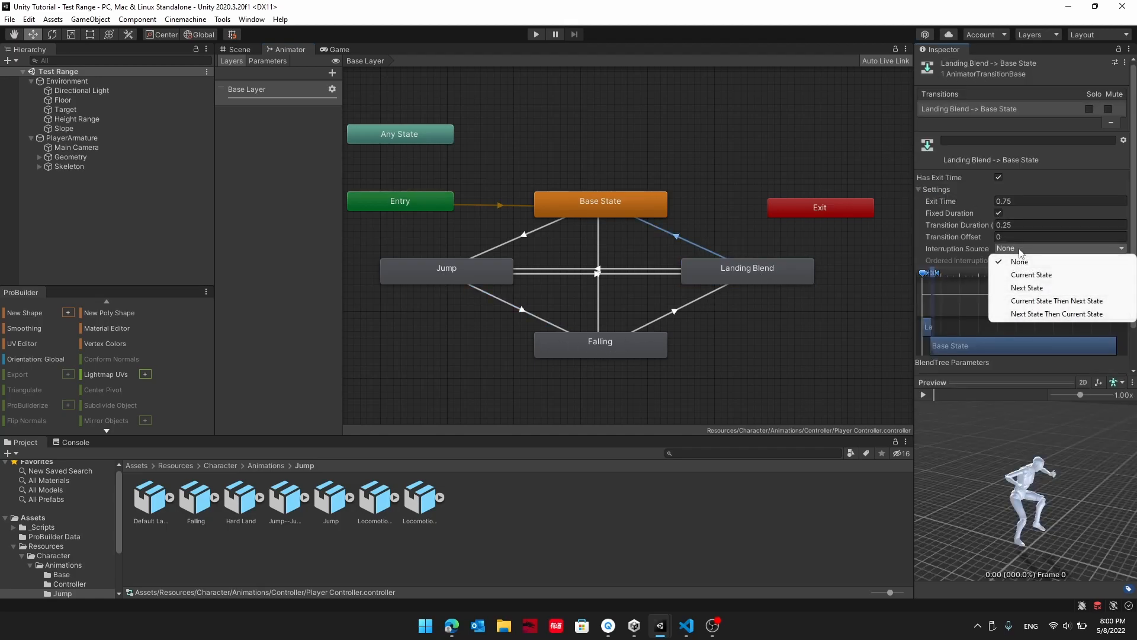
pyautogui.click(1027, 288)
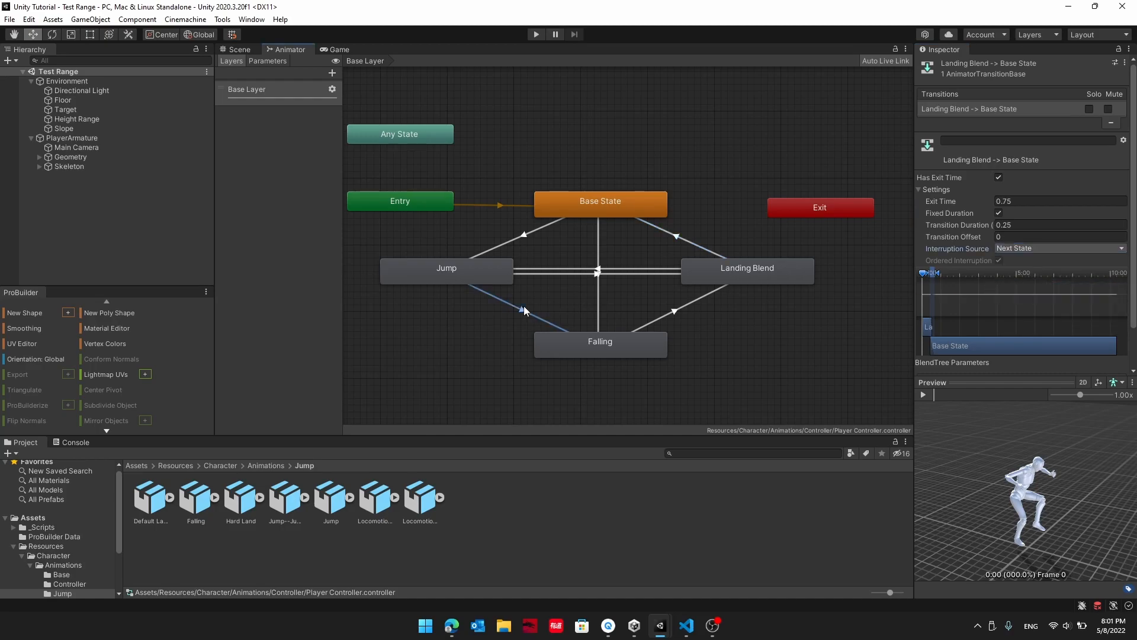
pyautogui.click(1054, 248)
pyautogui.click(1048, 288)
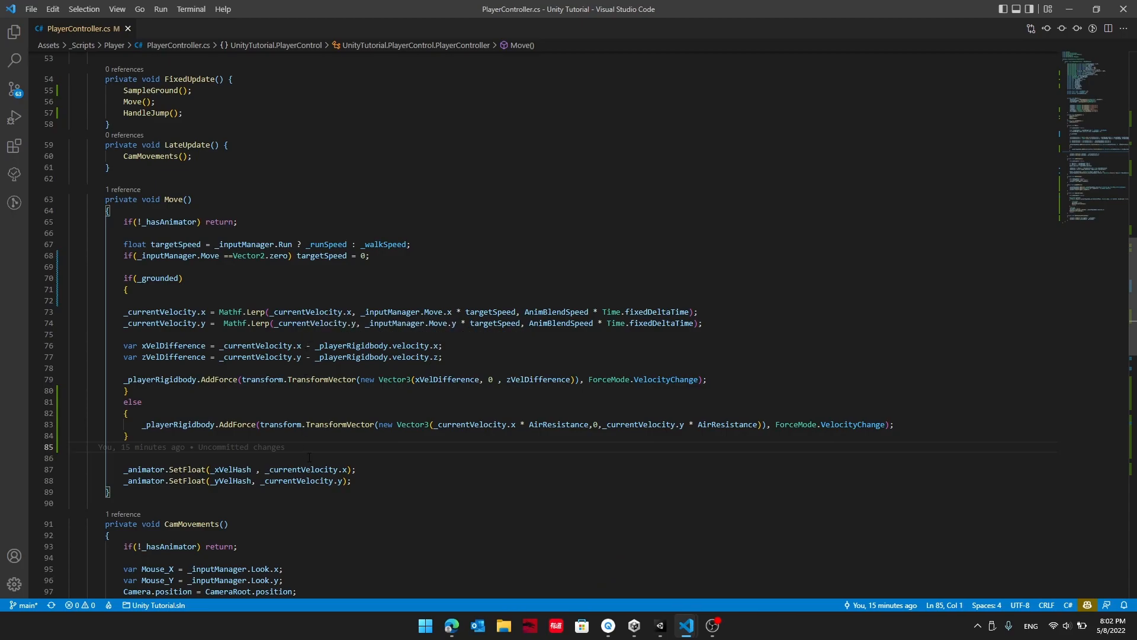
# Switch to Visual Studio Code and copy JumpAddForce's two AddForce calls and ResetTrigger line into HandleJump below the SetTrigger call.
pyautogui.scroll(10, 345, 444)
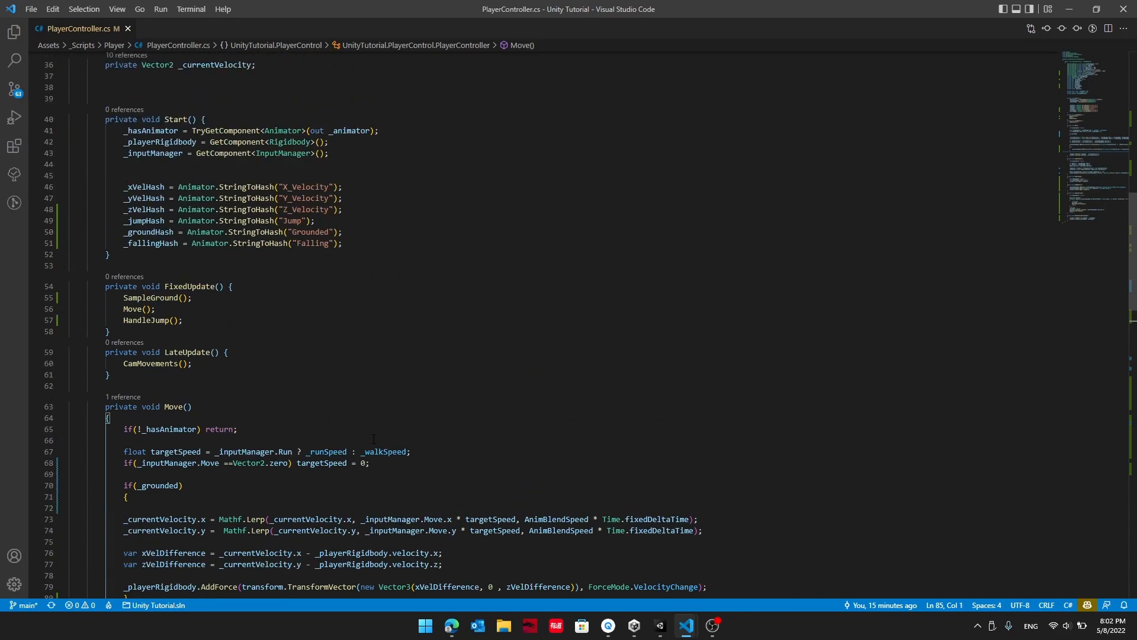
pyautogui.scroll(-20, 371, 416)
pyautogui.click(182, 419)
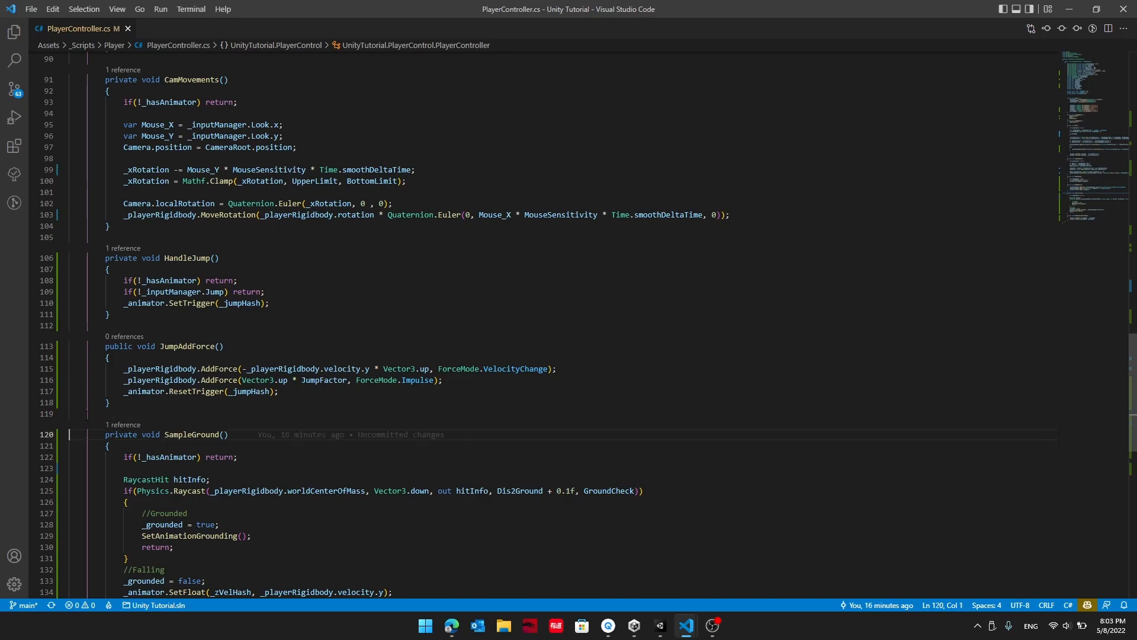
pyautogui.moveTo(87, 416); pyautogui.dragTo(72, 347)
pyautogui.click(99, 413)
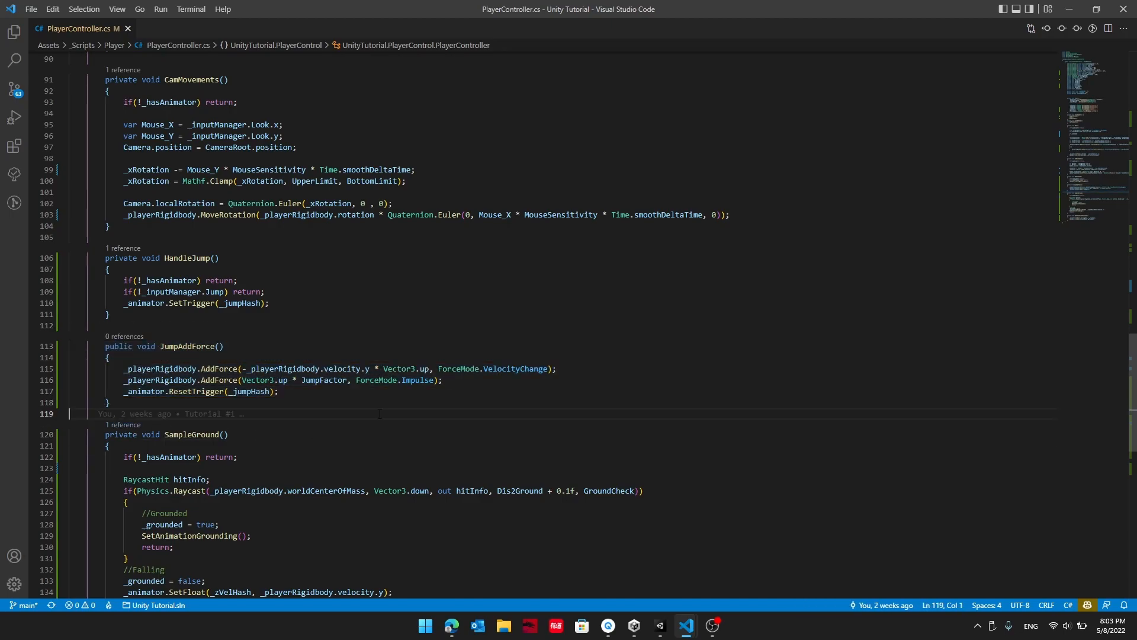
pyautogui.moveTo(123, 368); pyautogui.dragTo(266, 391)
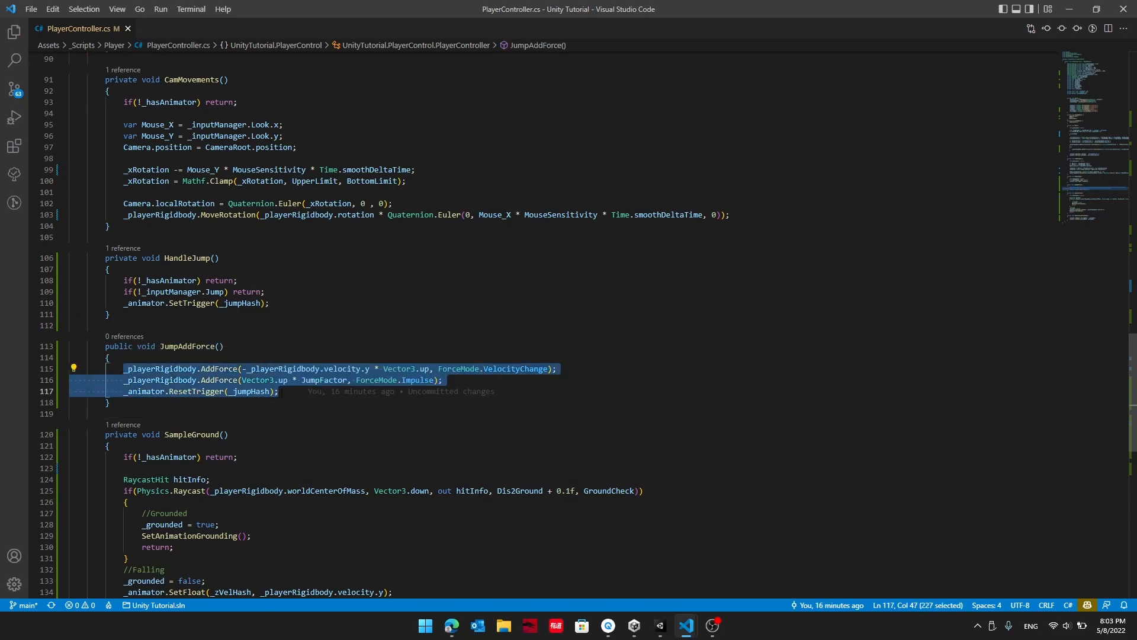
pyautogui.hotkey('ctrl', 'c')
pyautogui.click(269, 303)
pyautogui.press('Return')
pyautogui.hotkey('ctrl', 'v')
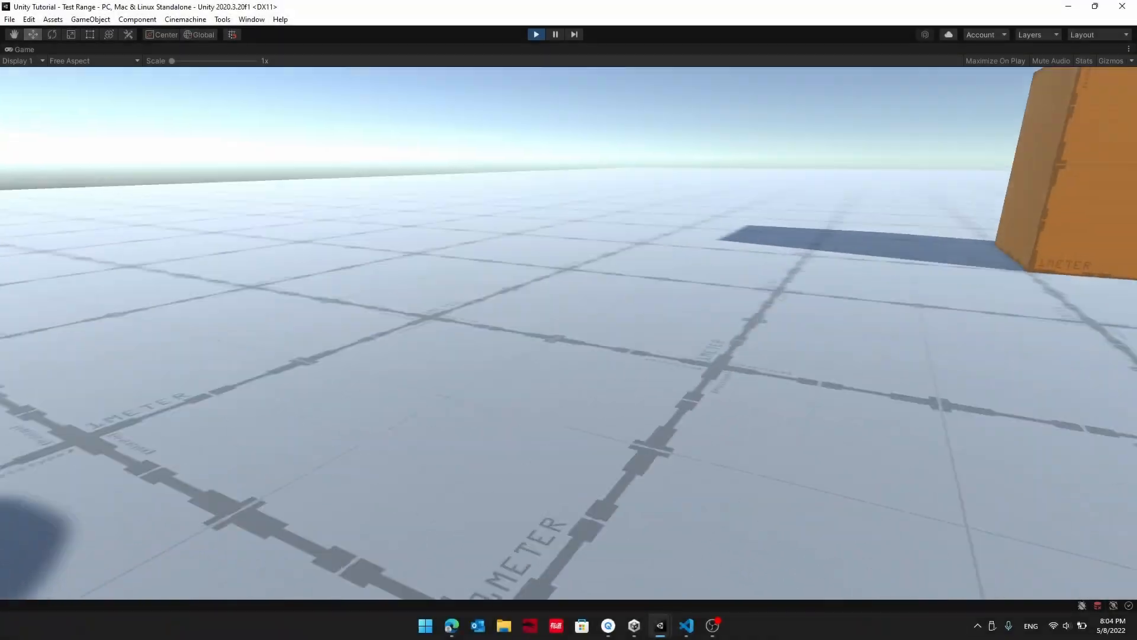
# Switch to Unity and play-test repeated jumping with the force code added to HandleJump.
pyautogui.press('space')
pyautogui.press('space')
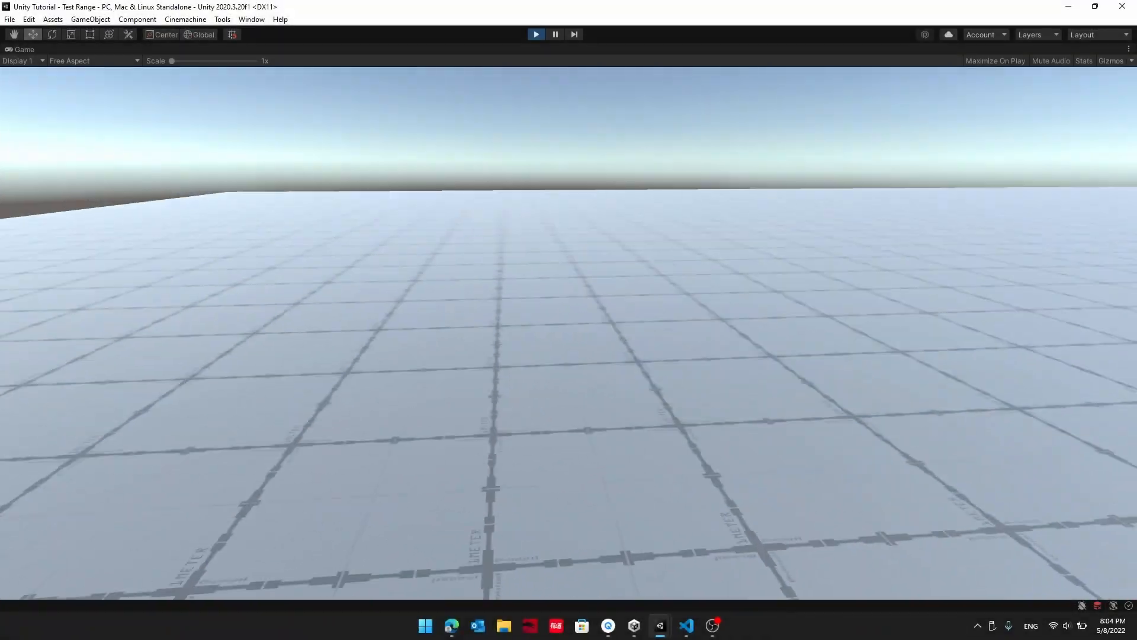